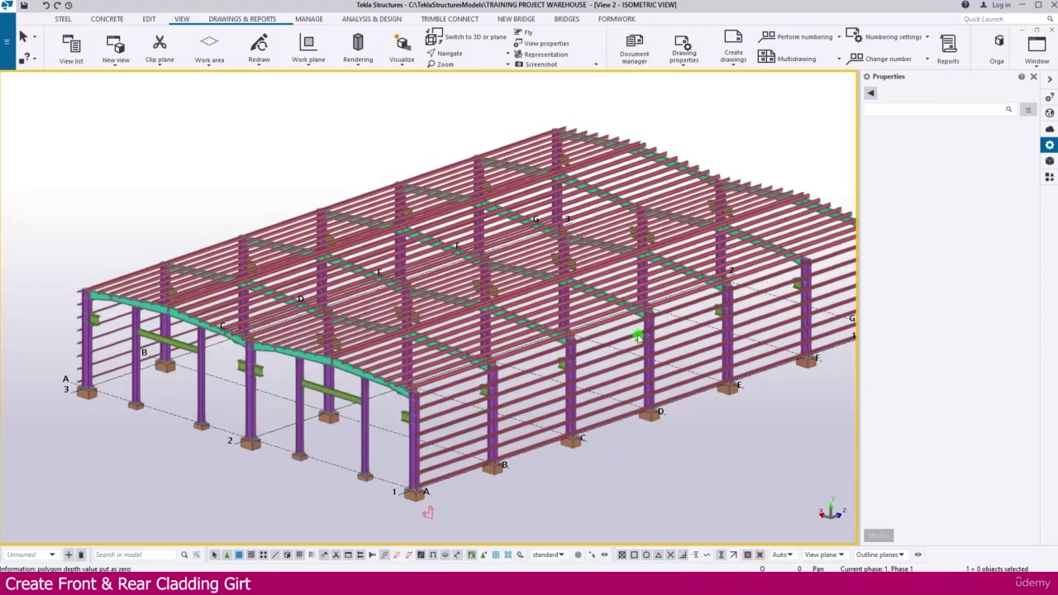
Pick up the properties of the lowest side-wall girt between grids A and B for reuse
scroll(475, 483, up, 4)
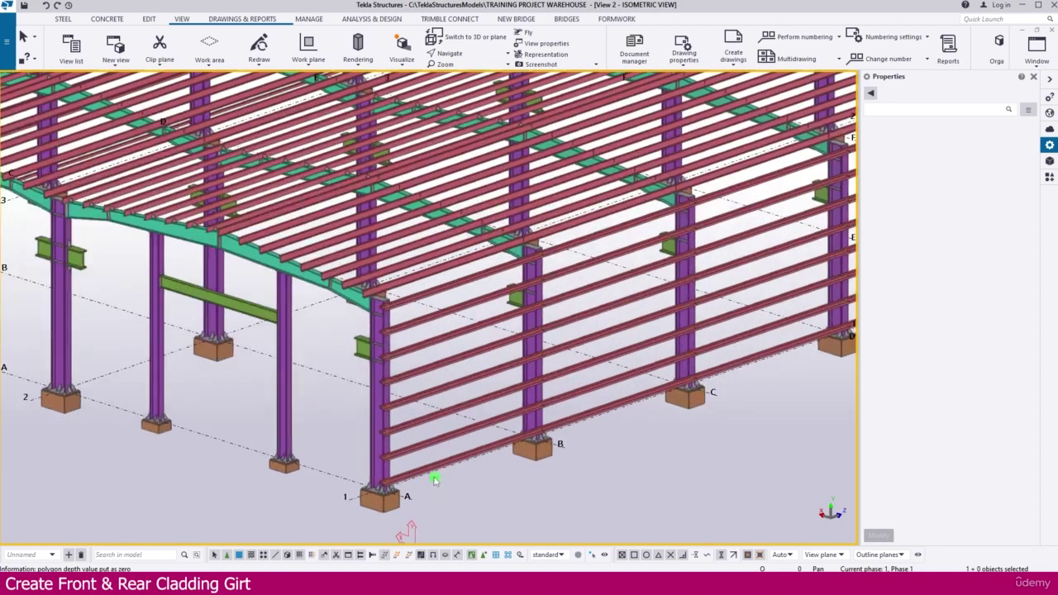
click(420, 465)
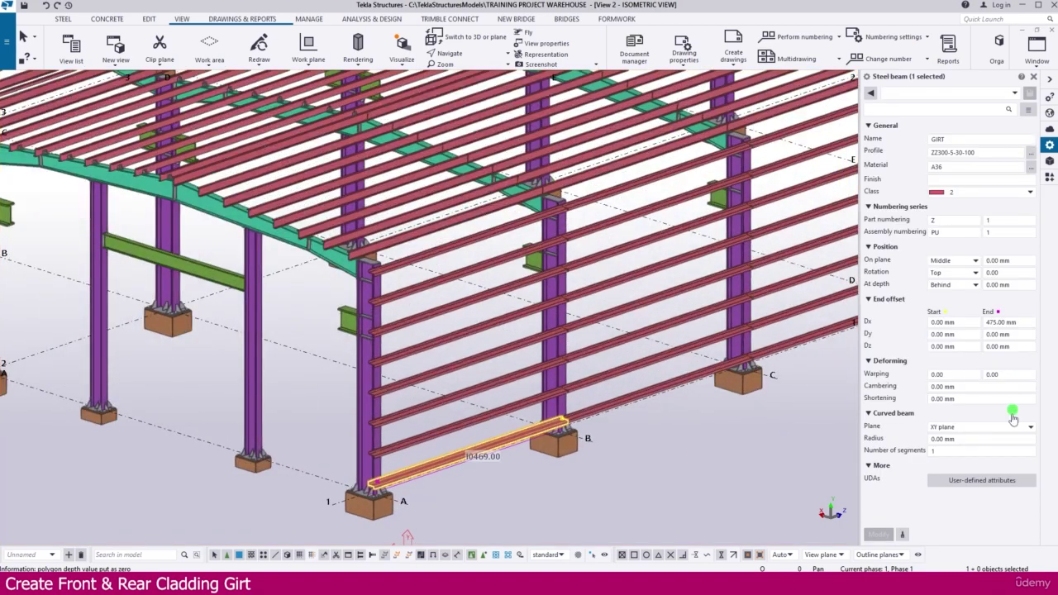
click(903, 536)
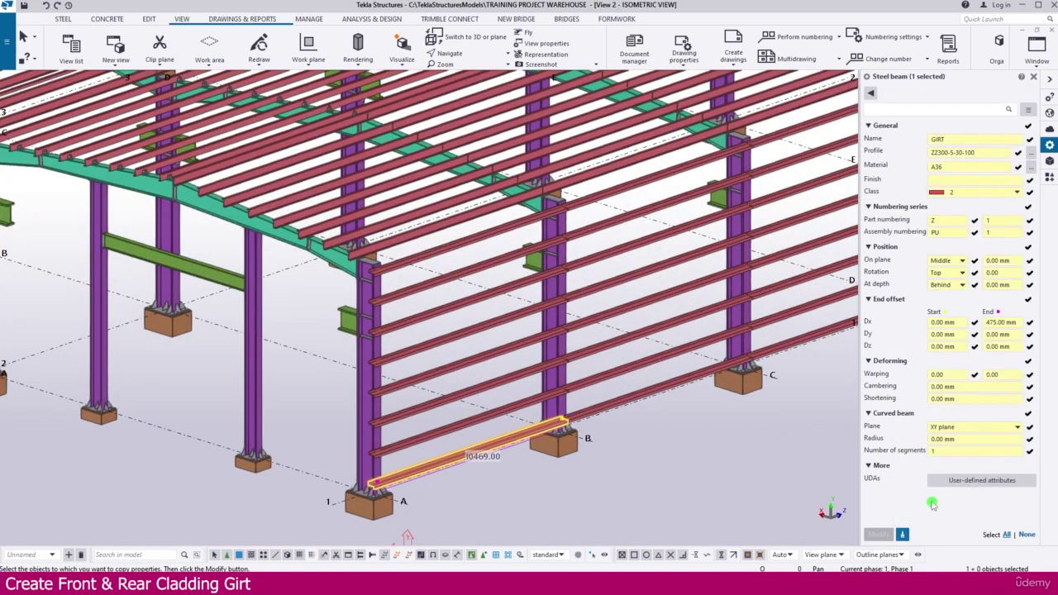
scroll(729, 449, down, 4)
scroll(728, 450, down, 1)
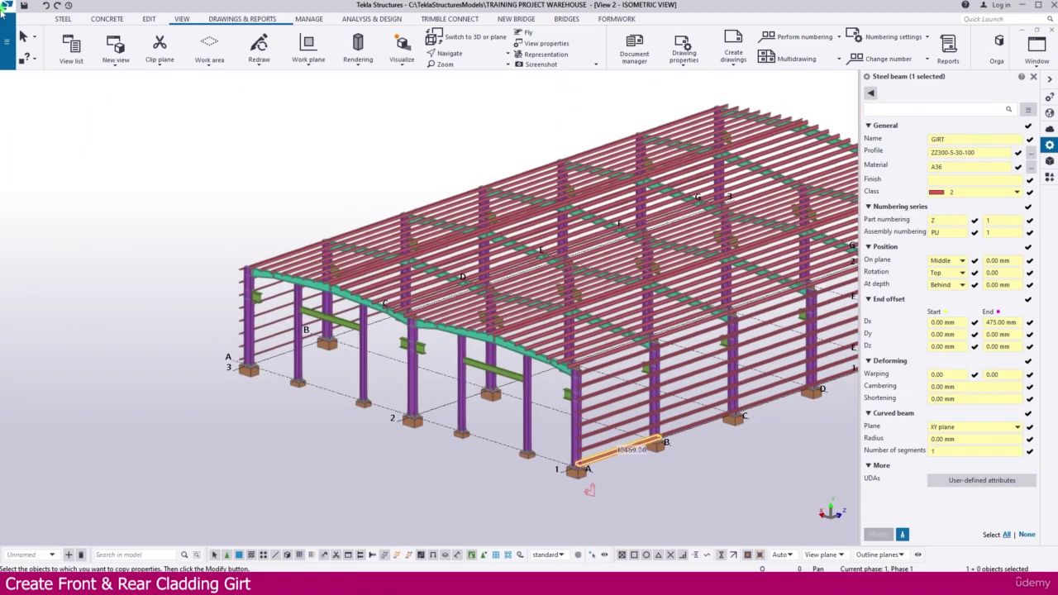
Create a 40000 mm steel beam girt across the front, from the end of gridline 1 to the end of gridline 3
click(58, 20)
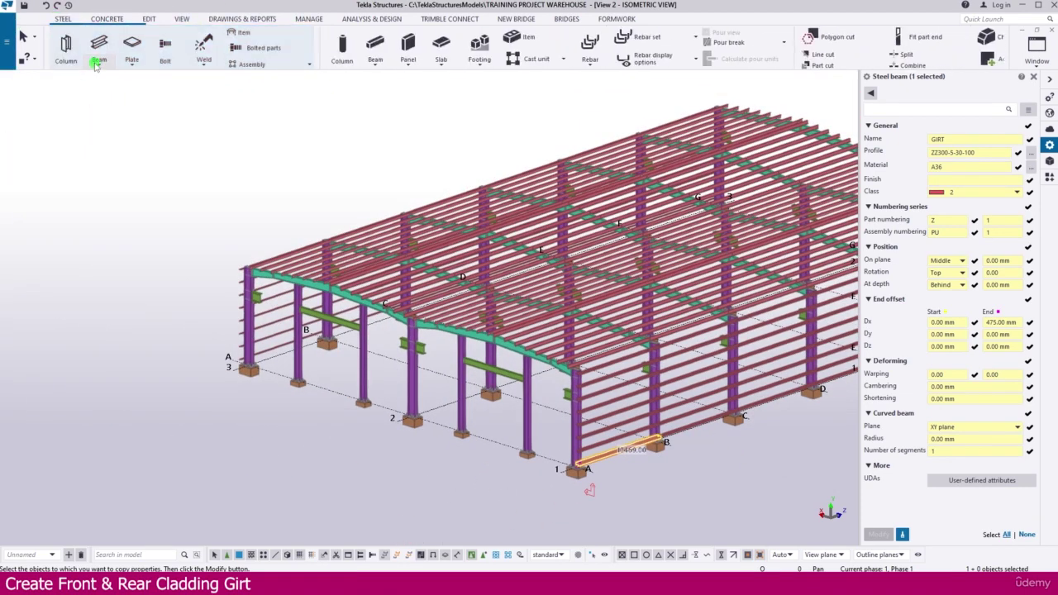
click(99, 61)
click(123, 84)
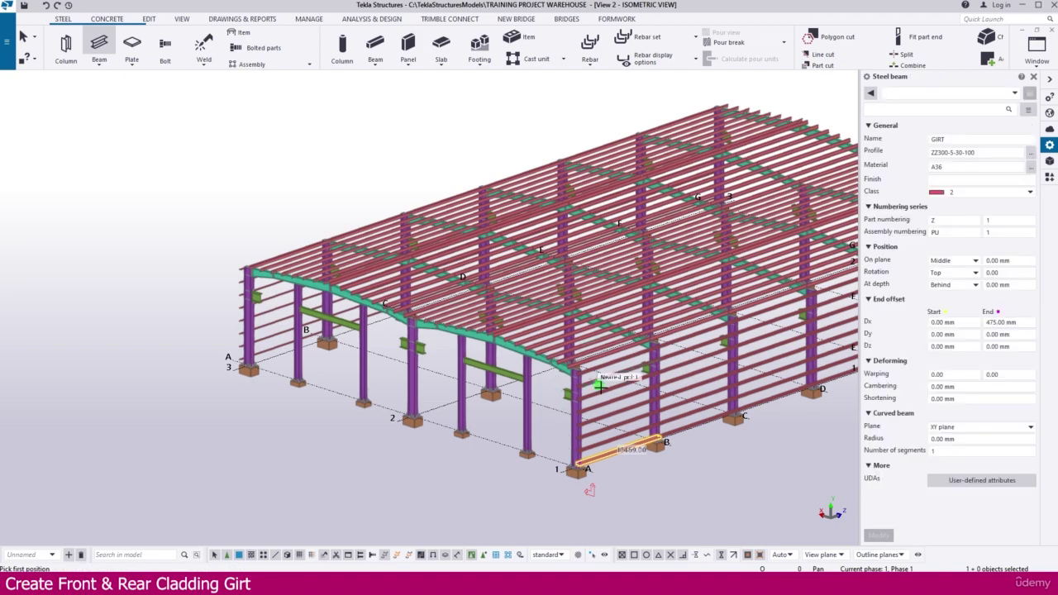
scroll(597, 483, up, 5)
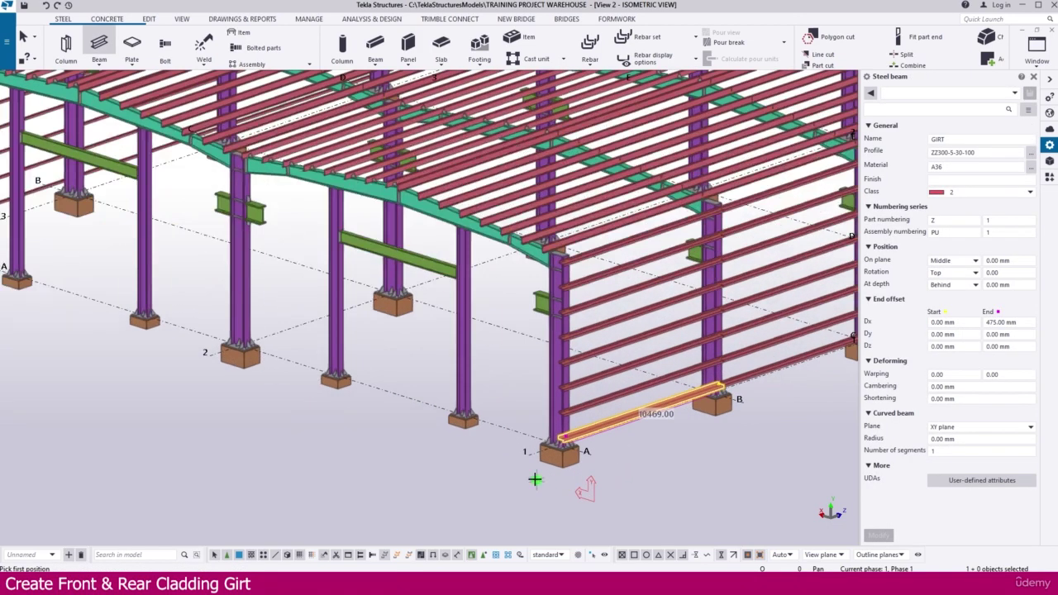
click(530, 445)
scroll(496, 443, down, 2)
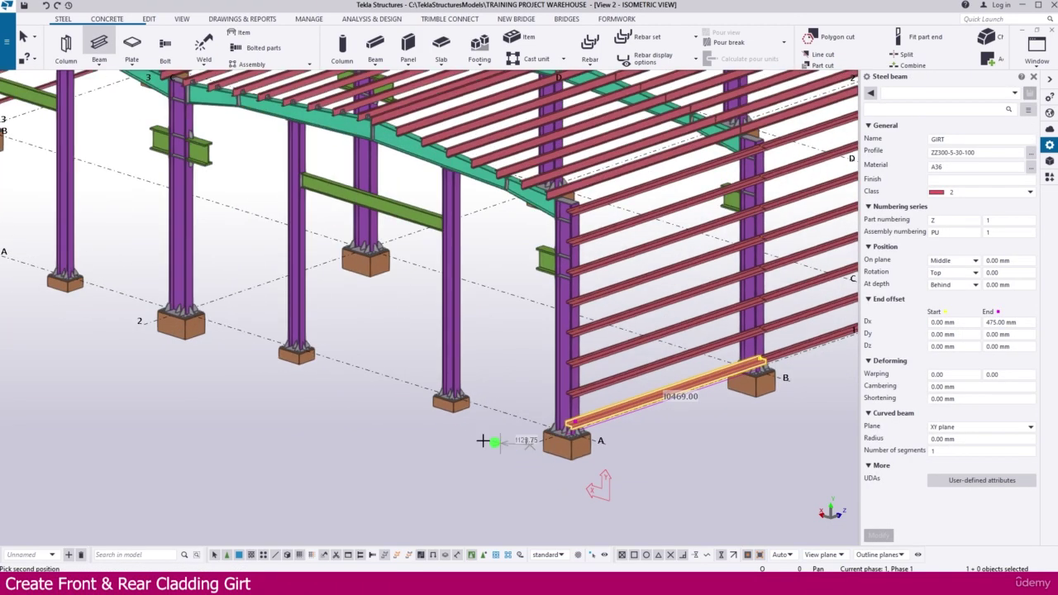
middle_drag(151, 332, 278, 374)
scroll(279, 373, down, 2)
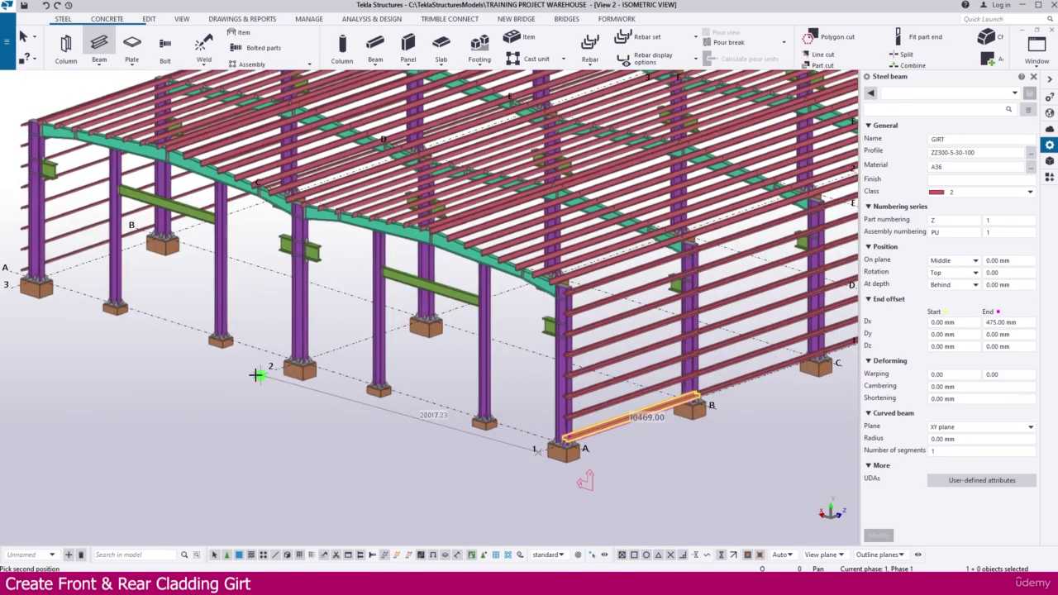
middle_drag(186, 348, 380, 414)
scroll(212, 354, up, 3)
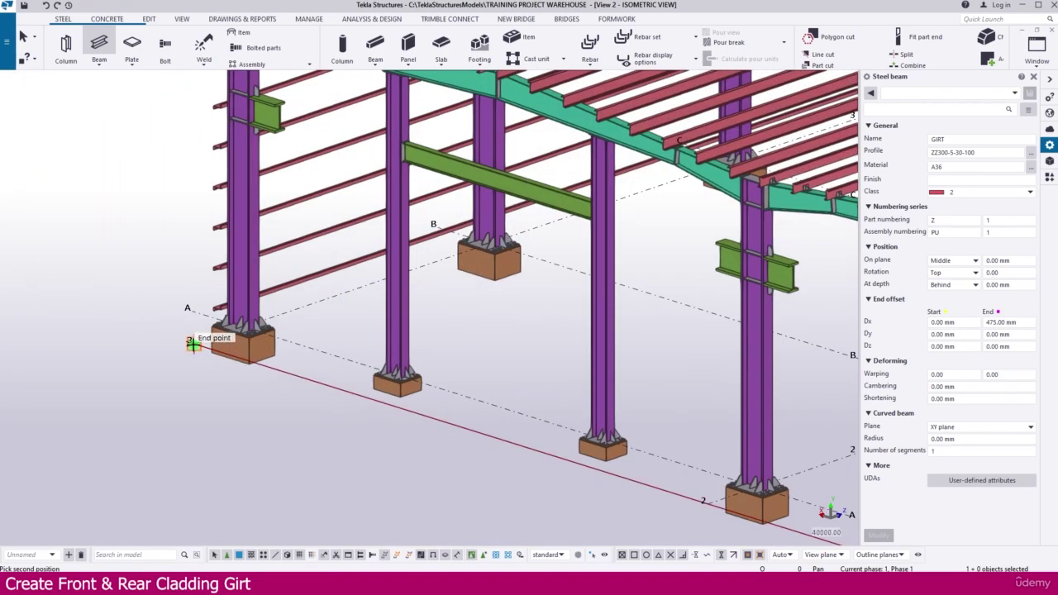
click(192, 344)
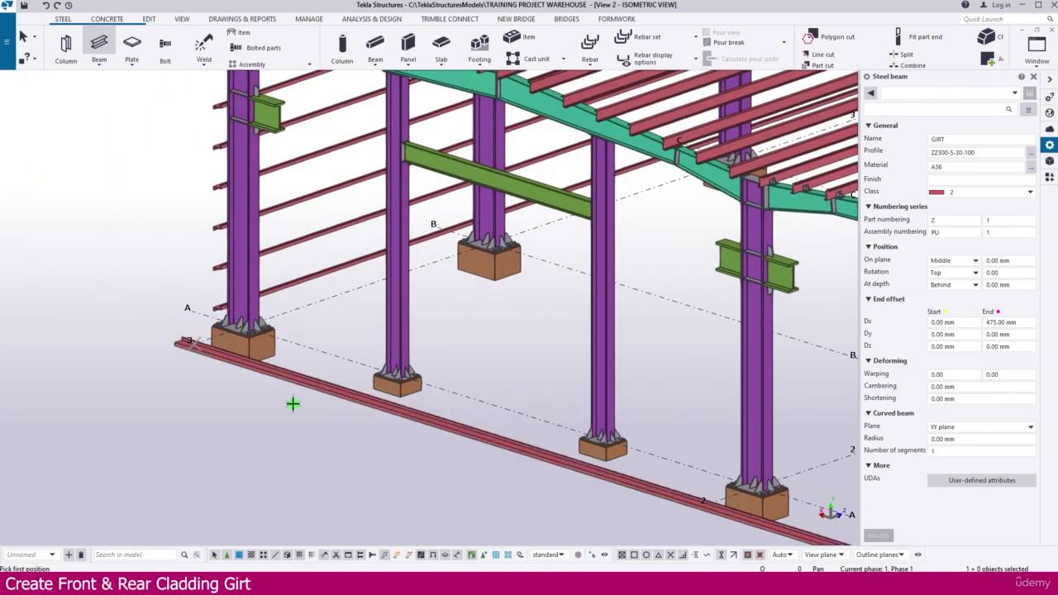
Open the Grid 2 view from the list of model views
scroll(231, 355, down, 2)
scroll(208, 353, up, 4)
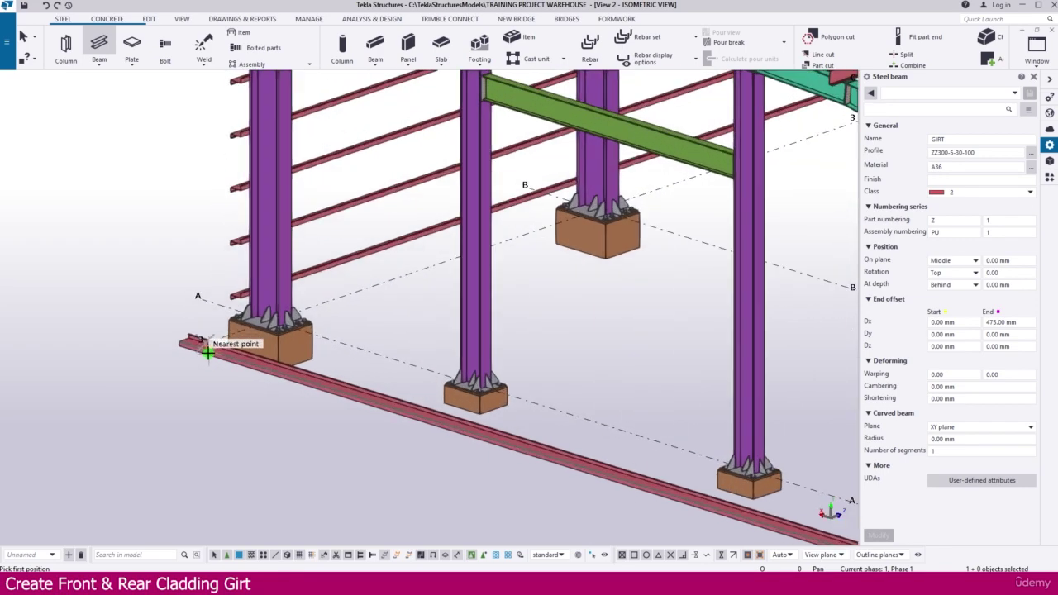
scroll(207, 346, down, 4)
scroll(207, 344, down, 2)
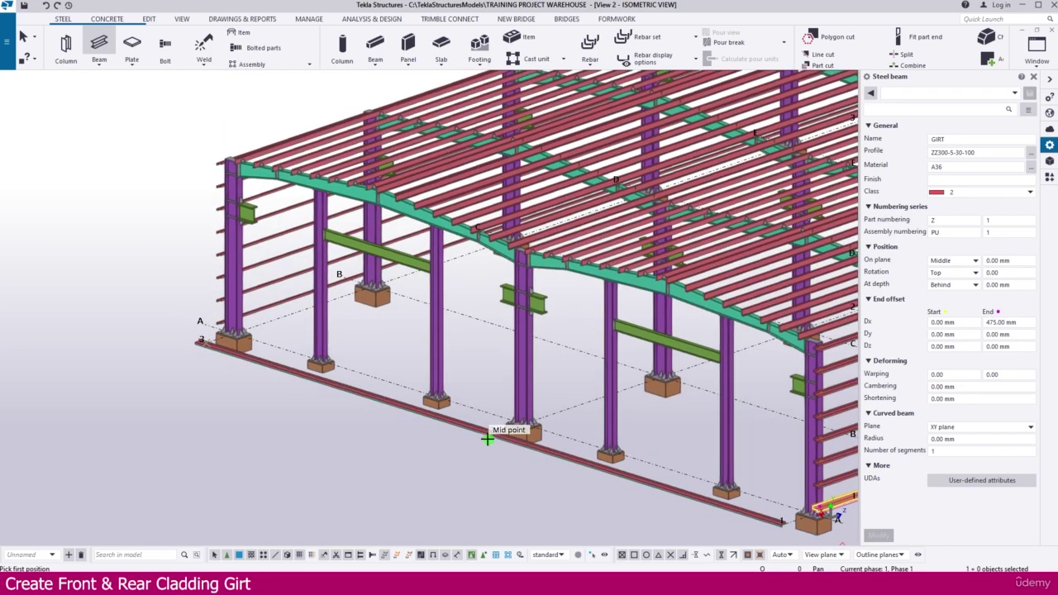
click(181, 18)
click(71, 49)
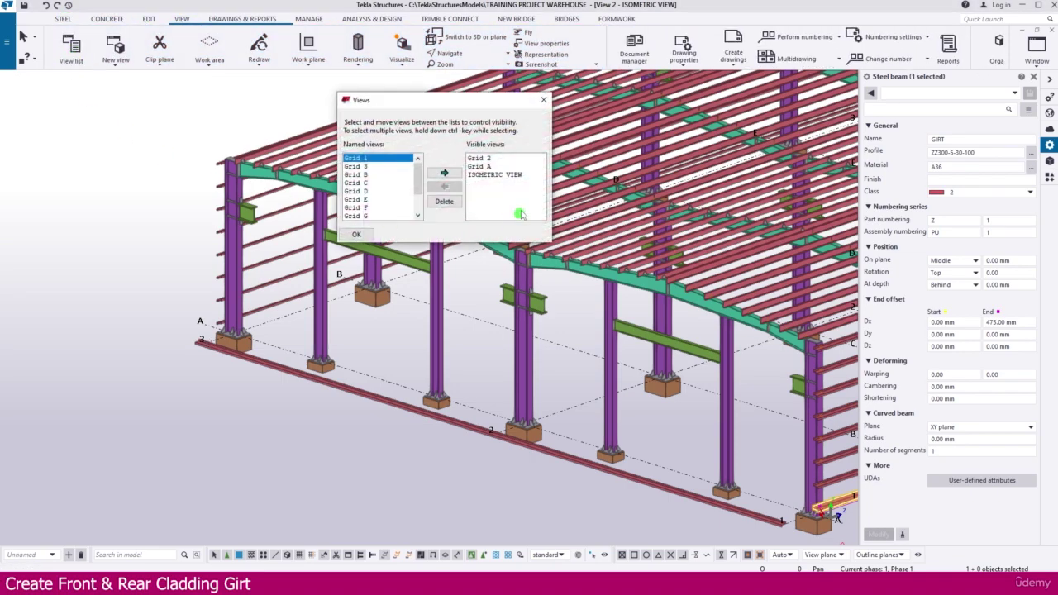
double_click(490, 159)
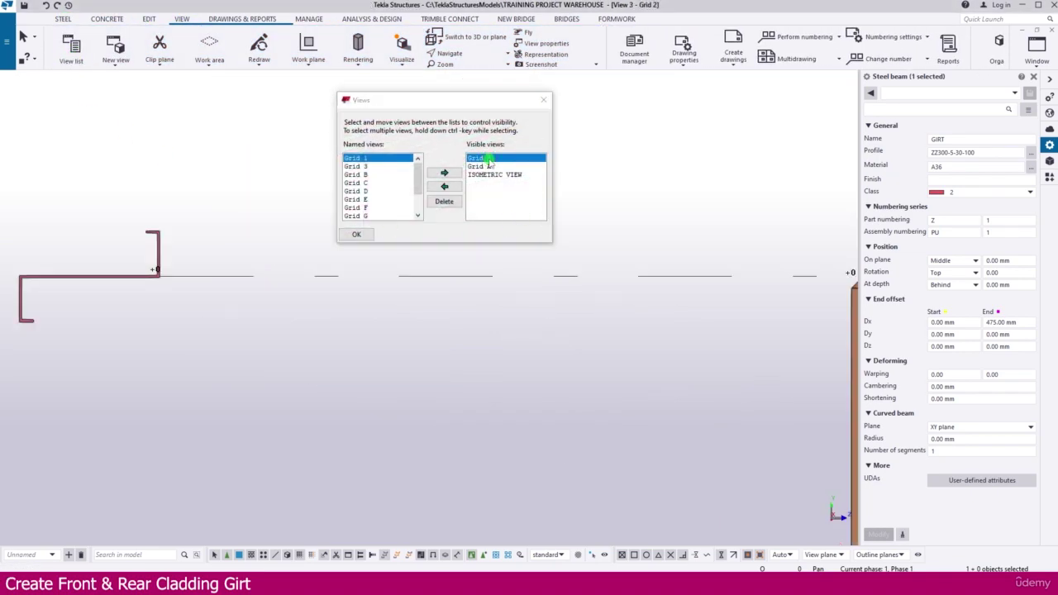
click(543, 100)
Move the new girt from its reference point to the outer lower corner of column A's base plate, without expanding the view depth
scroll(417, 282, down, 5)
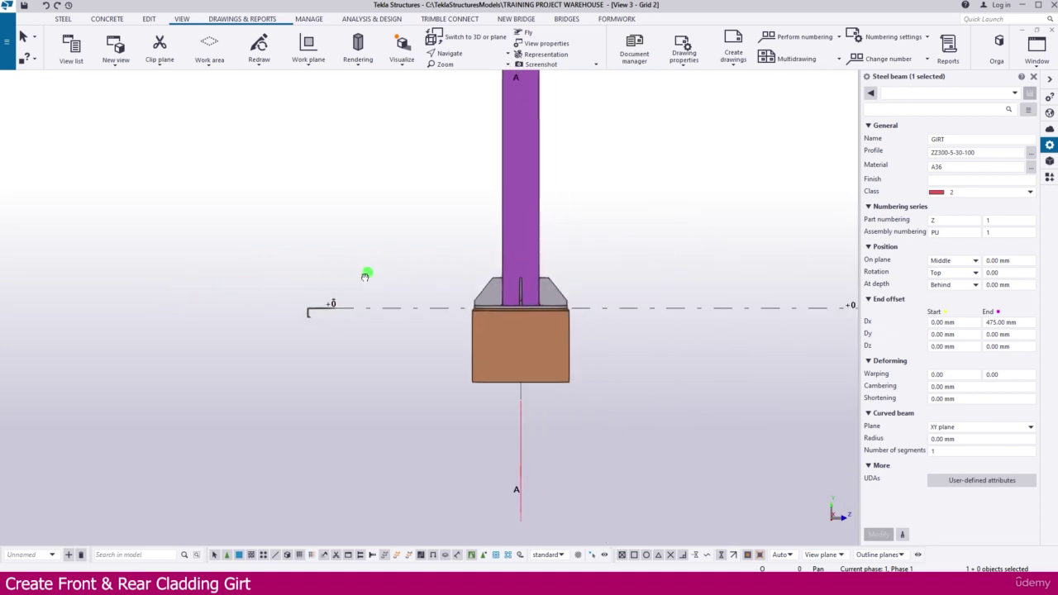
scroll(331, 314, up, 5)
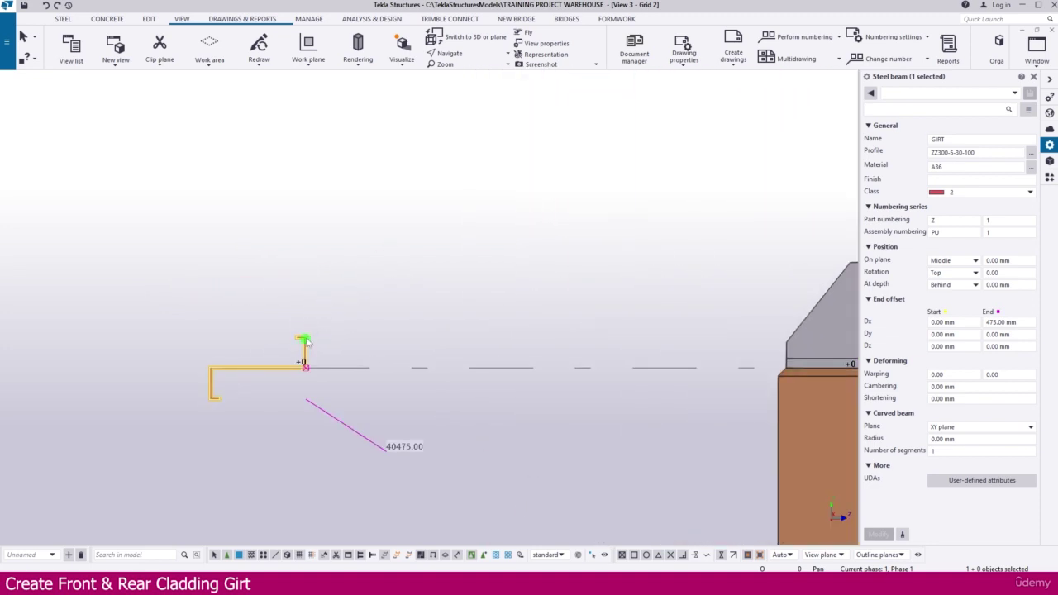
right_click(334, 287)
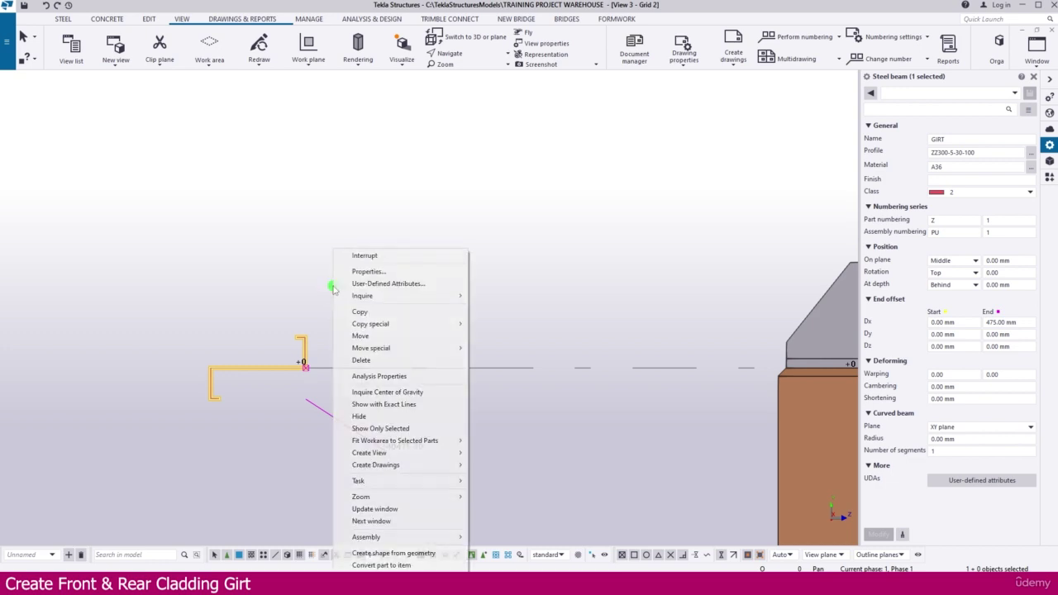
click(361, 335)
scroll(310, 376, up, 4)
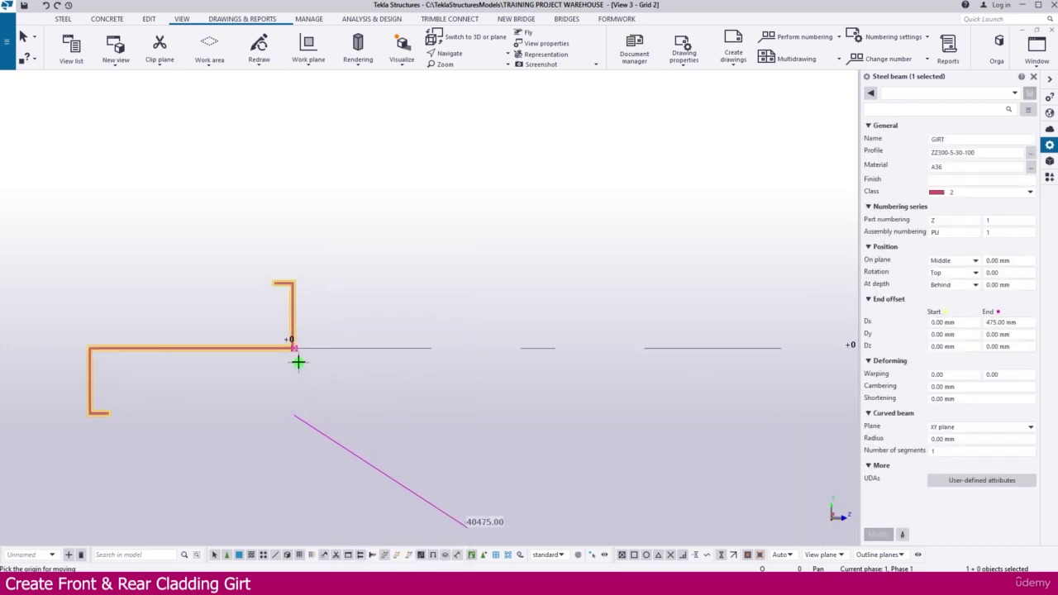
scroll(296, 353, down, 6)
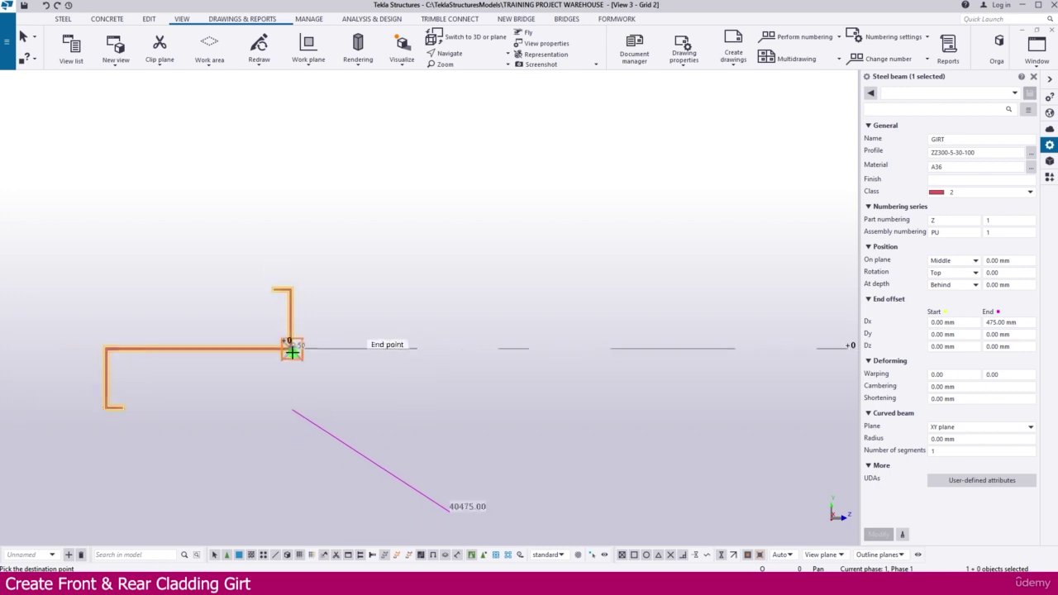
scroll(572, 367, up, 4)
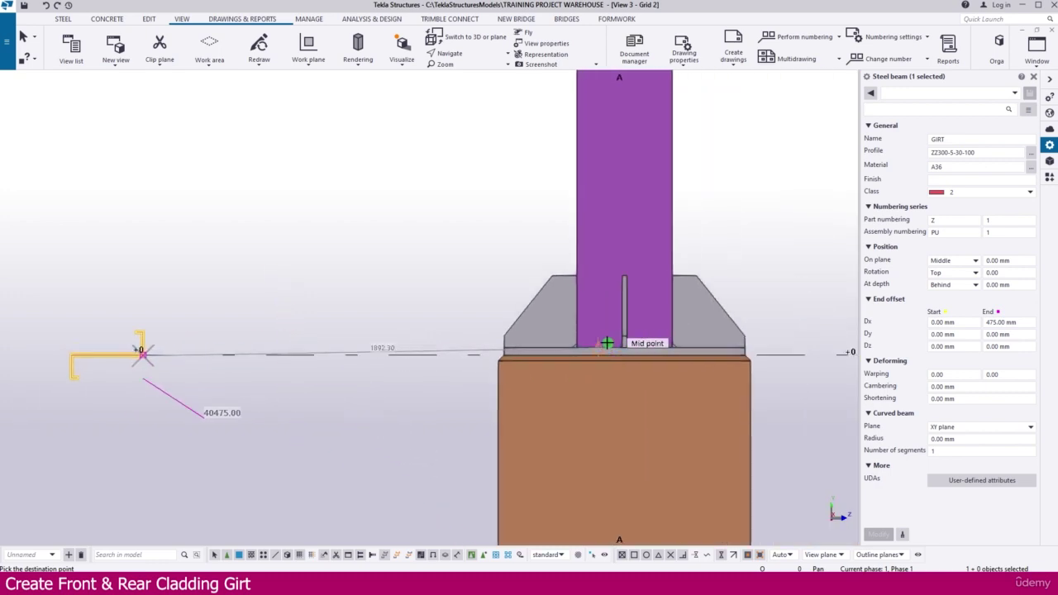
scroll(496, 369, up, 1)
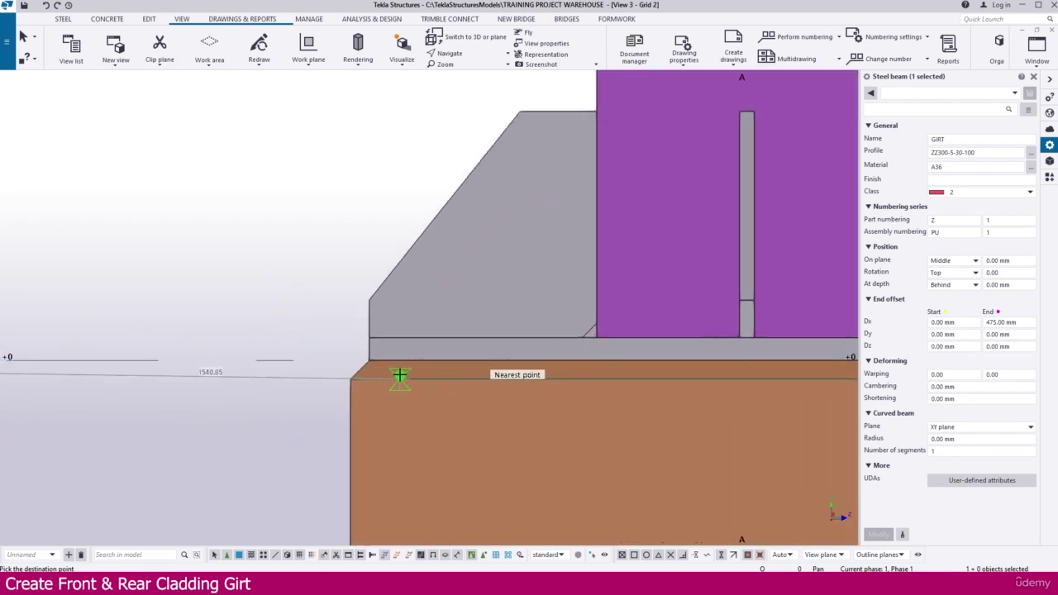
click(374, 362)
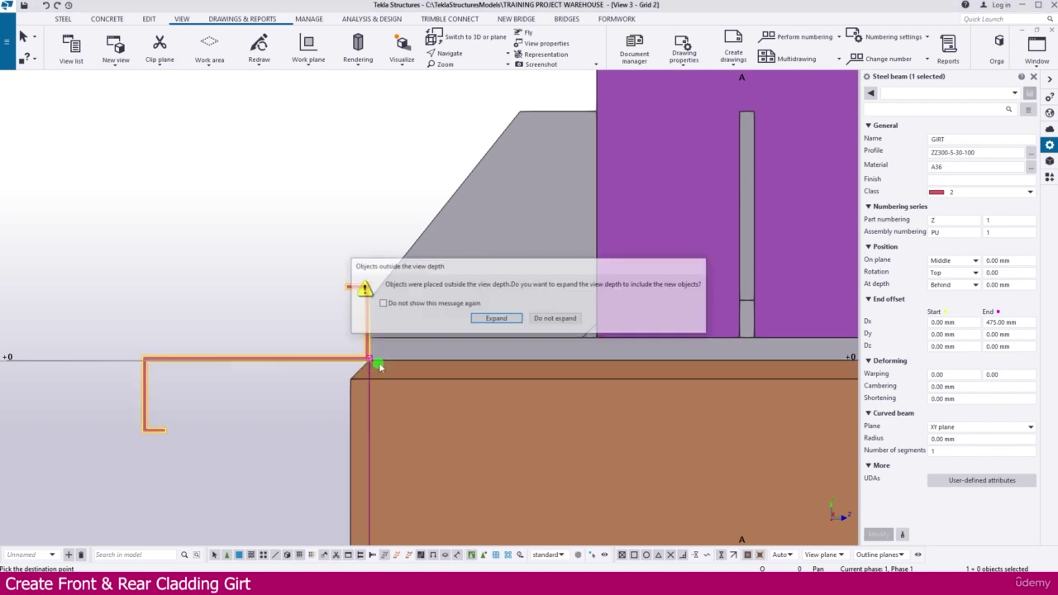
click(555, 319)
Set the work plane parallel to the Grid 2 view plane
scroll(463, 342, down, 5)
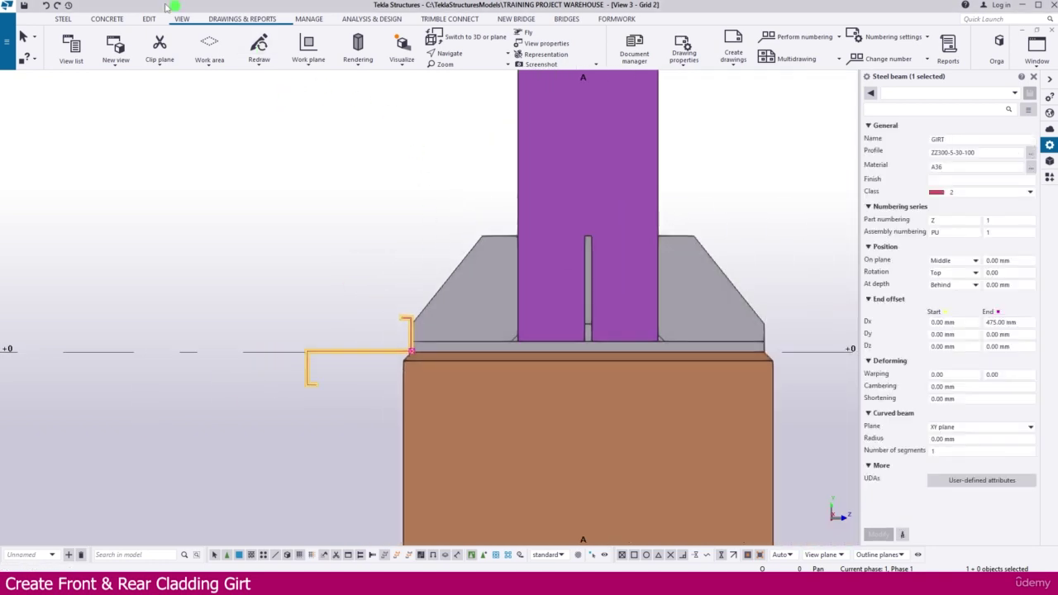
click(308, 60)
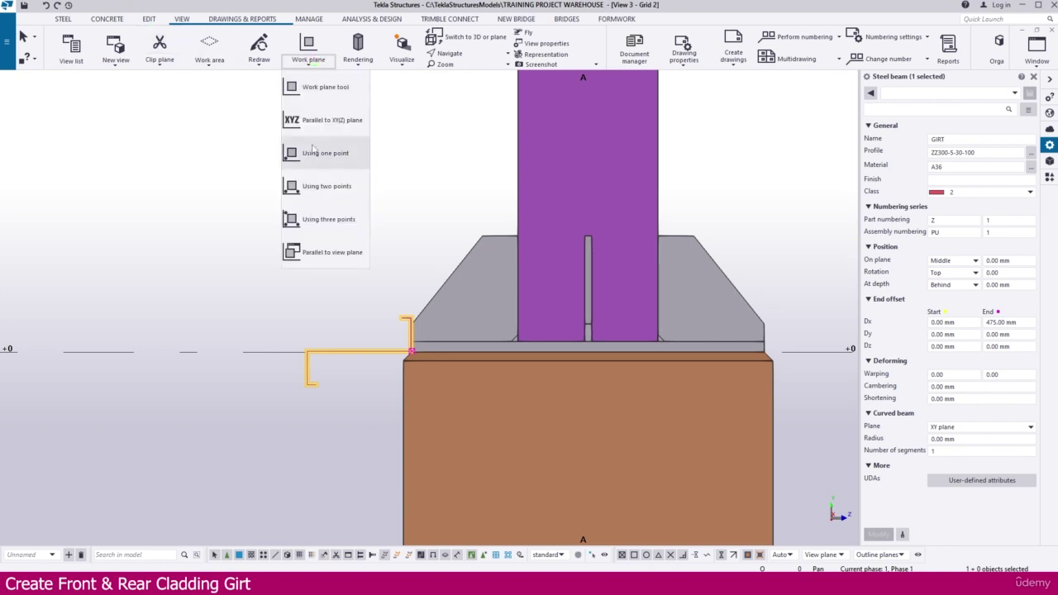
click(327, 252)
click(226, 244)
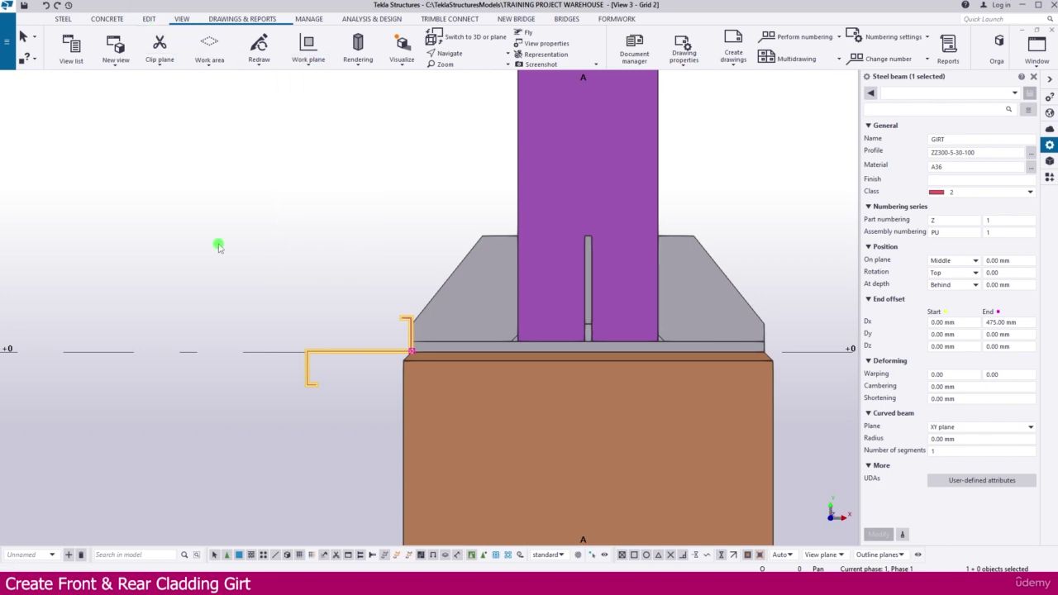
scroll(220, 248, down, 5)
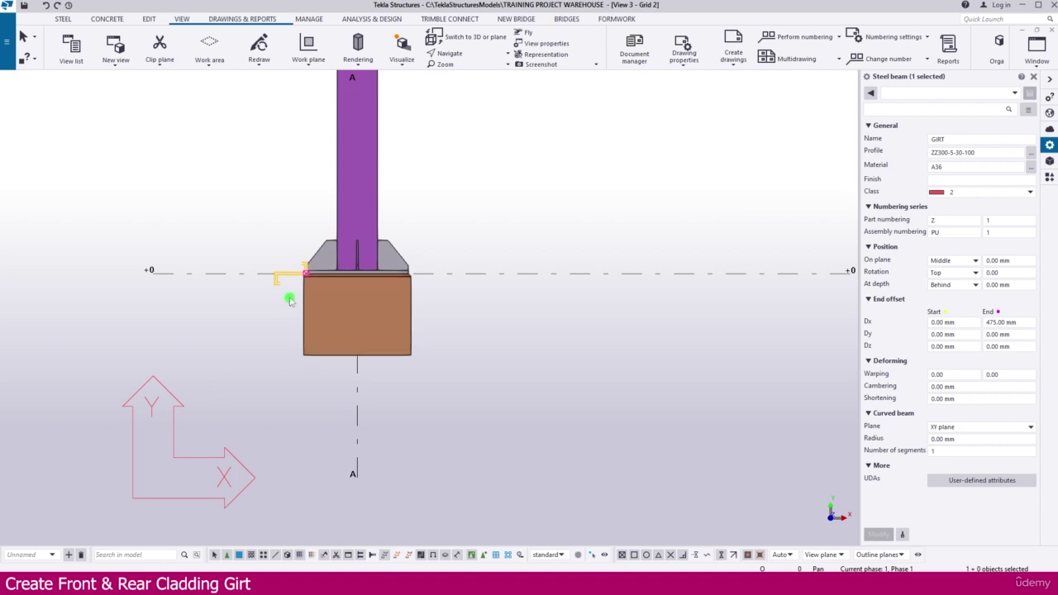
Move the front girt linearly by 530 mm in Y and expand the view depth to include it
scroll(283, 295, up, 4)
right_click(239, 297)
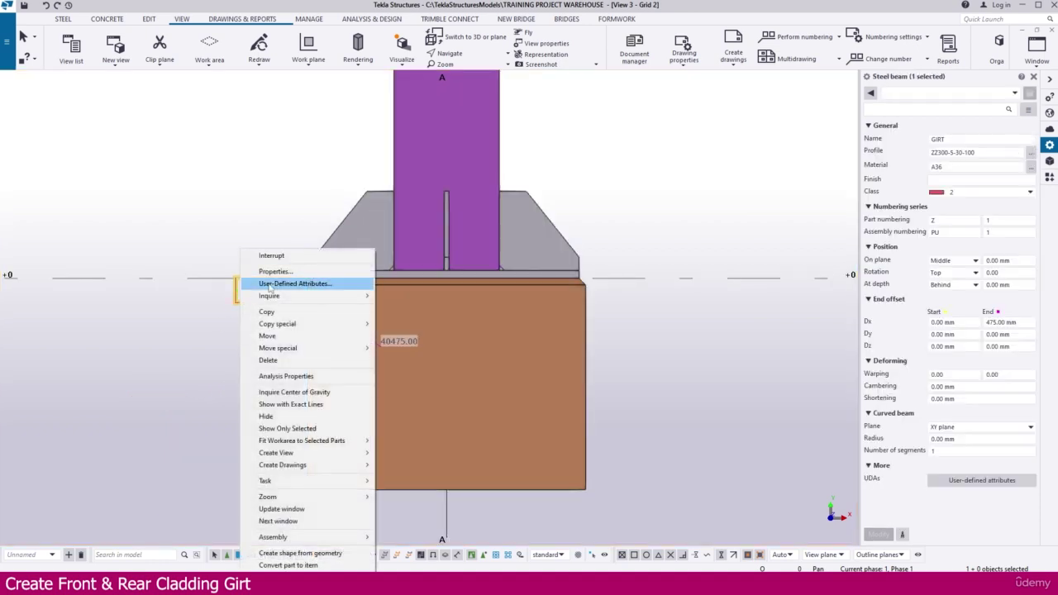
mouse_move(303, 354)
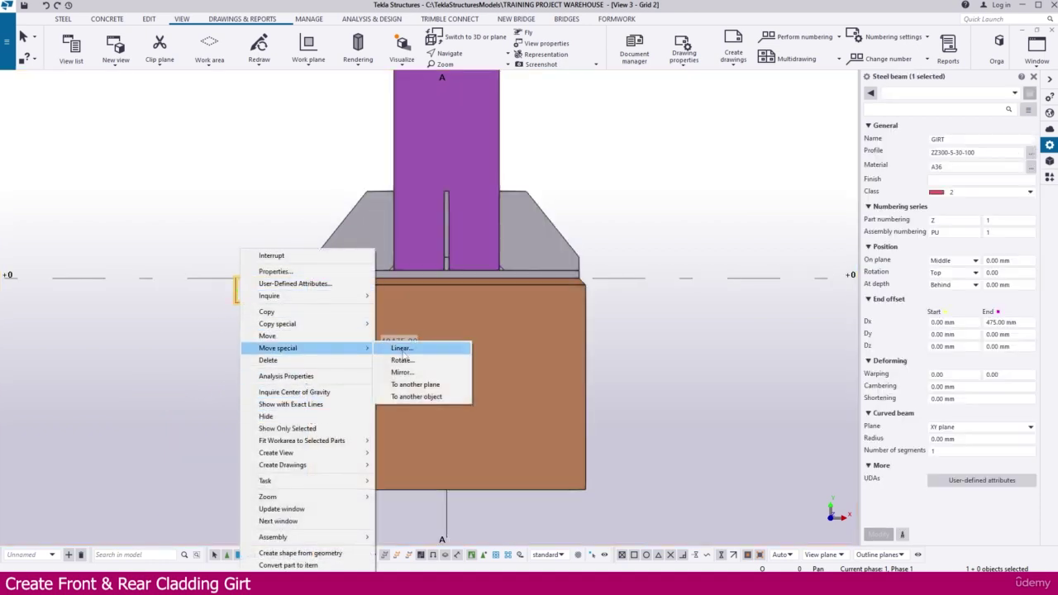
click(397, 348)
click(56, 124)
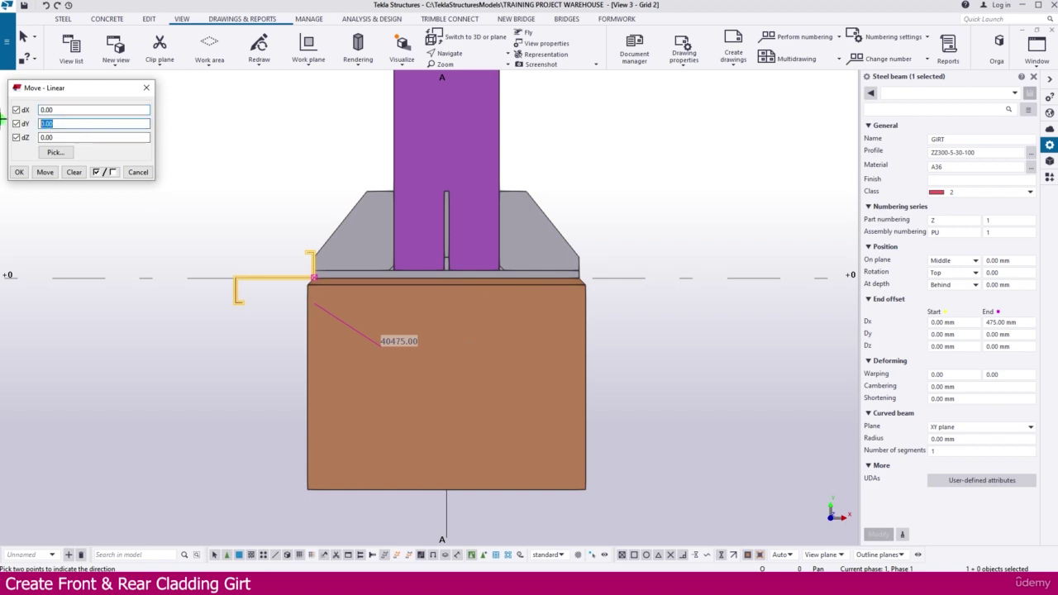
click(45, 172)
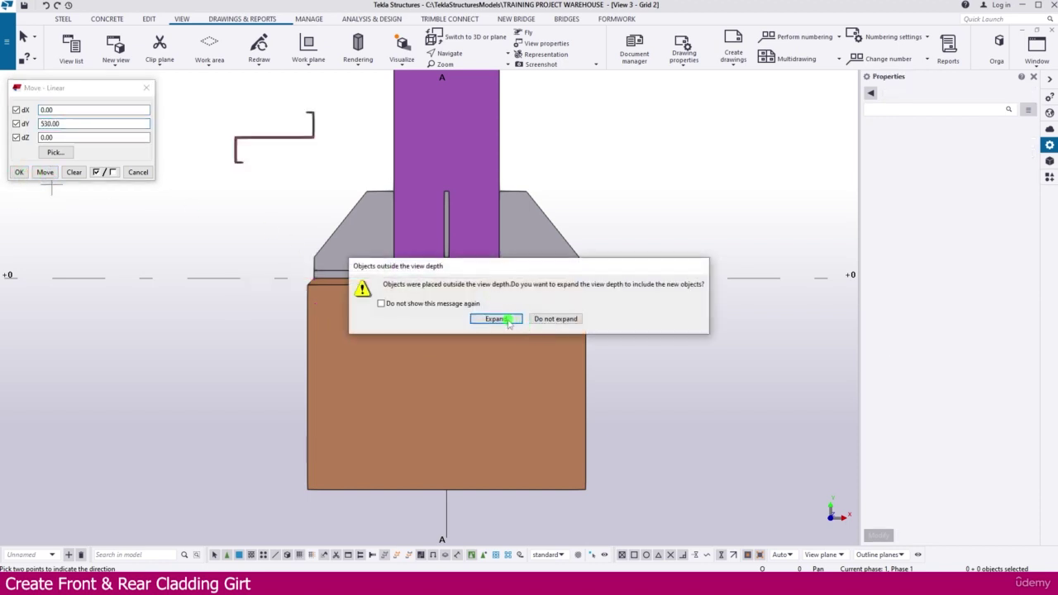
click(509, 321)
click(146, 88)
Select the front girt beside the column A base and switch the view's parts to wireframe representation
middle_drag(129, 274, 186, 274)
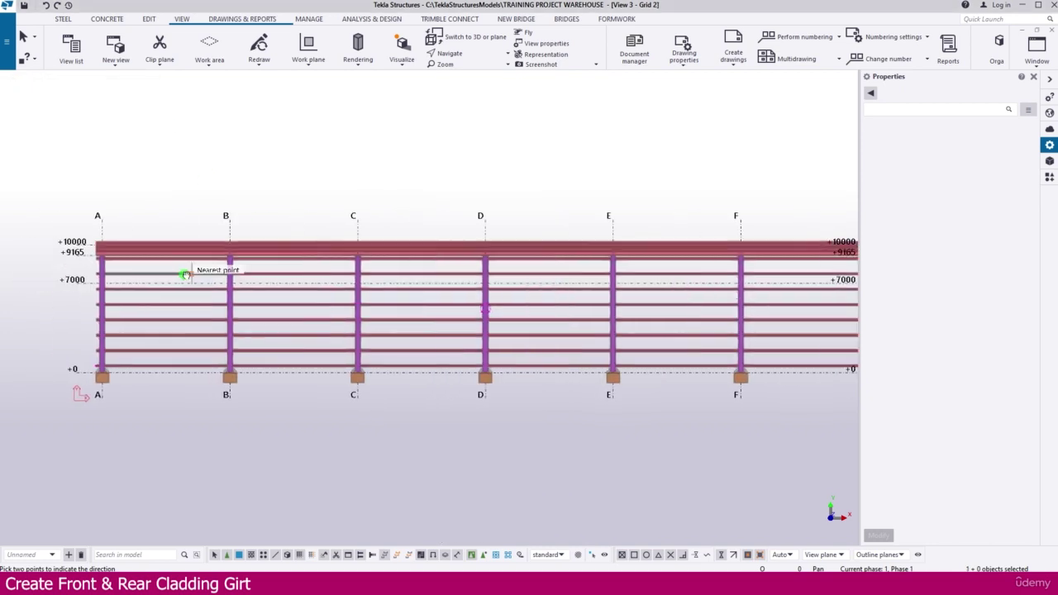
scroll(193, 366, up, 10)
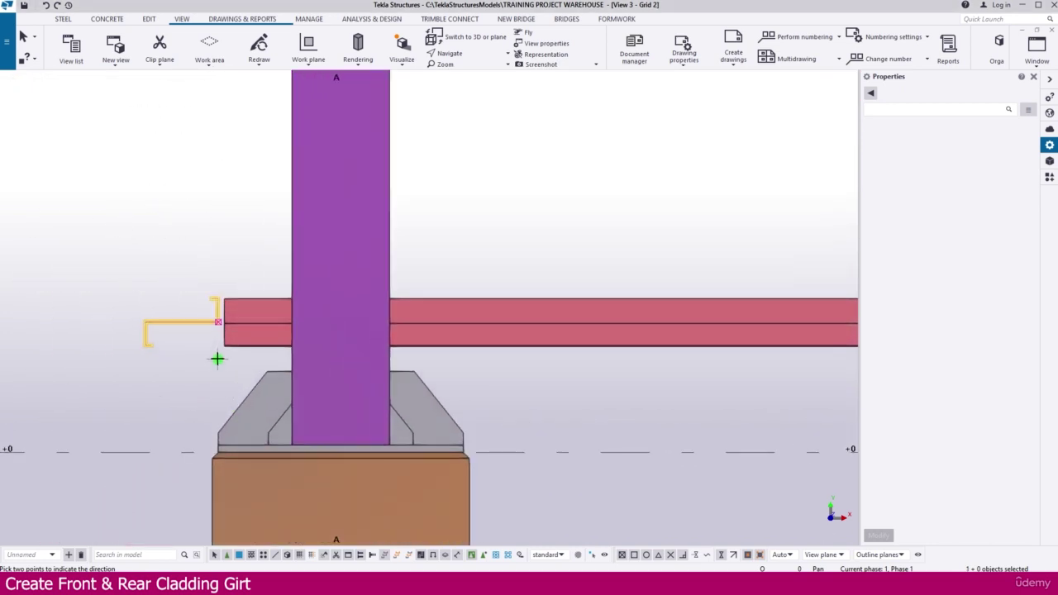
scroll(213, 352, up, 3)
click(222, 261)
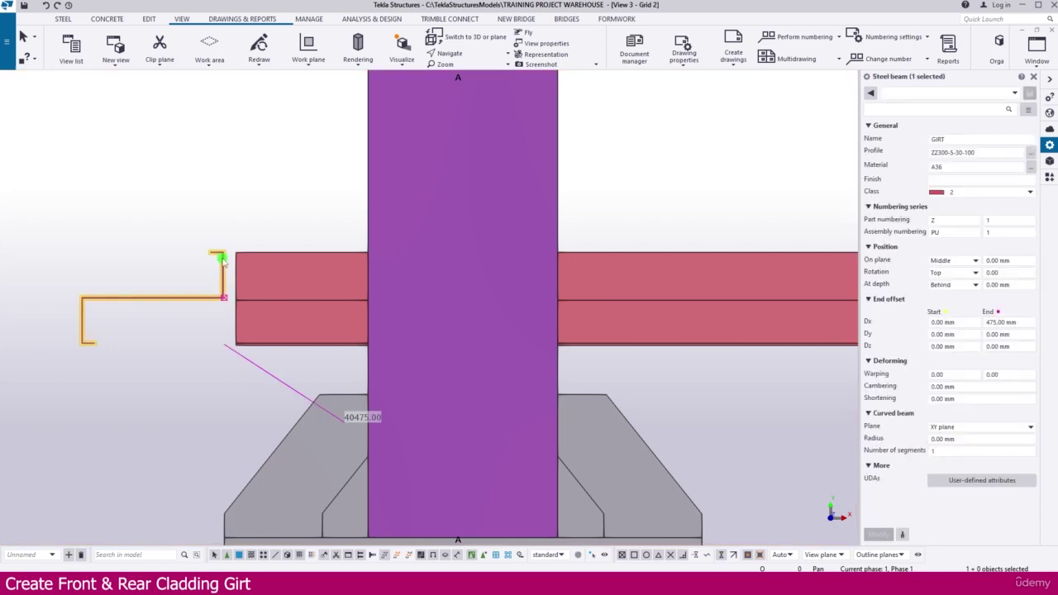
key(ctrl+1)
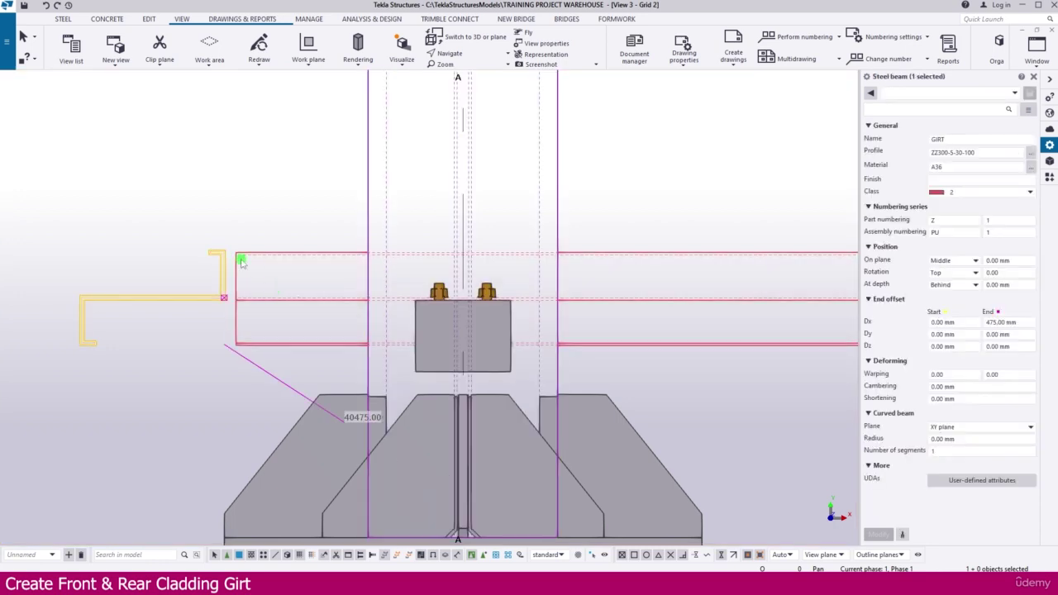
Move the front girt horizontally from its web corner to the outer flange face of the column on Grid A
click(195, 208)
click(223, 279)
right_click(213, 215)
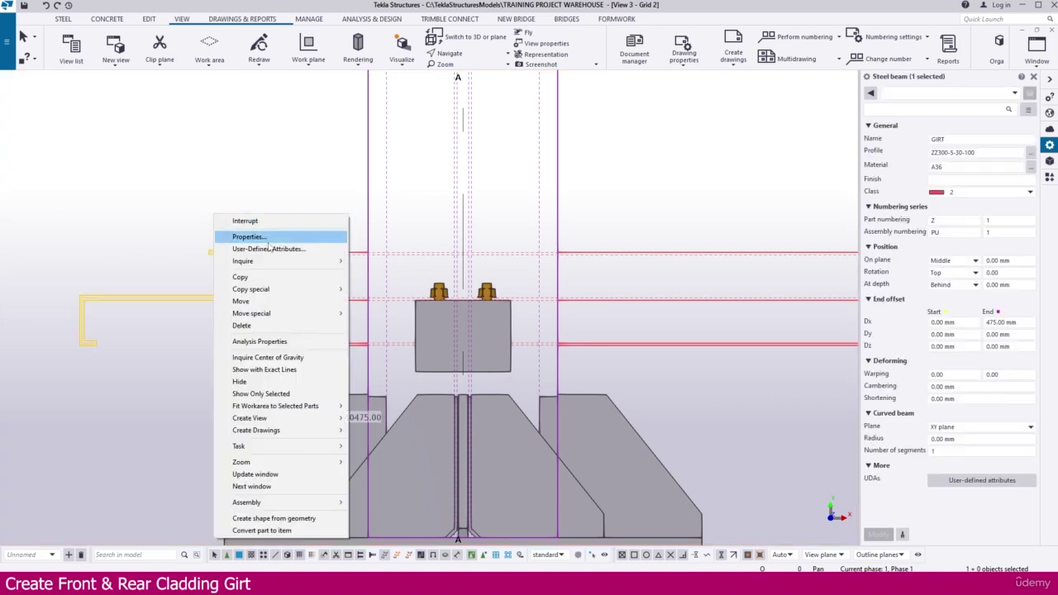
click(241, 302)
scroll(232, 304, up, 3)
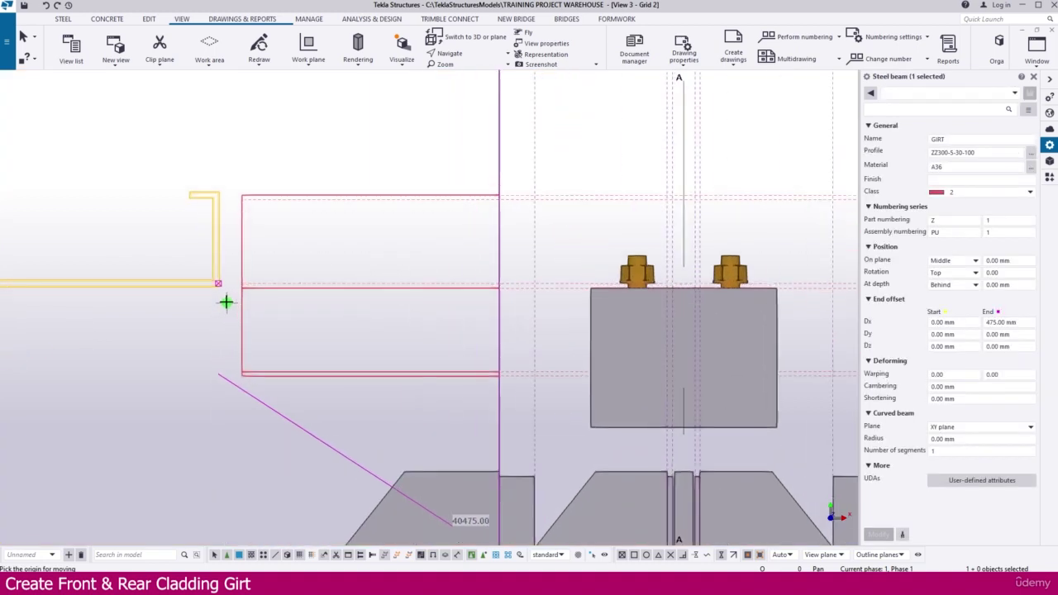
click(218, 283)
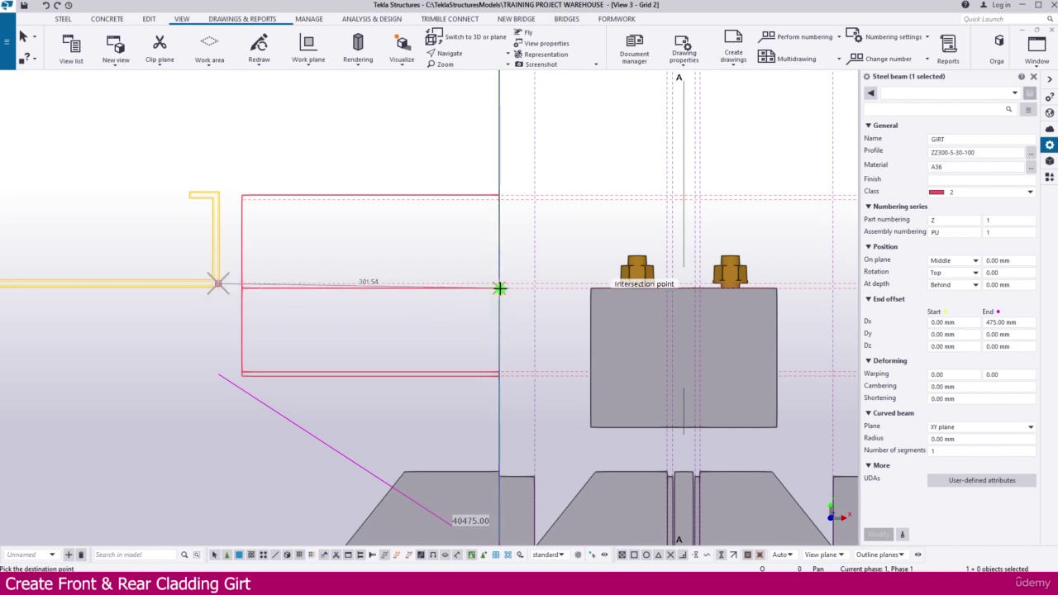
scroll(499, 286, up, 2)
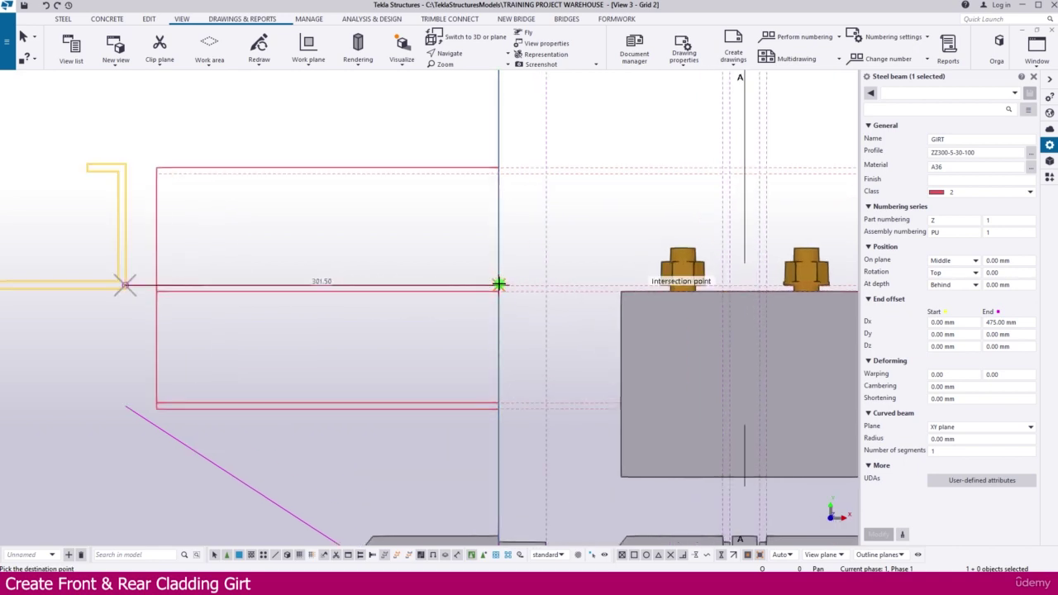
click(500, 284)
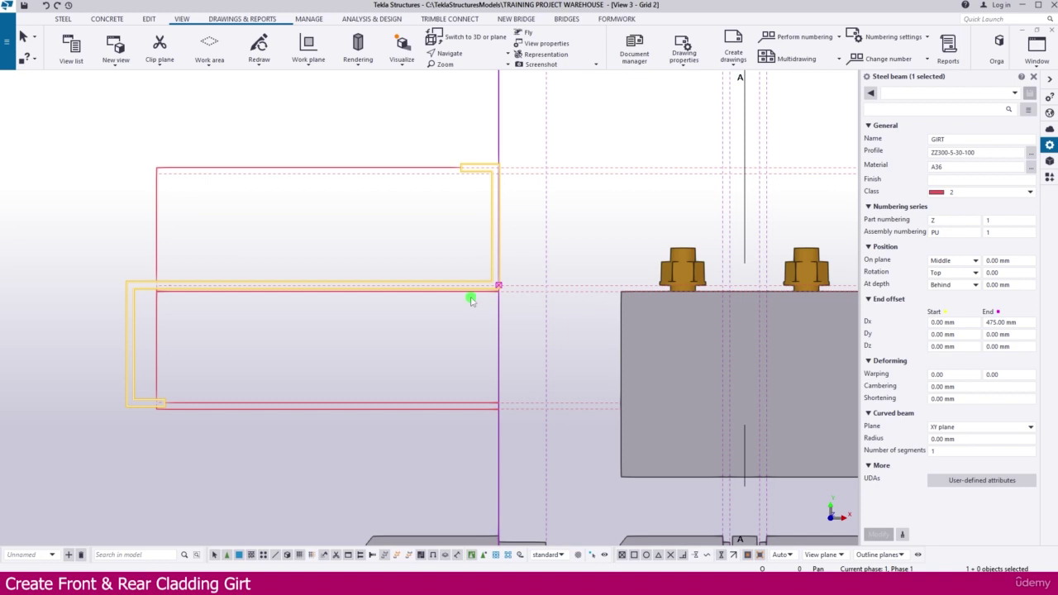
scroll(470, 299, down, 8)
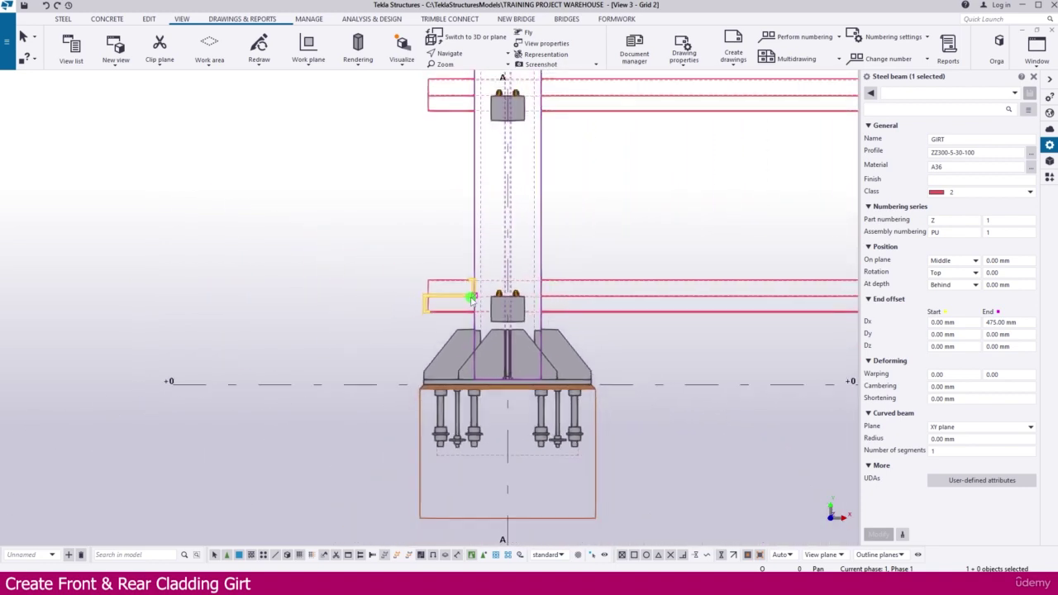
scroll(470, 300, down, 1)
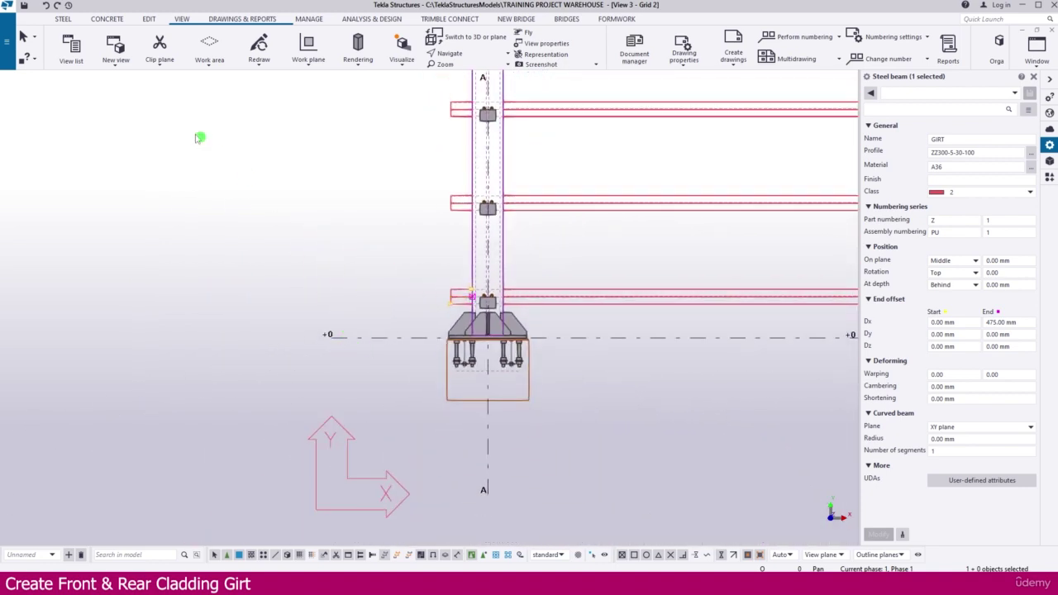
Open the Plan +0 view and switch its parts to wireframe representation around the Grid A/3 column
click(73, 51)
scroll(393, 195, down, 2)
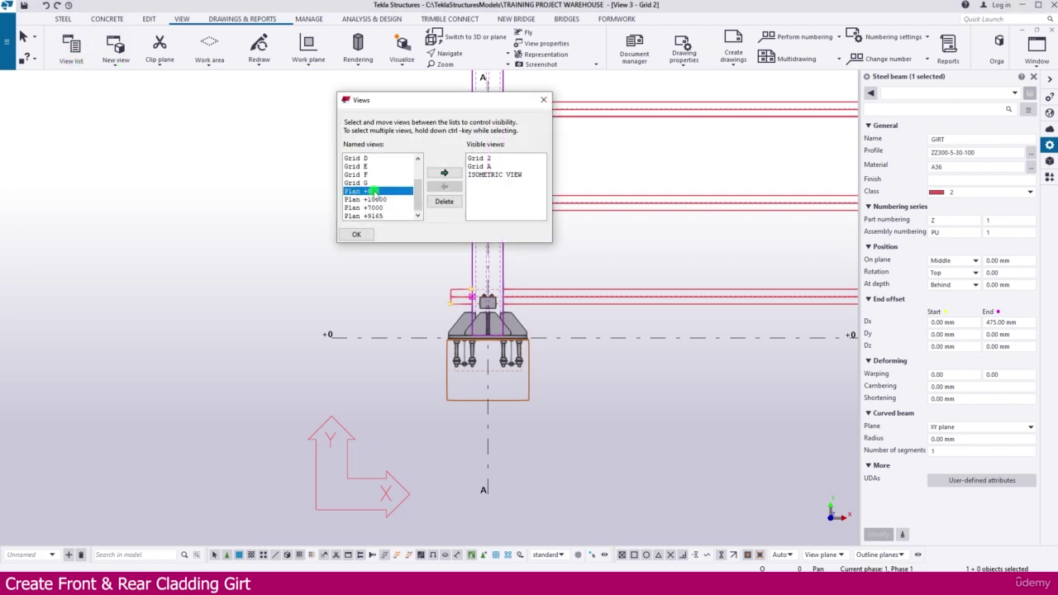
double_click(372, 191)
click(543, 99)
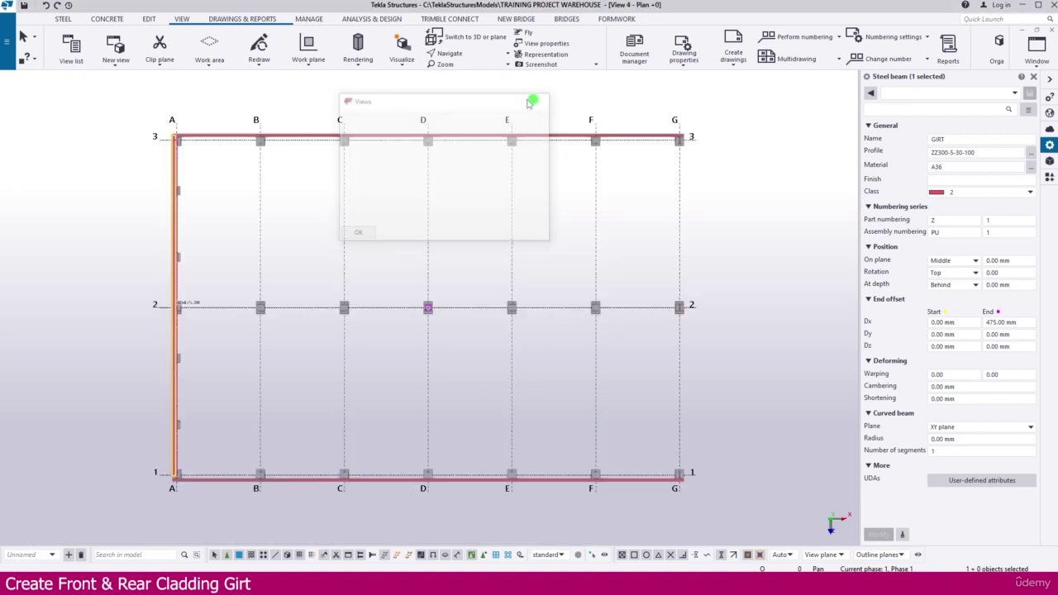
scroll(180, 149, up, 6)
scroll(167, 149, up, 5)
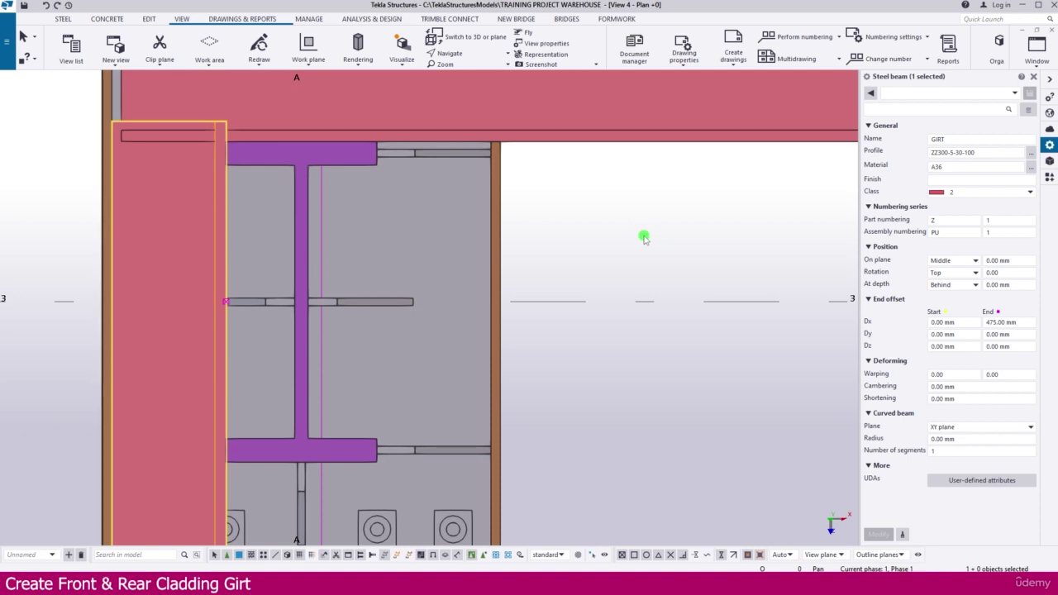
scroll(225, 149, up, 5)
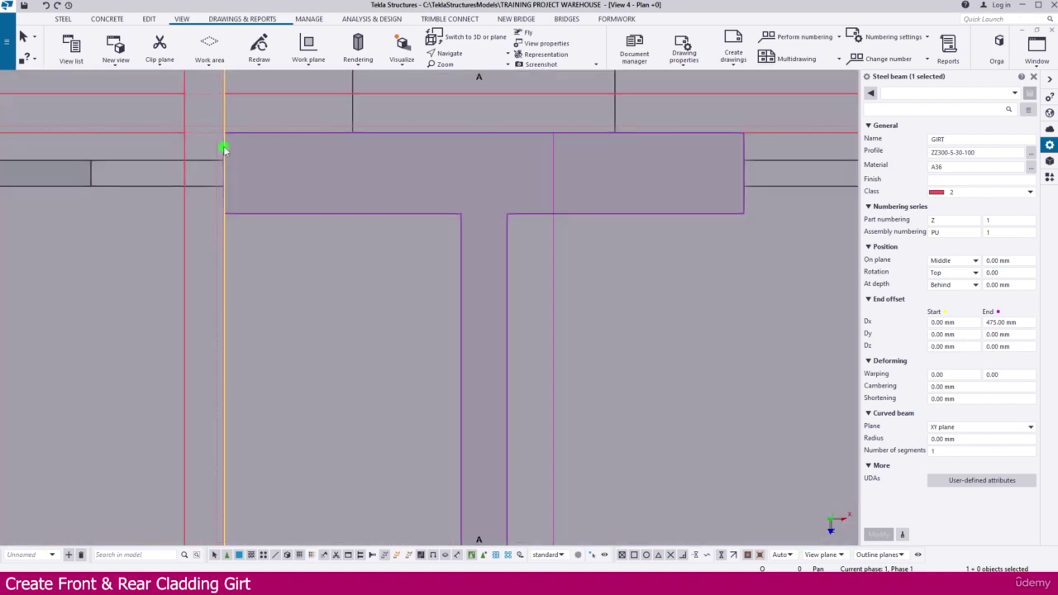
scroll(270, 182, down, 8)
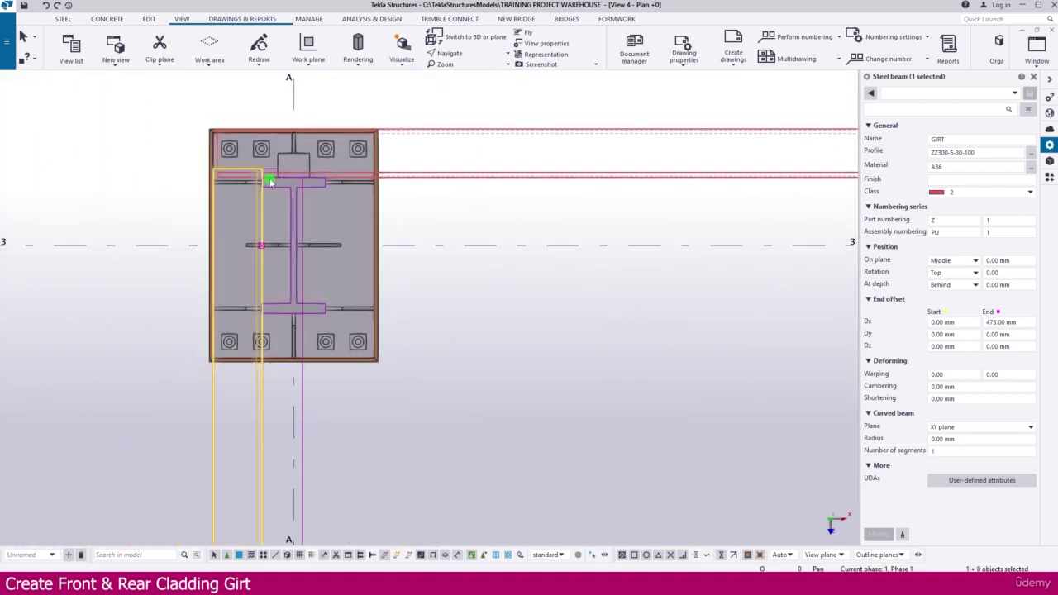
scroll(270, 182, down, 2)
Set the front girt's end Dx offset to 0 mm
click(444, 323)
click(267, 328)
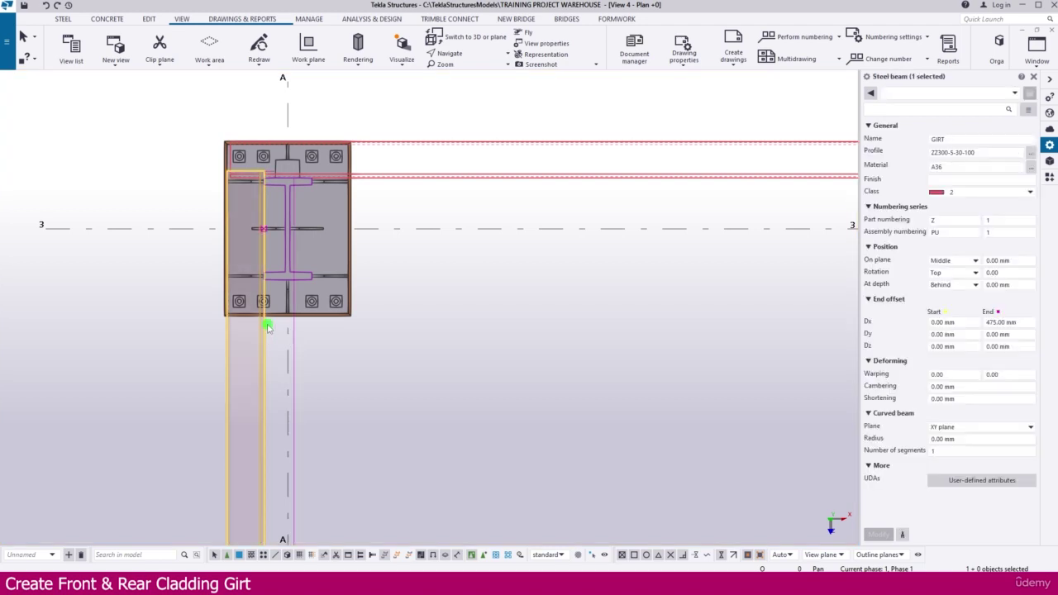
scroll(261, 172, up, 2)
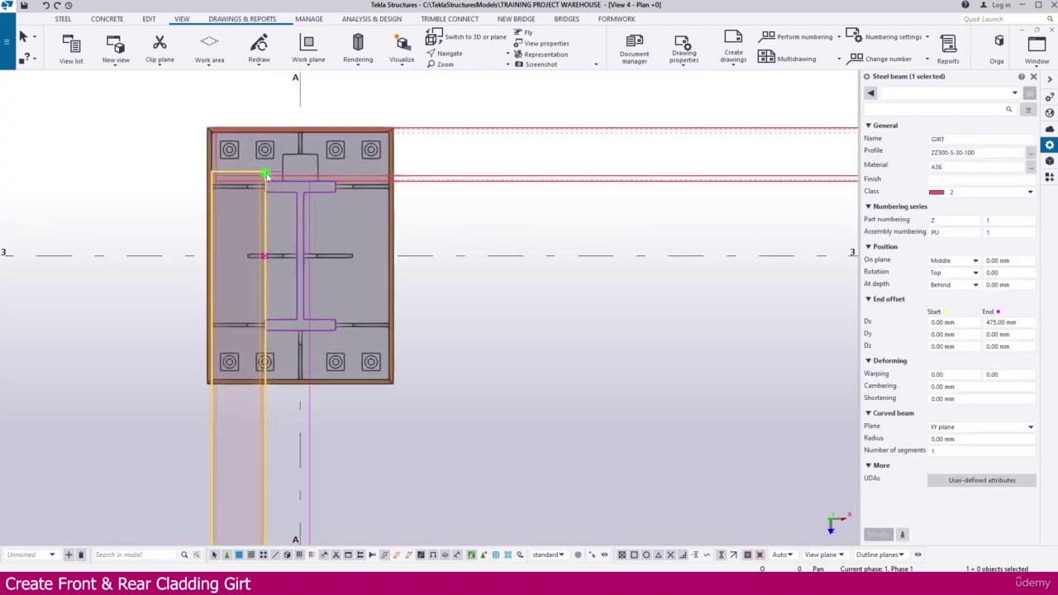
scroll(266, 176, up, 3)
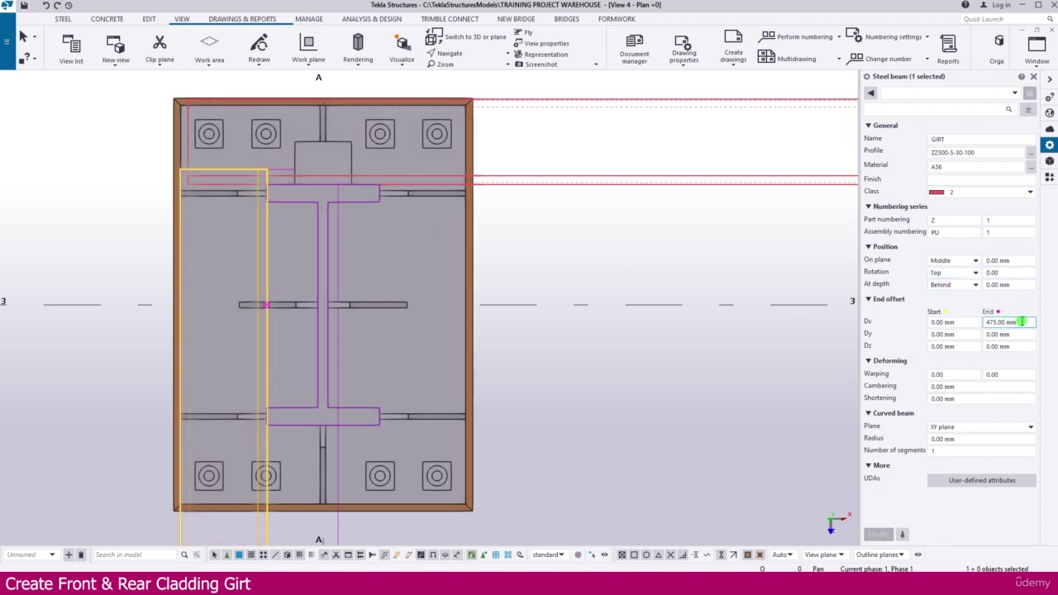
text(0)
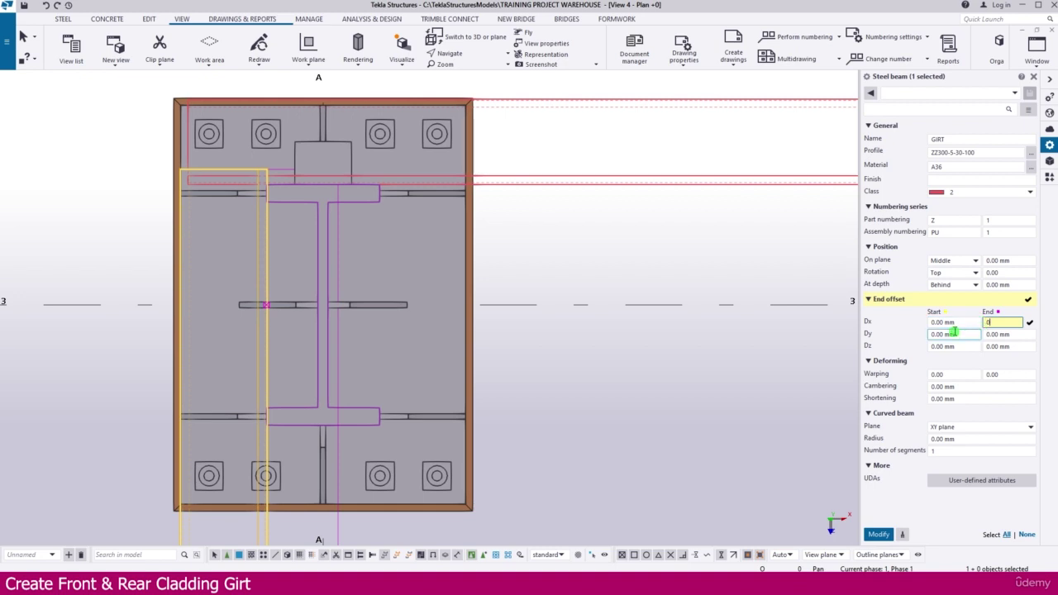
click(878, 535)
click(581, 410)
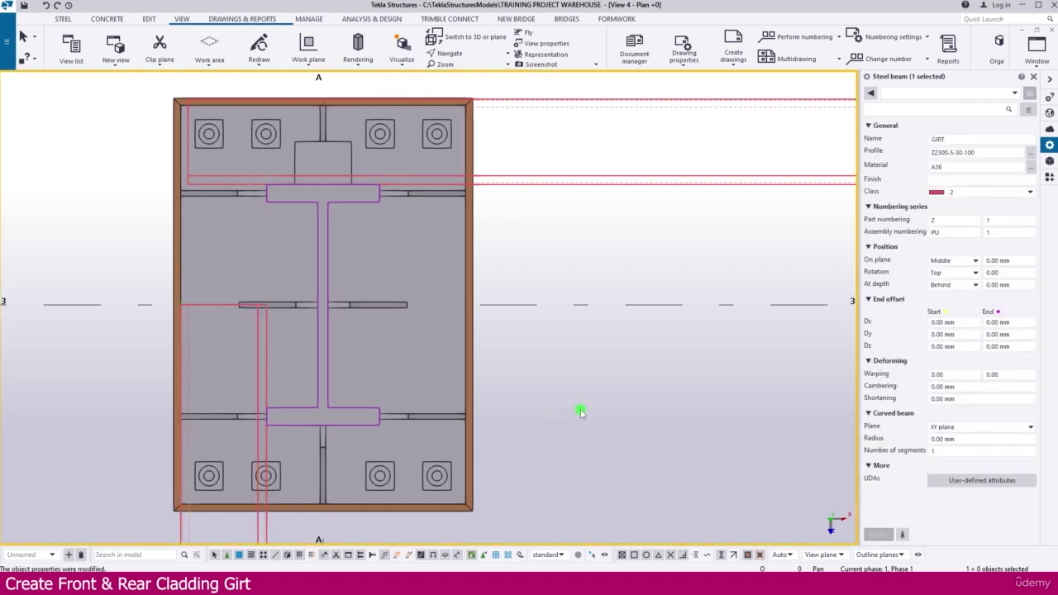
Move only the front girt's Grid 3 end handle from the grid line to the outer flange corner of the Grid A/3 column
scroll(328, 330, down, 2)
click(288, 466)
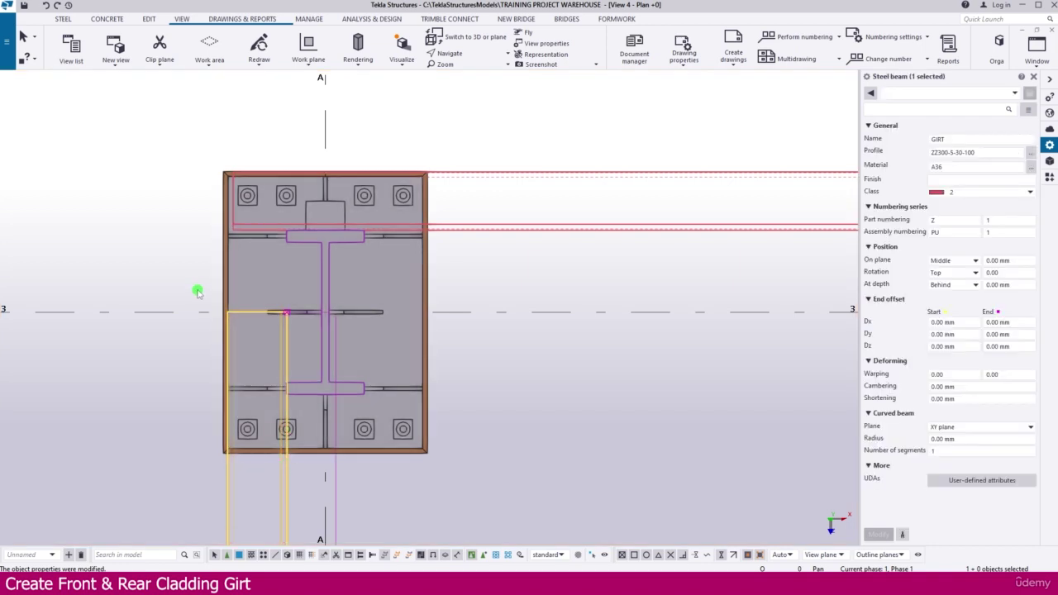
drag(209, 294, 487, 369)
scroll(215, 295, up, 3)
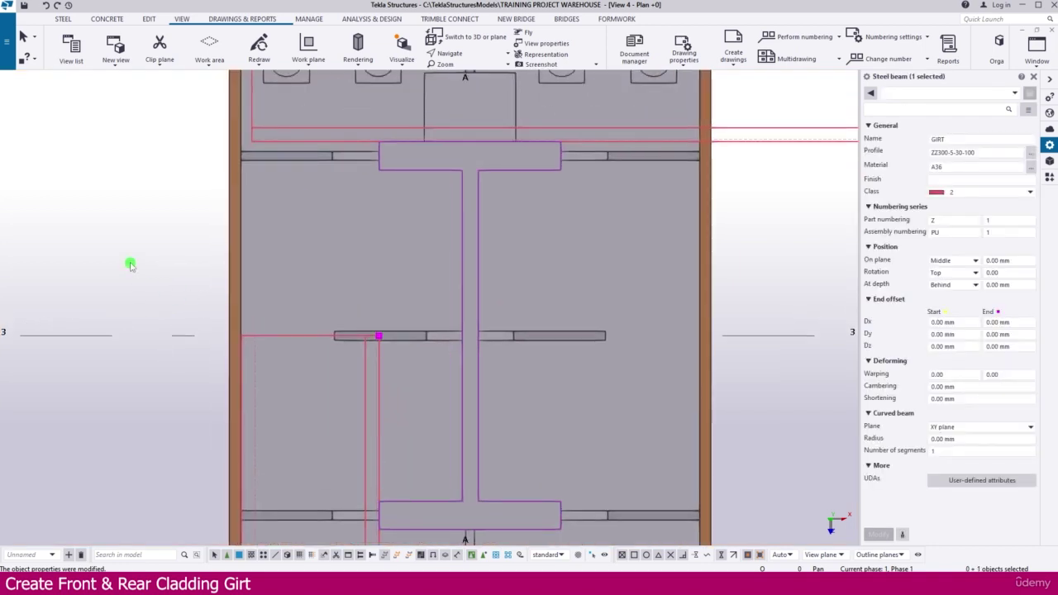
right_click(130, 265)
click(179, 338)
scroll(409, 339, up, 3)
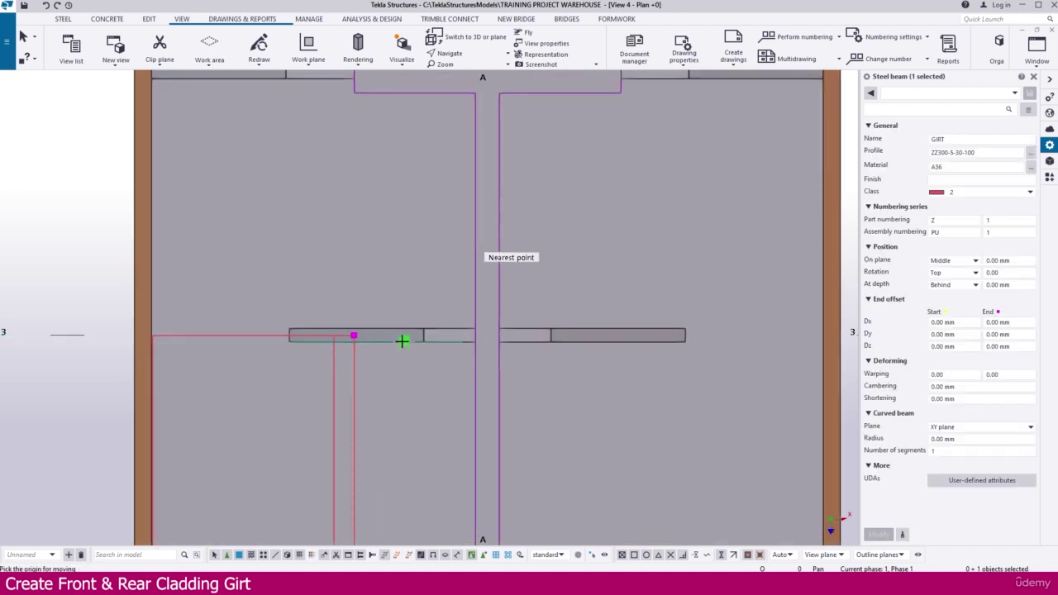
click(346, 333)
scroll(350, 334, down, 3)
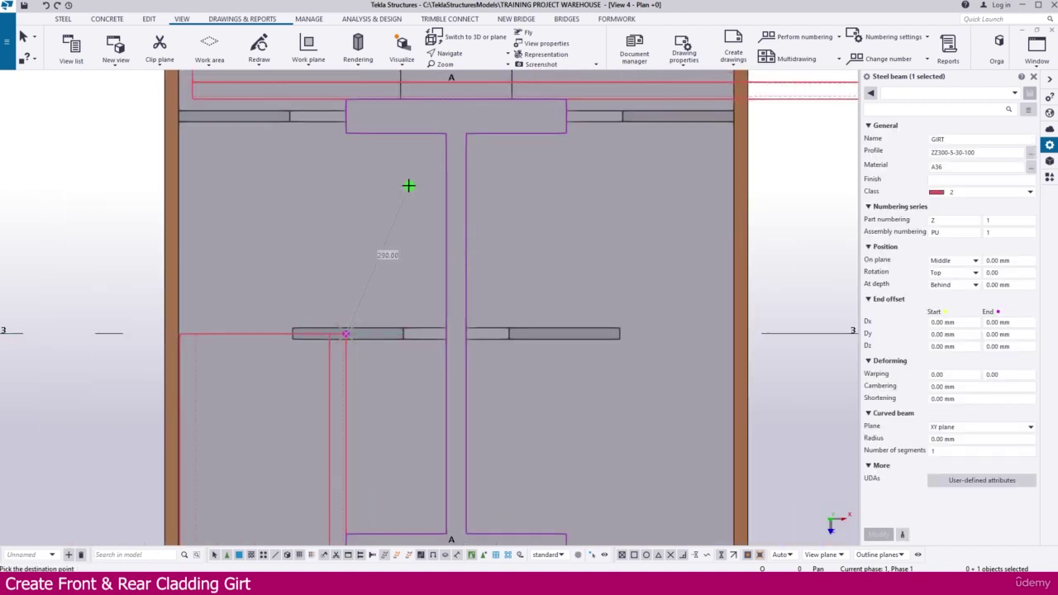
scroll(356, 170, up, 4)
scroll(327, 169, down, 6)
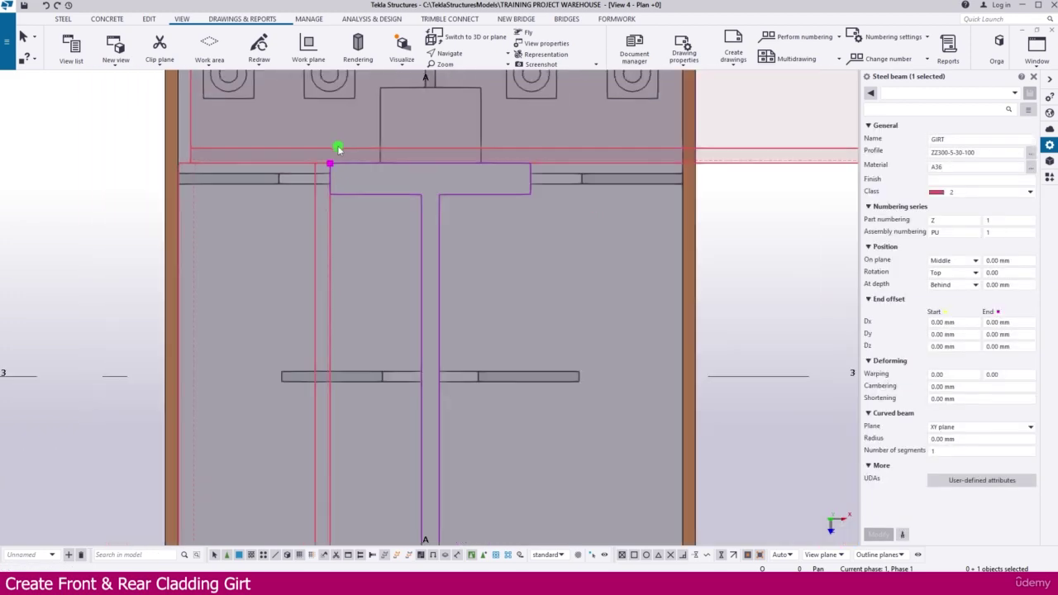
scroll(342, 141, down, 4)
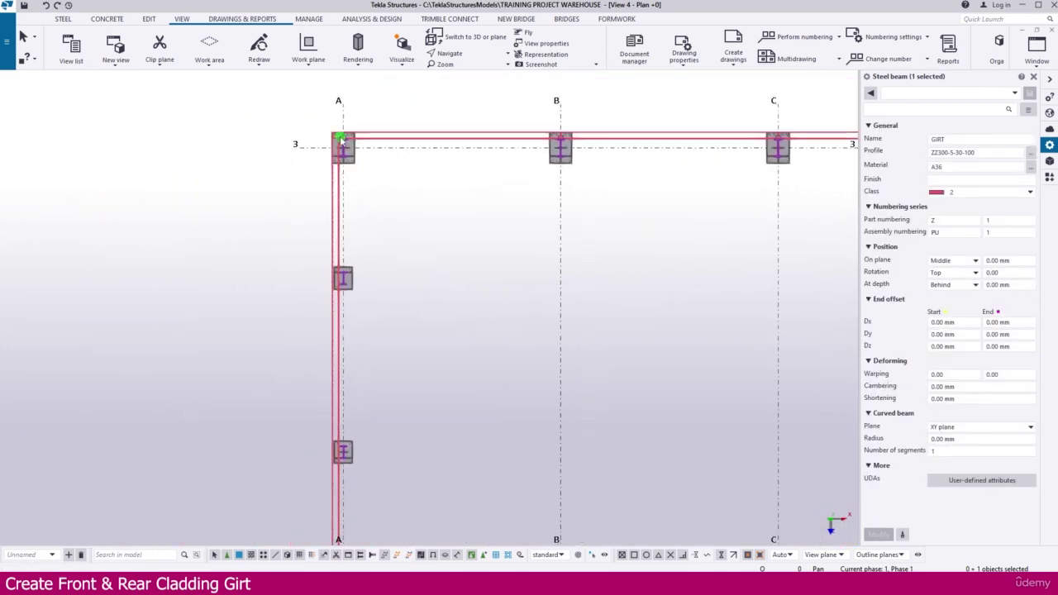
Move only the front girt's Grid 1 start handle from the grid line to the outer flange corner of the Grid A/1 column
scroll(330, 447, up, 3)
scroll(331, 409, up, 3)
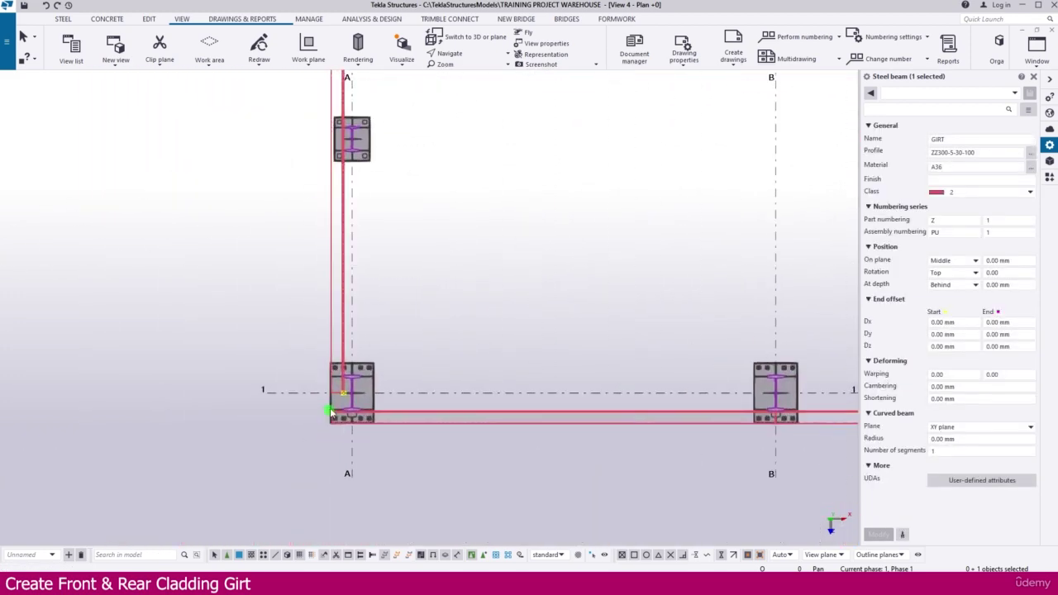
click(347, 331)
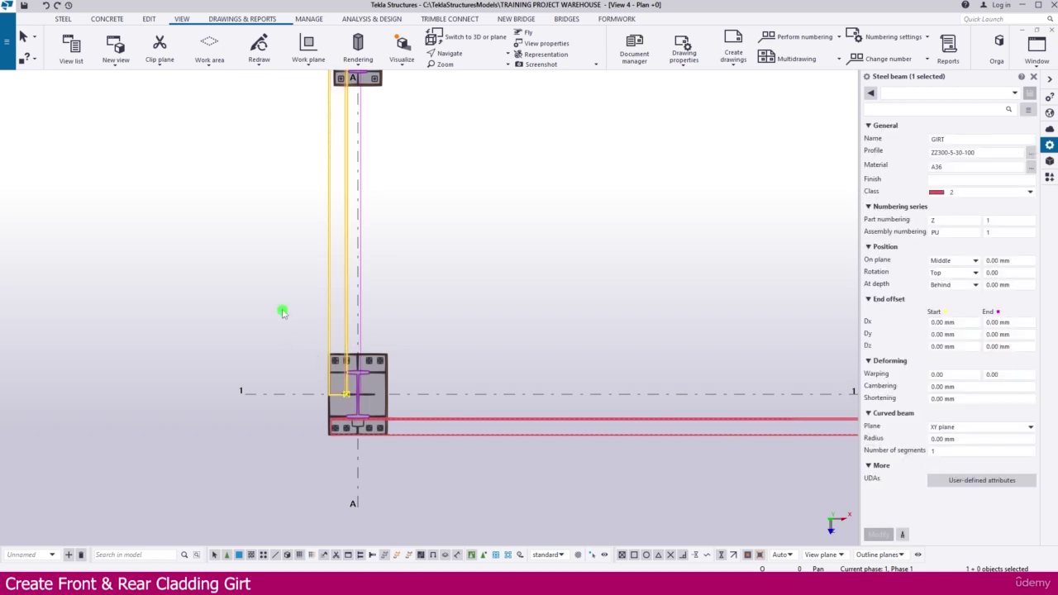
drag(369, 393, 430, 435)
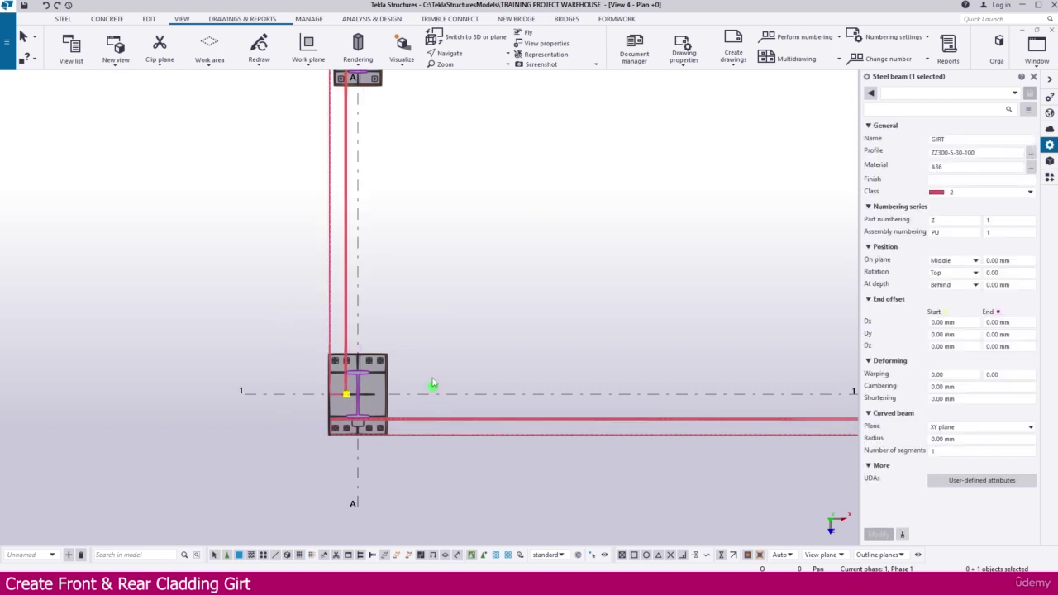
right_click(415, 299)
click(442, 371)
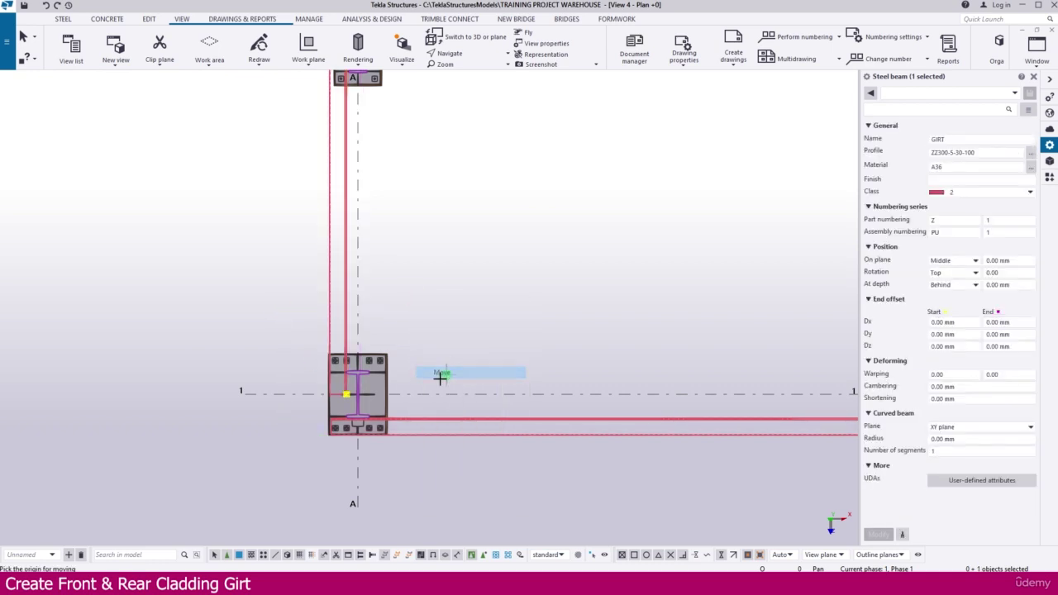
scroll(348, 406, up, 3)
scroll(348, 406, up, 5)
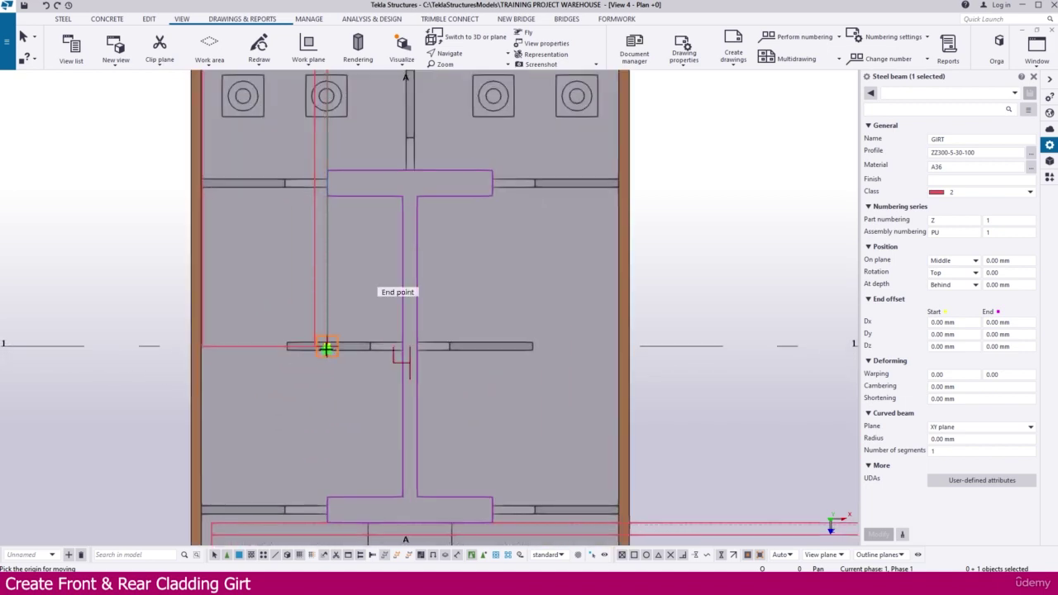
scroll(335, 488, up, 4)
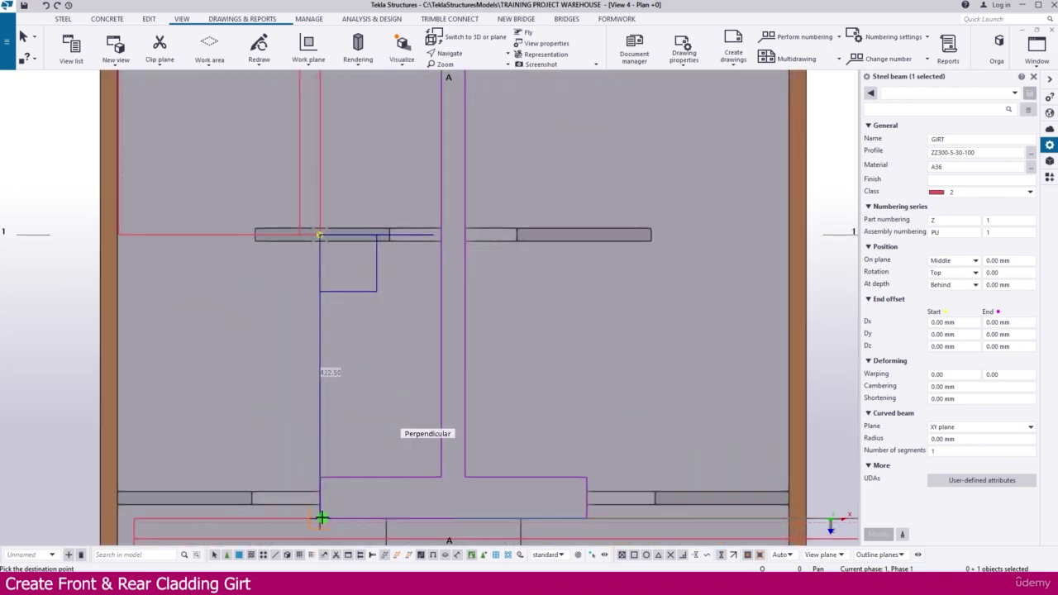
click(322, 519)
scroll(331, 422, down, 10)
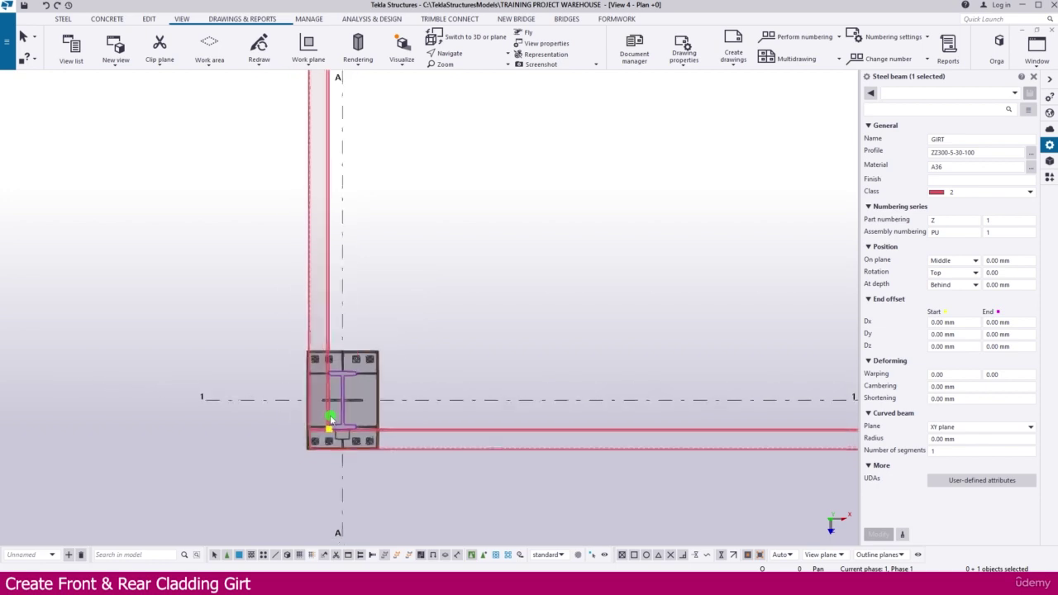
scroll(329, 420, down, 3)
scroll(334, 203, up, 5)
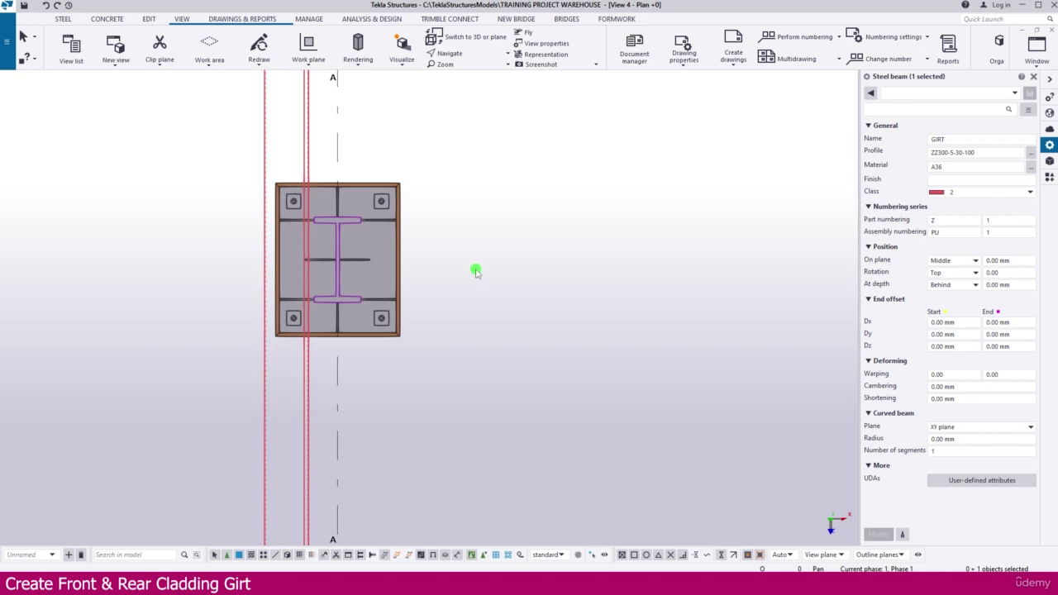
scroll(472, 270, down, 3)
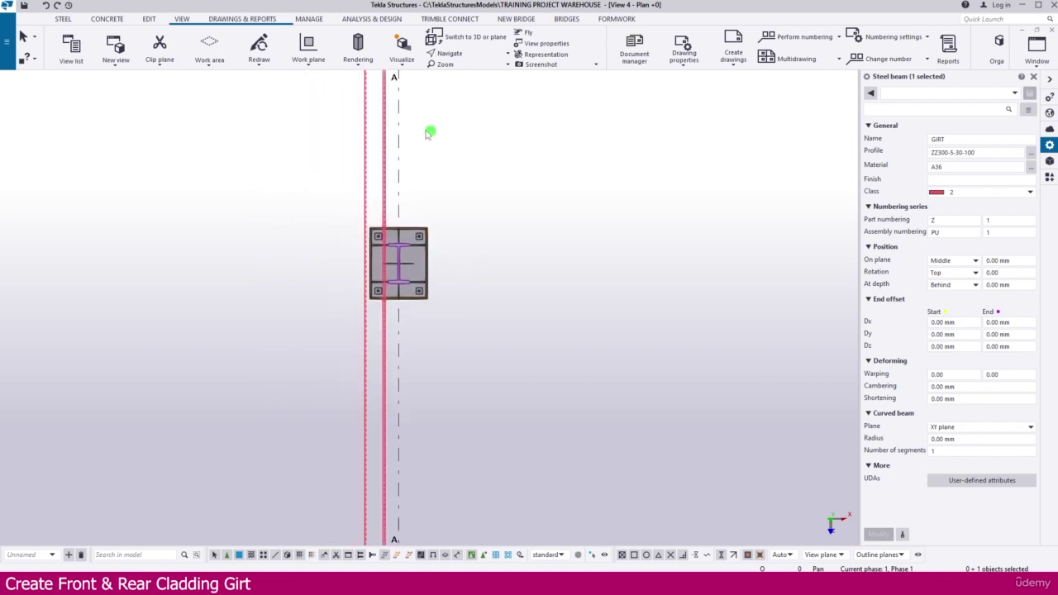
Switch to the Grid A elevation view, showing the front girt along the column bases
click(71, 46)
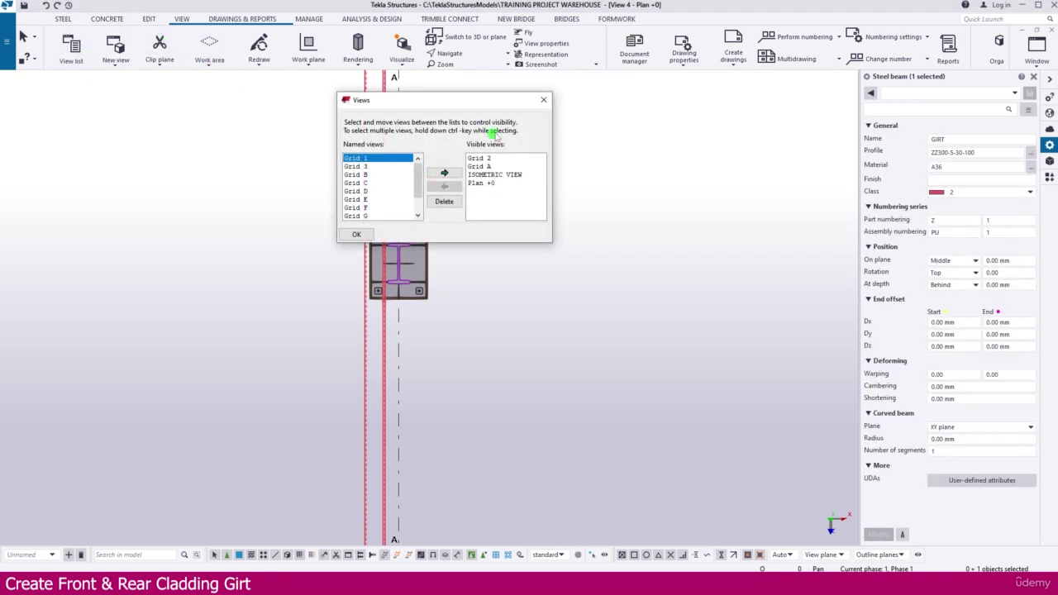
double_click(488, 166)
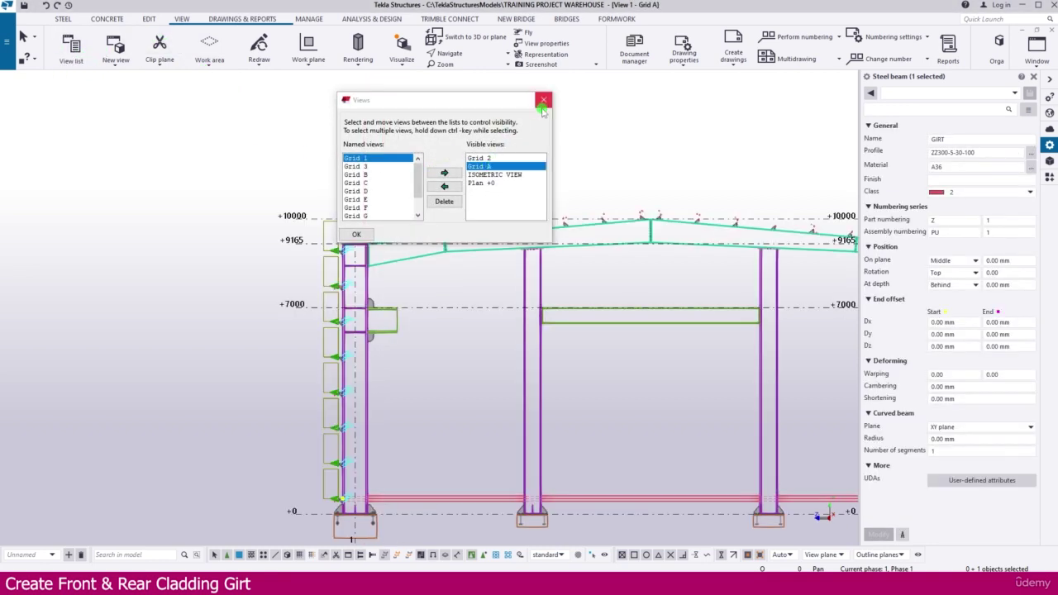
click(543, 100)
middle_drag(409, 469, 363, 393)
scroll(484, 448, up, 2)
middle_drag(485, 447, 377, 463)
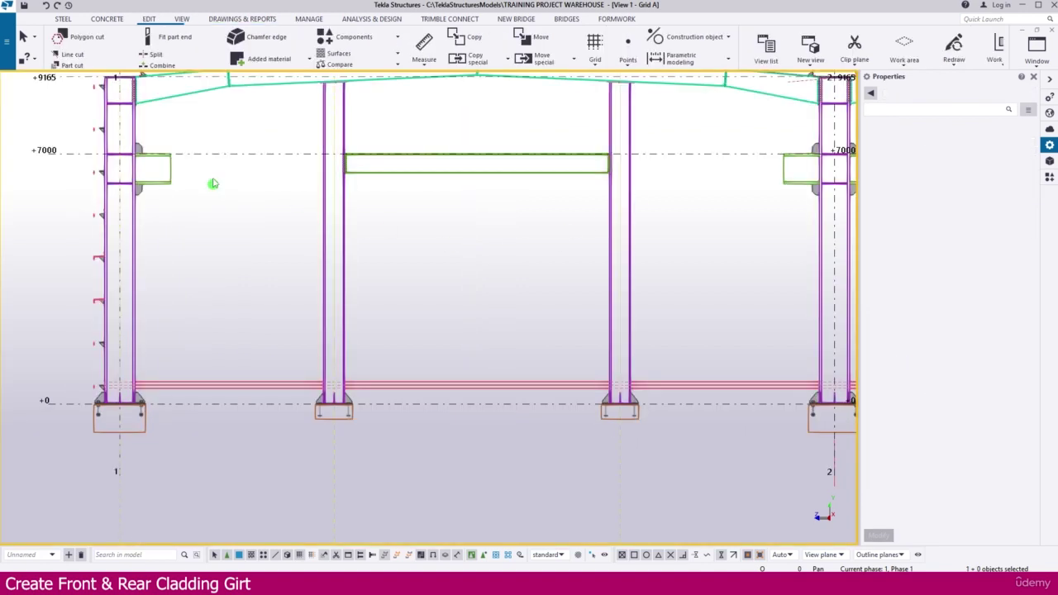
Split the lowest front girt at the first intermediate column between Grids 1 and 2, at its flange face toward the central opening
click(153, 54)
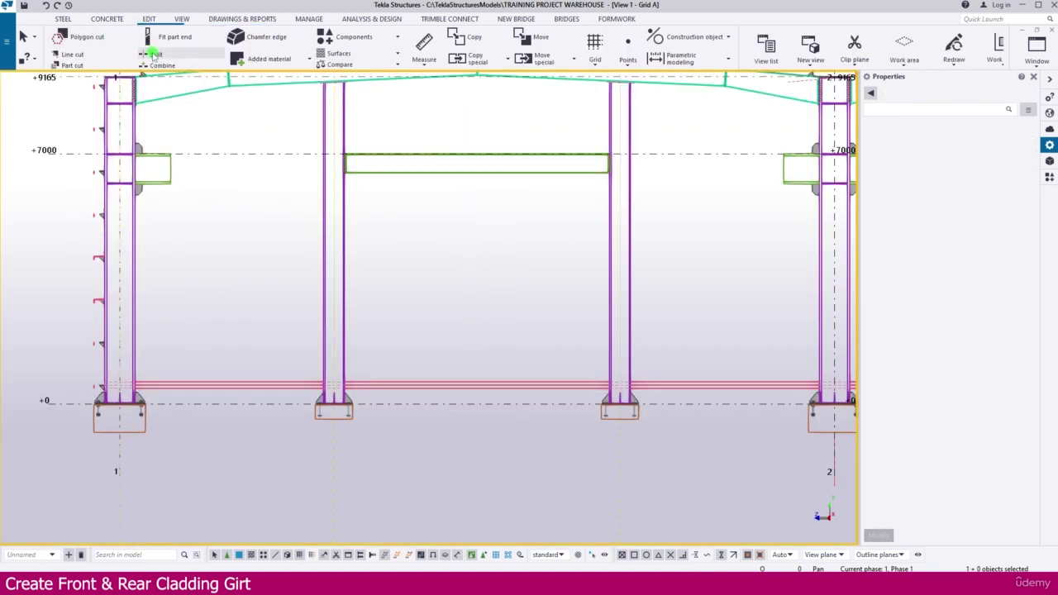
scroll(333, 402, up, 3)
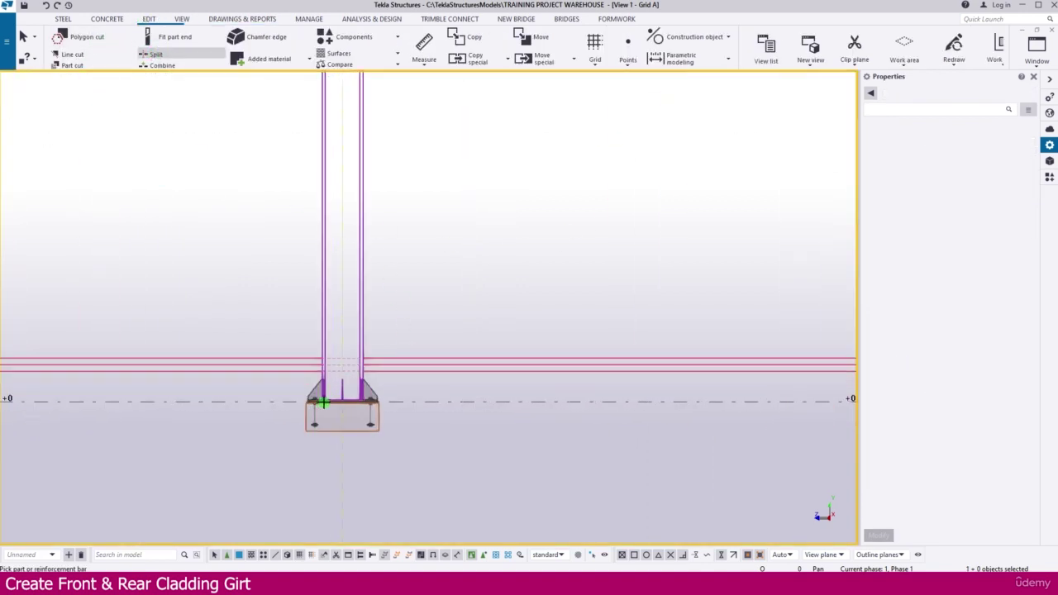
click(391, 357)
scroll(366, 350, up, 5)
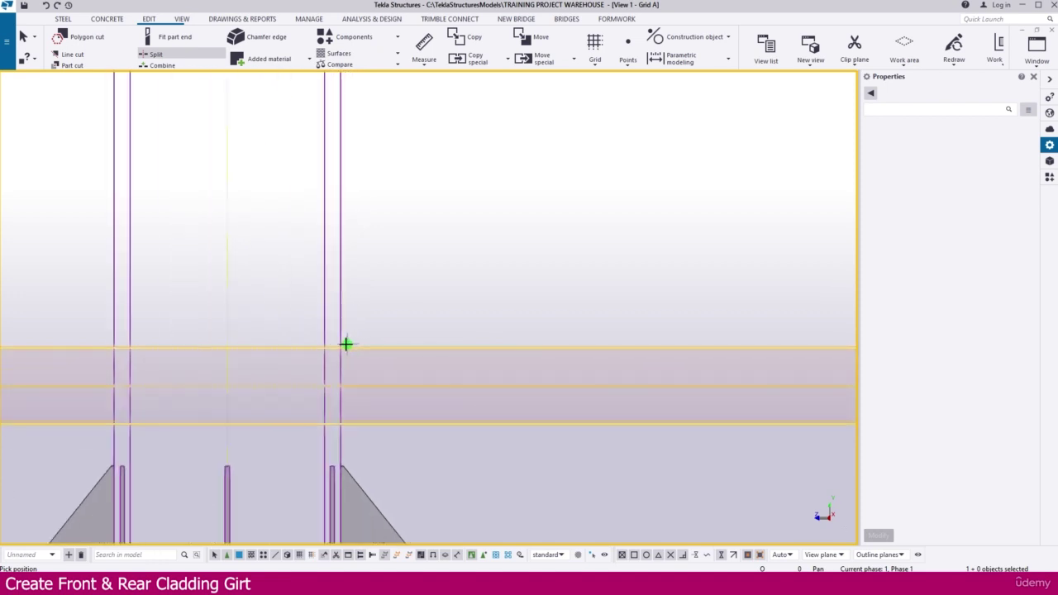
click(342, 347)
scroll(282, 343, down, 8)
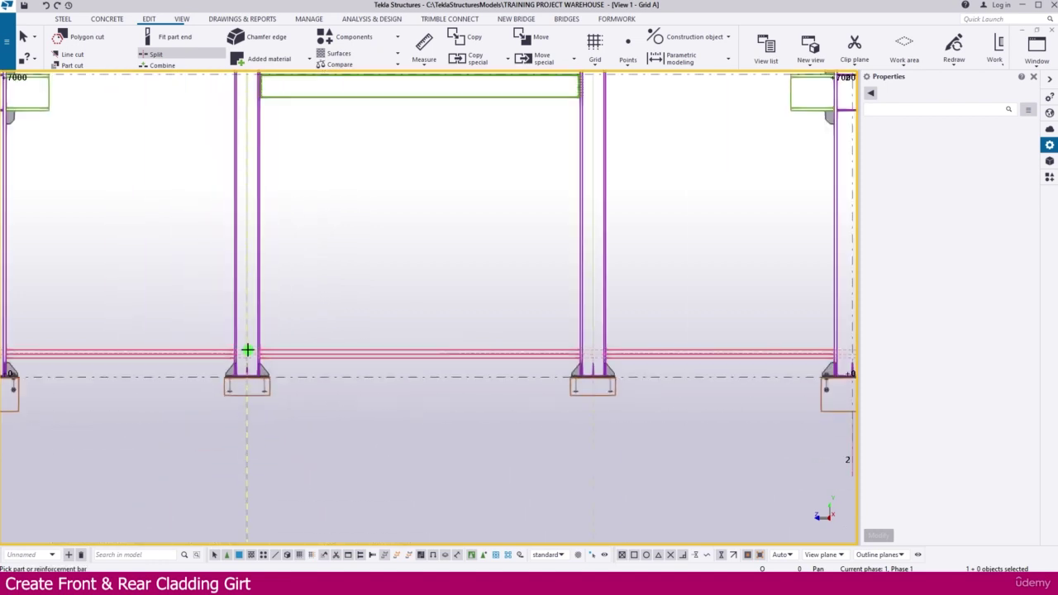
Split the front girt at the second intermediate column between Grids 1 and 2, at its flange face toward the central opening
scroll(529, 358, up, 2)
click(480, 347)
scroll(422, 333, up, 5)
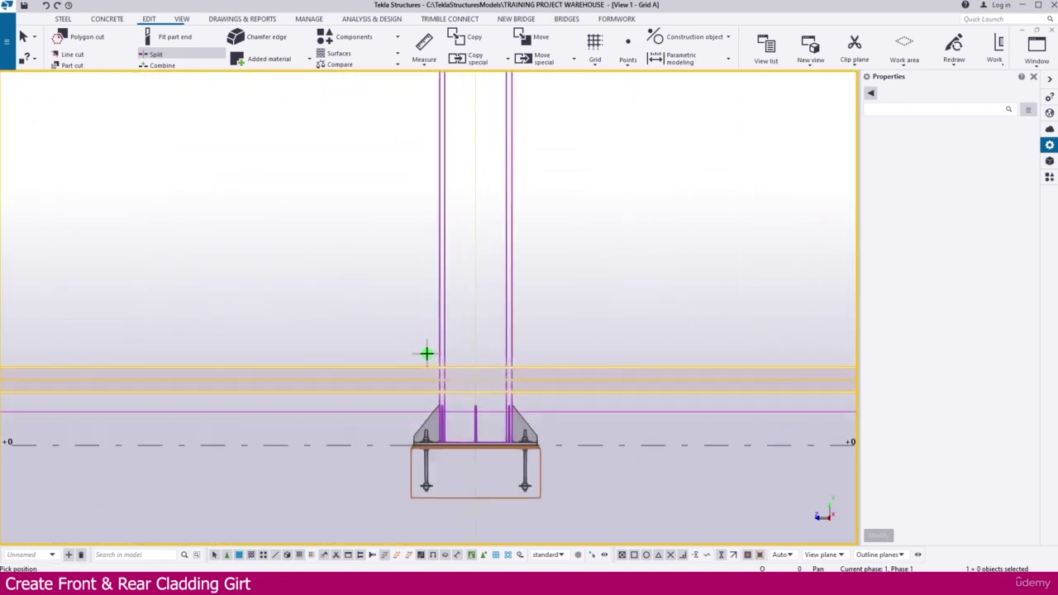
click(441, 368)
scroll(307, 336, down, 6)
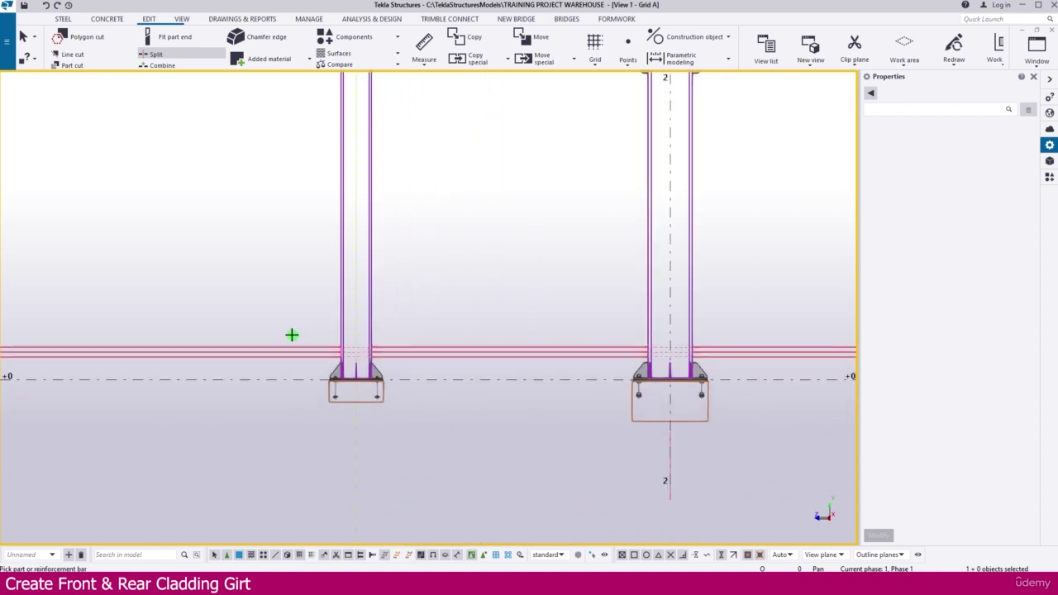
Split the remaining front girt on the Grid 2 column's centreline
scroll(500, 364, up, 2)
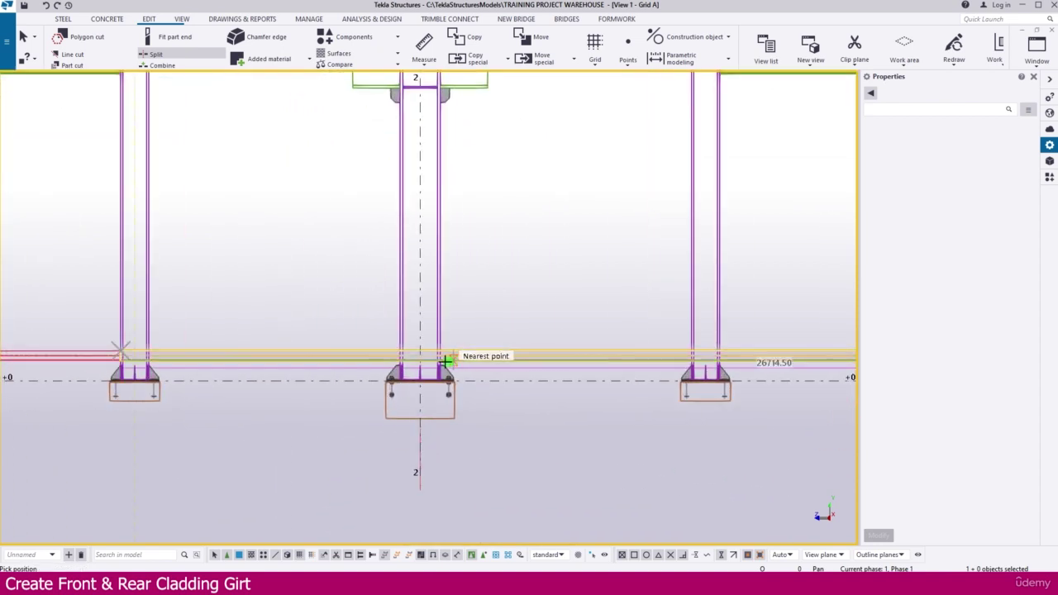
scroll(408, 336, up, 5)
click(409, 330)
scroll(406, 333, down, 2)
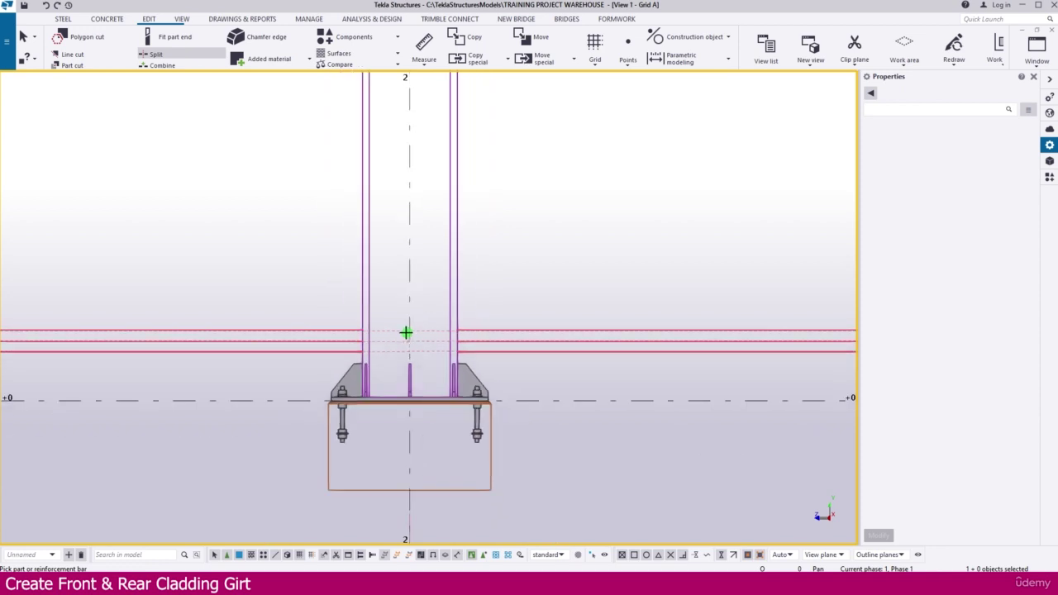
Split the front girt at the first intermediate column between Grids 2 and 3, at its flange face toward the central opening
scroll(406, 332, down, 4)
middle_drag(661, 352, 449, 366)
scroll(511, 353, up, 2)
click(493, 352)
scroll(455, 342, up, 1)
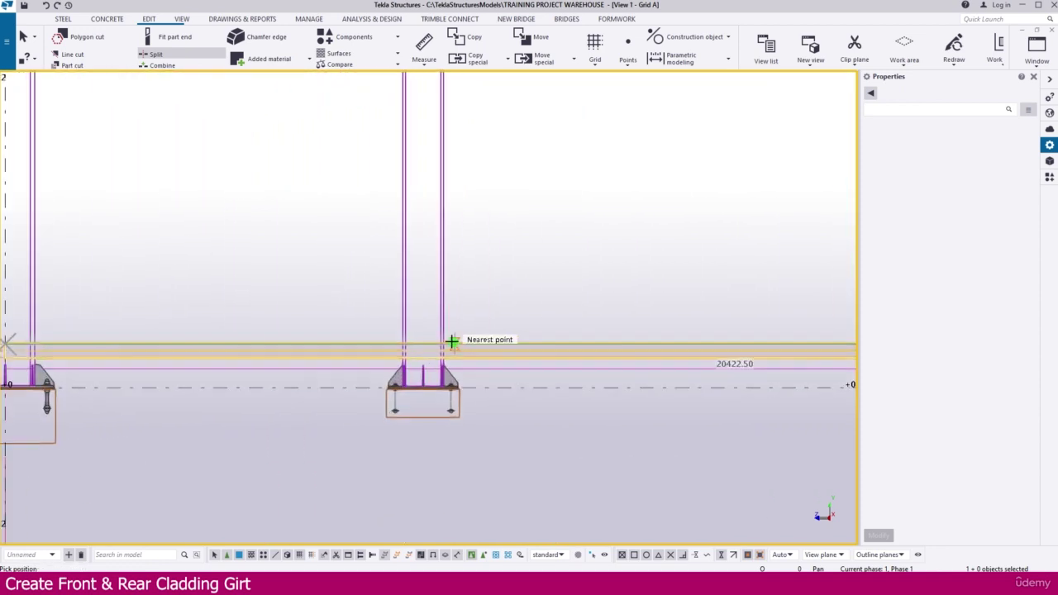
scroll(446, 339, up, 2)
scroll(406, 336, down, 3)
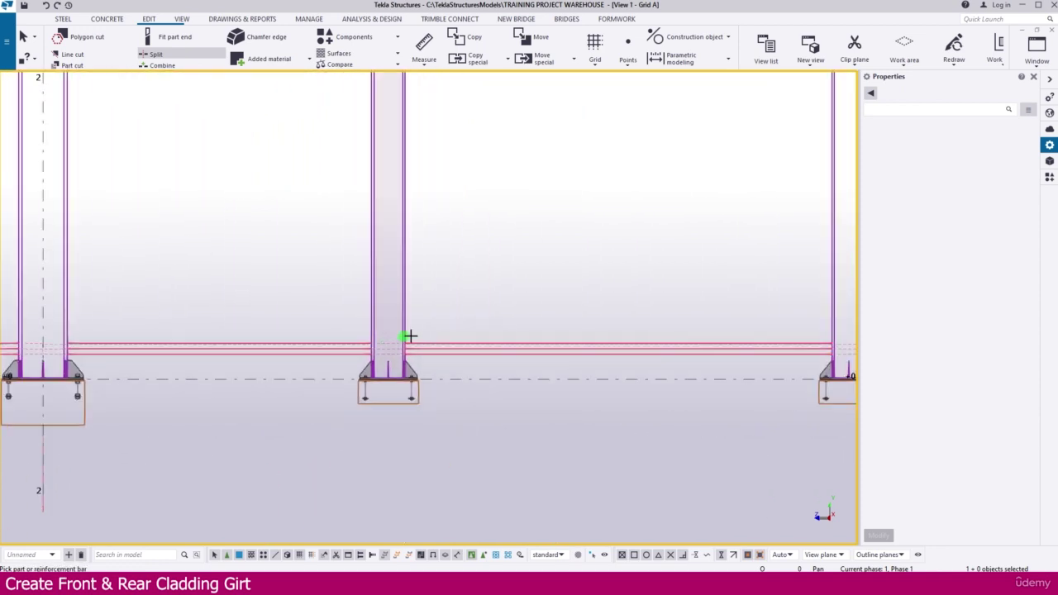
Split the front girt at the second intermediate column between Grids 2 and 3, at its flange face toward the opening, and end splitting
scroll(432, 347, up, 2)
scroll(642, 350, up, 1)
click(637, 350)
scroll(565, 342, up, 2)
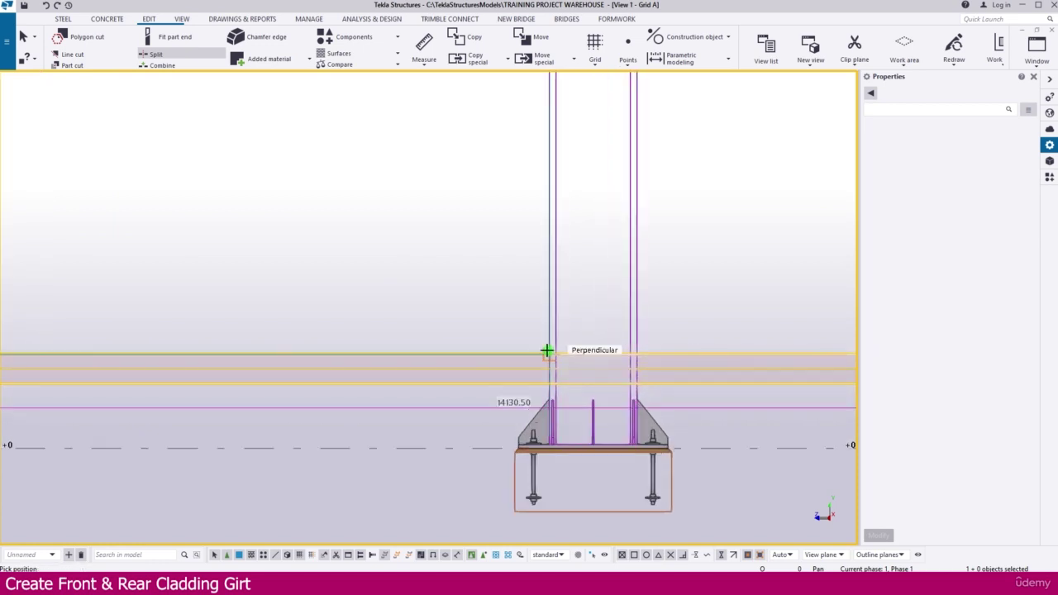
click(547, 353)
scroll(484, 330, down, 2)
scroll(633, 333, down, 3)
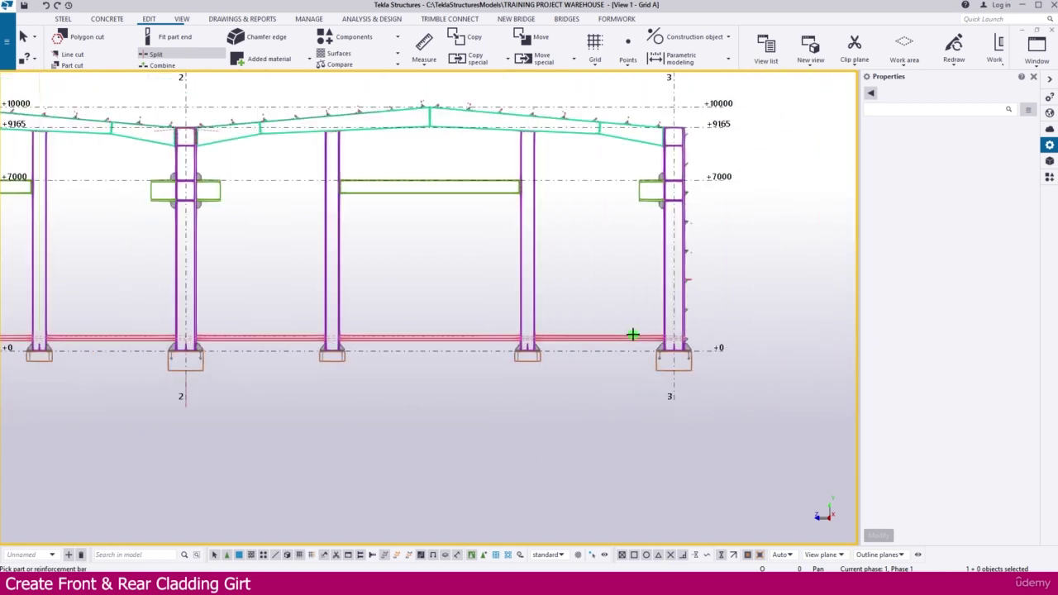
key(Escape)
Delete the two girt segments crossing the central openings in the Grid 2–3 and Grid 1–2 bays
click(491, 339)
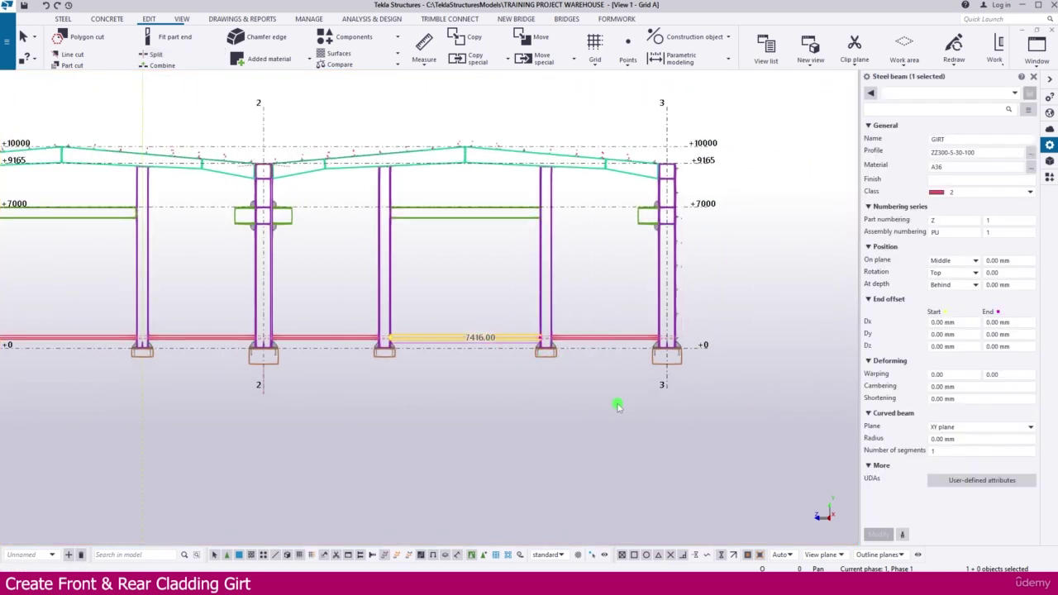
key(Delete)
middle_drag(248, 344, 424, 361)
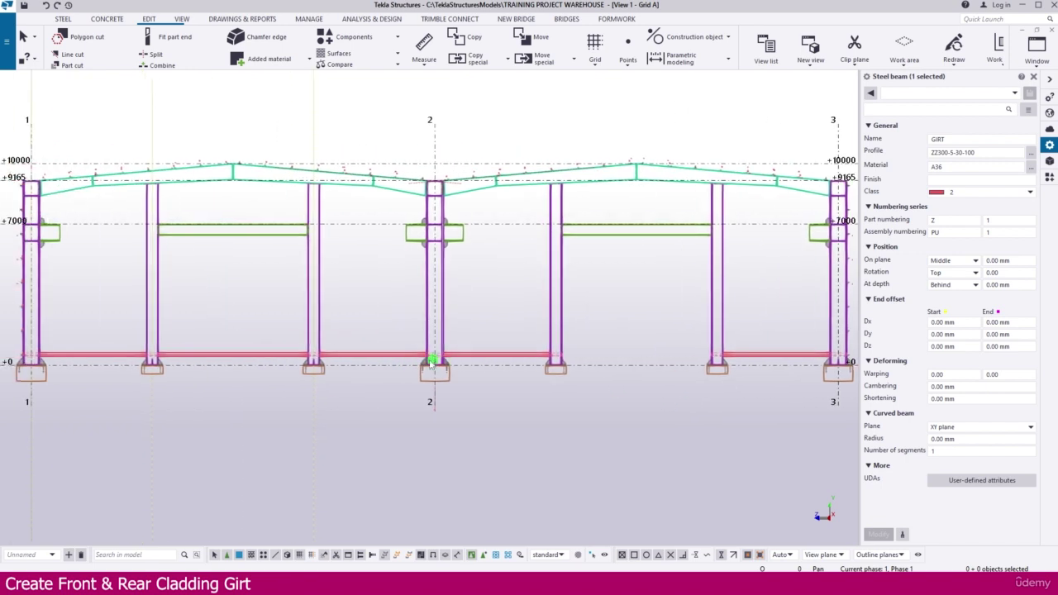
click(256, 353)
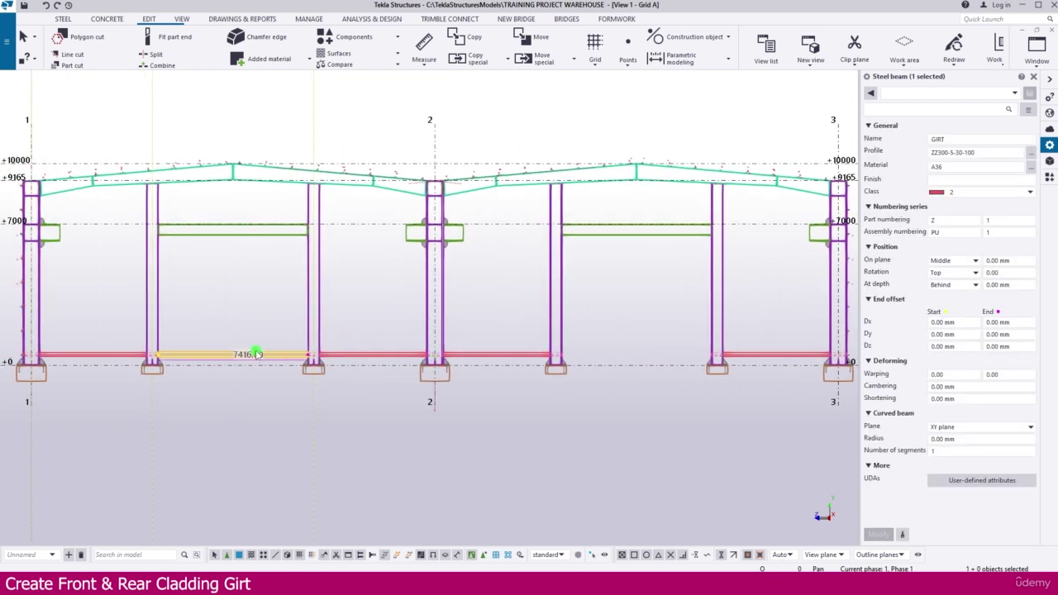
key(Delete)
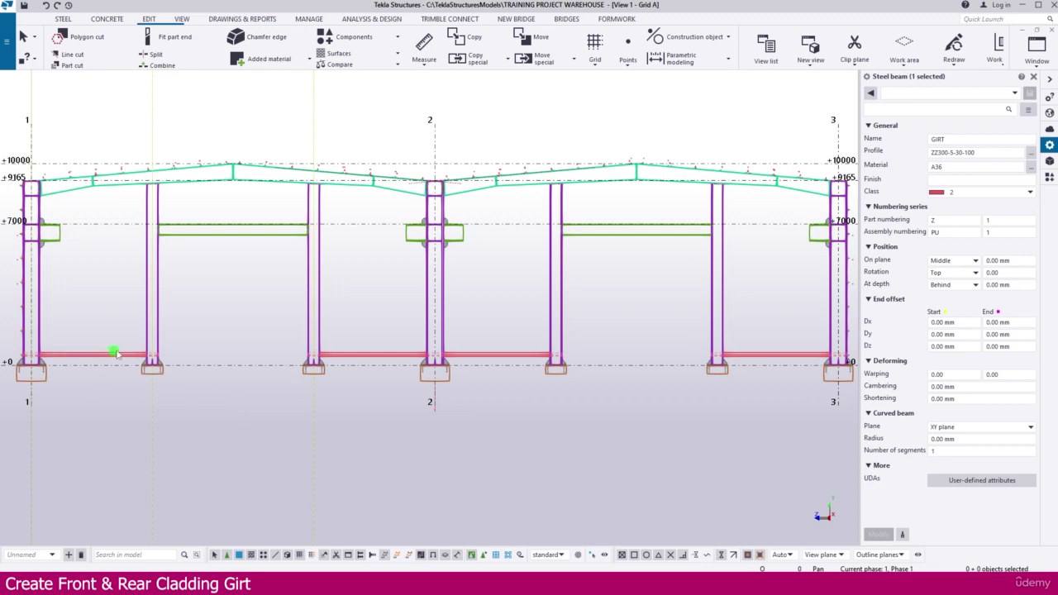
click(222, 333)
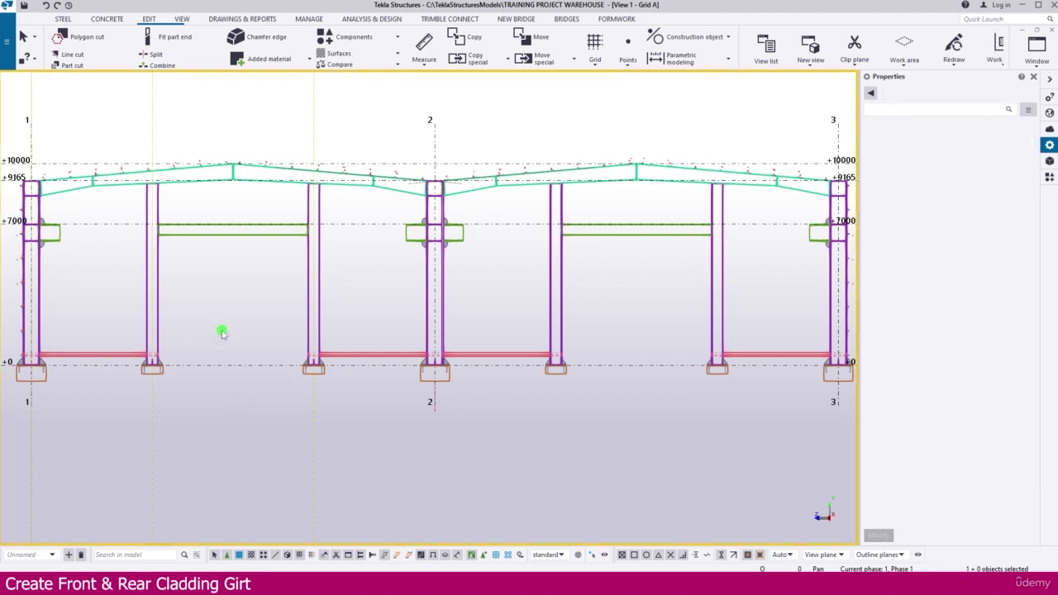
Switch to the isometric view and apply the Cold rolled overlap settings of an existing roof purlin connection for reuse
key(ctrl+Tab)
key(ctrl+Tab)
scroll(259, 299, up, 2)
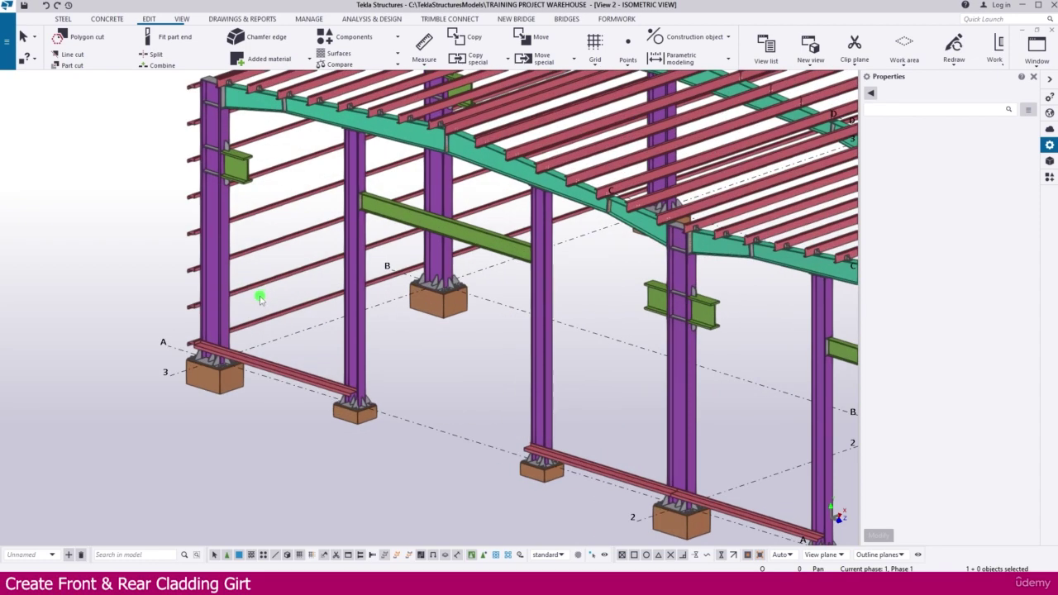
scroll(382, 150, up, 5)
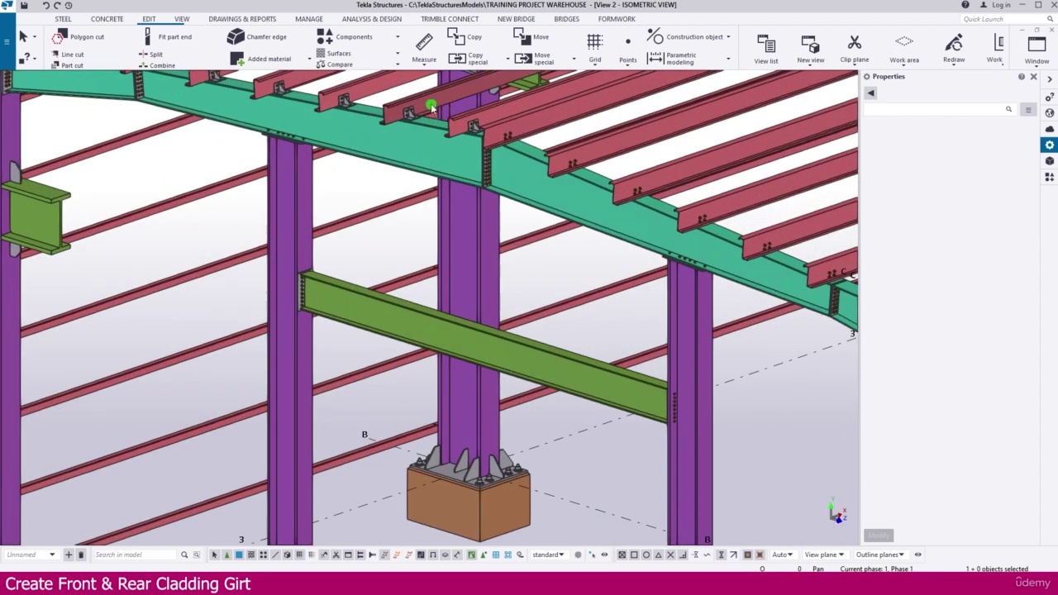
scroll(483, 136, up, 2)
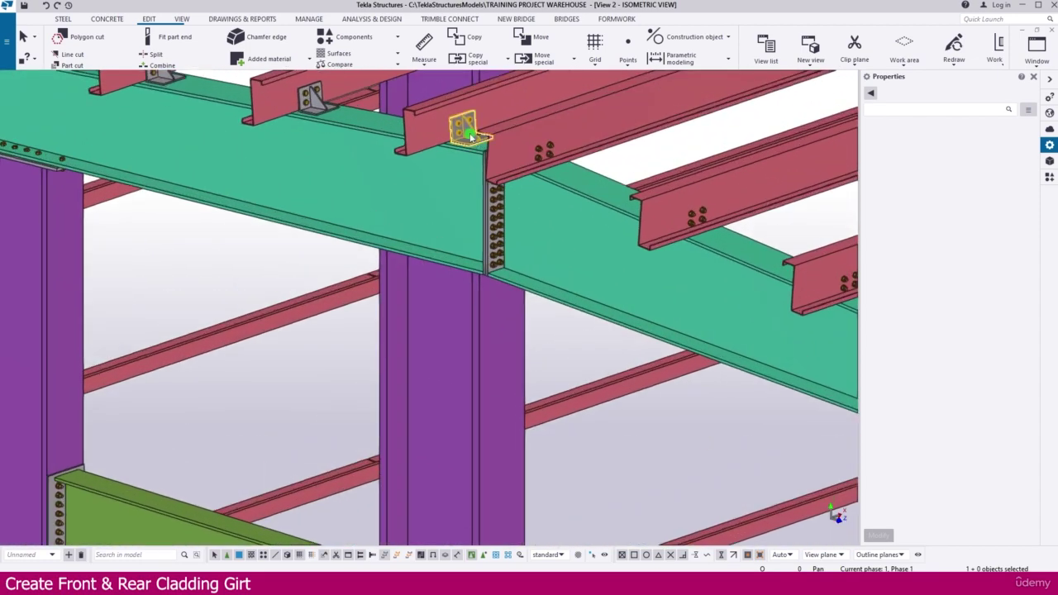
double_click(467, 131)
click(533, 538)
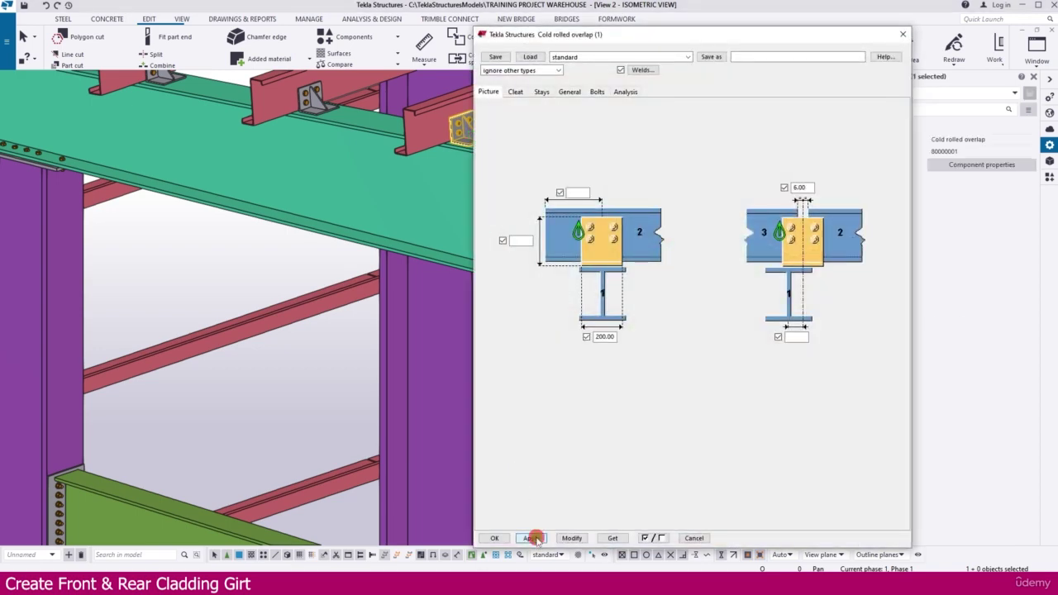
click(496, 539)
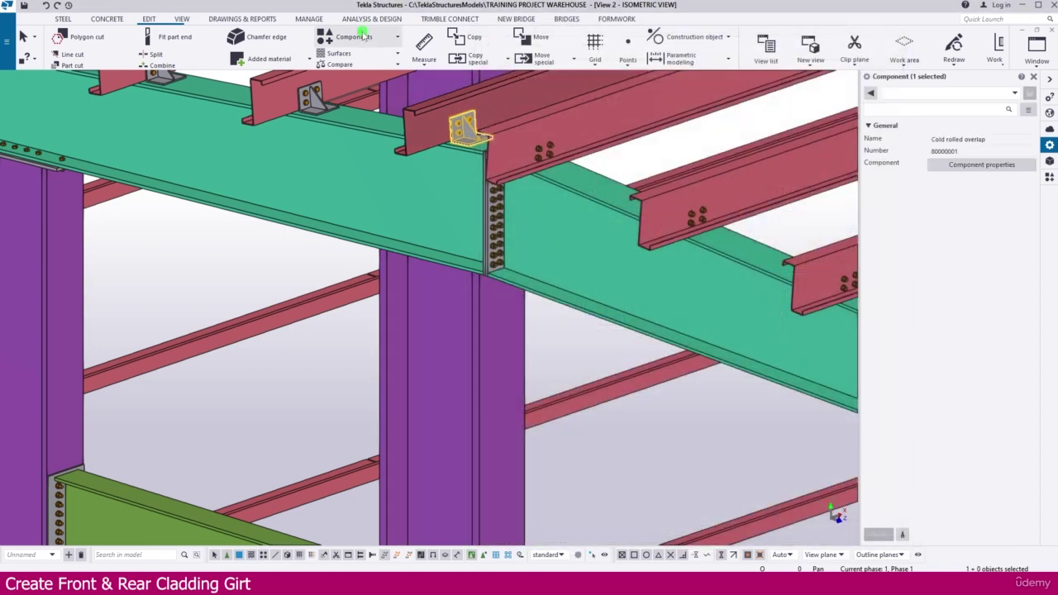
Create the current Cold rolled overlap connection between the Grid A/3 column and the lowest front girt, with the girt as the only secondary part
click(362, 35)
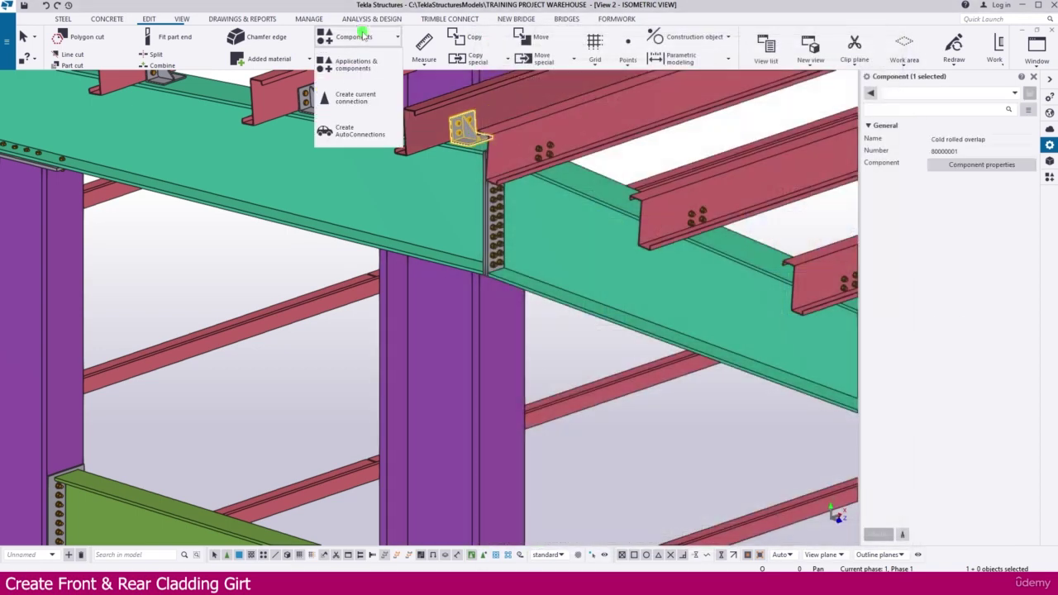
click(358, 105)
scroll(443, 198, down, 7)
scroll(262, 376, up, 2)
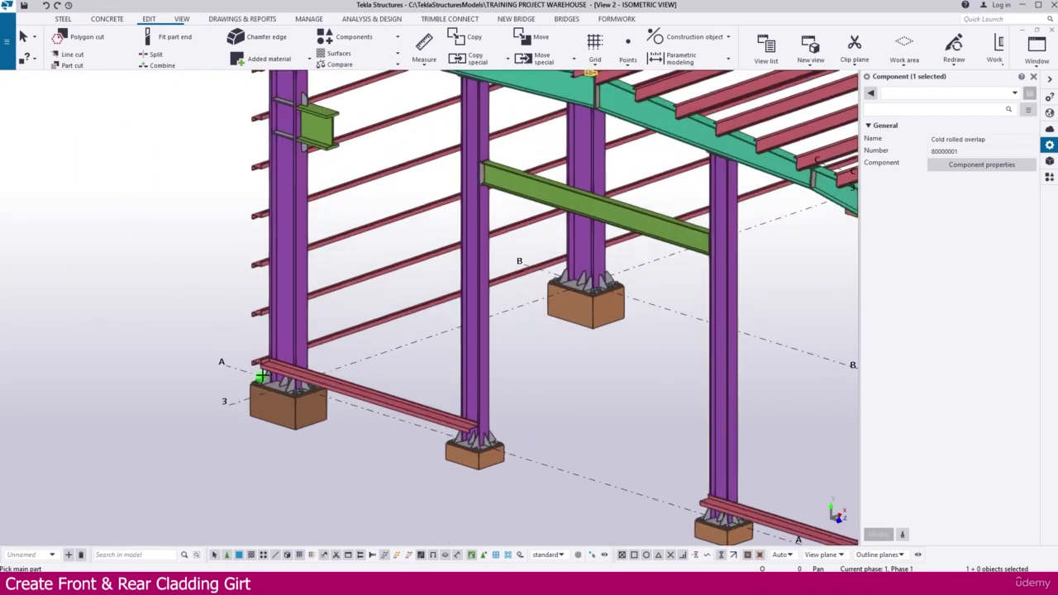
scroll(261, 376, up, 3)
click(288, 327)
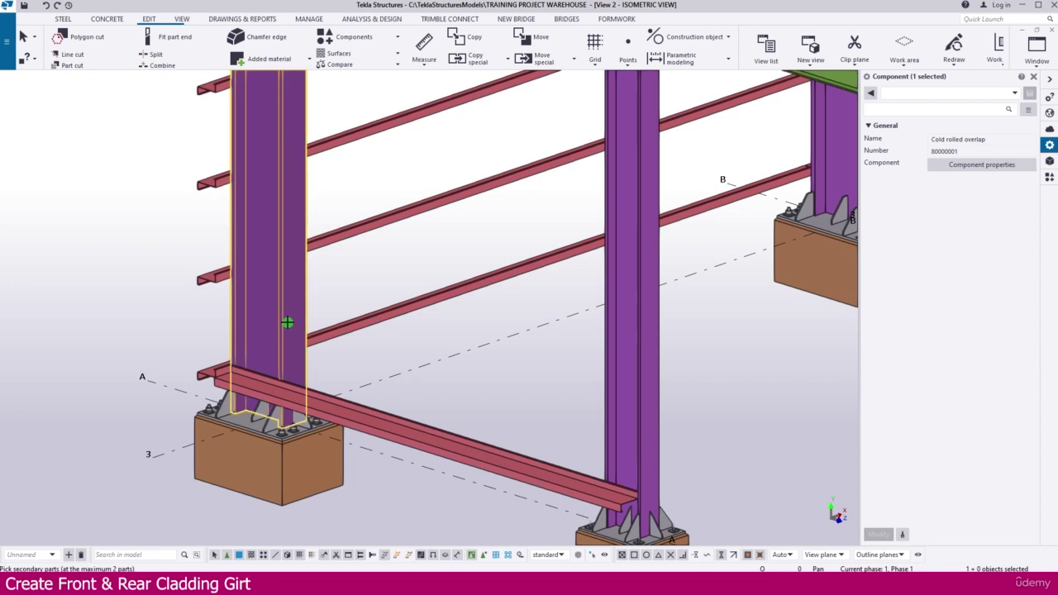
click(353, 410)
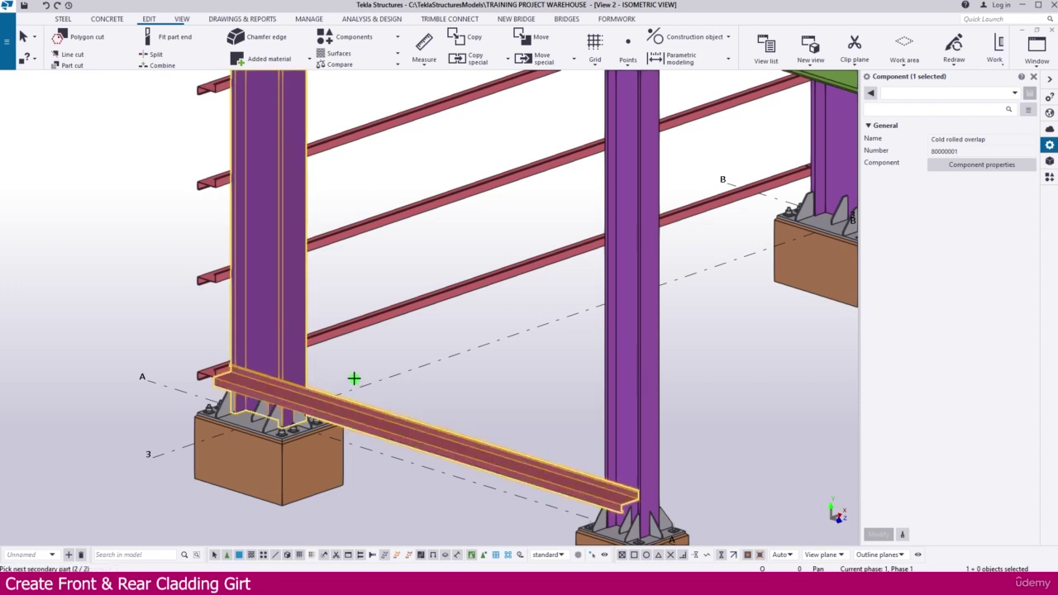
middle_click(354, 379)
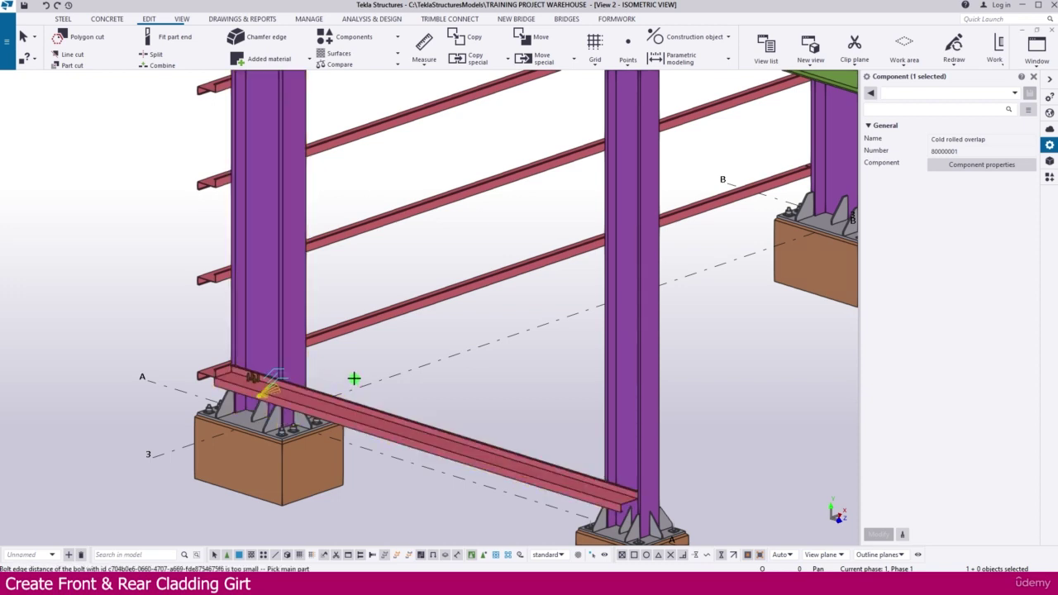
Change the cleat profile of the Cold rolled overlap connection at column A/3 to UPN350 and modify the connection
scroll(250, 382, up, 5)
scroll(244, 347, up, 3)
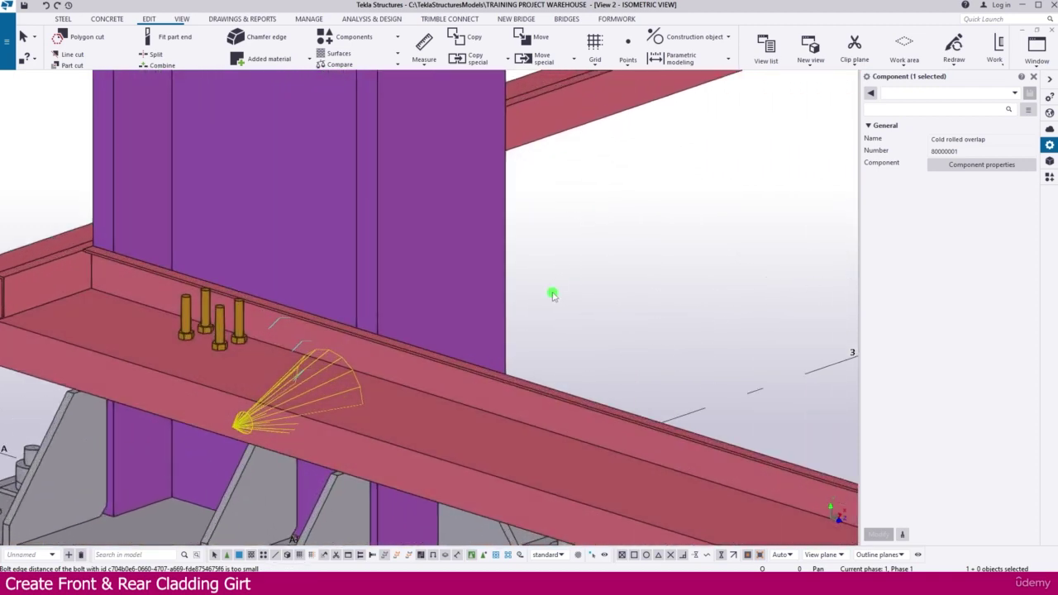
double_click(237, 329)
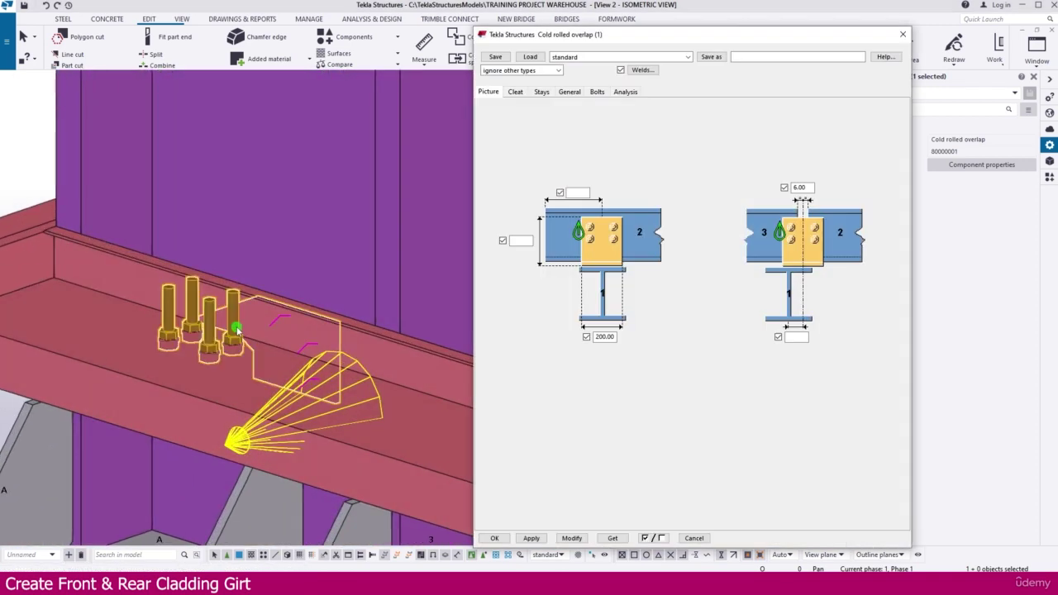
click(517, 92)
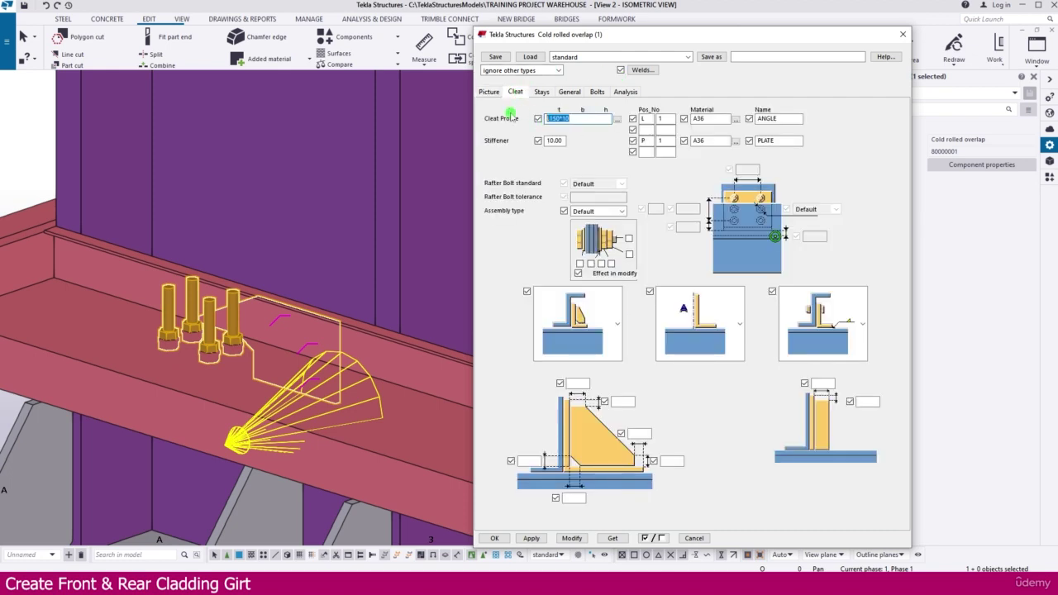
click(617, 120)
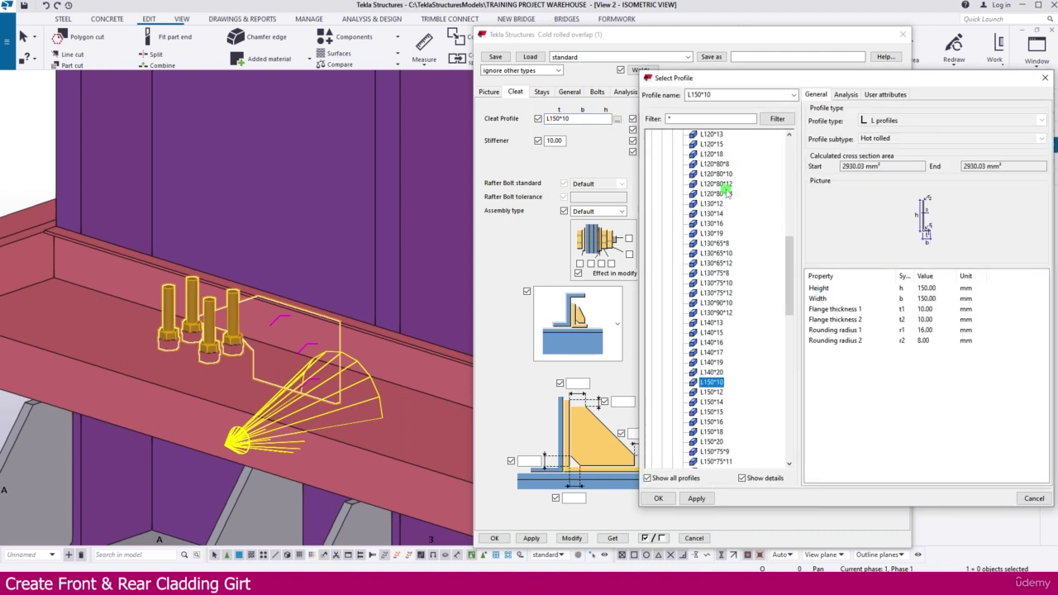
scroll(706, 293, up, 11)
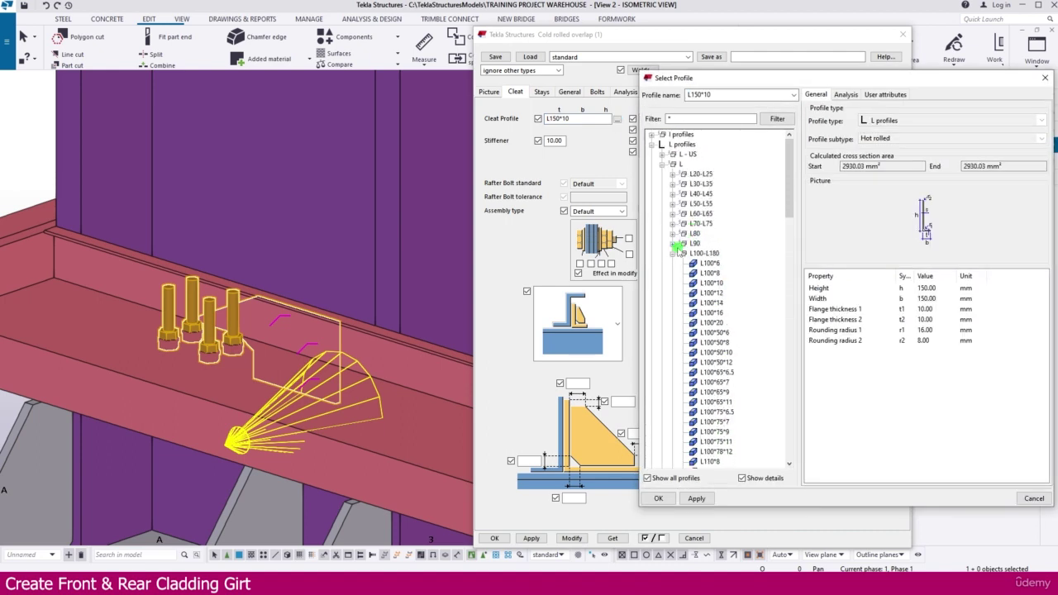
click(652, 145)
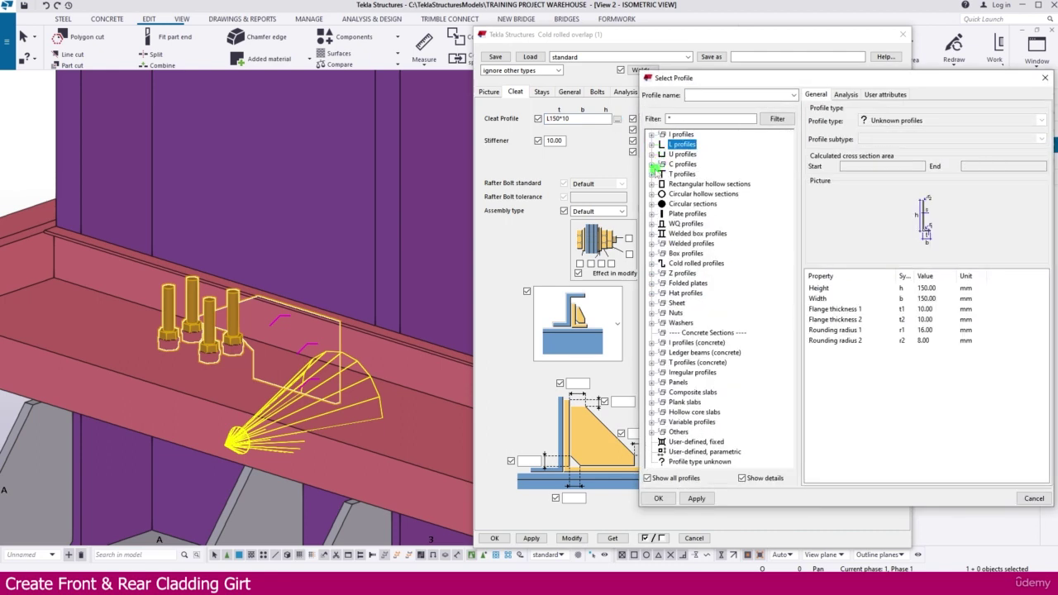
click(652, 154)
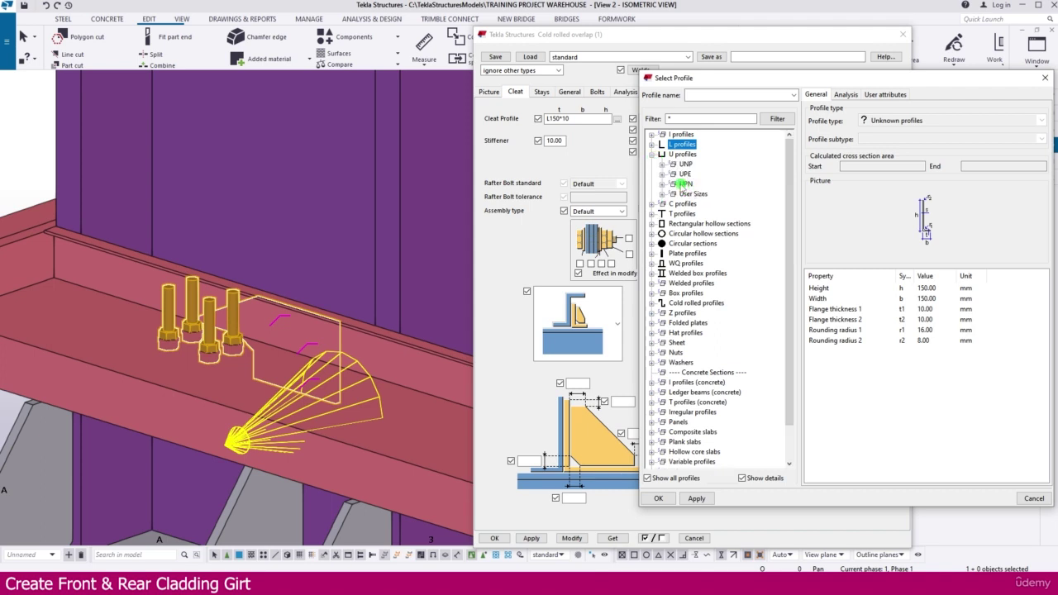
click(662, 184)
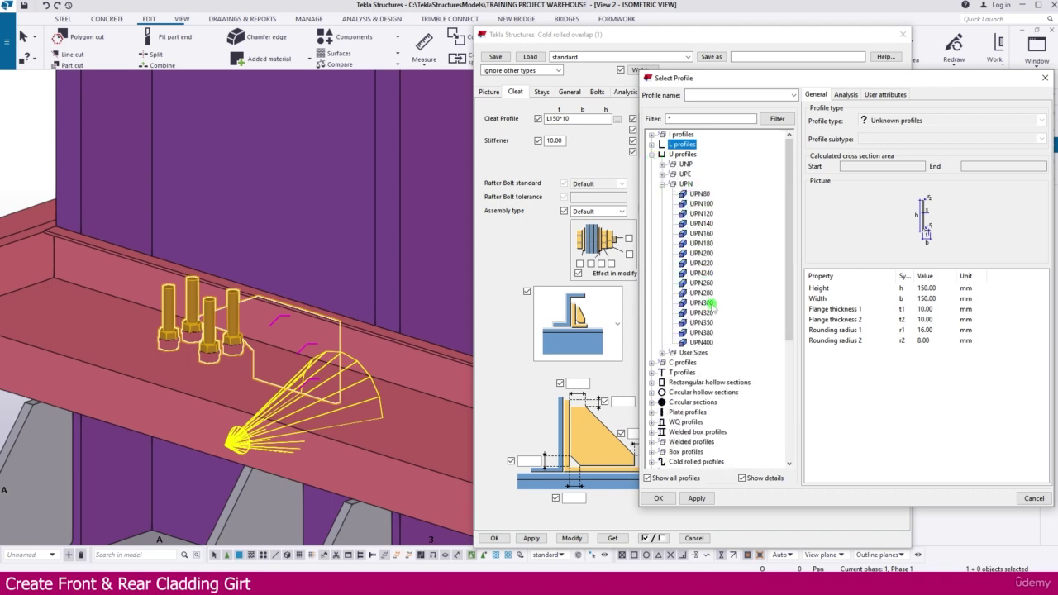
double_click(705, 327)
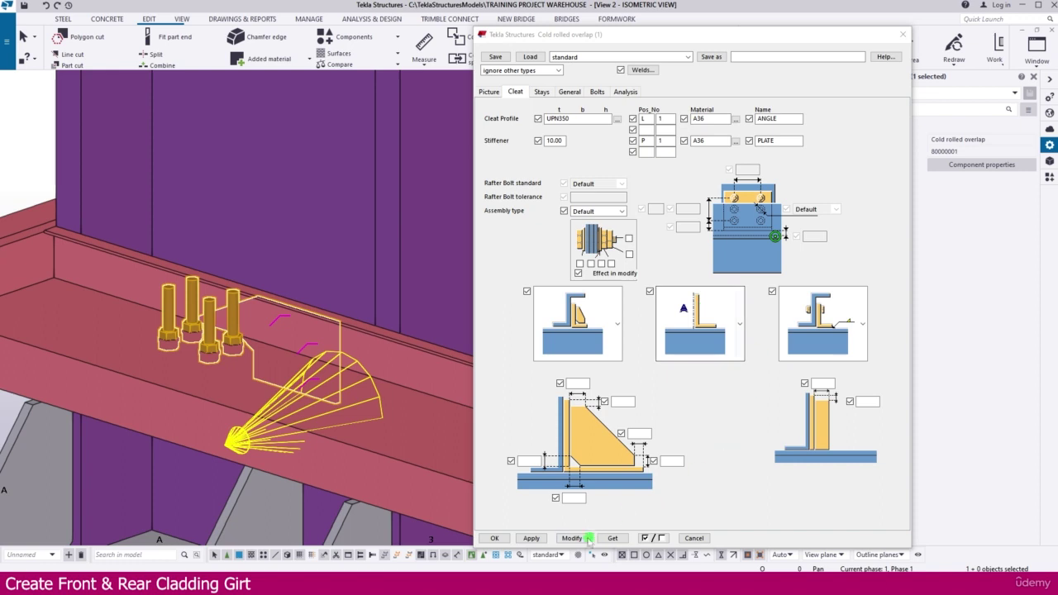
click(572, 538)
Examine the modified cleat and bolts beneath the lowest front girt at column A/3 from several angles
scroll(219, 327, down, 2)
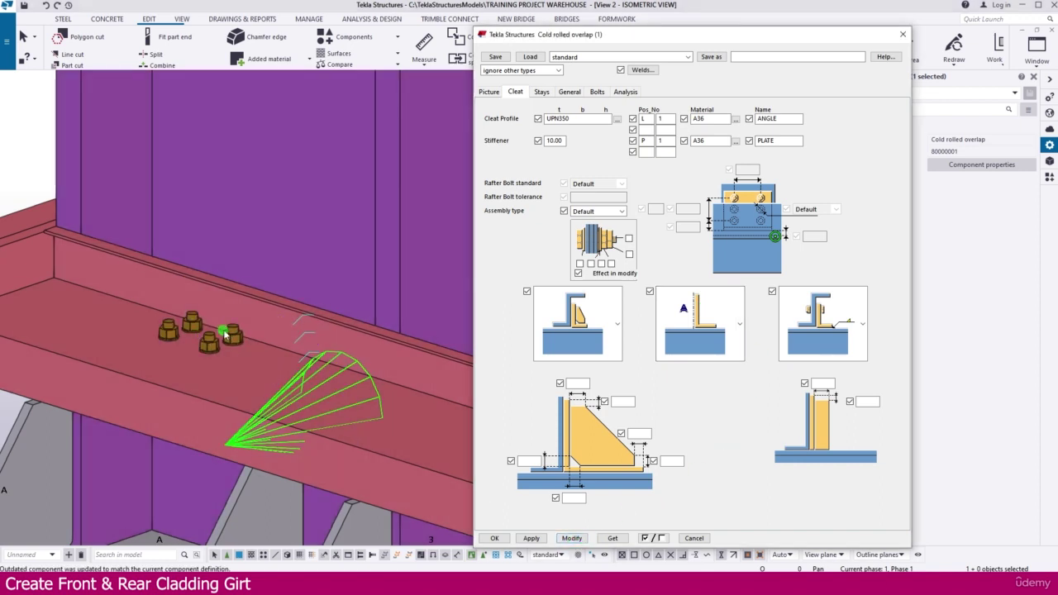
scroll(229, 331, down, 2)
scroll(229, 329, down, 2)
mouse_move(229, 329)
ctrl+middle_down()
mouse_move(215, 329)
mouse_move(225, 315)
ctrl+middle_up()
middle_drag(290, 332, 152, 278)
scroll(147, 270, down, 5)
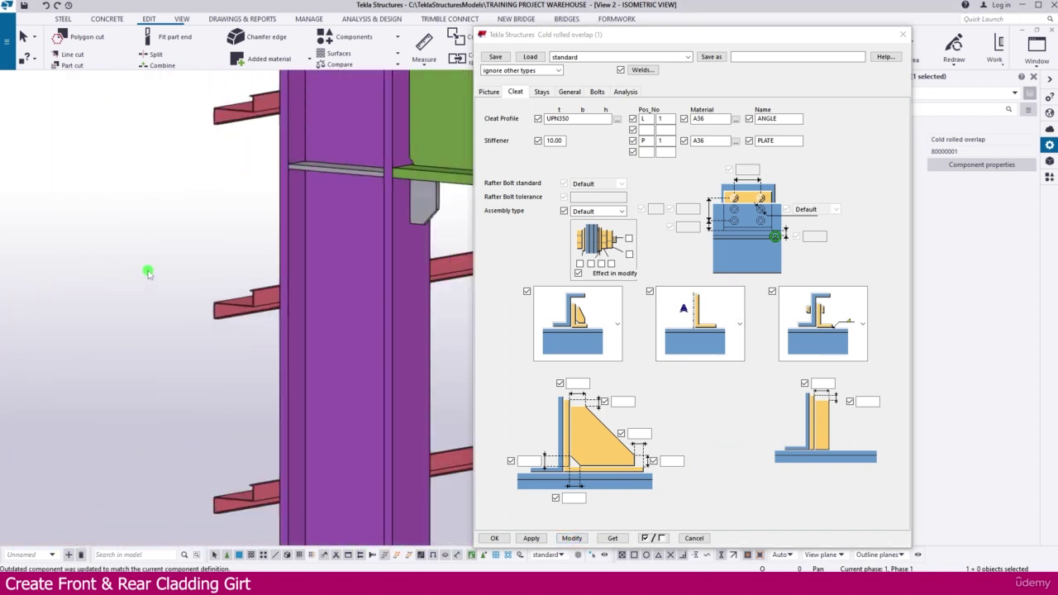
scroll(148, 267, down, 3)
scroll(138, 436, up, 3)
scroll(217, 385, up, 2)
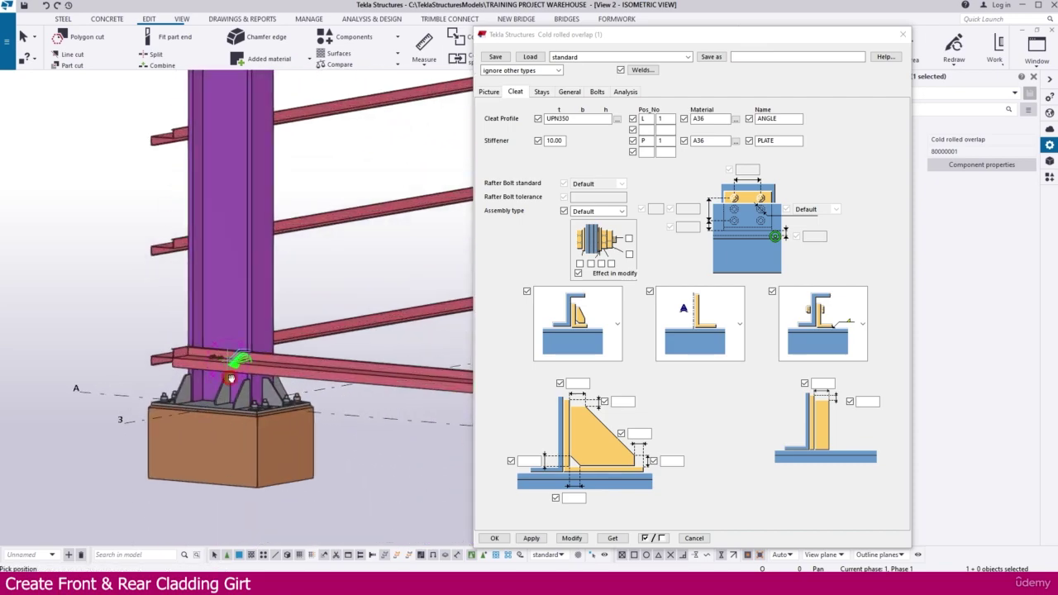
ctrl+middle_drag(231, 379, 104, 339)
scroll(280, 371, up, 8)
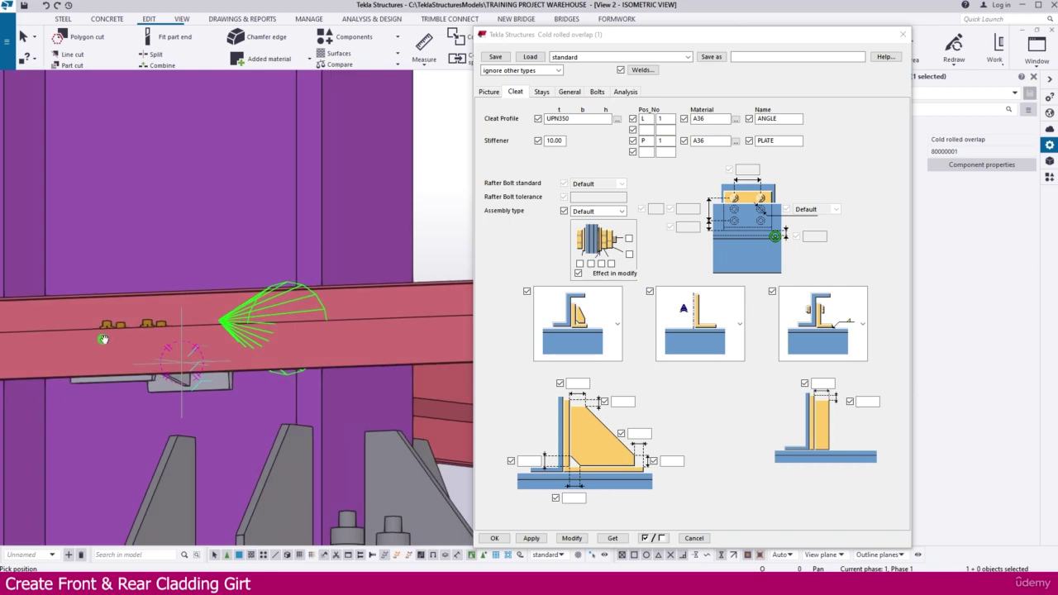
scroll(103, 339, down, 10)
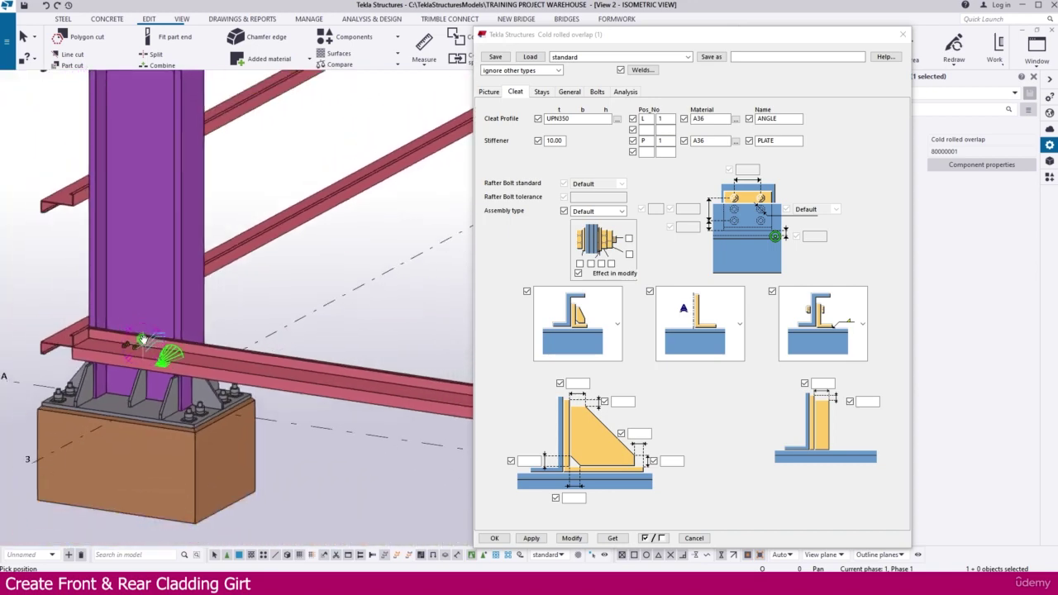
scroll(143, 340, down, 1)
Apply the connection settings for reuse and create the current connection between the first intermediate column from Grid 3 and the front girt
click(573, 538)
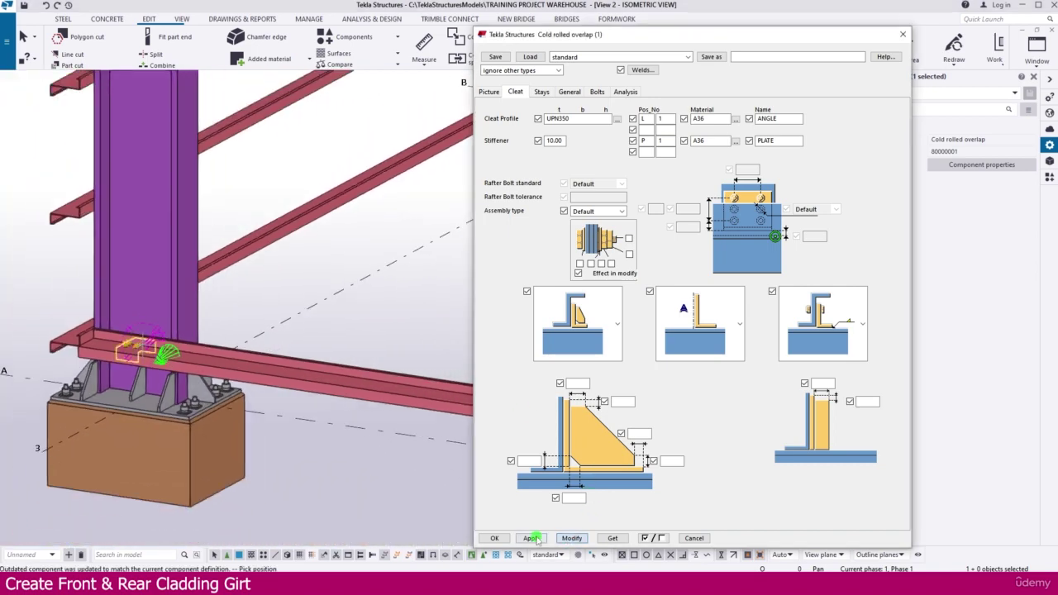
click(494, 538)
scroll(355, 376, down, 6)
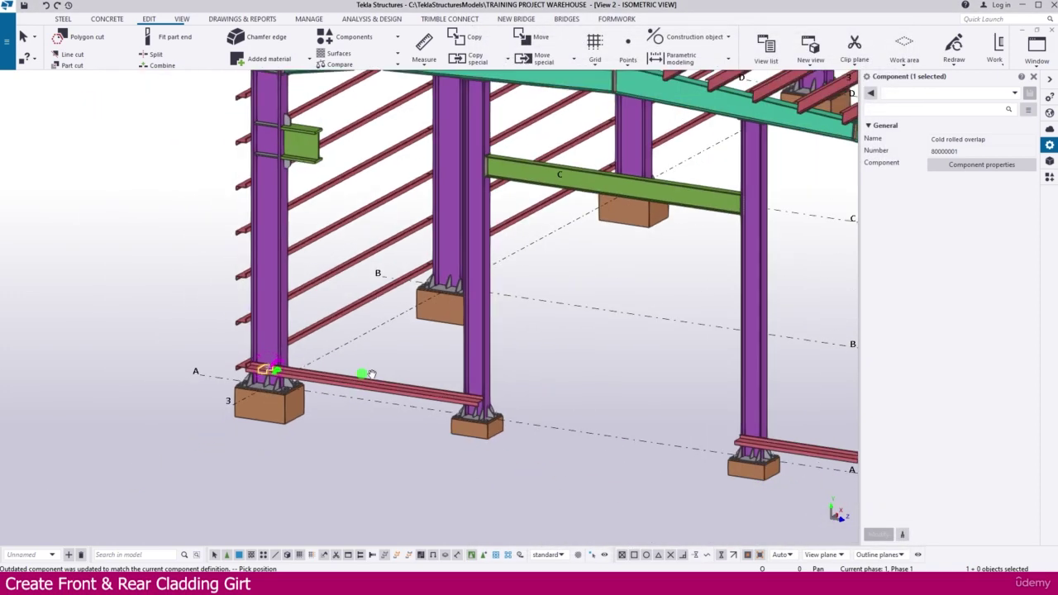
click(349, 37)
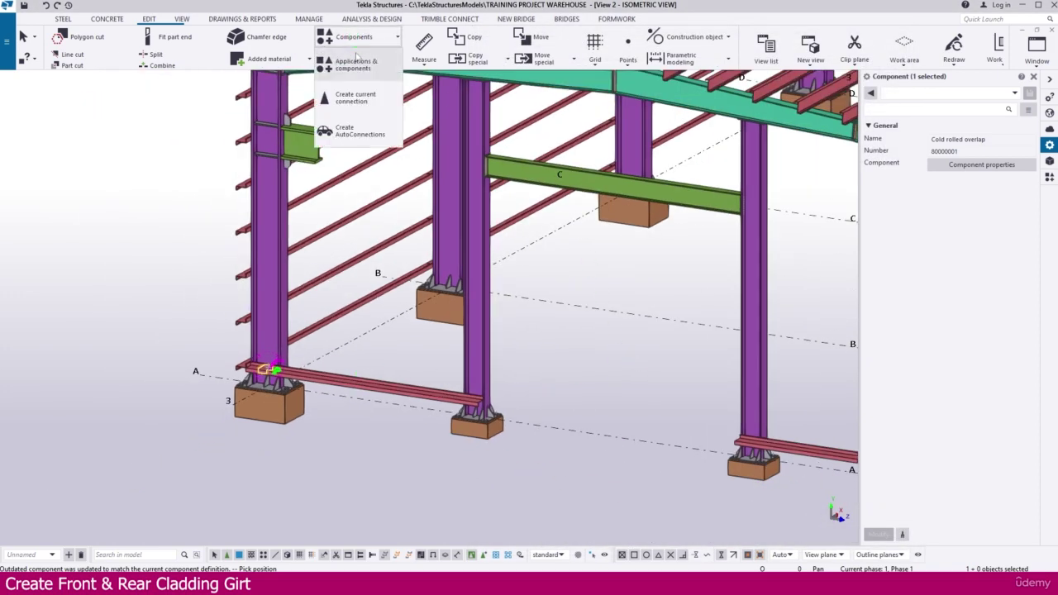
click(361, 99)
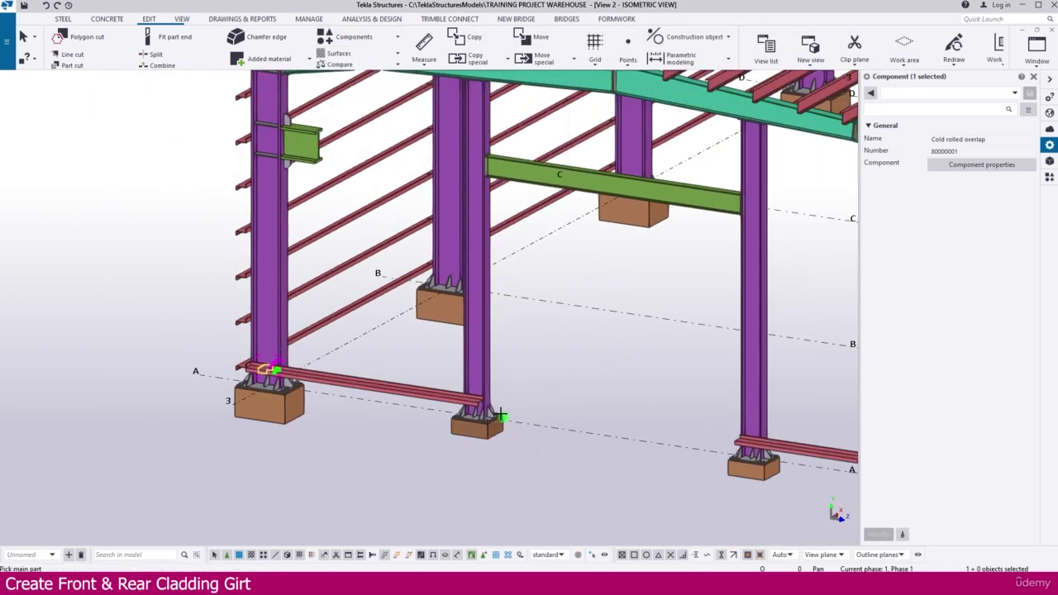
click(479, 379)
click(447, 393)
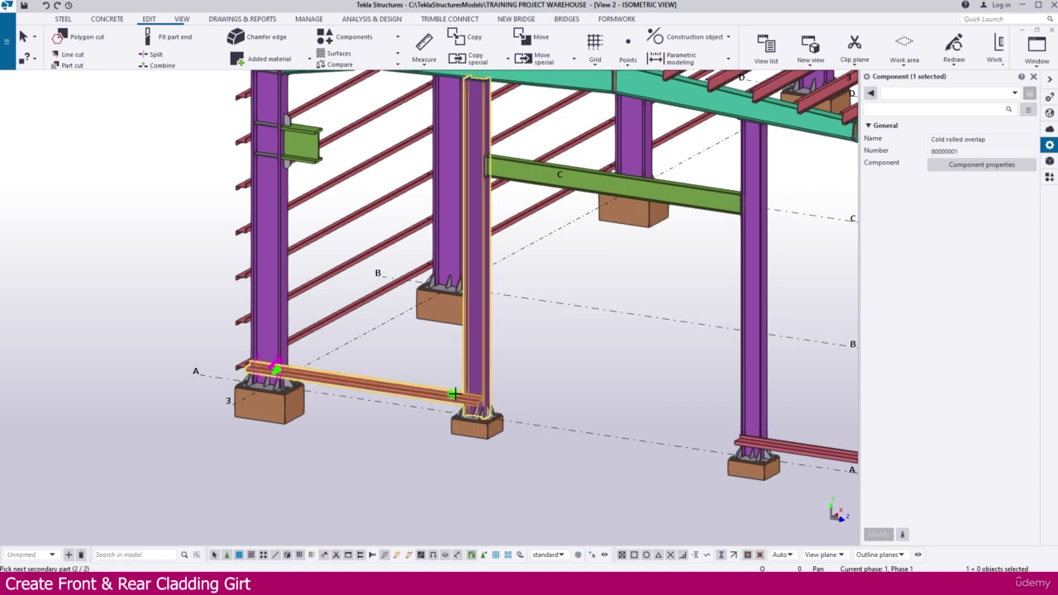
middle_click(536, 394)
Create the same connection between the second intermediate column of the Grid 2–3 bay and the girt segment running to Grid 2
middle_drag(622, 403, 448, 390)
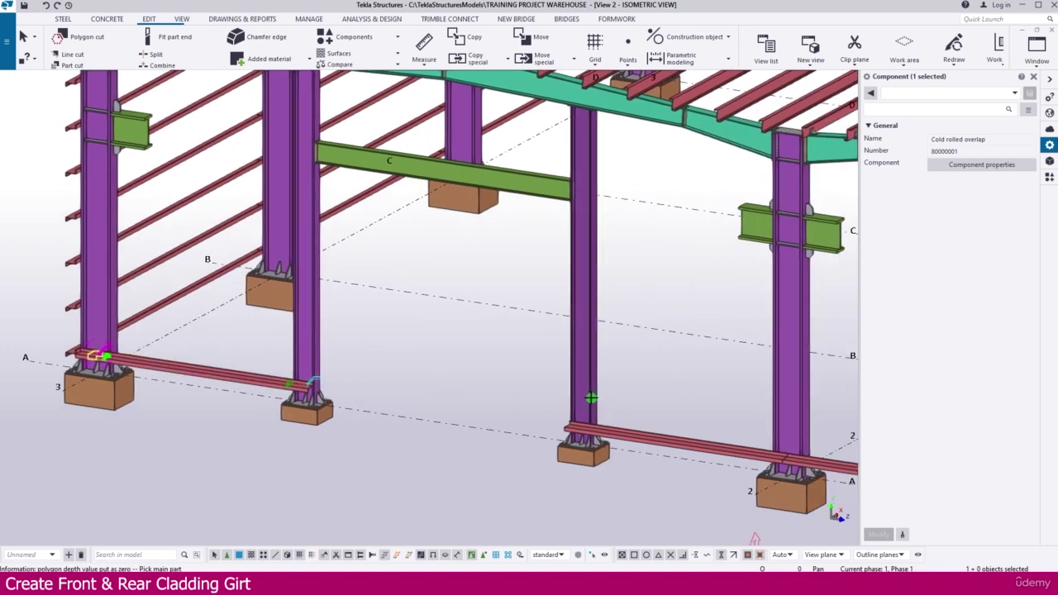
click(592, 418)
click(620, 430)
middle_click(626, 406)
Create the connection at the Grid A/2 column with the front girt segments on both sides as secondary parts
middle_drag(626, 406, 455, 373)
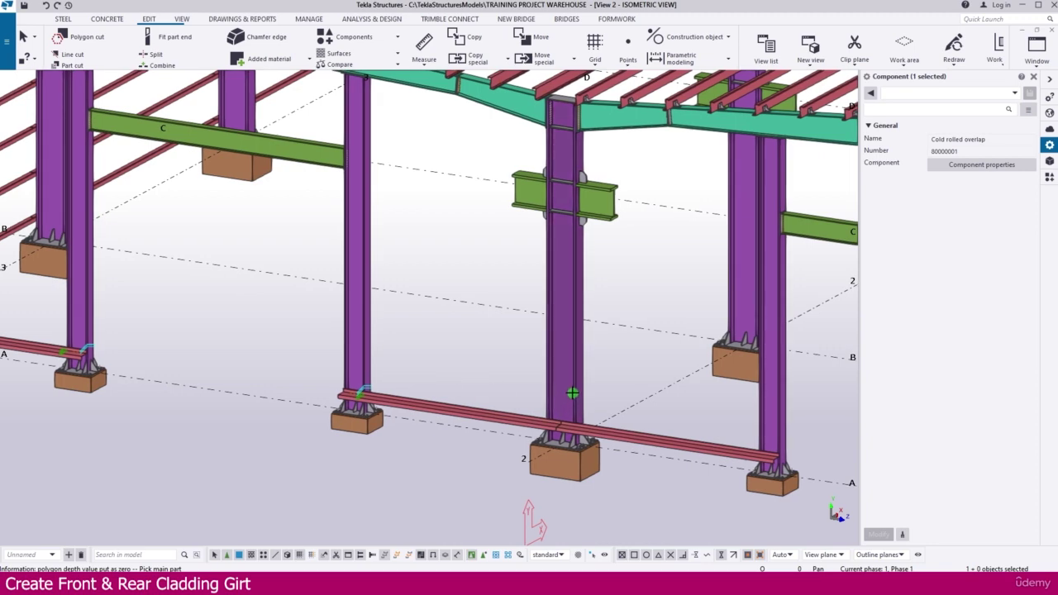
click(571, 389)
scroll(606, 426, up, 5)
click(474, 415)
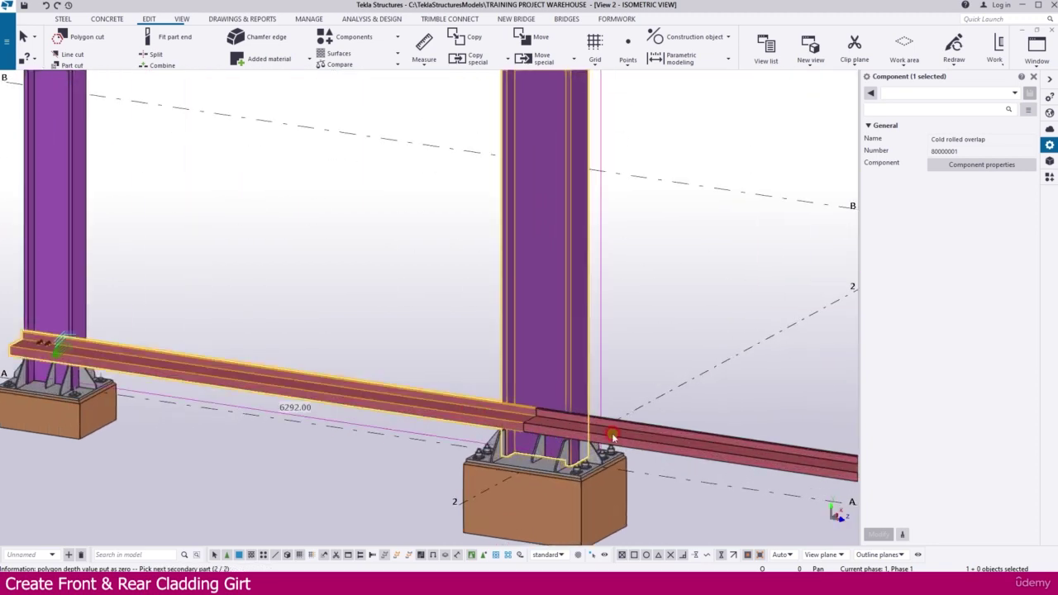
click(615, 433)
middle_drag(642, 365, 546, 385)
middle_click(548, 384)
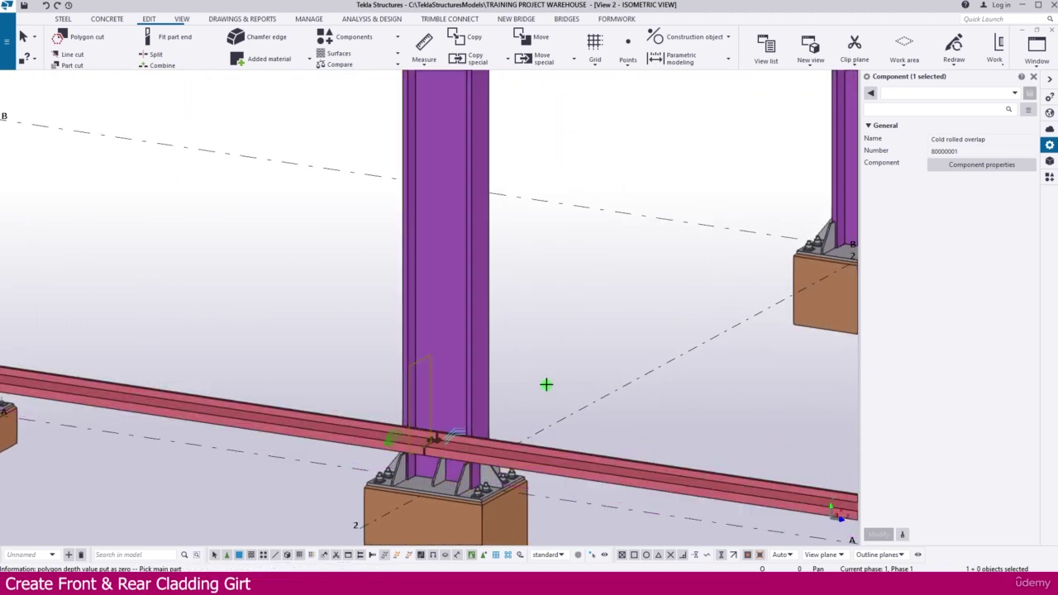
Connect the front girt segment from Grid 2 to the first intermediate column of the Grid 1–2 bay
scroll(425, 378, down, 5)
scroll(566, 426, up, 4)
click(563, 413)
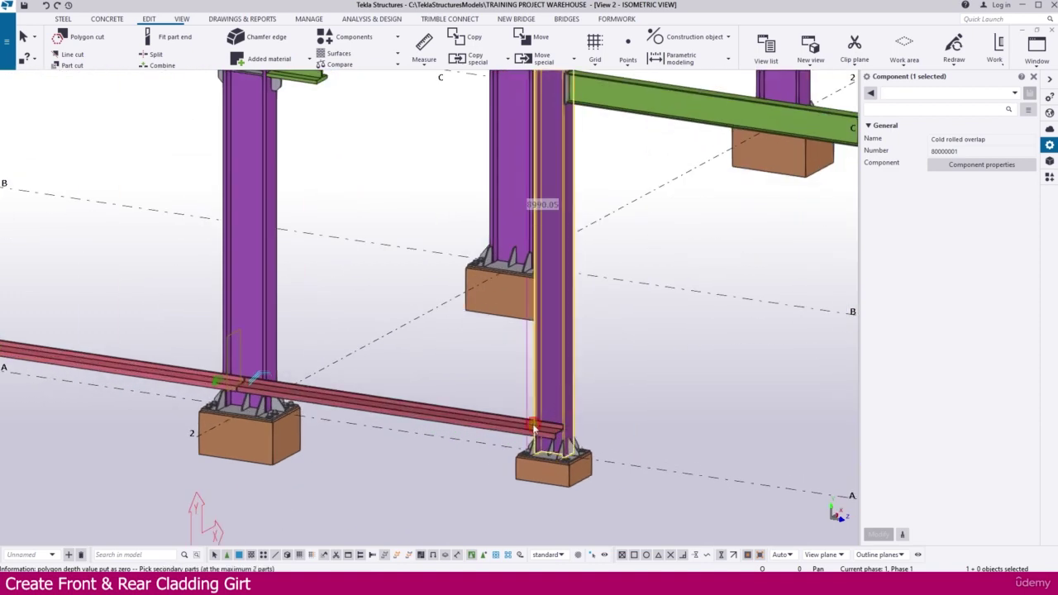
click(537, 429)
middle_click(623, 425)
Connect the girt segment running to Grid 1 to the second intermediate column of the Grid 1–2 bay
middle_drag(702, 428, 394, 399)
middle_drag(653, 457, 578, 446)
click(577, 429)
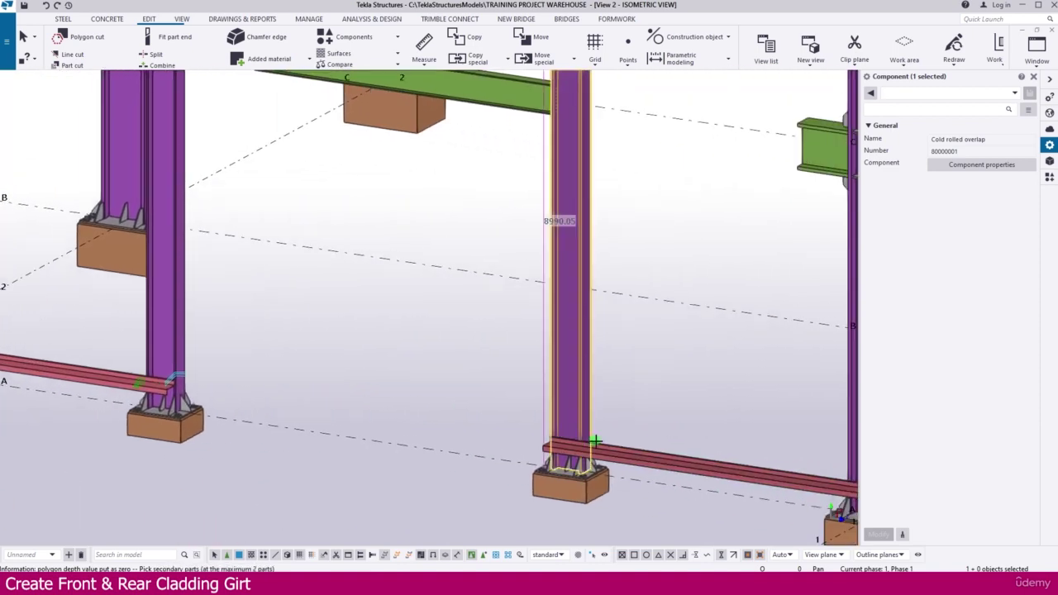
click(603, 447)
middle_click(635, 429)
Create the connection between the Grid A/1 corner column and the end of the lowest front girt
middle_drag(668, 435, 364, 378)
click(558, 417)
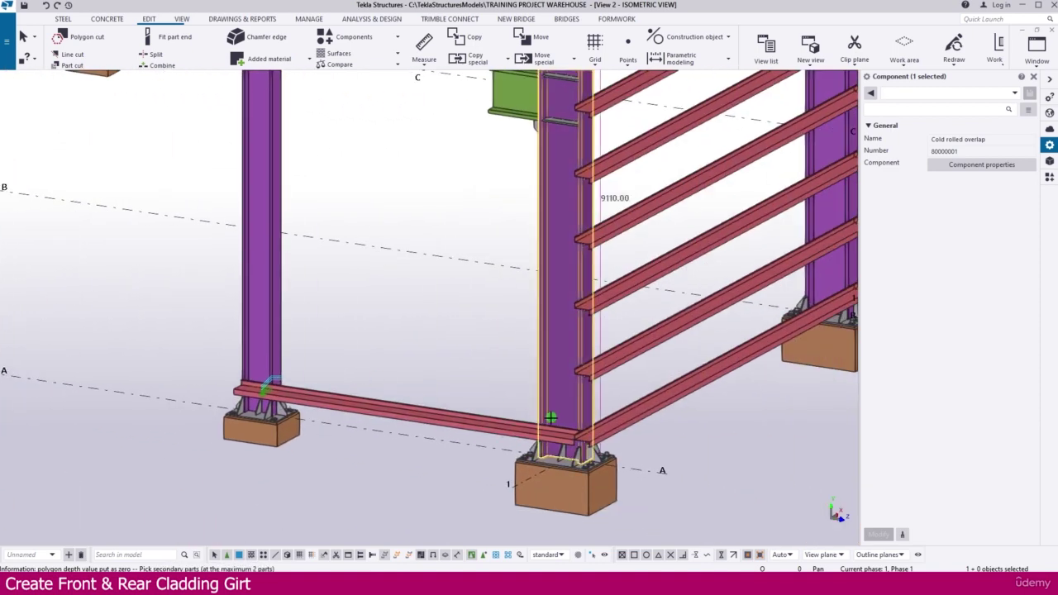
click(496, 409)
middle_click(495, 400)
scroll(576, 447, up, 2)
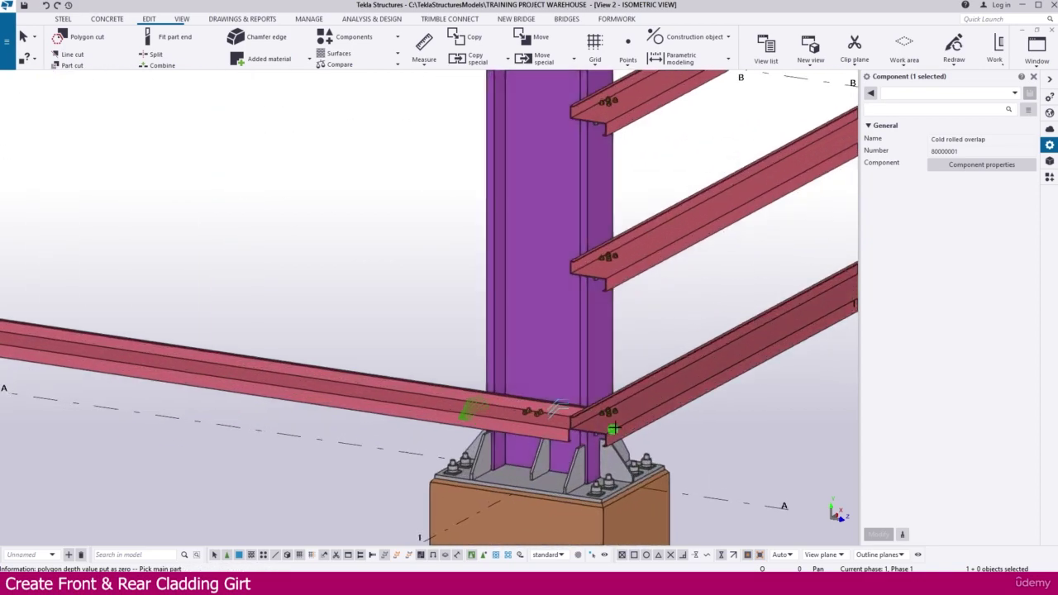
scroll(554, 418, down, 6)
scroll(549, 411, down, 5)
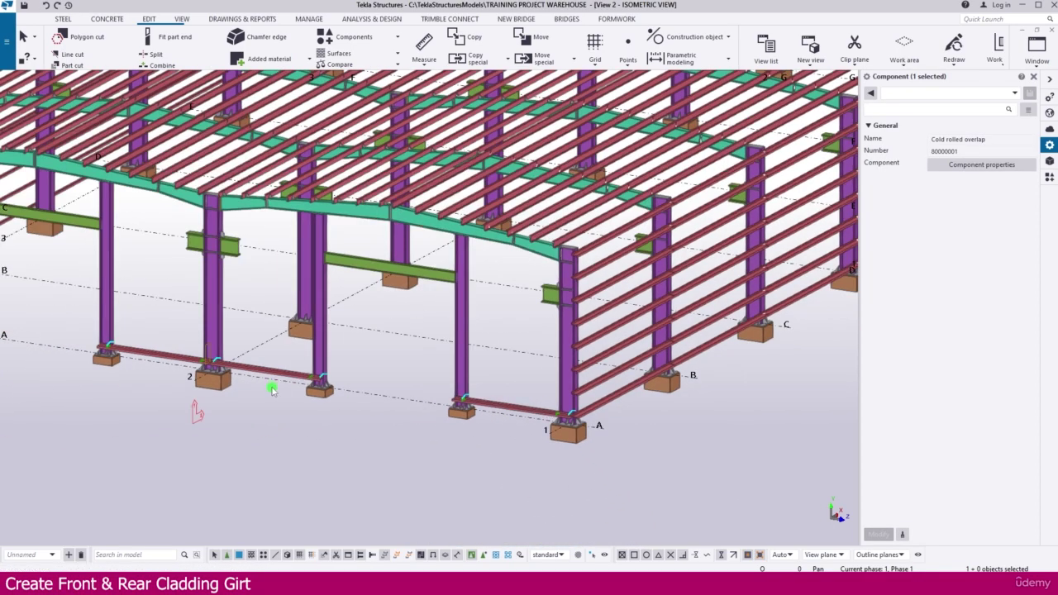
Select the four lowest front girt segments between the Grid A columns
scroll(567, 412, up, 5)
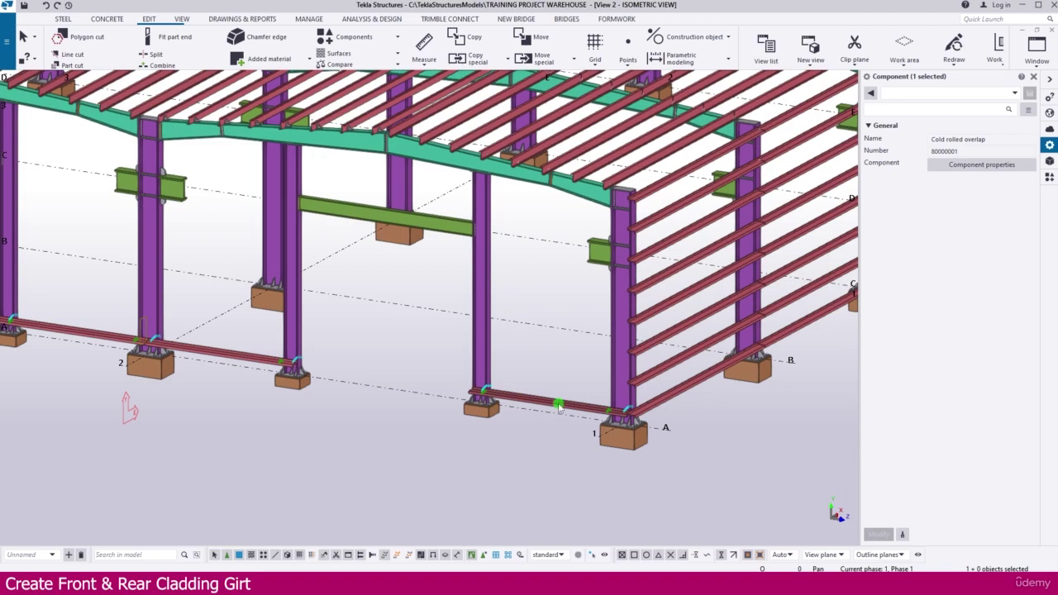
click(552, 405)
scroll(552, 405, down, 3)
middle_drag(397, 406, 469, 419)
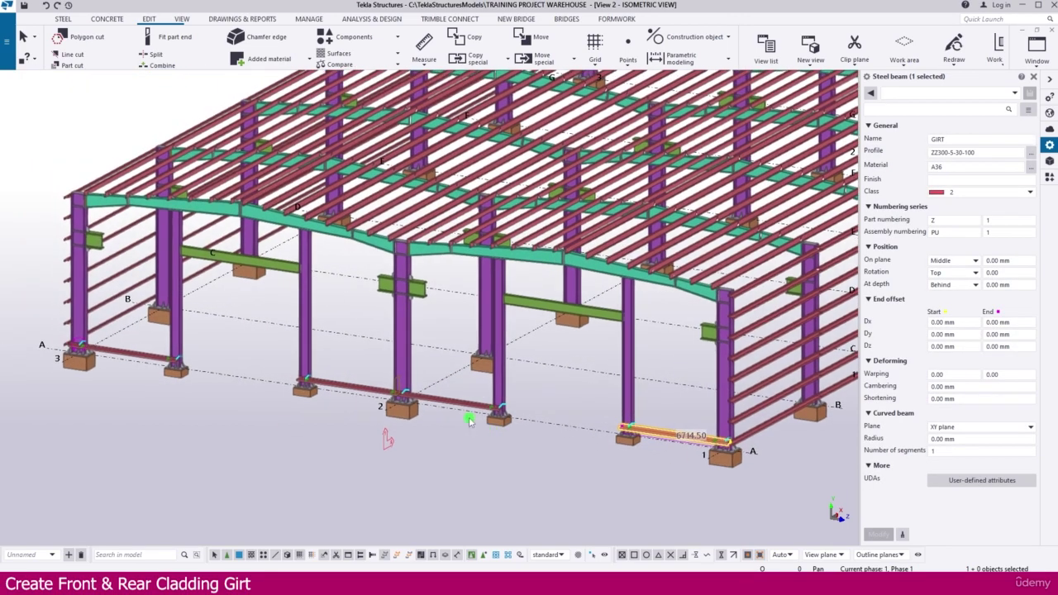
click(450, 406)
ctrl+click(451, 403)
ctrl+click(354, 384)
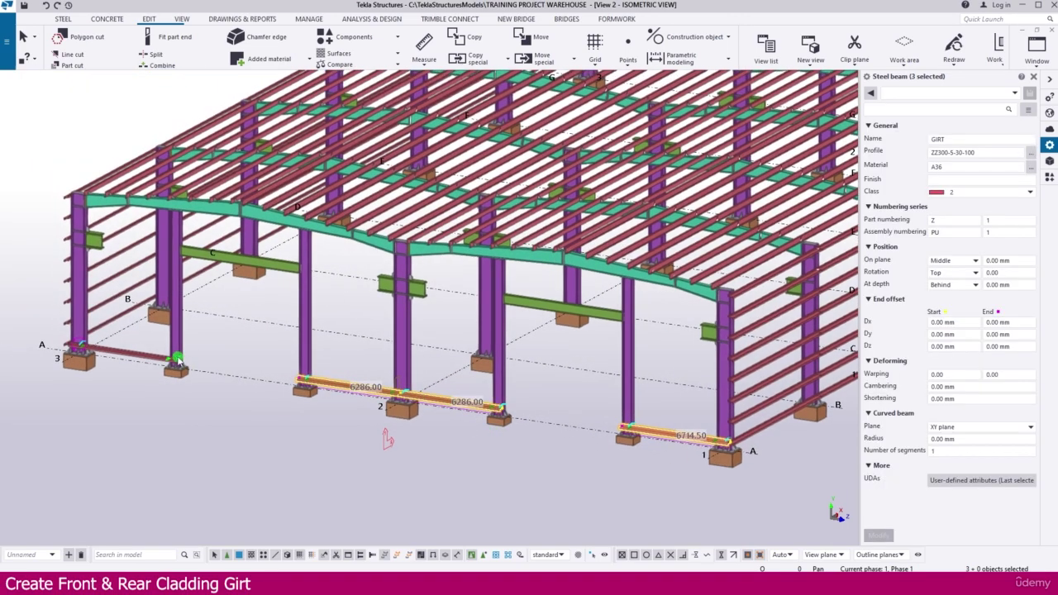
ctrl+click(136, 354)
scroll(385, 434, up, 5)
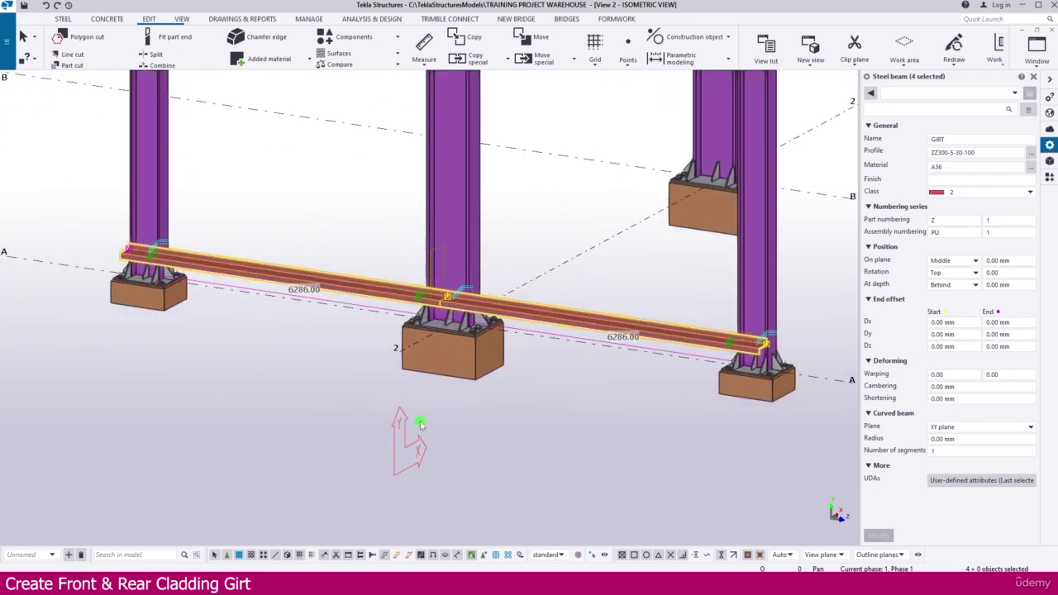
scroll(380, 410, down, 5)
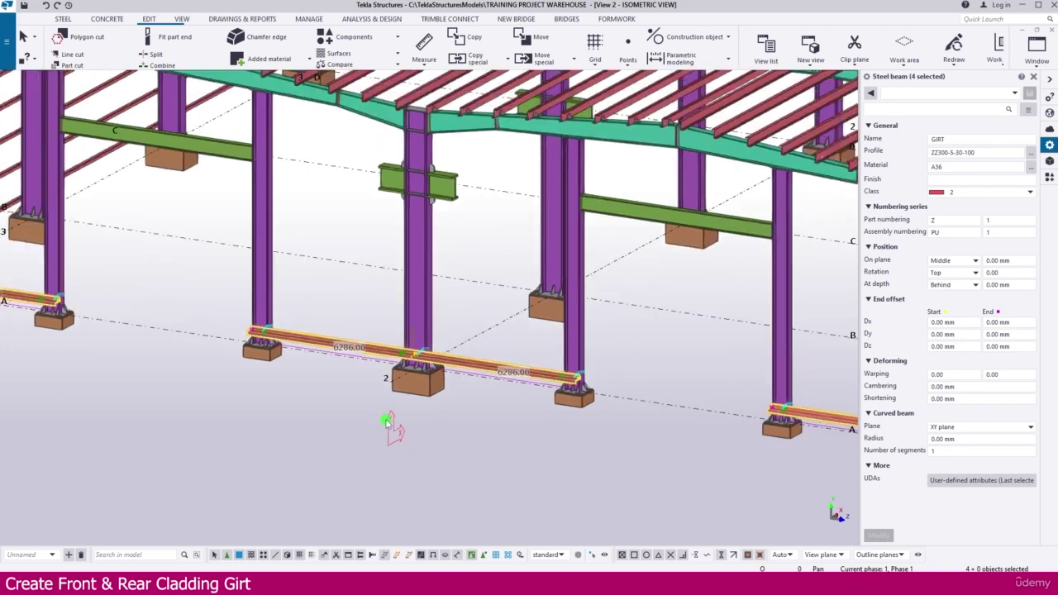
Switch to the grid elevation drawing in Adobe Reader, examine the vertical girt spacing on the front, and return to Tekla Structures
right_click(346, 282)
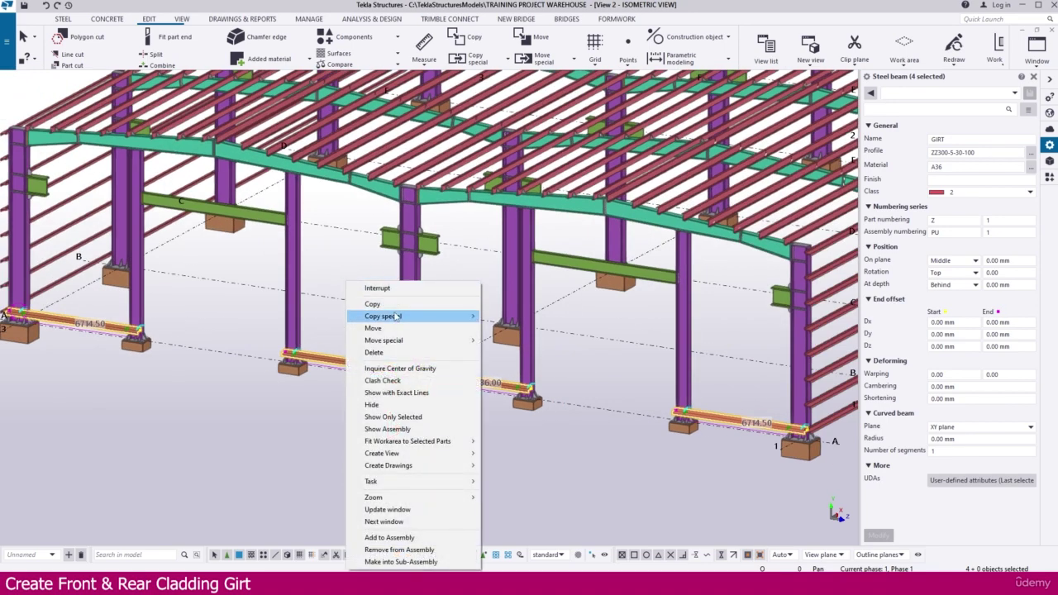
mouse_move(397, 316)
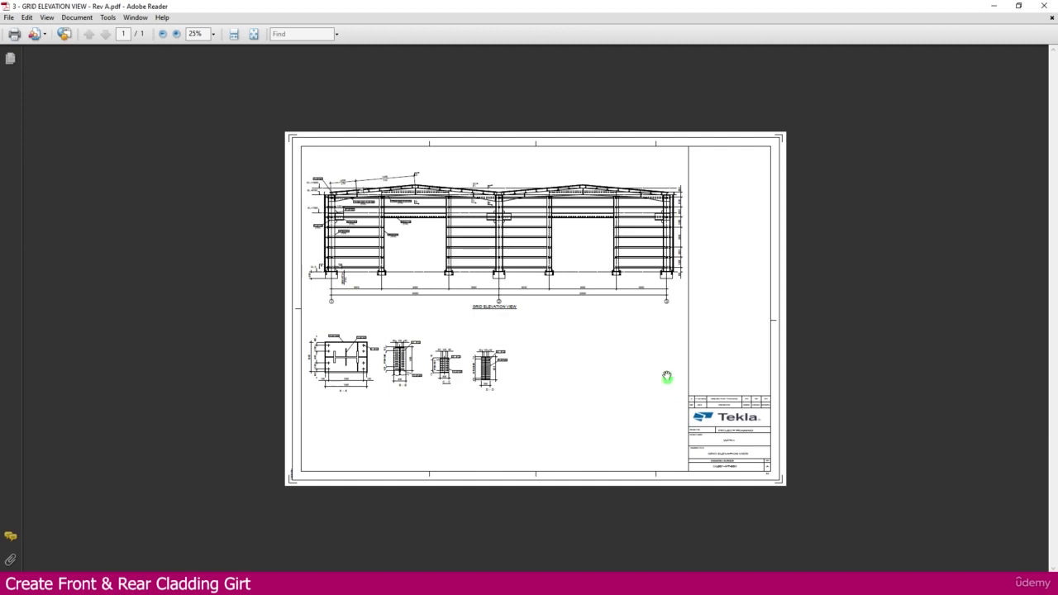
ctrl+scroll(685, 218, up, 4)
drag(677, 230, 782, 299)
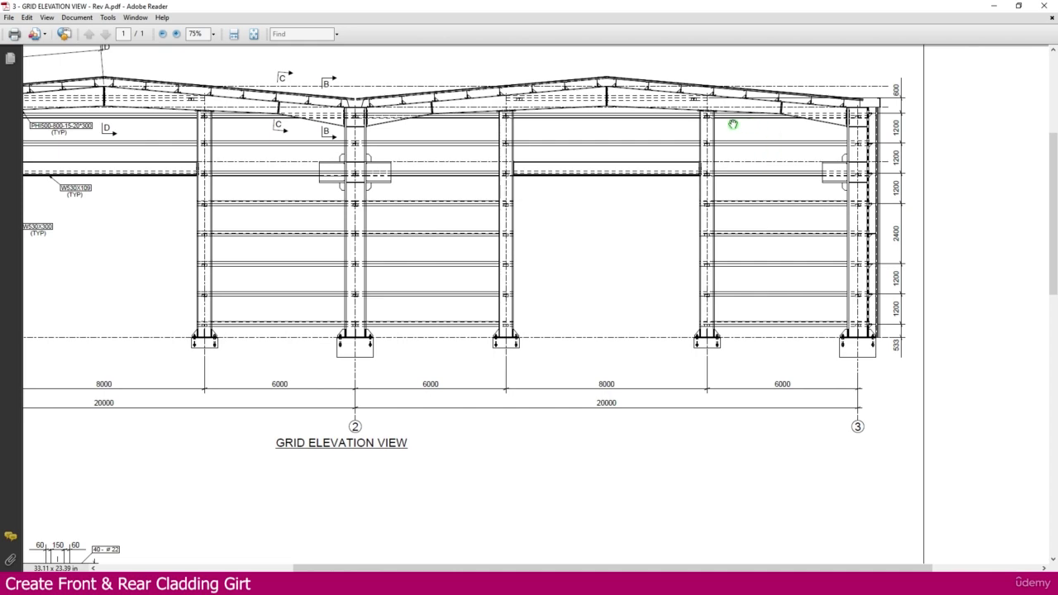
click(789, 486)
mouse_move(587, 584)
click(641, 529)
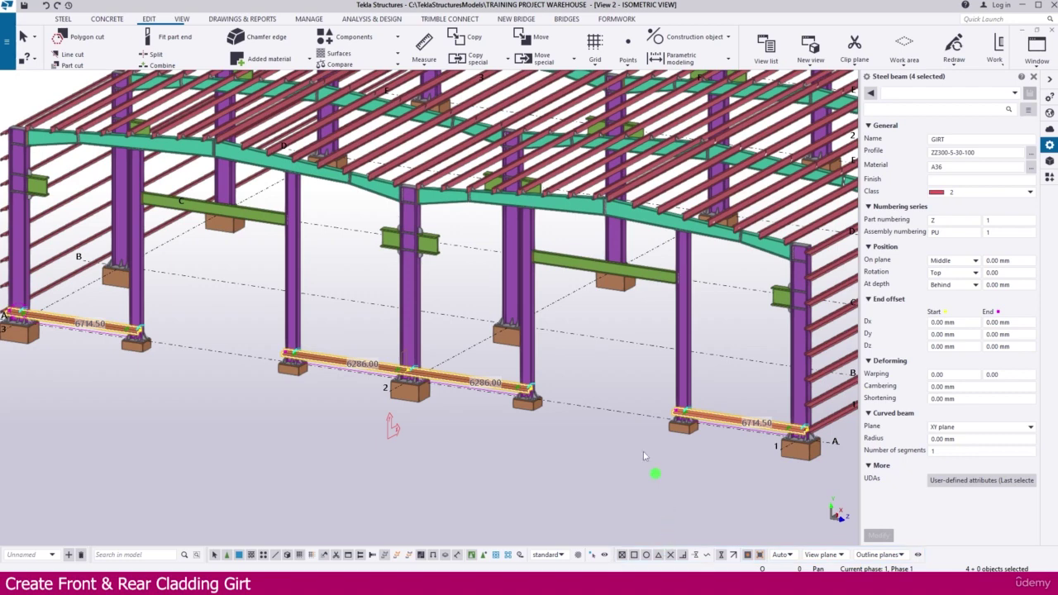
Copy the four lowest front girt segments linearly upward with dY 1200 mm and 6 copies
right_click(561, 351)
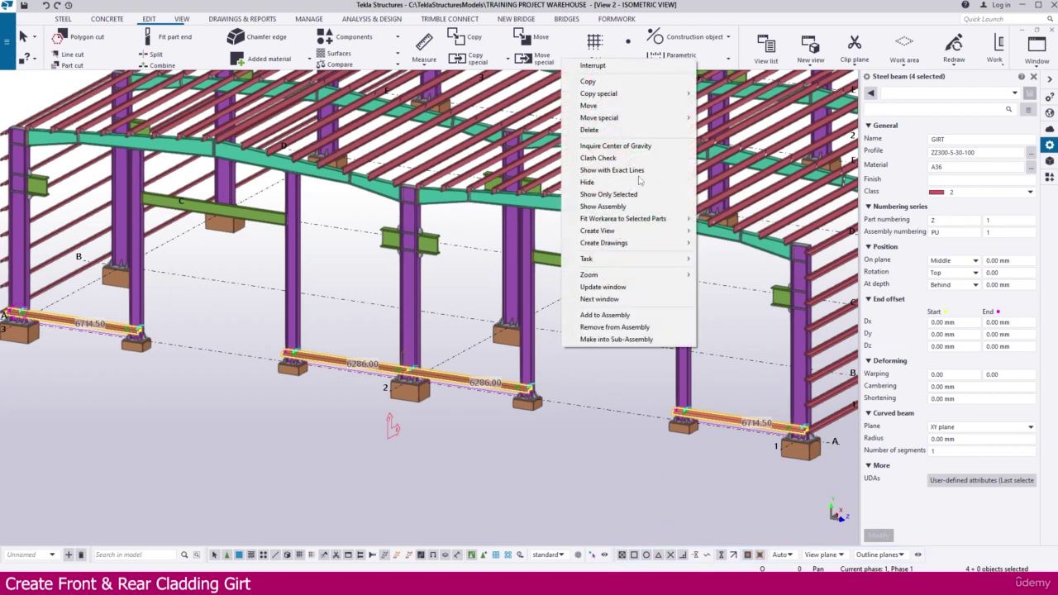
mouse_move(599, 93)
click(729, 97)
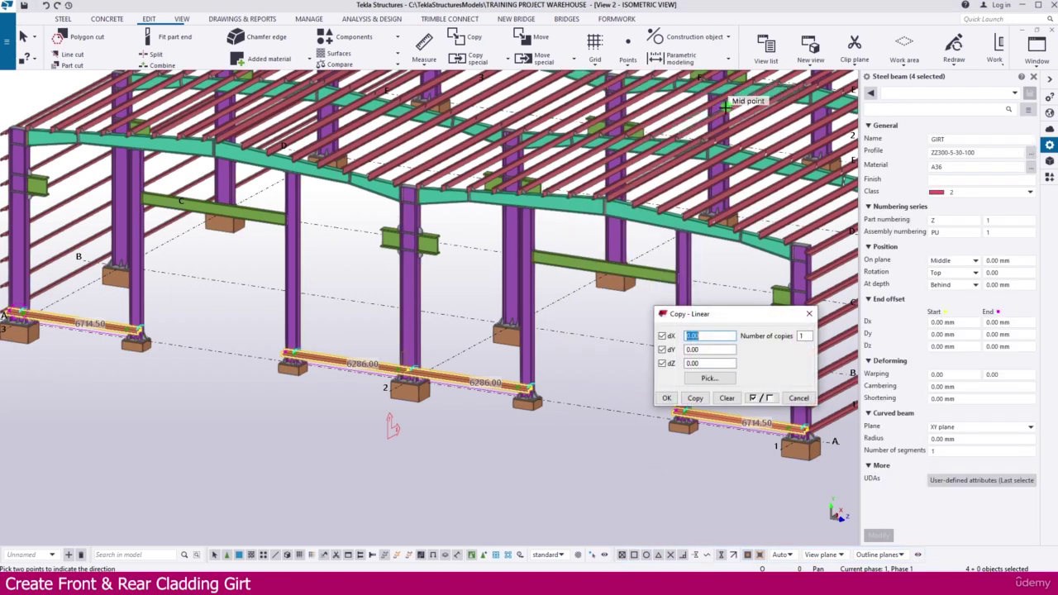
double_click(703, 350)
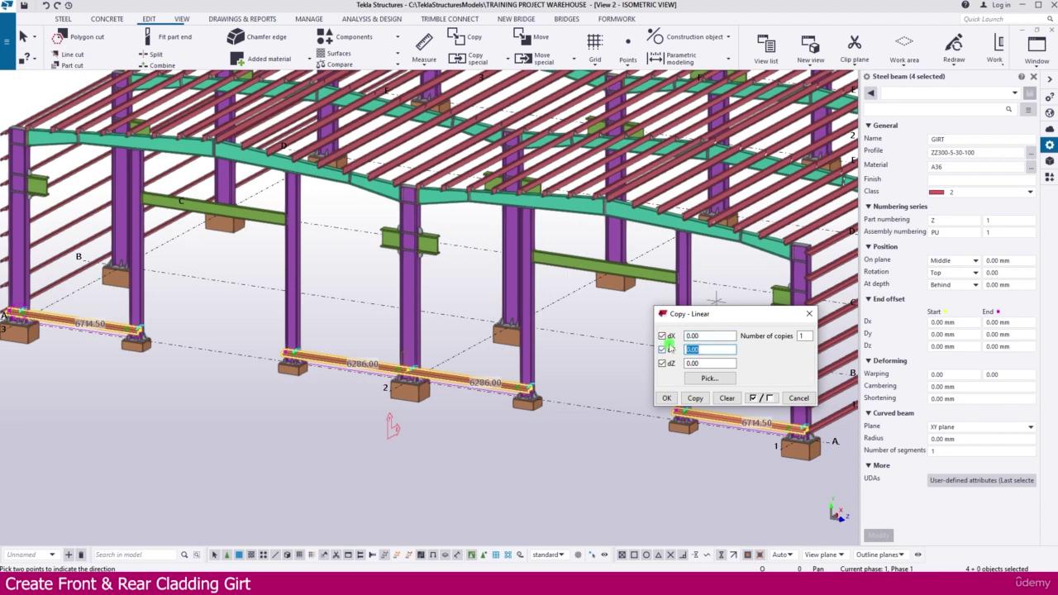
text(1200)
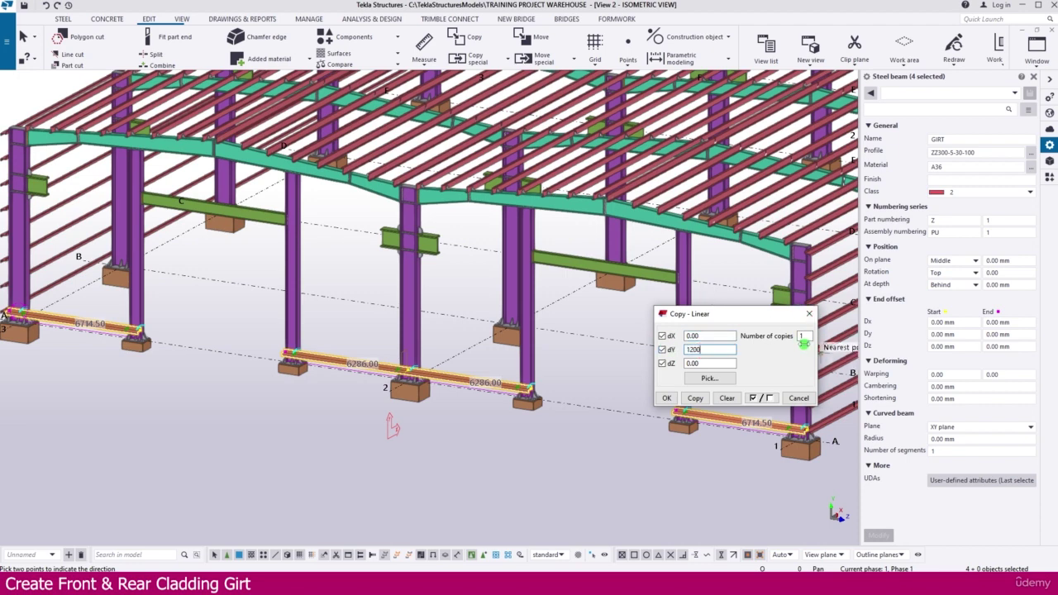
double_click(803, 337)
text(6)
click(696, 399)
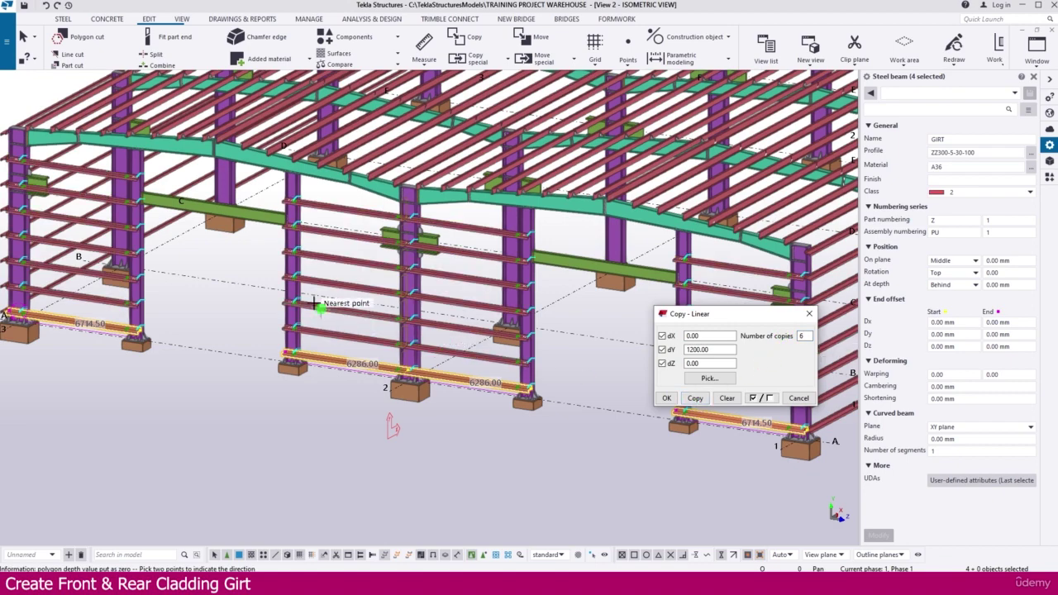
middle_drag(280, 244, 247, 304)
scroll(246, 302, down, 4)
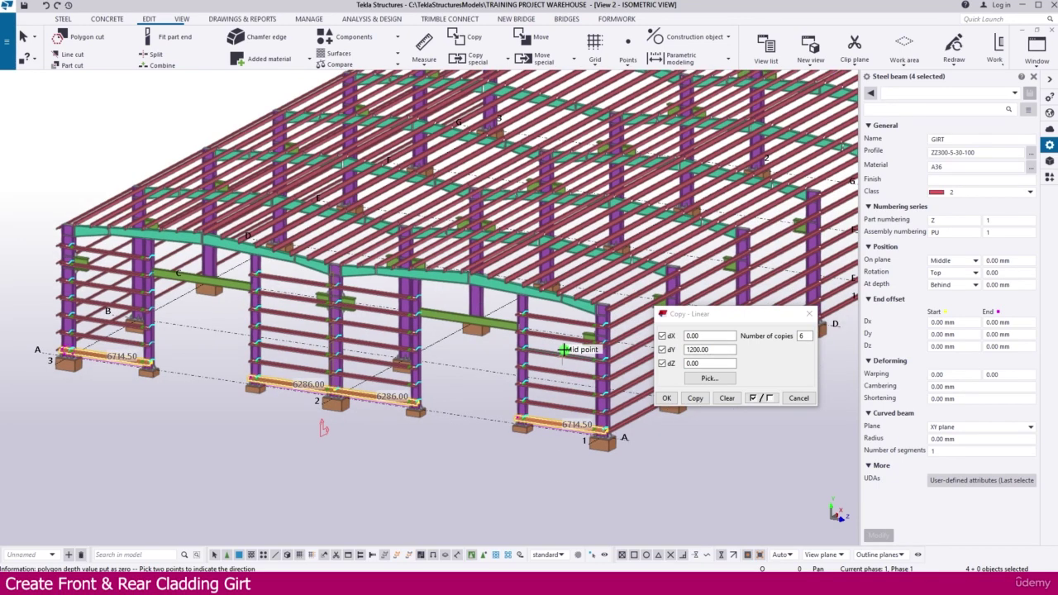
scroll(298, 290, up, 2)
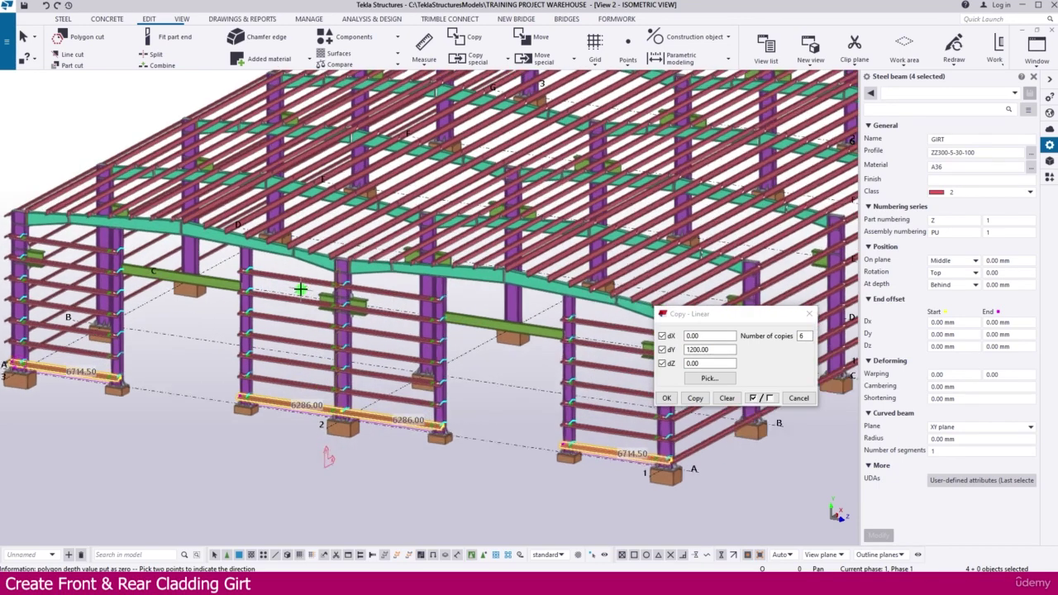
scroll(364, 296, down, 3)
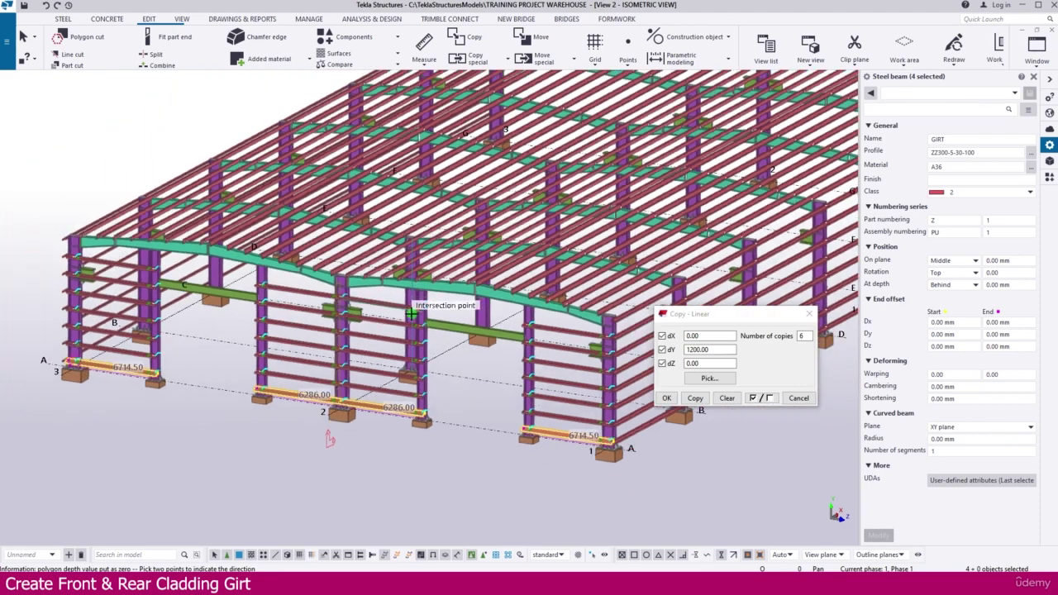
Copy the four topmost front girt segments linearly upward once with dY 1100 mm
click(368, 339)
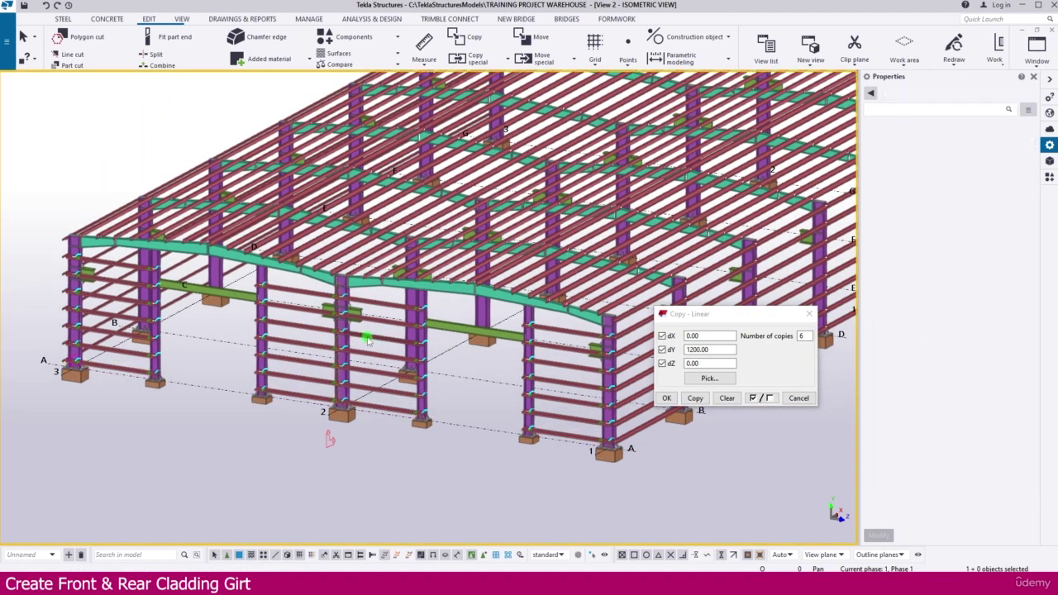
scroll(150, 287, up, 2)
click(126, 267)
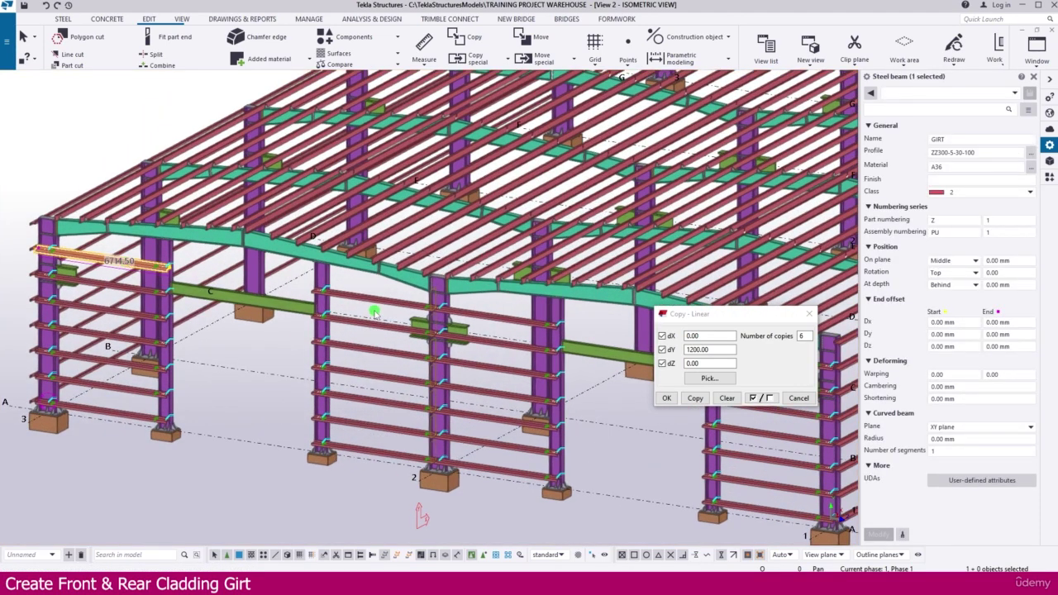
middle_drag(370, 307, 318, 306)
ctrl+click(323, 299)
ctrl+click(436, 315)
middle_drag(563, 341, 394, 328)
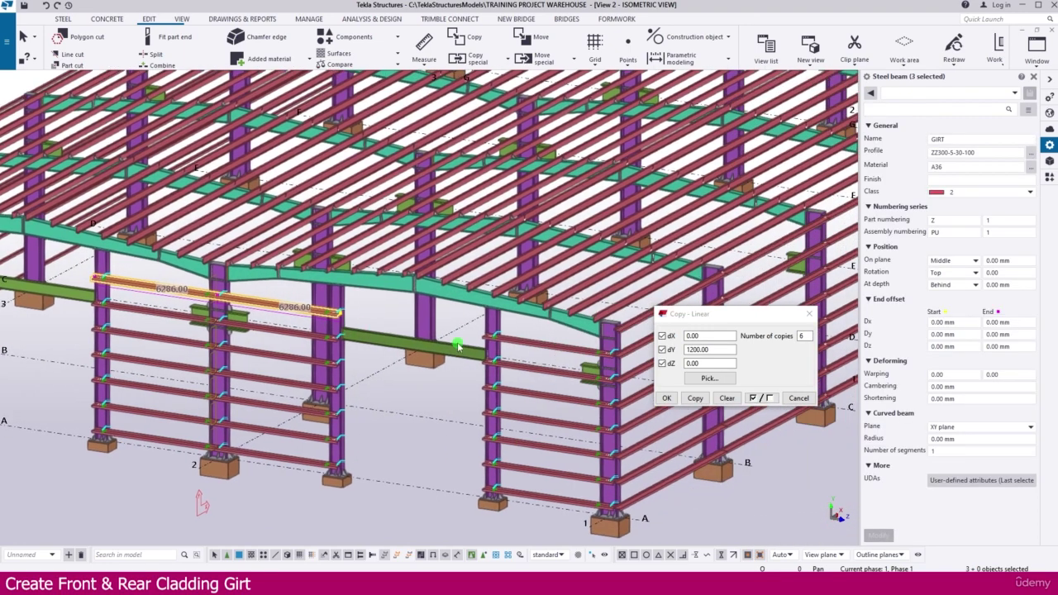
ctrl+click(535, 343)
scroll(539, 356, down, 1)
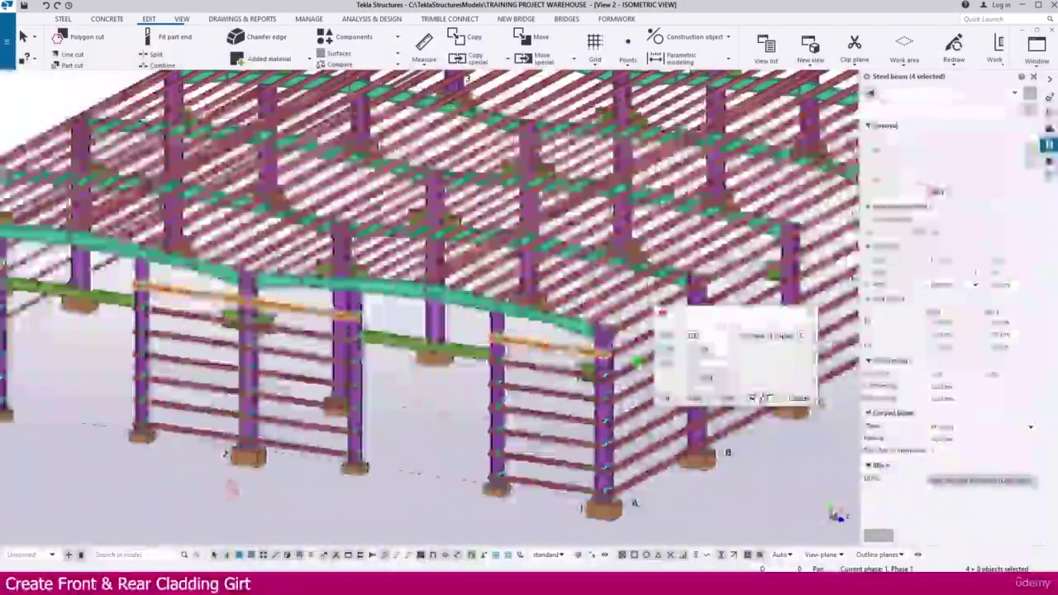
drag(720, 350, 699, 351)
text(1100)
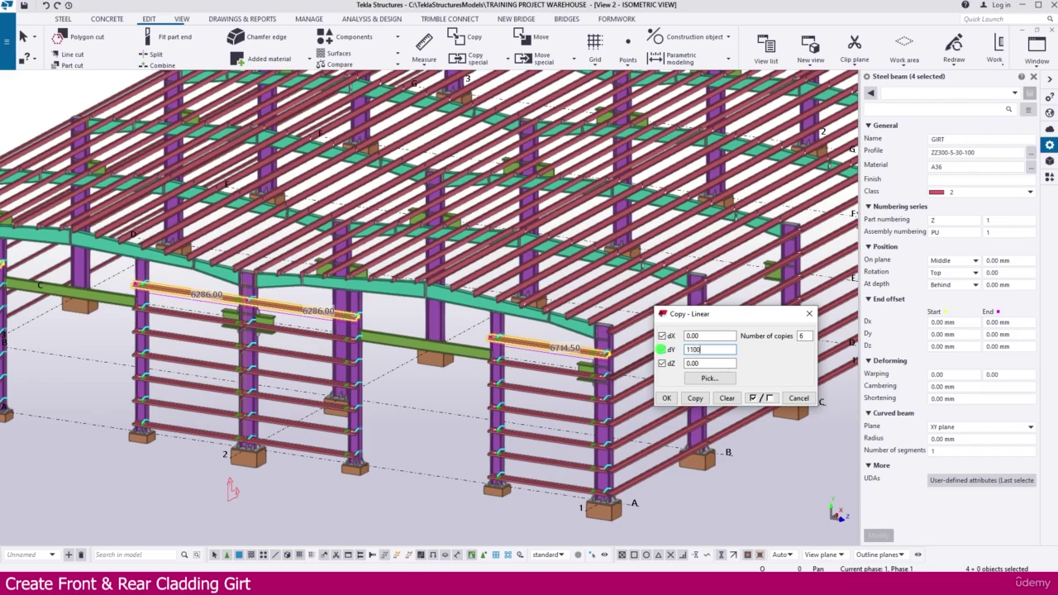
double_click(802, 336)
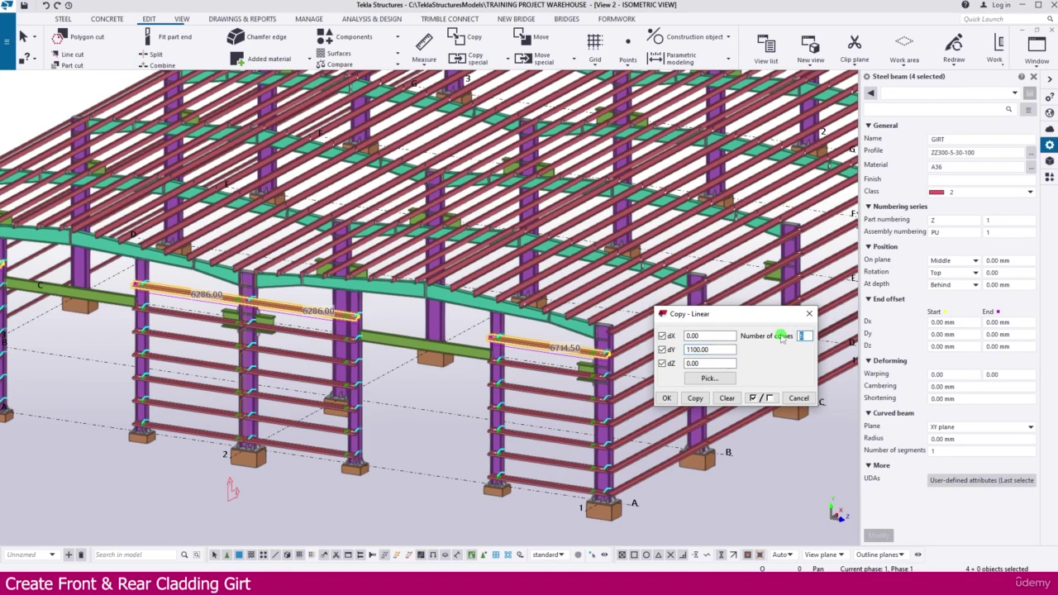
click(696, 399)
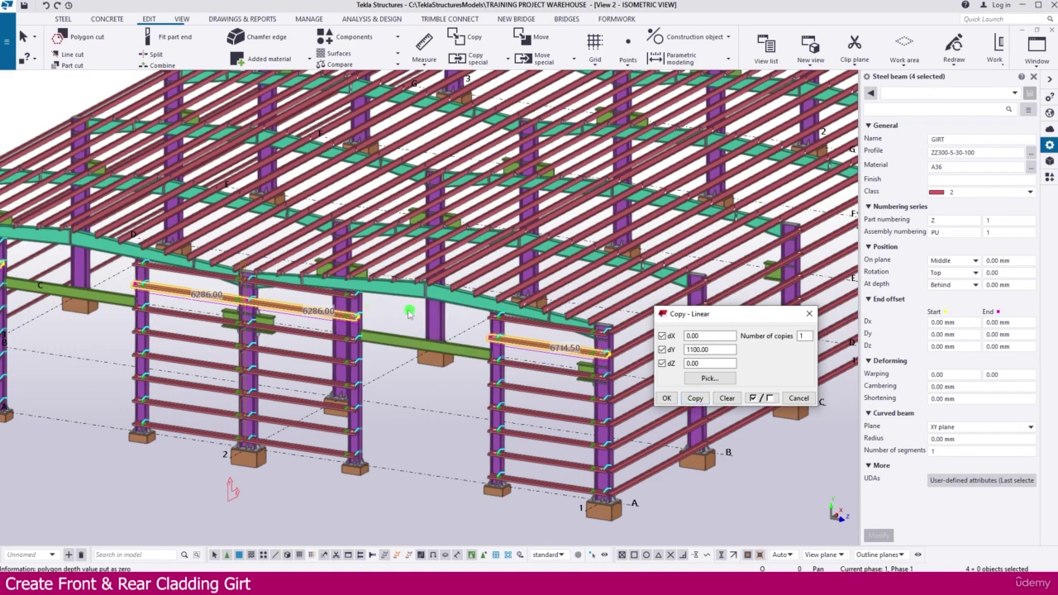
scroll(405, 354, up, 2)
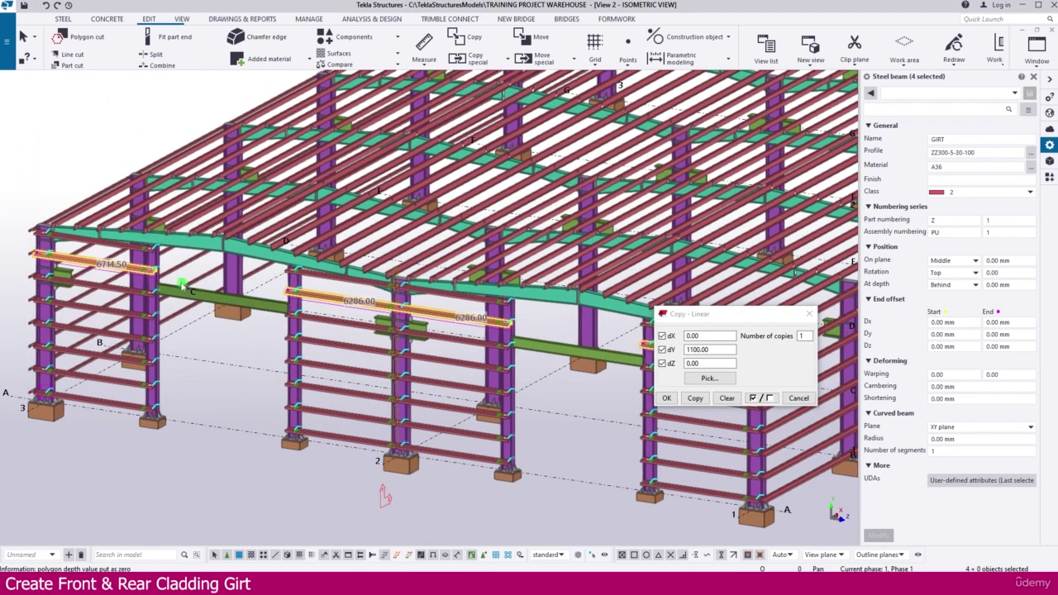
scroll(401, 339, up, 3)
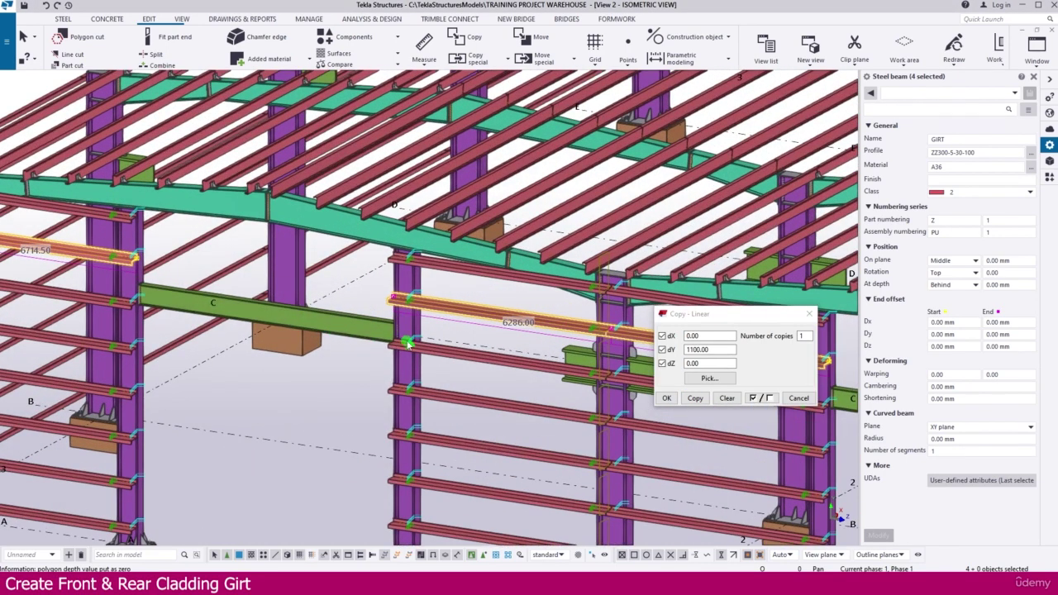
scroll(359, 314, down, 3)
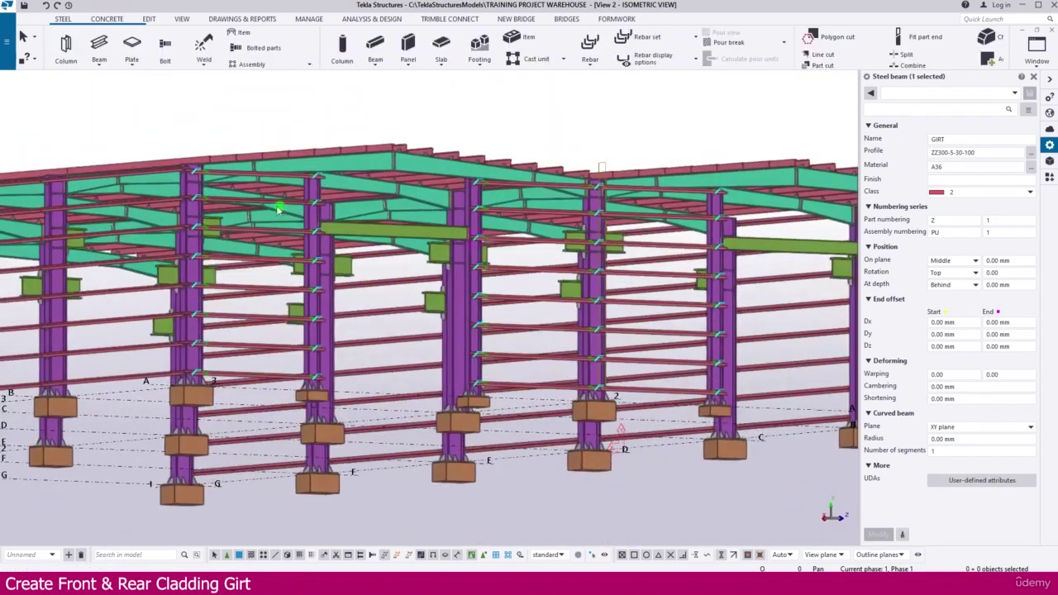
Select the front girt level with the green beam, beside the opening, and start the Copy command on it
scroll(221, 225, up, 5)
scroll(221, 225, up, 5)
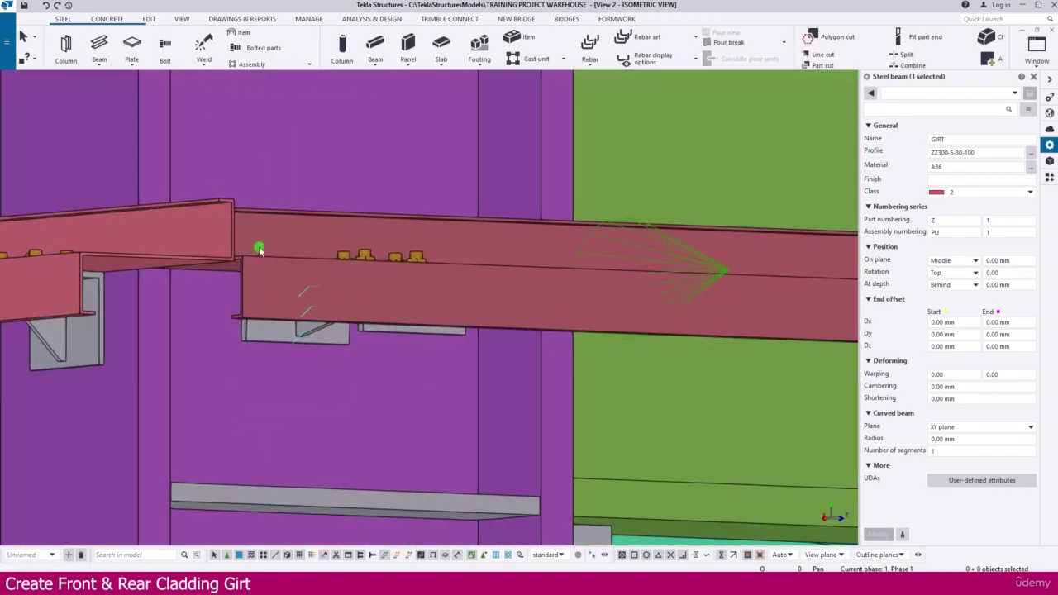
click(260, 252)
ctrl+middle_drag(253, 256, 317, 322)
key(v)
click(256, 234)
ctrl+middle_drag(256, 234, 149, 172)
scroll(149, 172, up, 5)
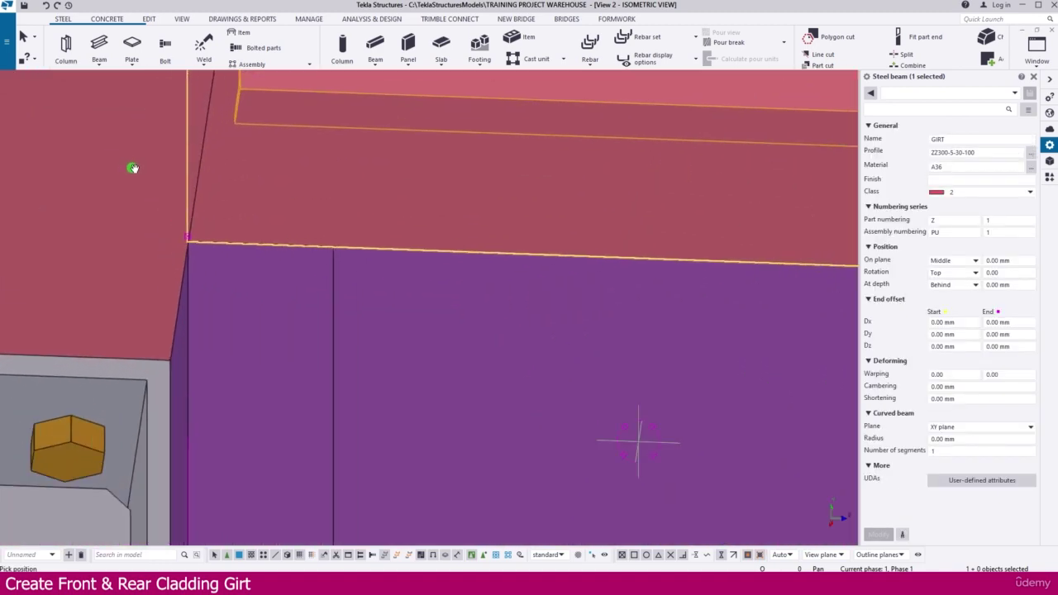
right_click(254, 224)
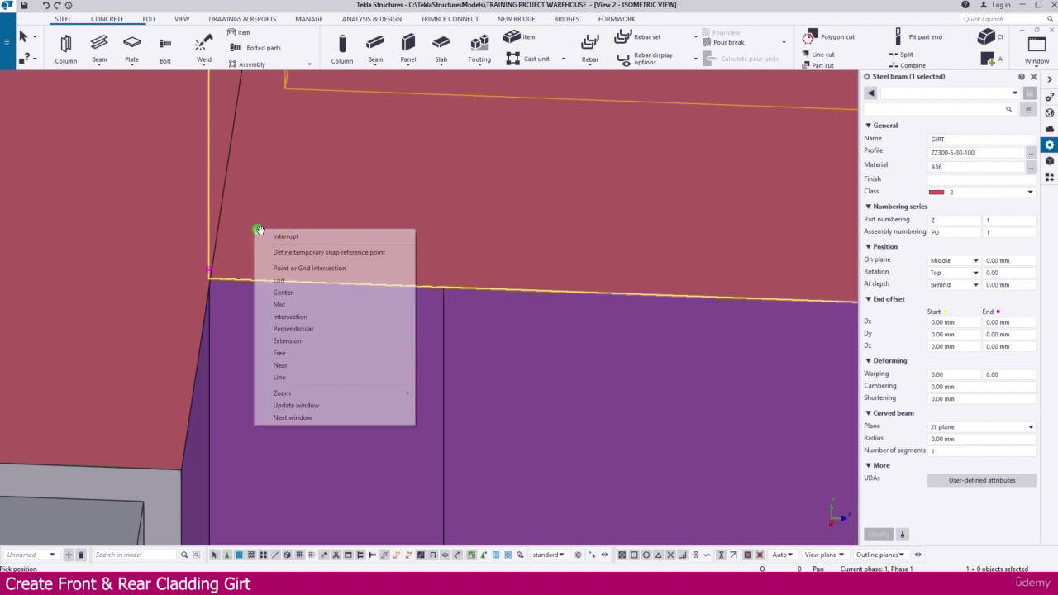
click(291, 304)
right_click(277, 217)
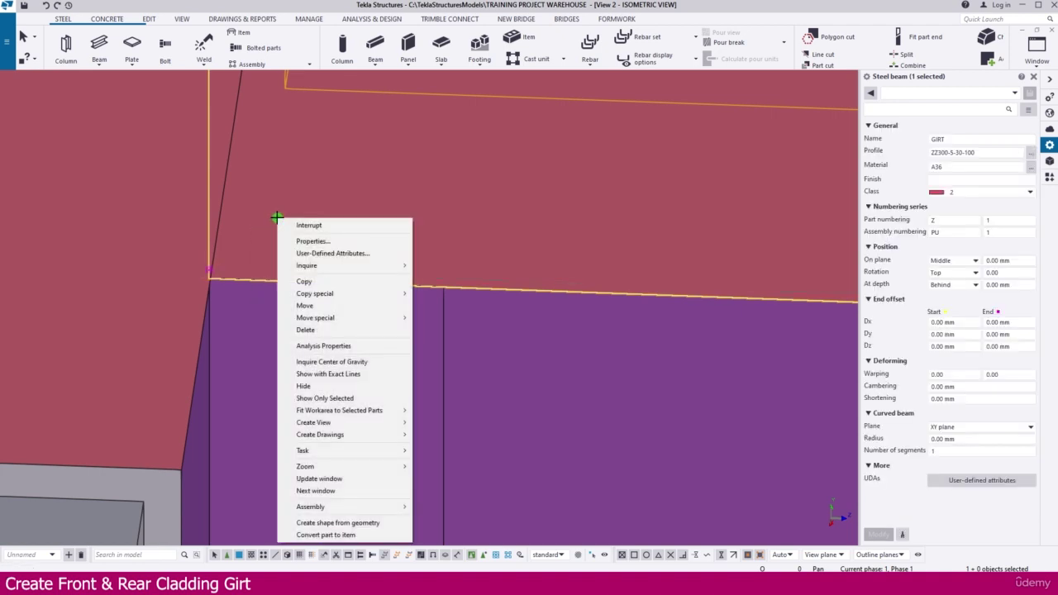
click(305, 282)
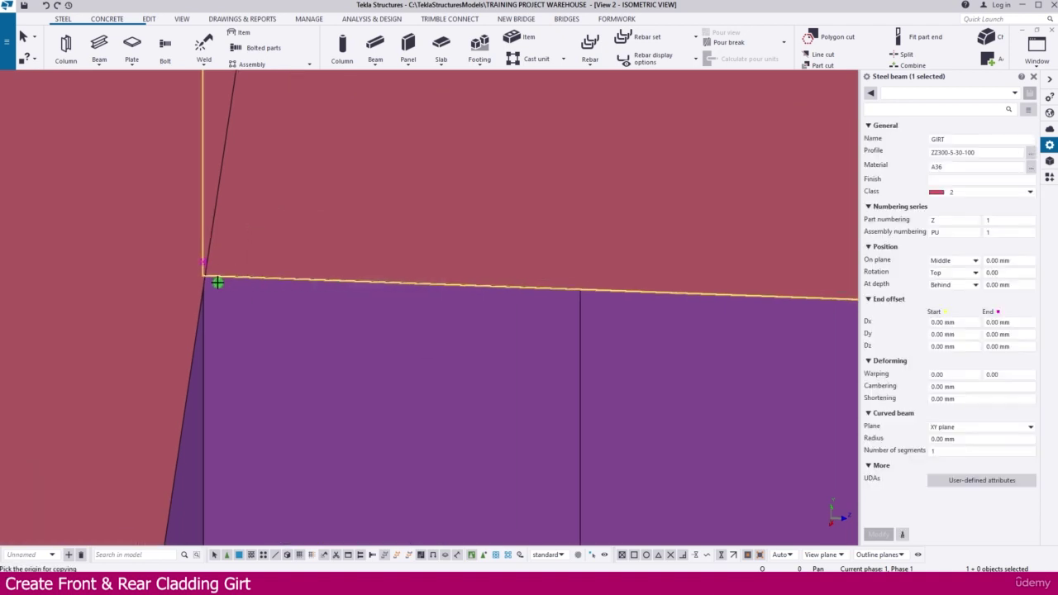
Copy the girt along the green beam, using its lower corner at one end as origin and the matching corner at its other end as destination
scroll(197, 270, up, 3)
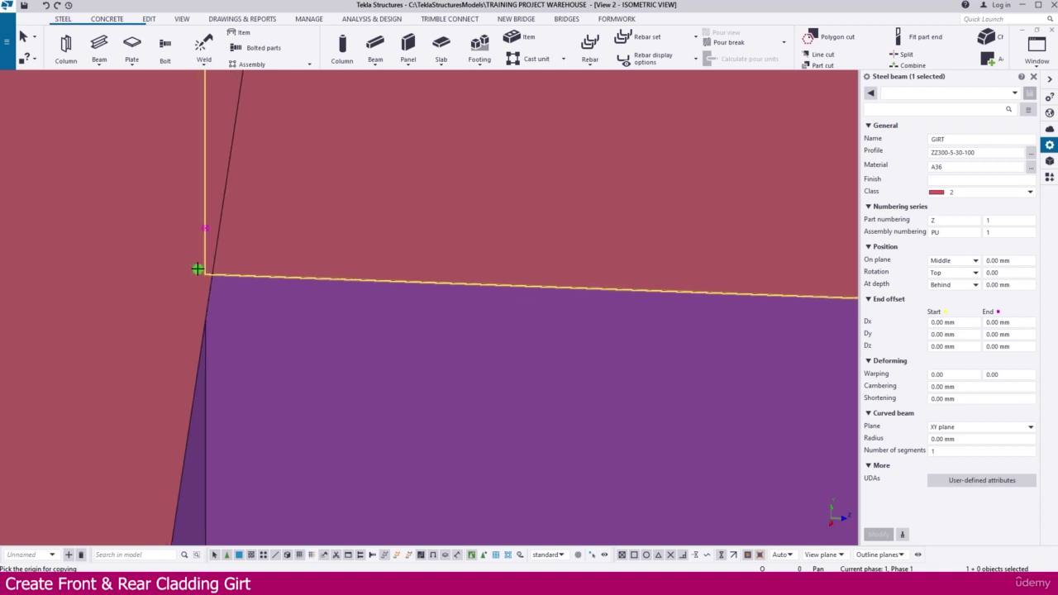
scroll(207, 272, down, 5)
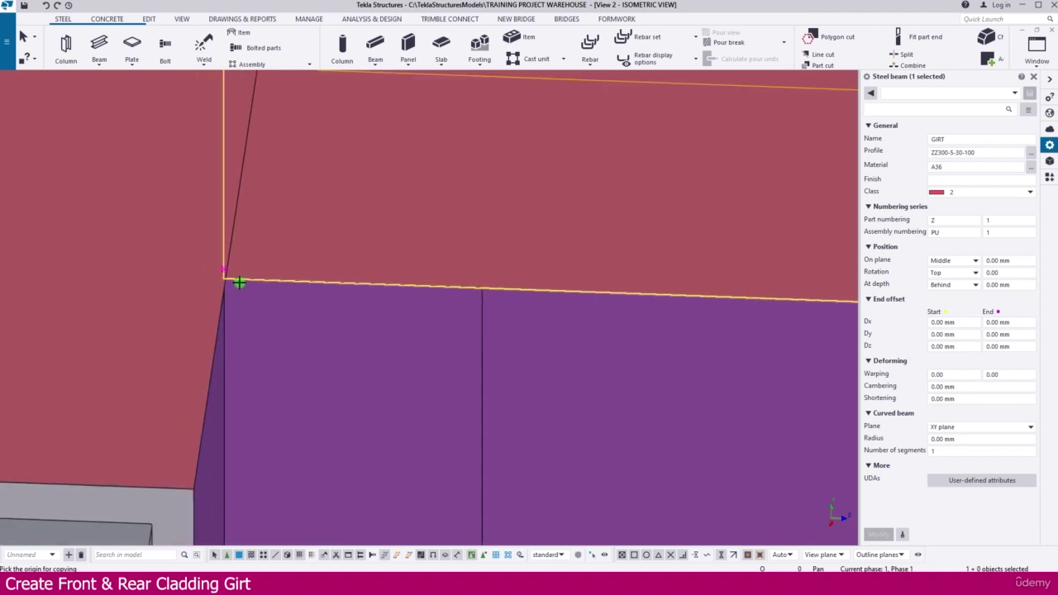
middle_drag(278, 263, 231, 285)
middle_drag(147, 348, 230, 304)
scroll(110, 384, up, 4)
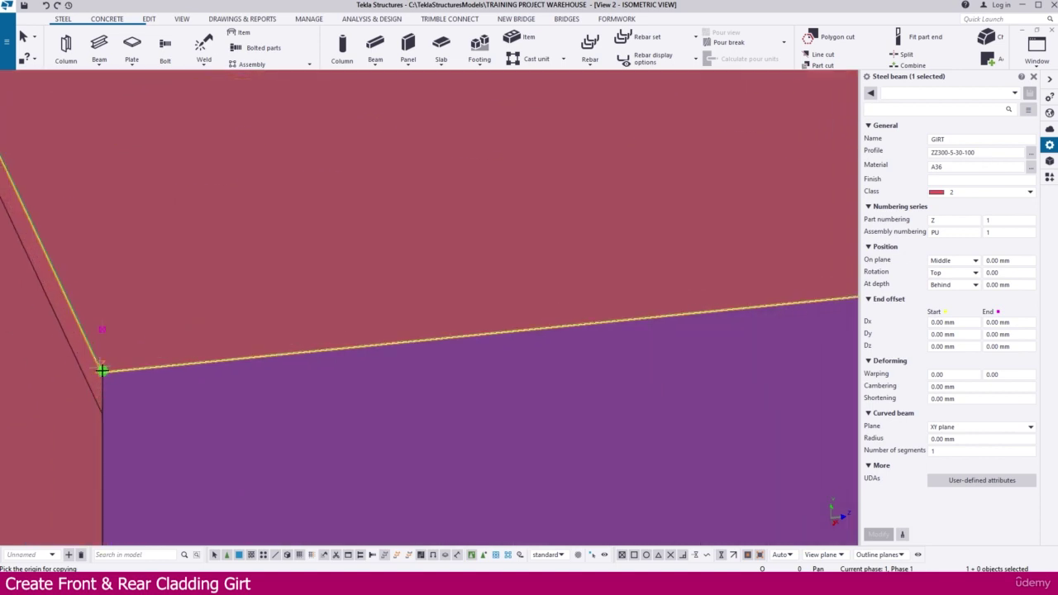
scroll(89, 352, down, 10)
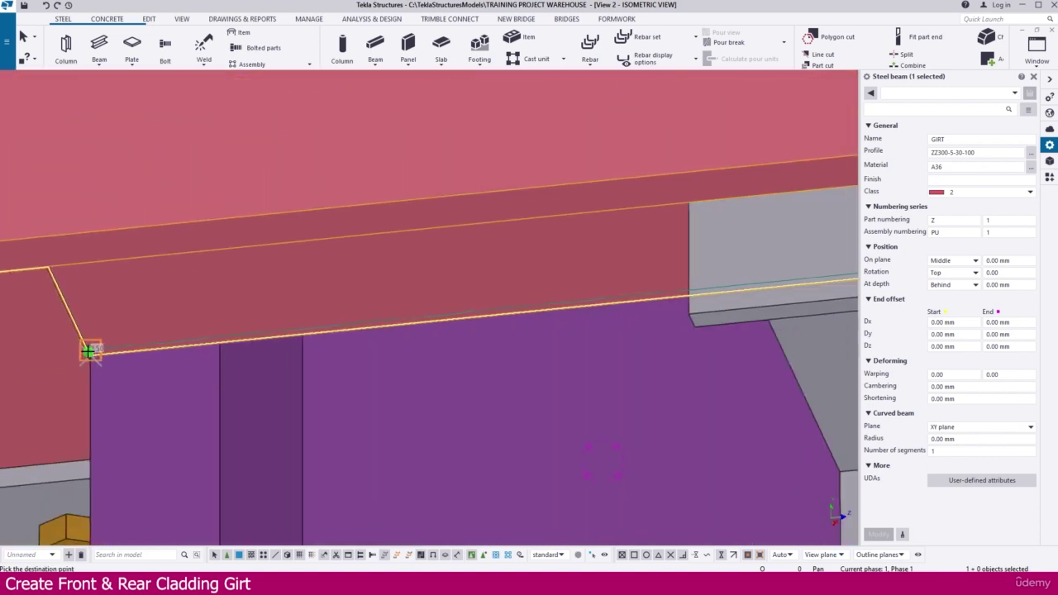
scroll(89, 351, down, 3)
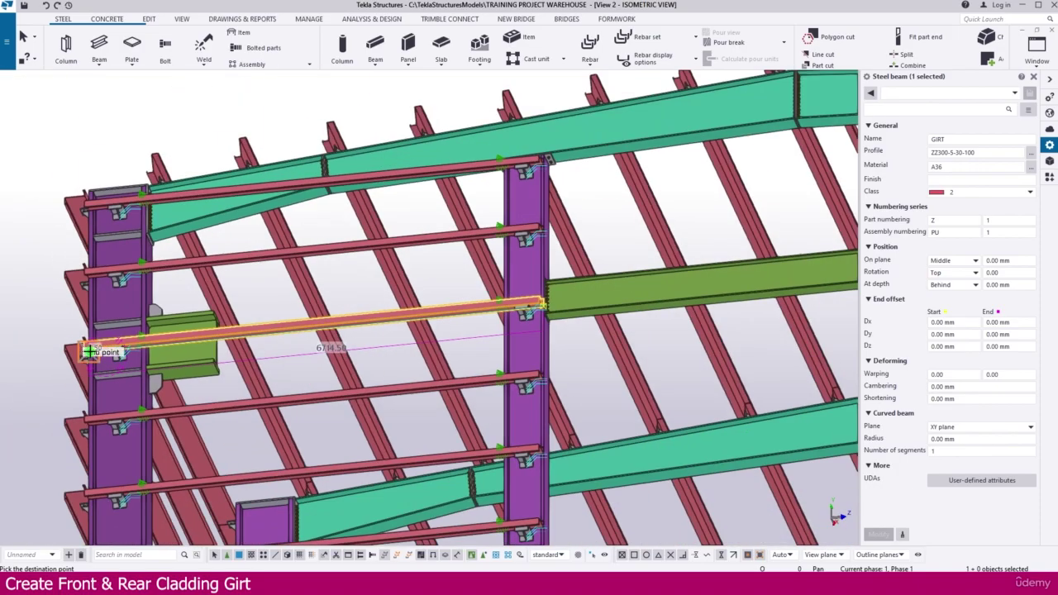
ctrl+middle_drag(129, 346, 43, 442)
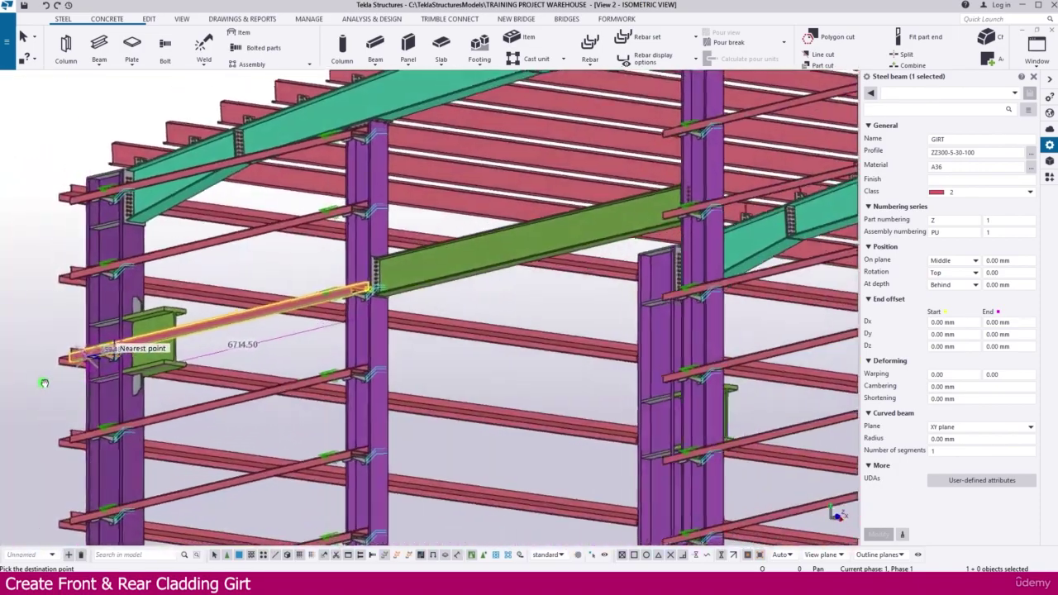
scroll(306, 293, up, 10)
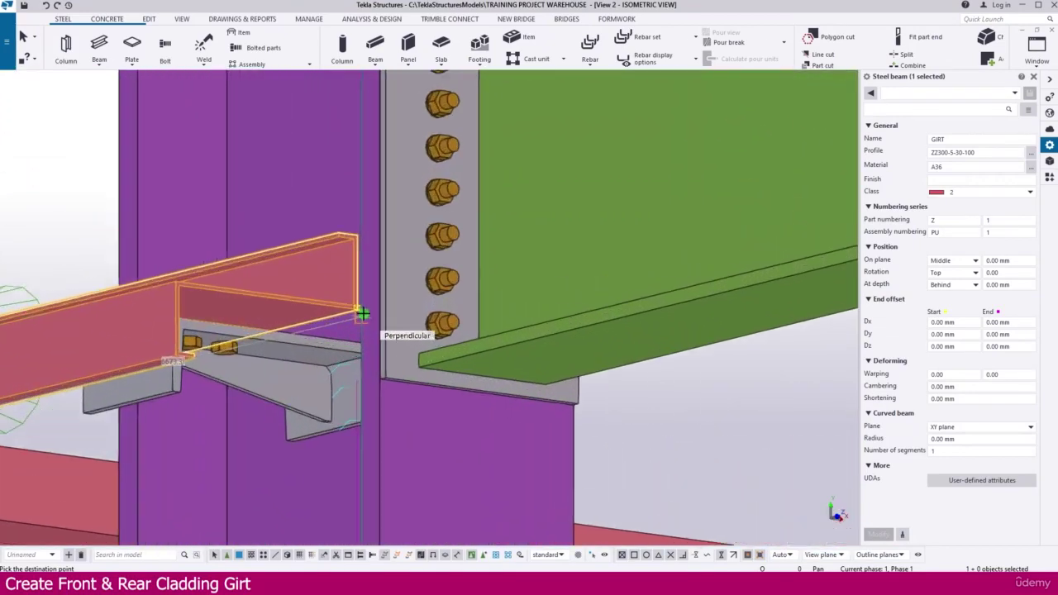
scroll(345, 304, up, 2)
scroll(346, 306, down, 6)
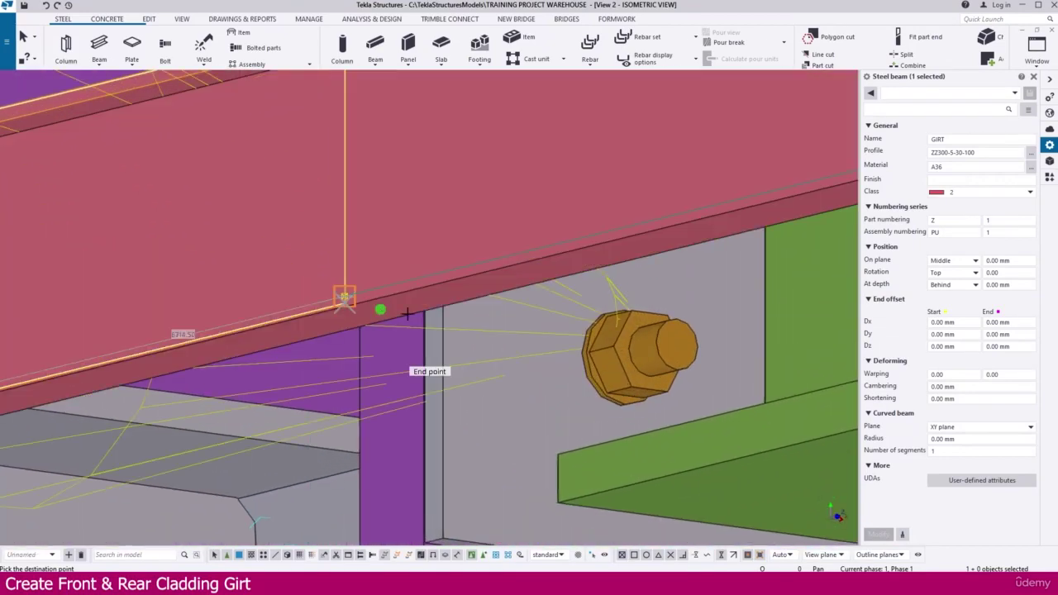
scroll(347, 312, down, 3)
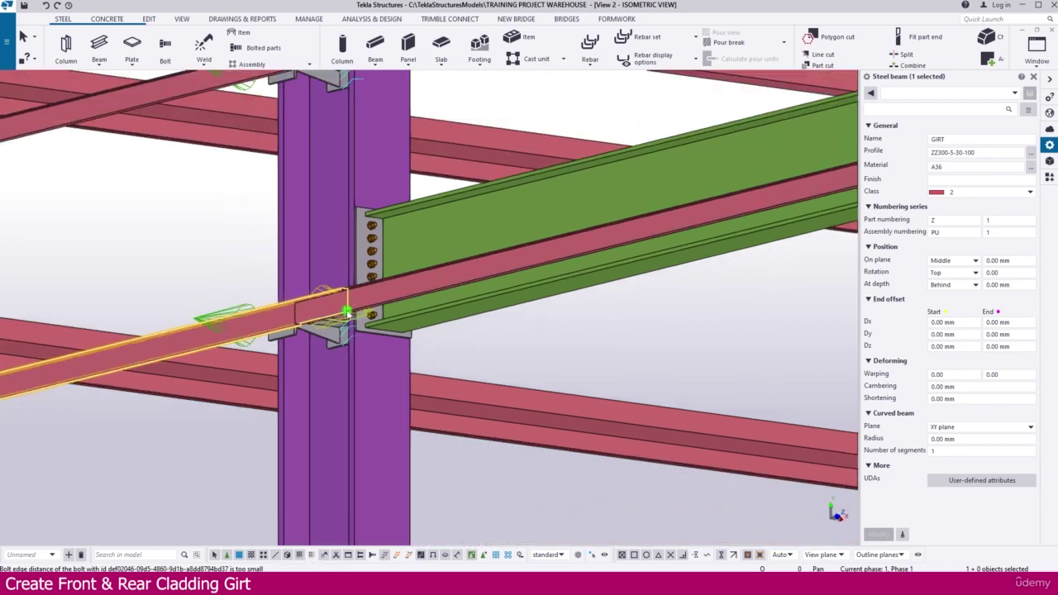
key(Escape)
click(504, 350)
Select the copied girt along the green beam, inspect its overlap at the column, and bring up the Grid A view
click(392, 288)
ctrl+middle_drag(364, 301, 392, 319)
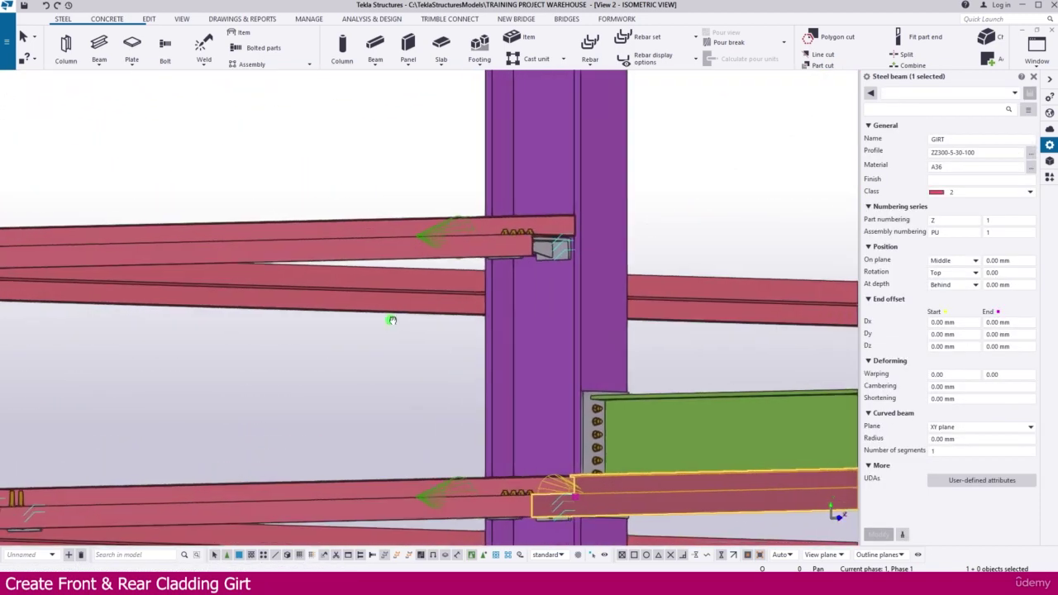
middle_drag(659, 490, 448, 413)
scroll(447, 412, down, 3)
scroll(448, 412, down, 2)
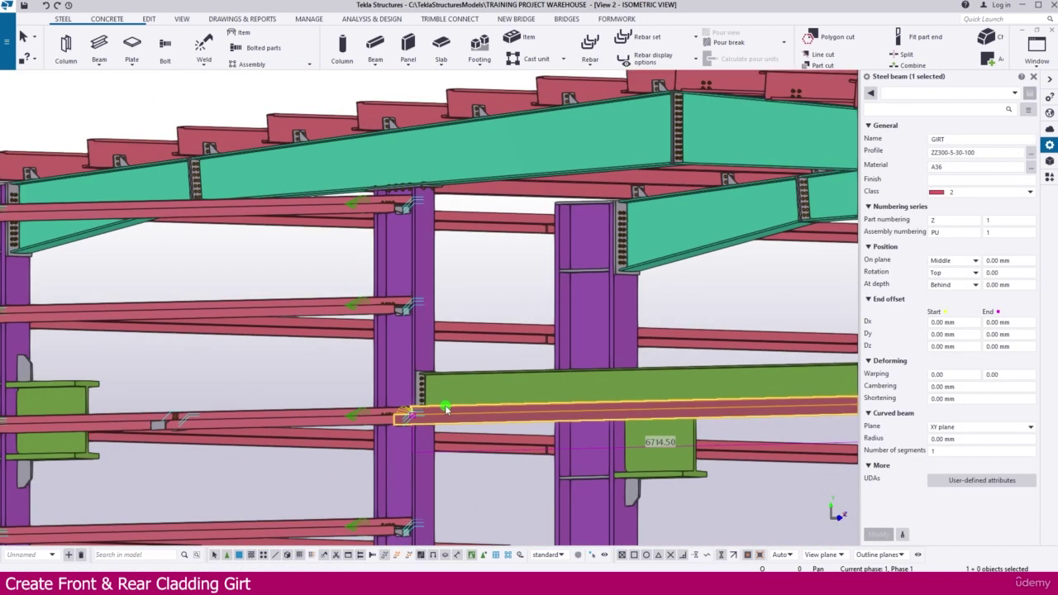
key(ctrl+Tab)
key(ctrl+Tab)
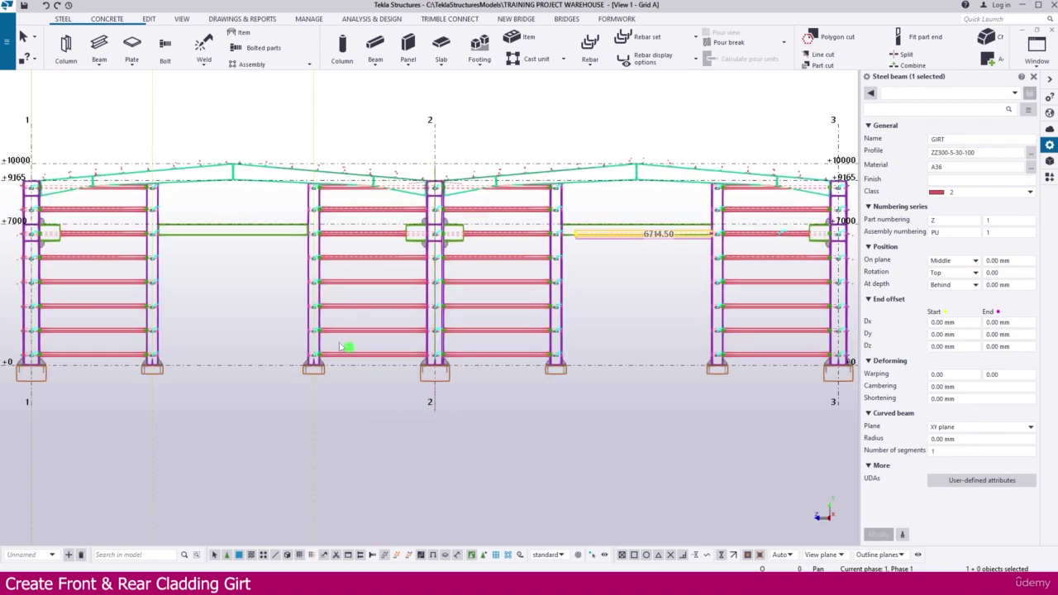
Delete the Cold rolled overlap component just below the +7000 level on the column nearest Grid 3 beside the opening
scroll(501, 306, up, 6)
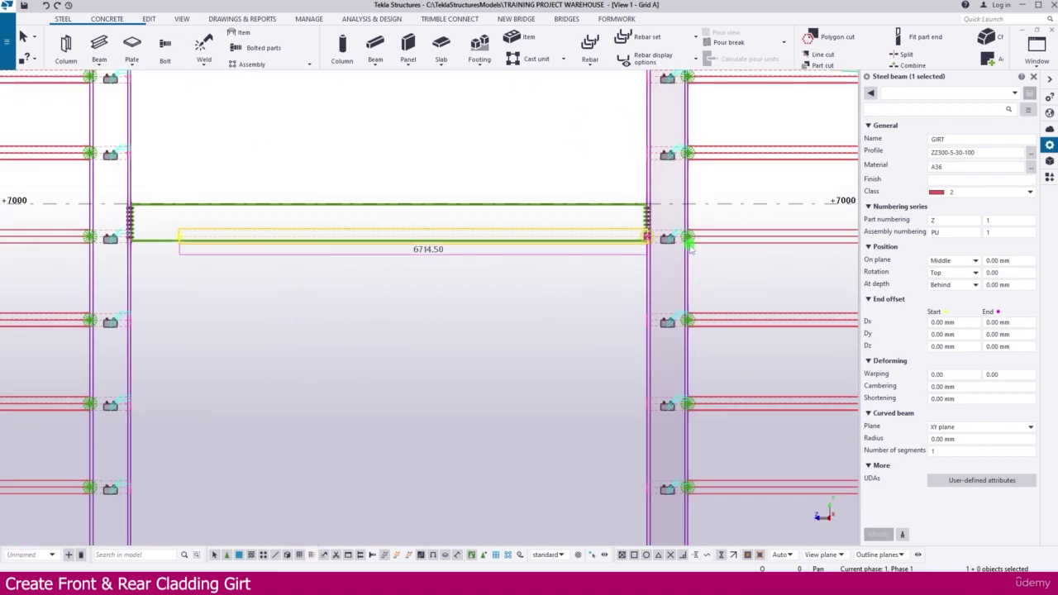
middle_drag(724, 270, 576, 281)
click(604, 281)
scroll(513, 244, up, 4)
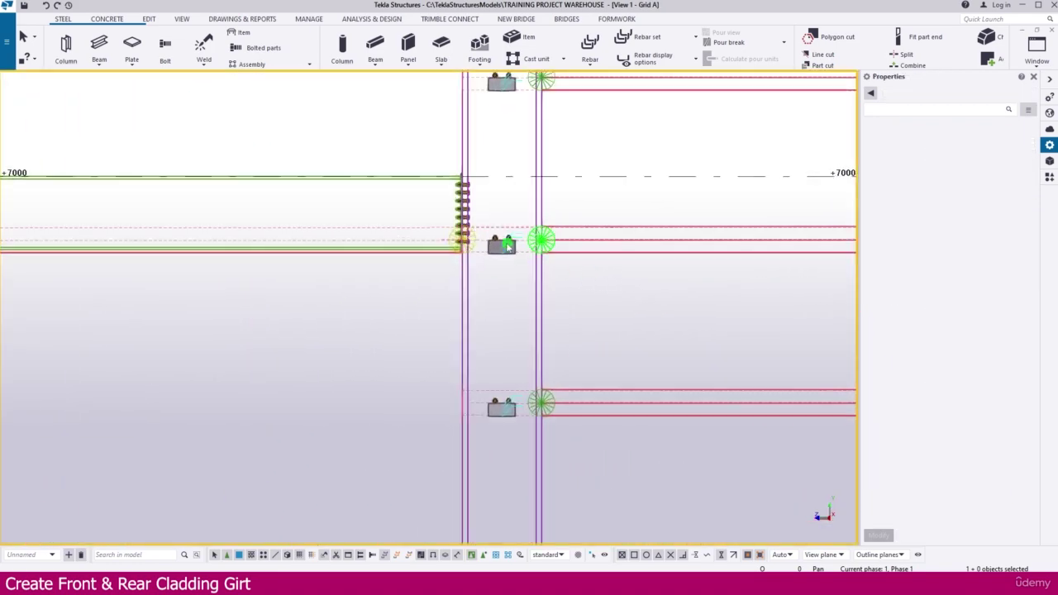
scroll(519, 246, up, 1)
click(522, 251)
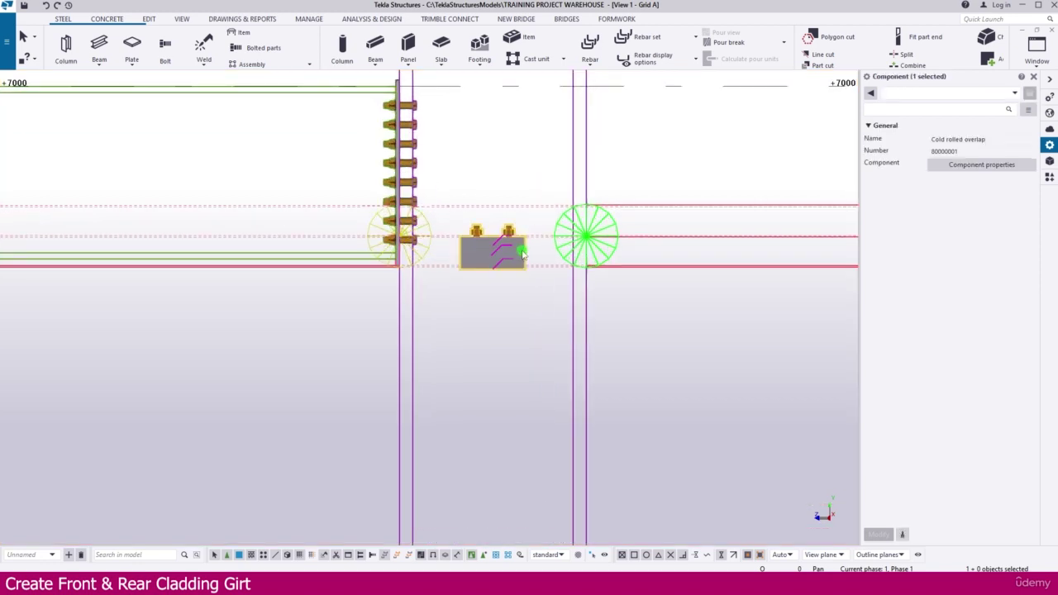
key(Delete)
Delete the two Cold rolled overlap components above the +7000 level on the same column
scroll(534, 278, down, 10)
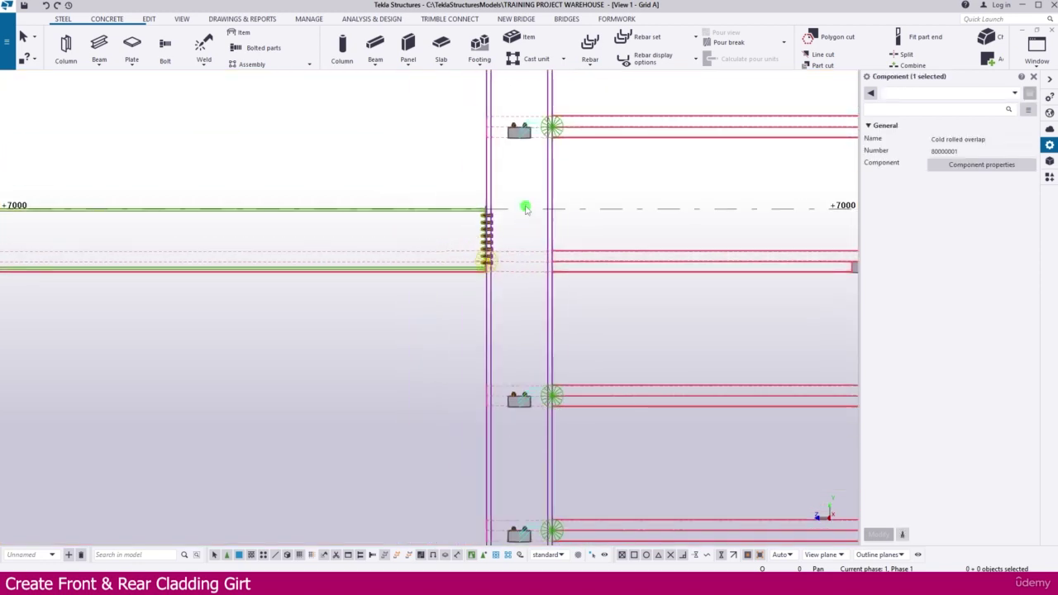
middle_drag(524, 206, 523, 294)
scroll(525, 209, up, 1)
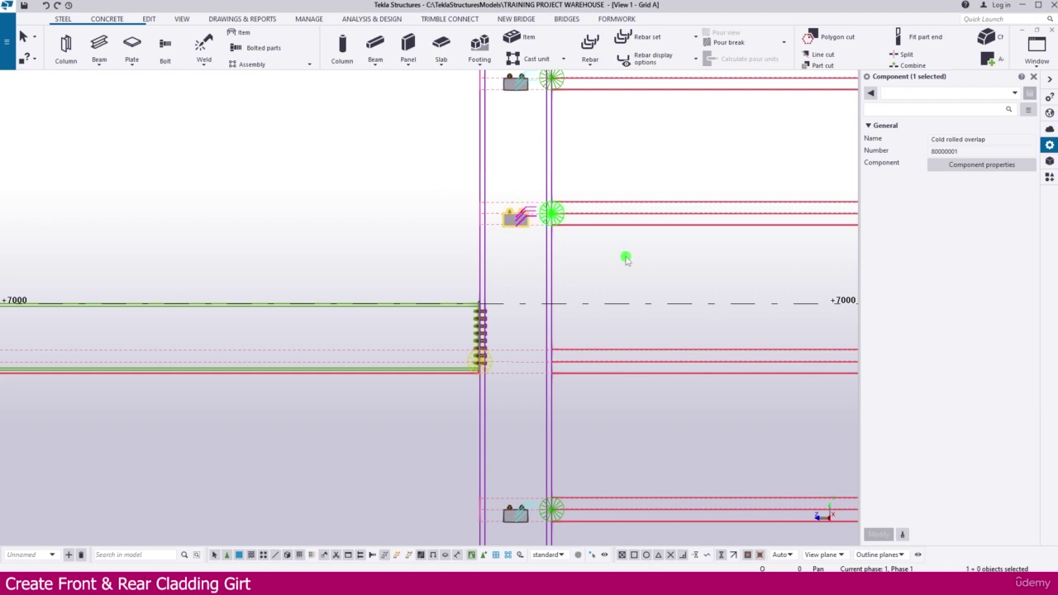
key(Delete)
scroll(620, 258, down, 3)
middle_drag(572, 204, 572, 300)
scroll(521, 216, up, 4)
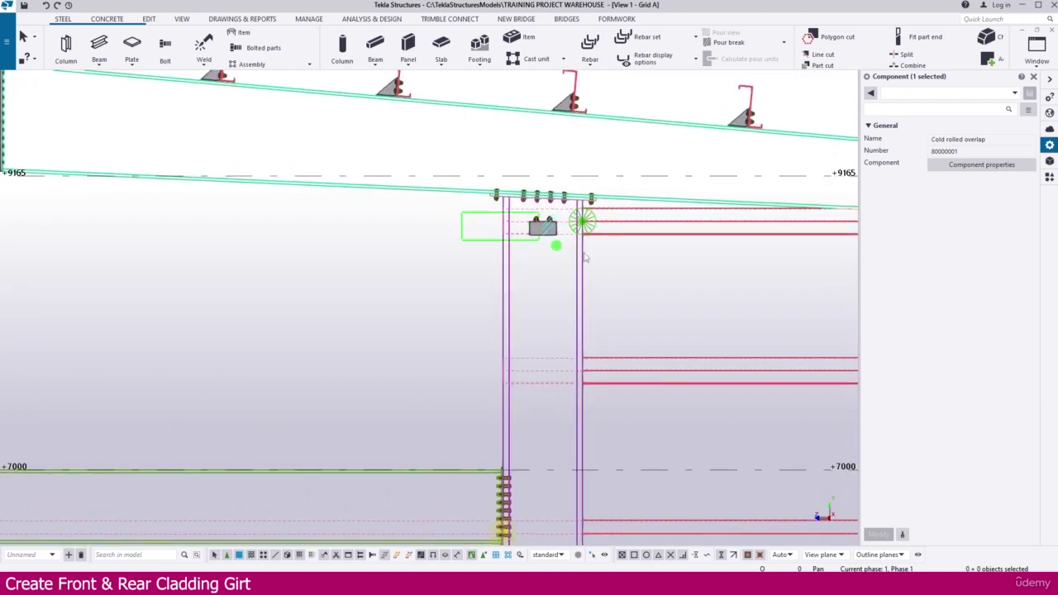
Delete the three uppermost Cold rolled overlap components on the opposite column of the opening, nearer Grid 2
scroll(647, 271, down, 6)
scroll(348, 277, up, 4)
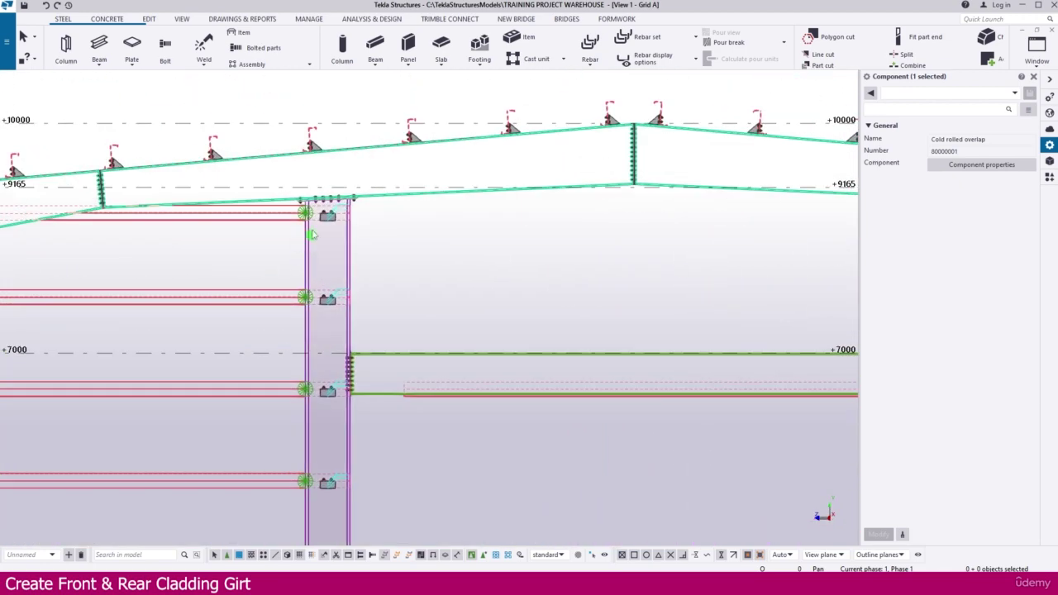
scroll(294, 210, up, 1)
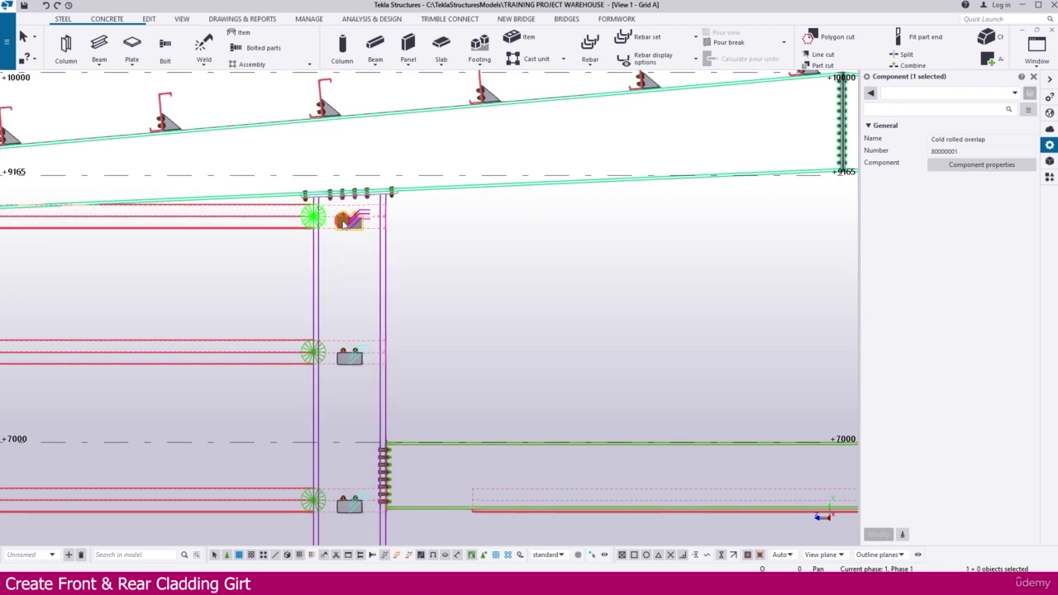
scroll(333, 261, down, 1)
scroll(359, 469, up, 2)
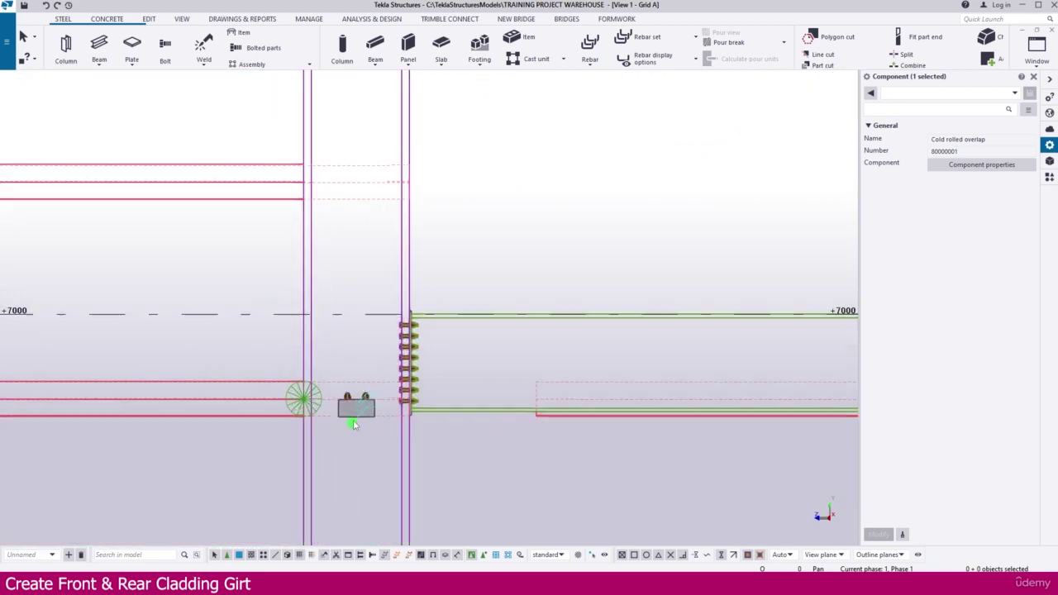
scroll(359, 412, down, 6)
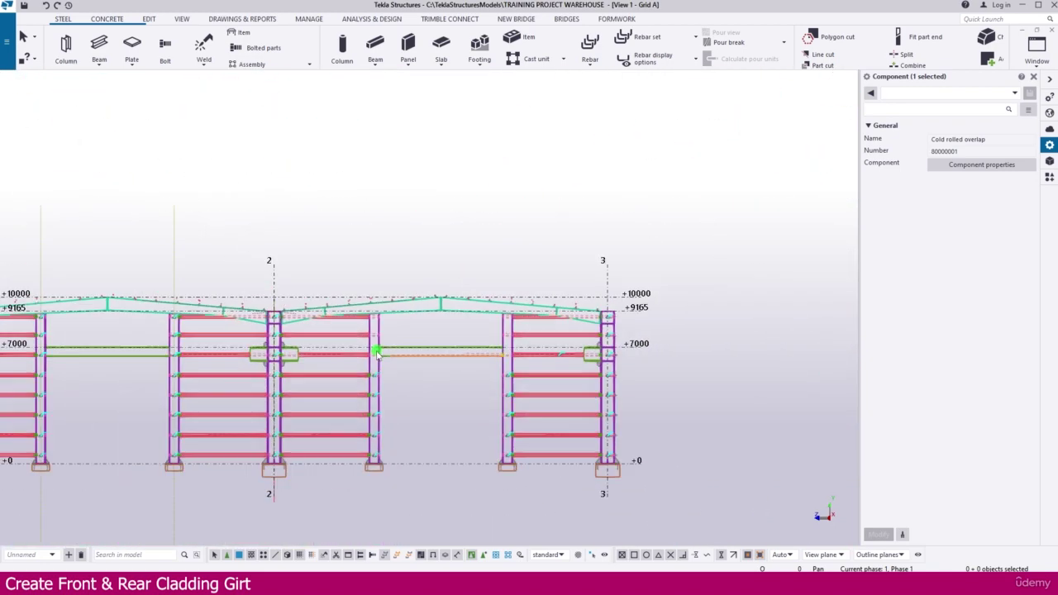
scroll(375, 471, up, 1)
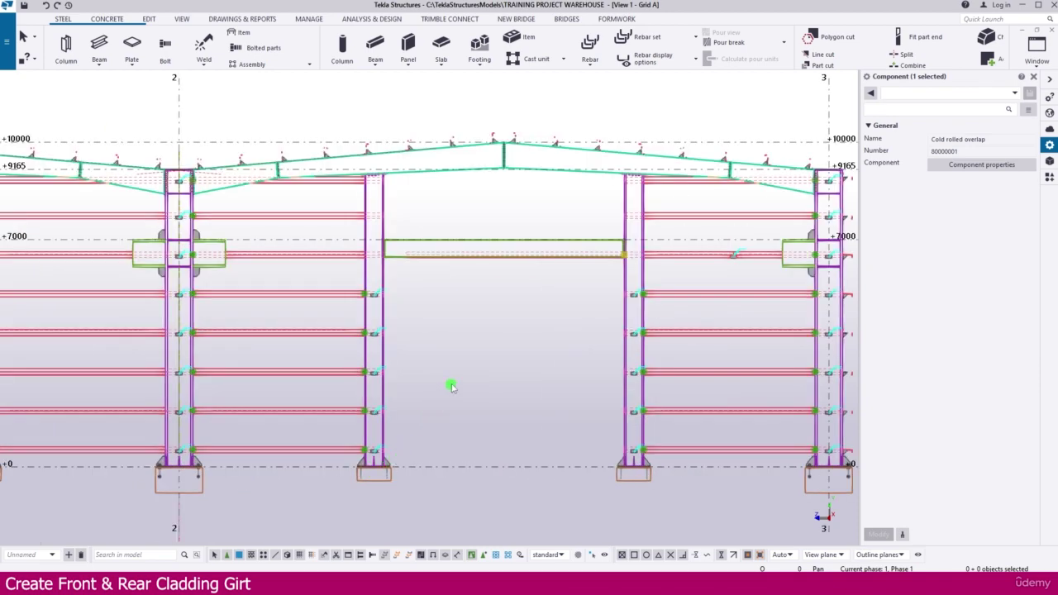
Draw a vertical construction line about 7425 mm long from the middle of that column's footing underside to the +7000 level
scroll(452, 386, down, 2)
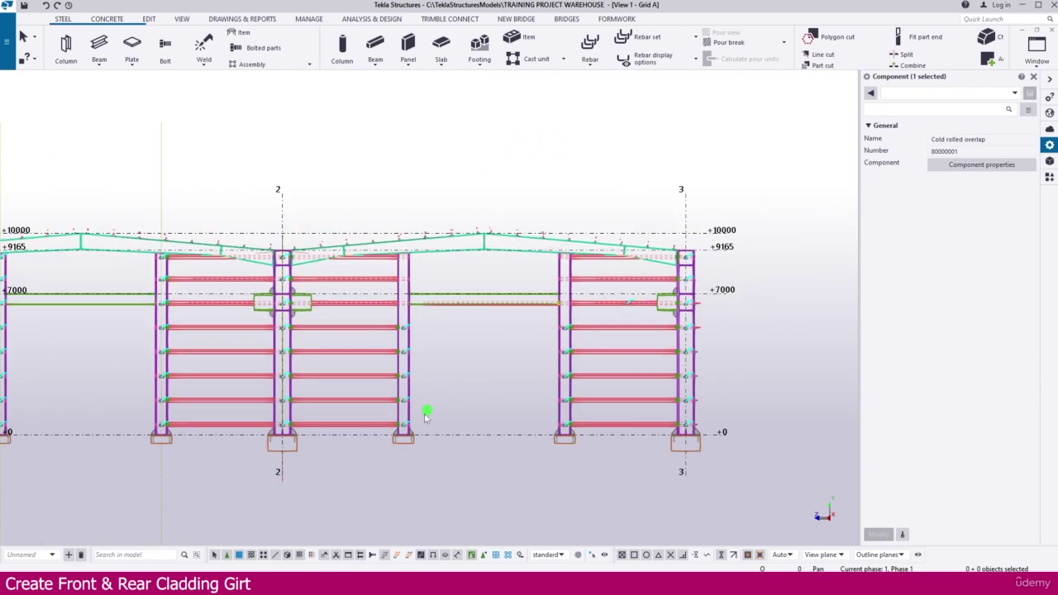
scroll(424, 416, up, 3)
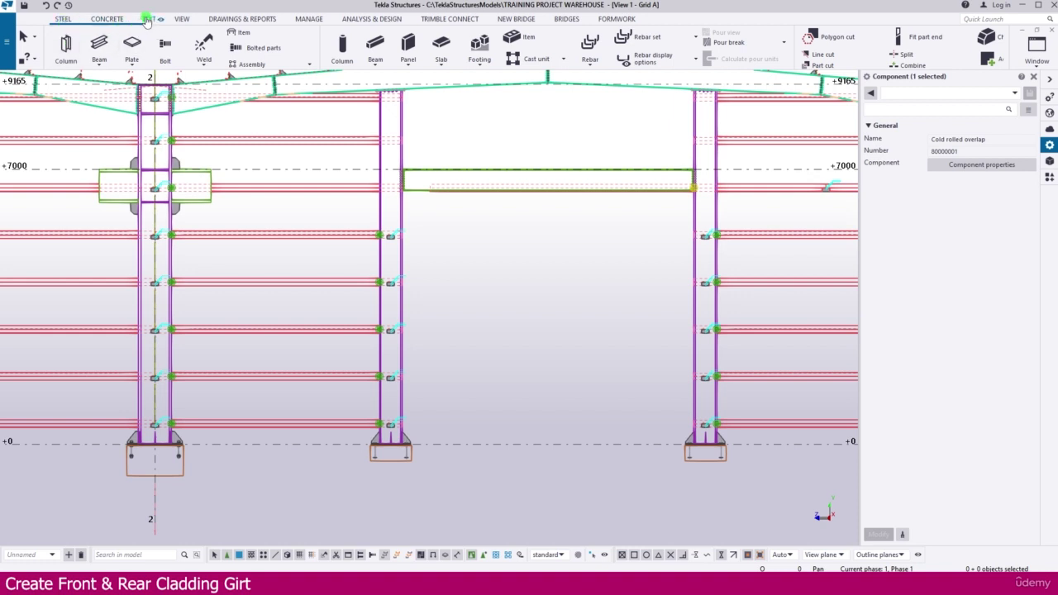
click(148, 19)
click(699, 40)
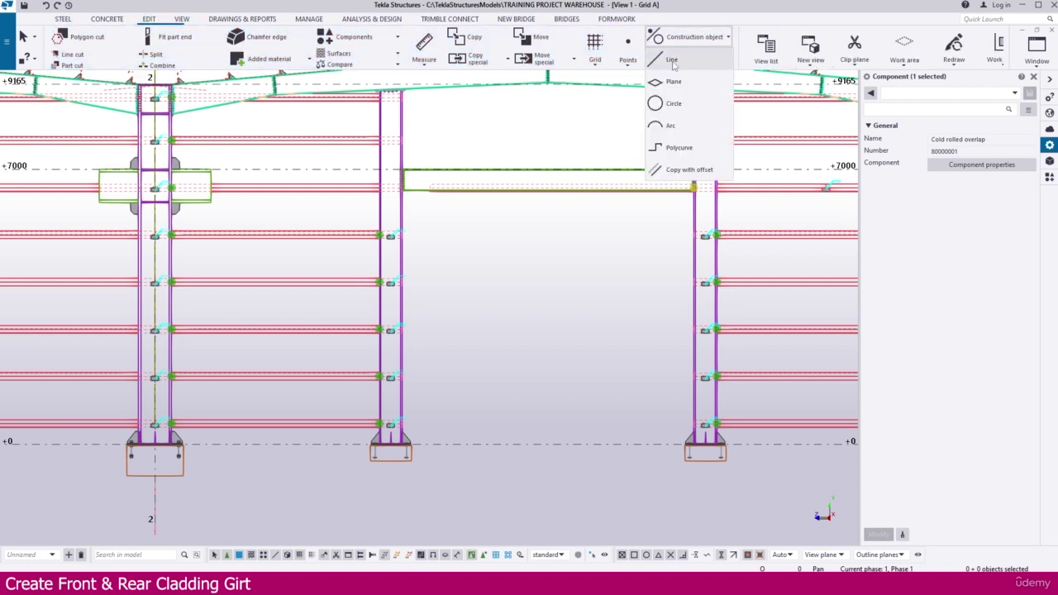
click(673, 61)
scroll(422, 472, up, 4)
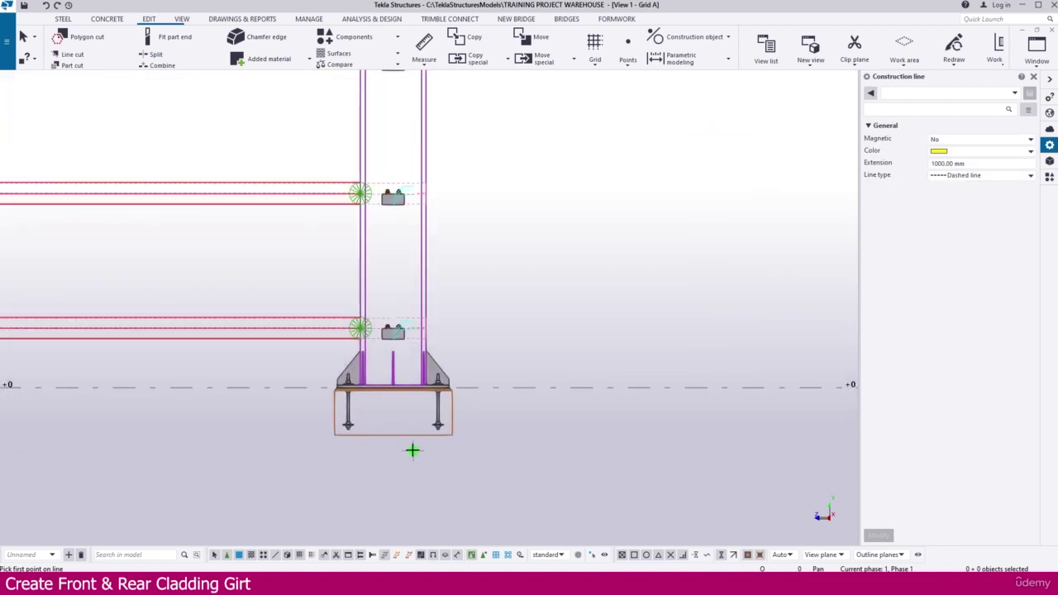
click(396, 433)
scroll(402, 432, down, 4)
scroll(473, 406, up, 4)
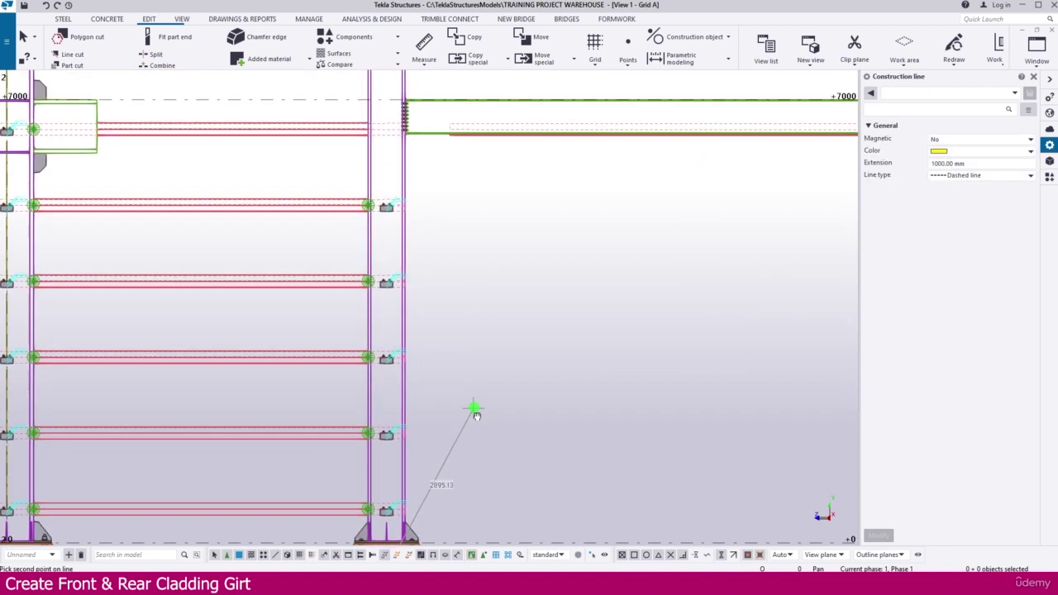
scroll(362, 278, up, 1)
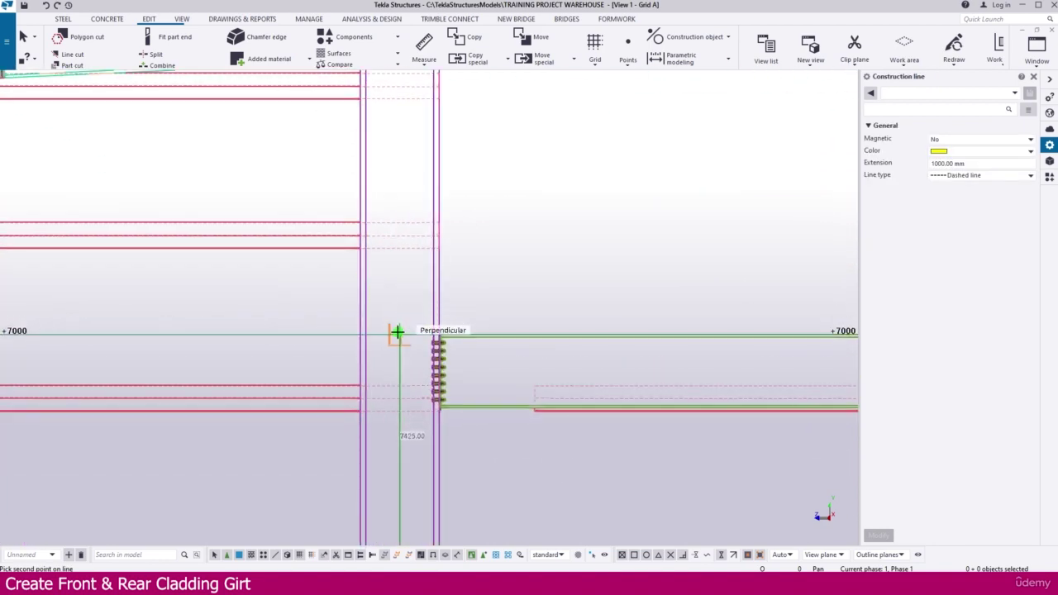
scroll(402, 310, down, 3)
key(Escape)
click(476, 249)
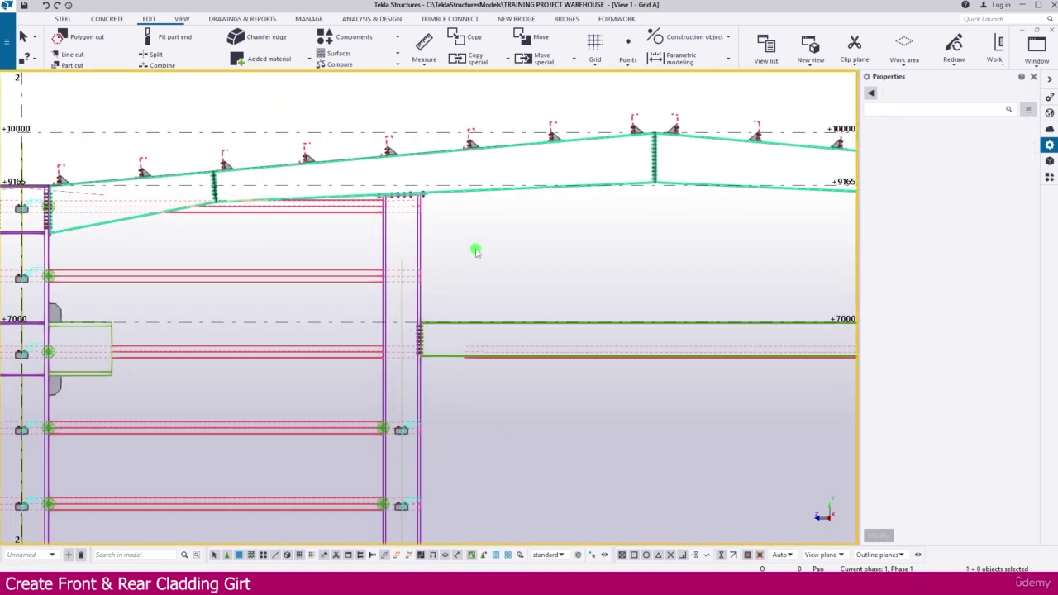
Move the opening-side ends of the three upper girts on the Grid 2 side back to the construction line at the column's middle
scroll(447, 236, up, 2)
click(398, 193)
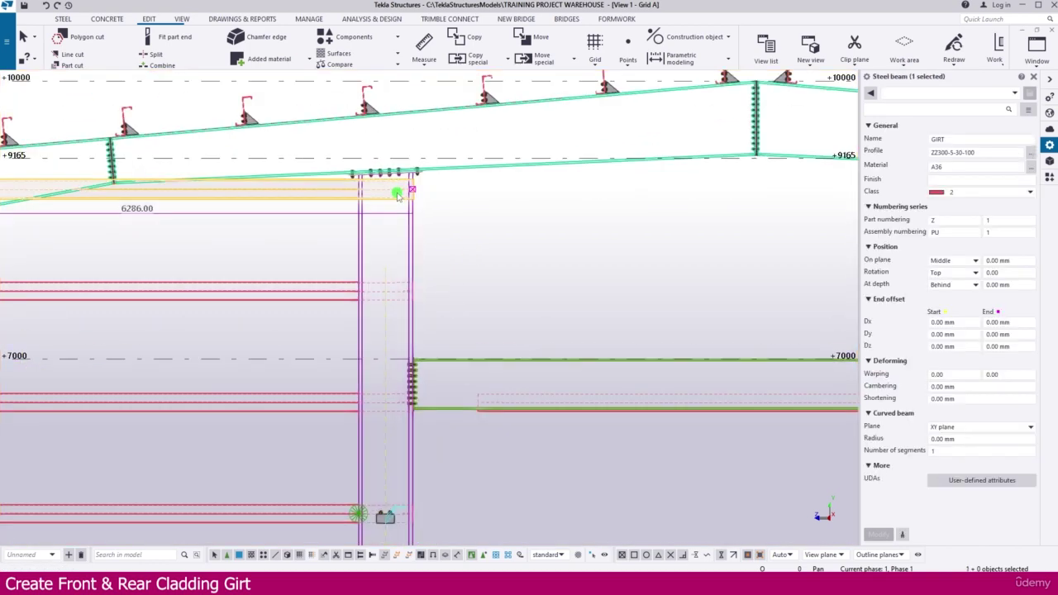
shift+click(401, 282)
shift+click(395, 395)
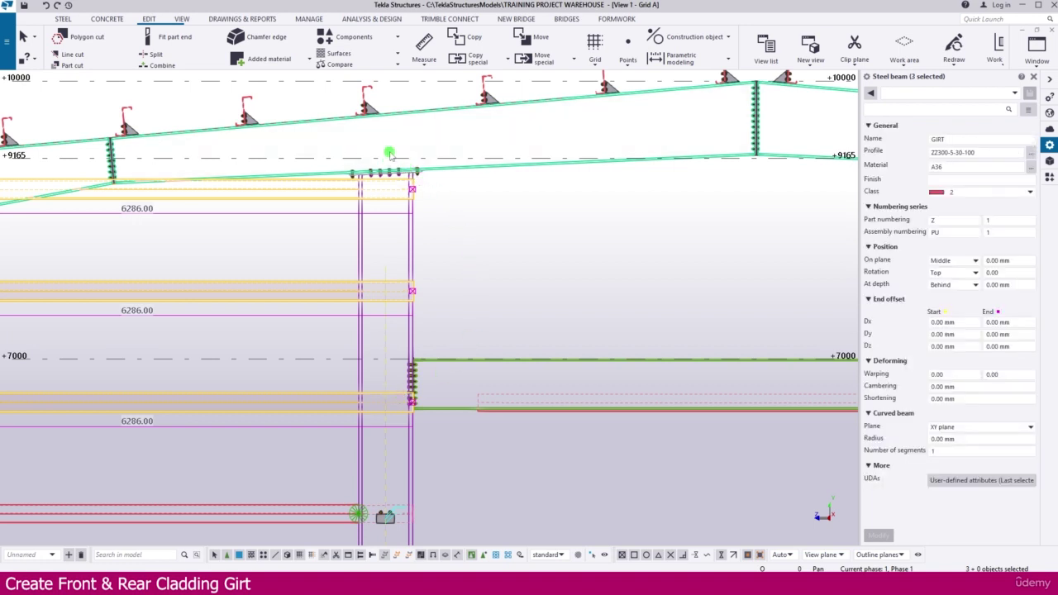
scroll(493, 454, up, 8)
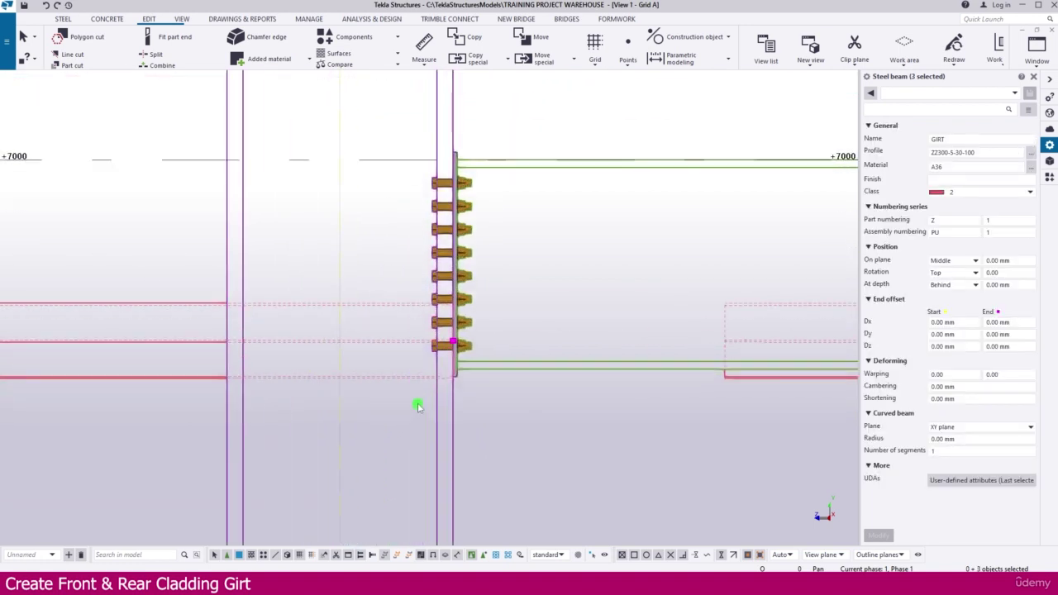
right_click(496, 379)
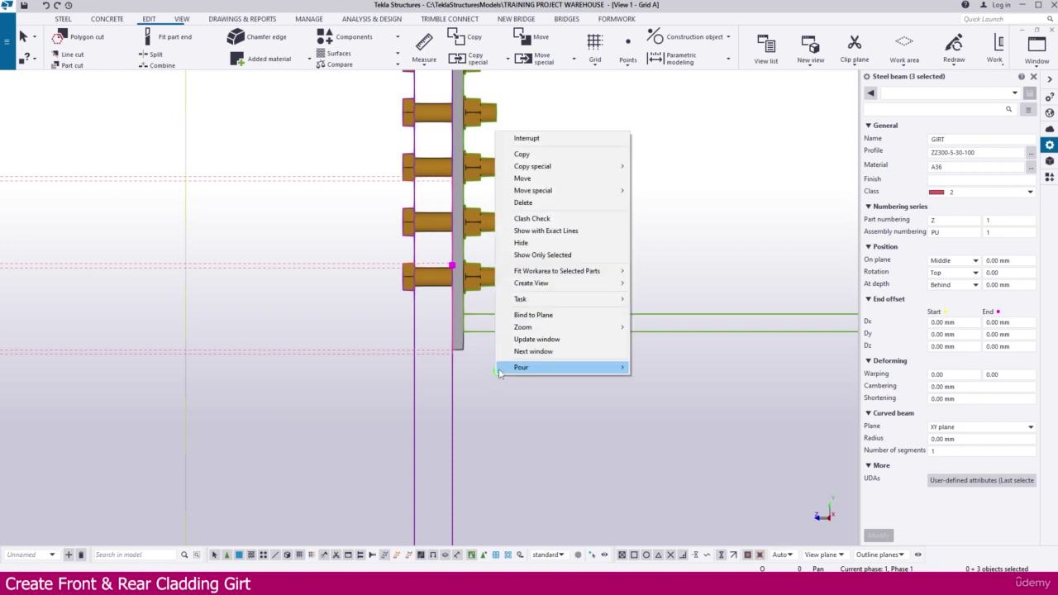
click(538, 177)
scroll(445, 357, up, 2)
scroll(445, 357, up, 3)
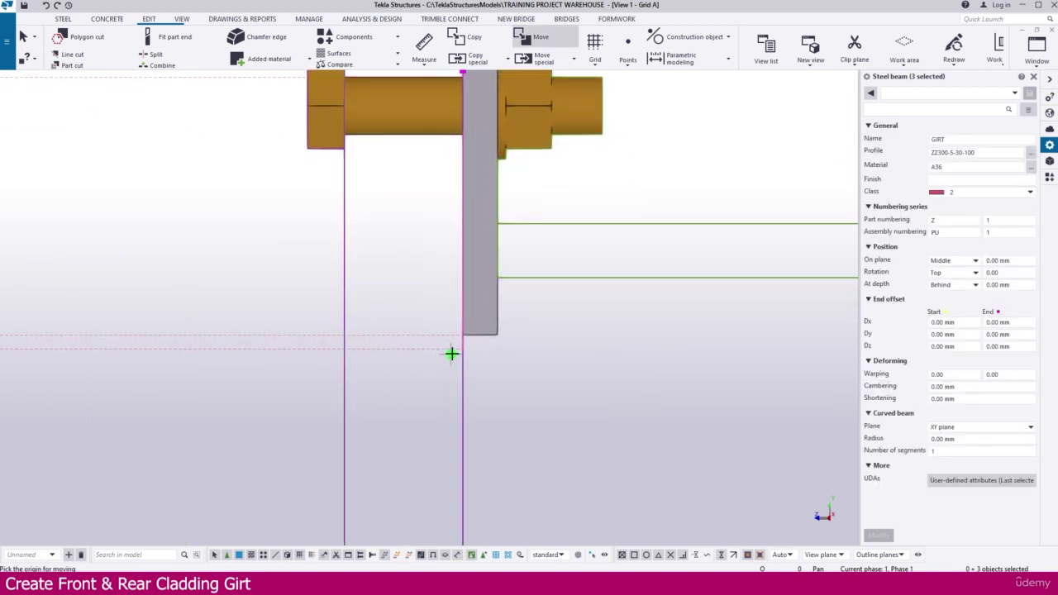
click(463, 307)
scroll(612, 361, down, 5)
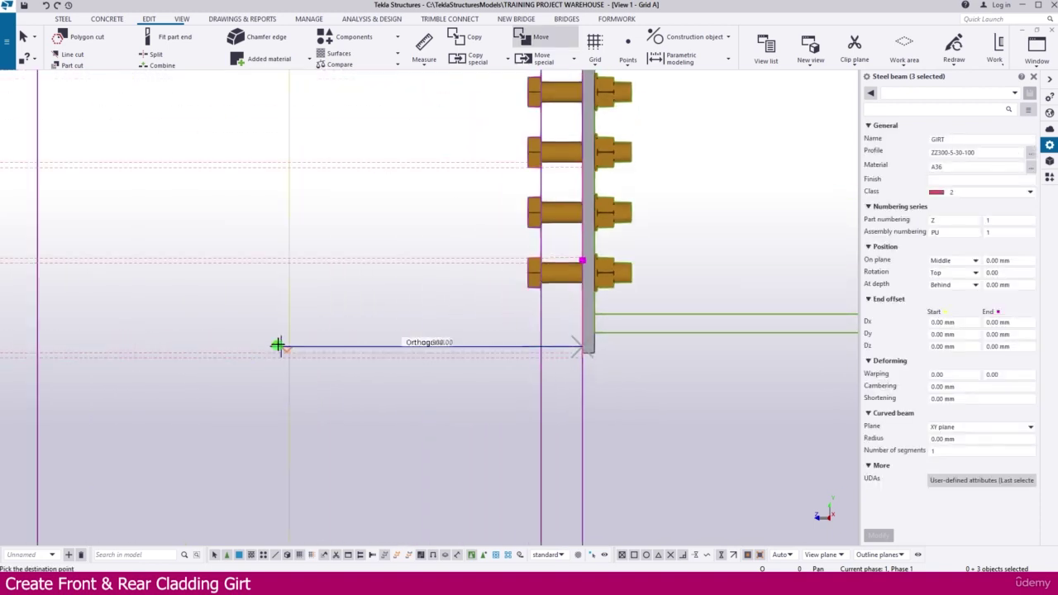
click(285, 344)
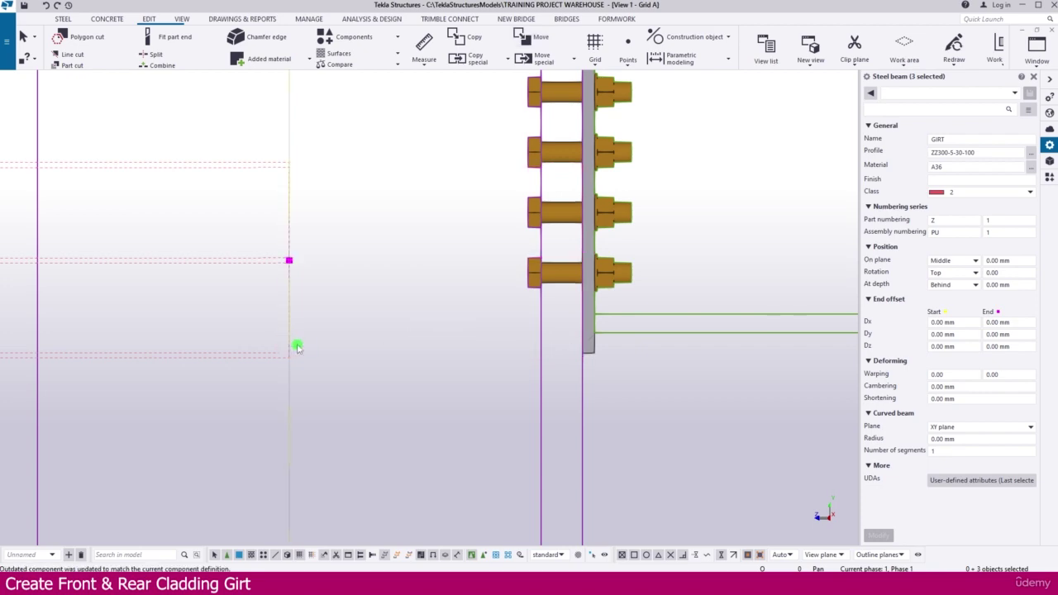
scroll(303, 331, down, 5)
scroll(302, 331, down, 5)
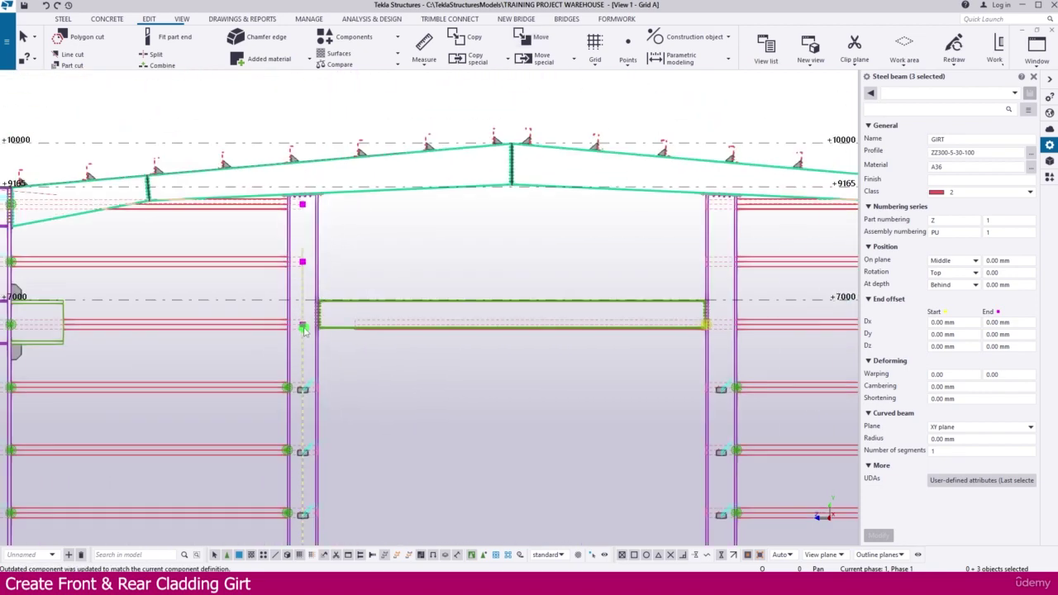
Draw a vertical construction line about 7425 mm long from the footing underside midpoint of the opening's column nearer Grid 3 to the +7000 level
scroll(581, 372, up, 2)
middle_drag(583, 373, 565, 363)
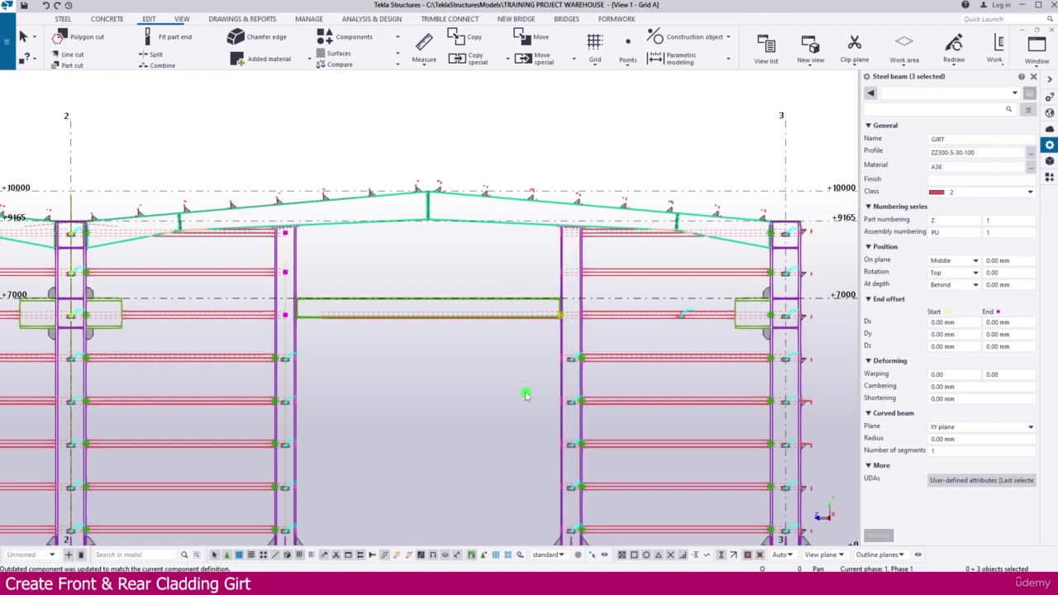
middle_drag(526, 395, 483, 355)
click(728, 36)
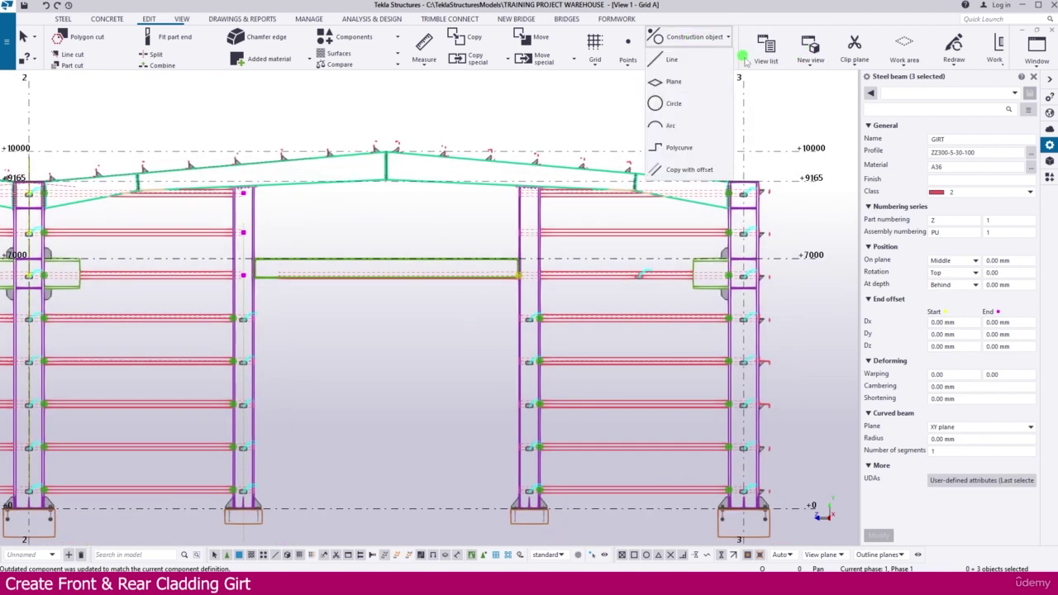
click(670, 59)
scroll(527, 535, up, 3)
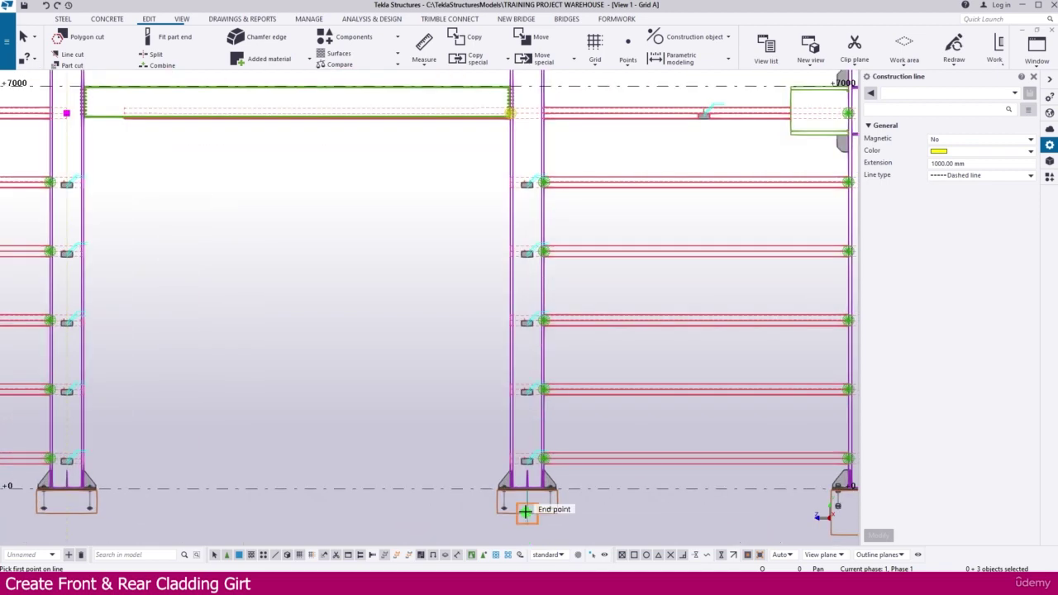
middle_drag(602, 218, 571, 394)
scroll(517, 251, up, 3)
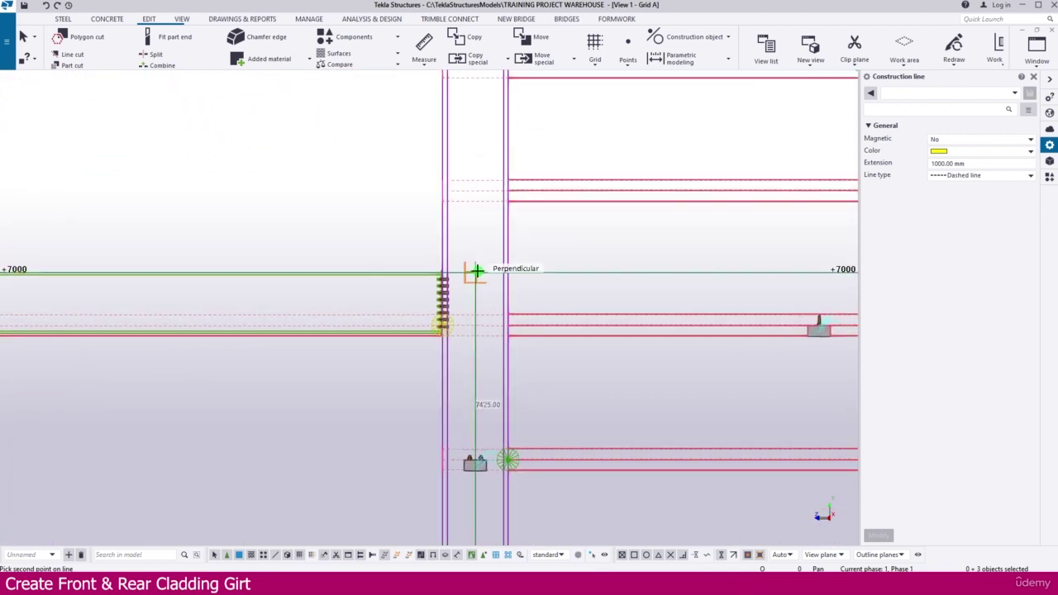
middle_drag(536, 233, 493, 327)
scroll(494, 327, down, 1)
key(Escape)
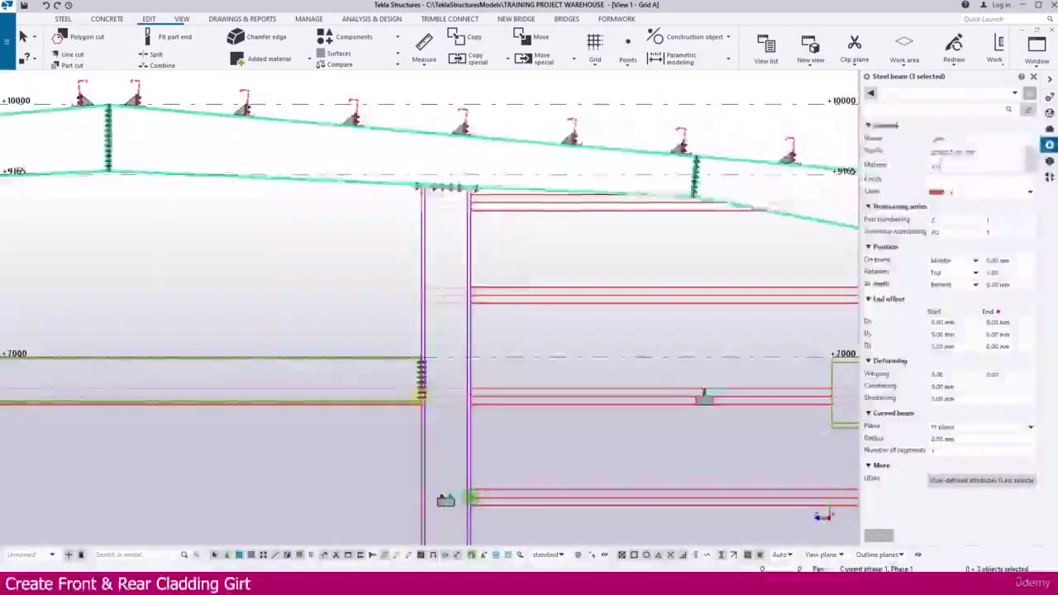
Move the opening-side ends of the three upper girts on the Grid 3 side 292 mm back to the new construction line
click(509, 210)
ctrl+click(503, 294)
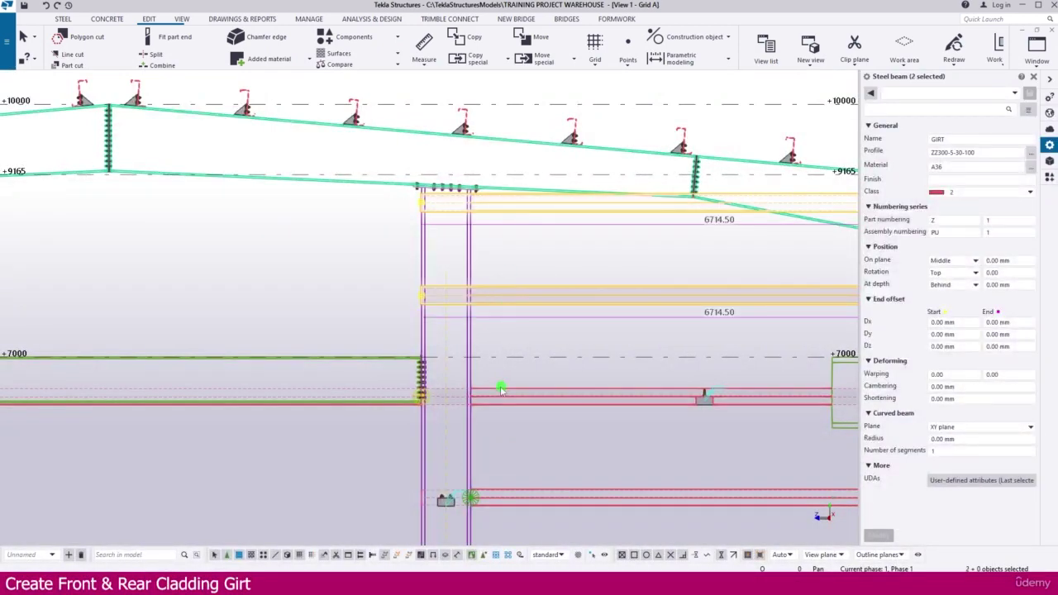
ctrl+click(495, 399)
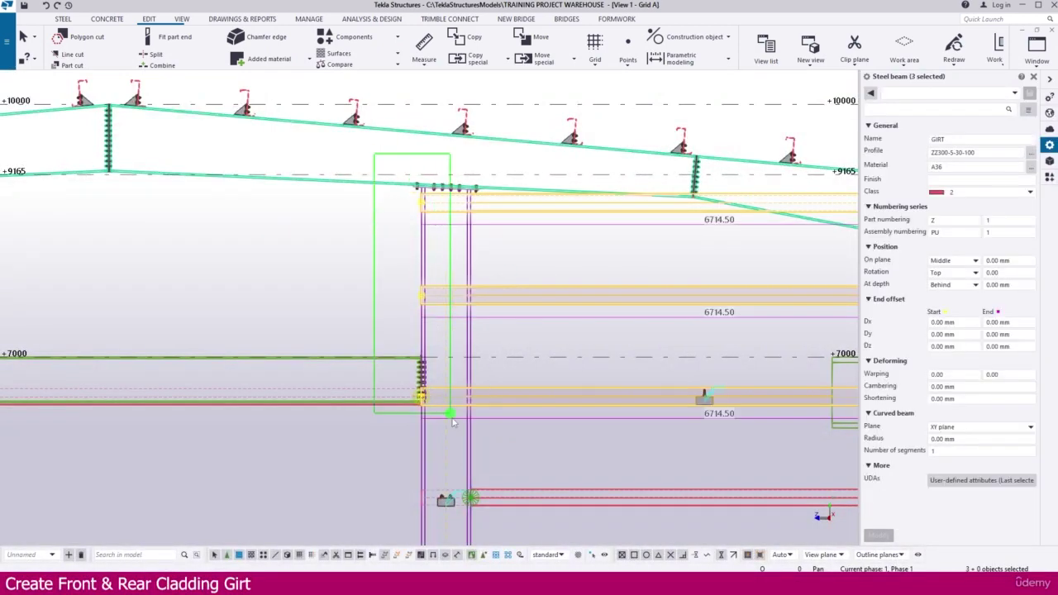
drag(477, 459, 477, 458)
scroll(405, 343, up, 6)
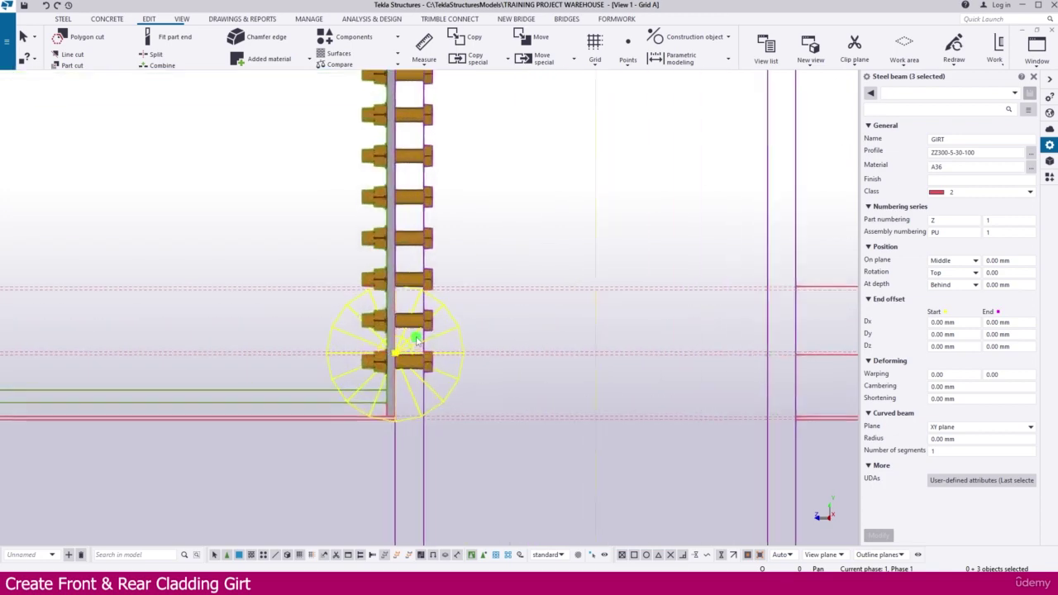
right_click(516, 207)
click(545, 252)
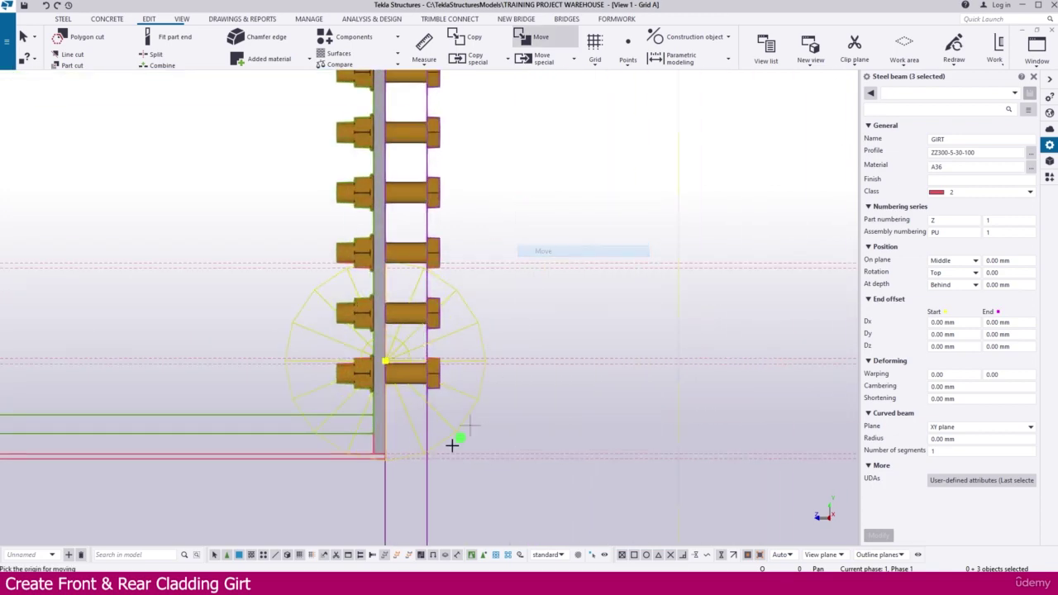
scroll(376, 445, up, 4)
scroll(376, 430, up, 1)
scroll(376, 403, down, 5)
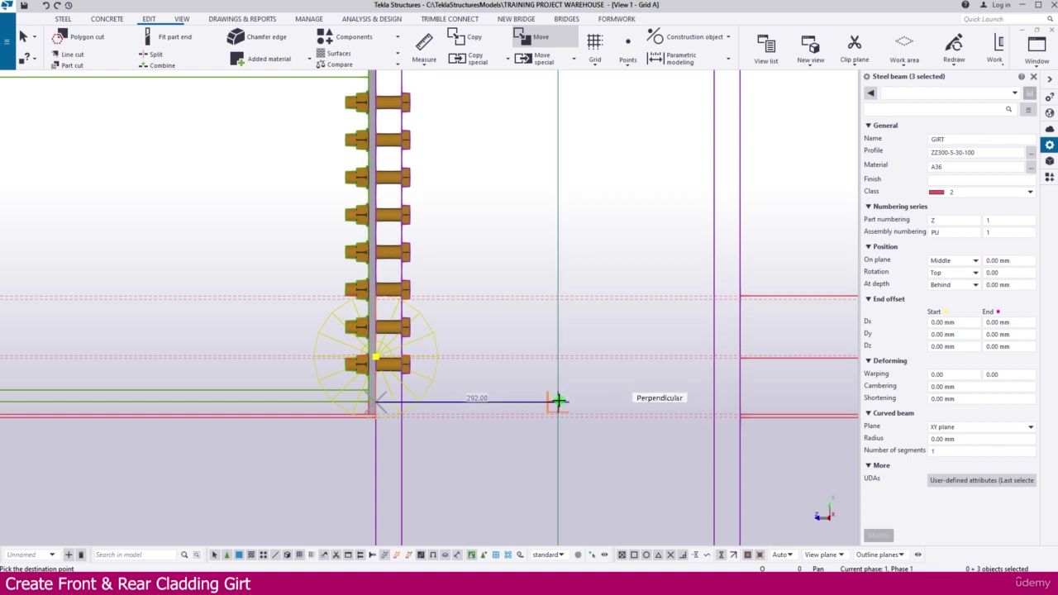
click(559, 401)
scroll(571, 372, down, 8)
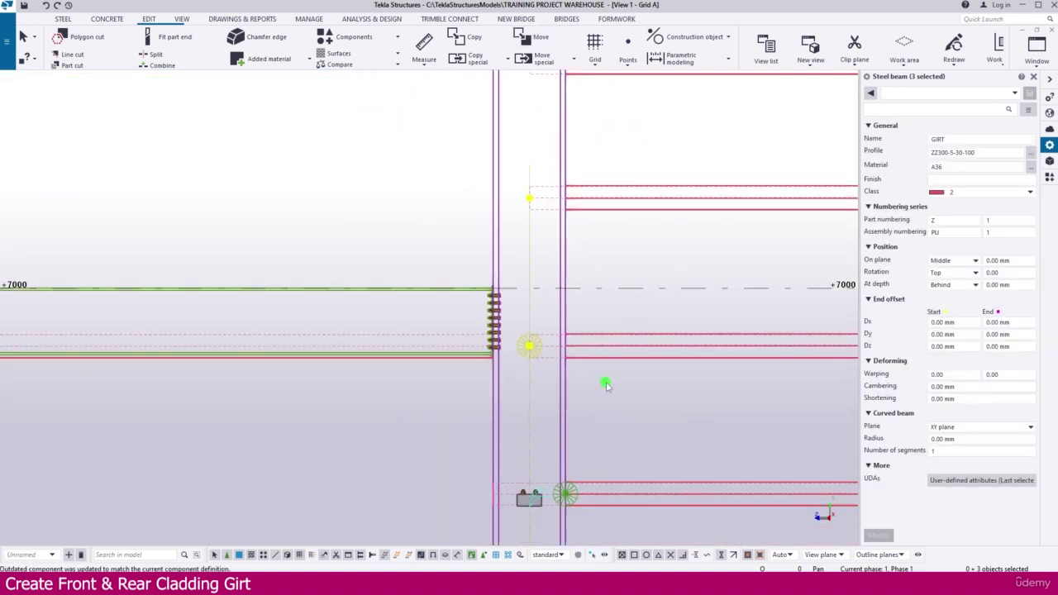
Delete the Cold rolled overlap component below the +7000 level and the construction line on the column nearer Grid 3
scroll(536, 350, up, 3)
click(541, 339)
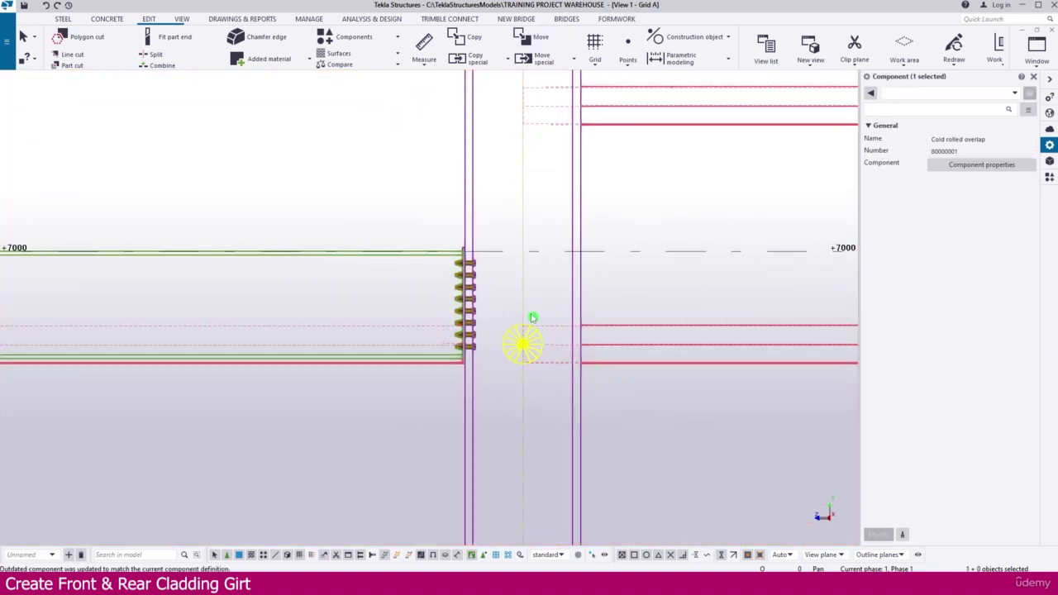
click(524, 299)
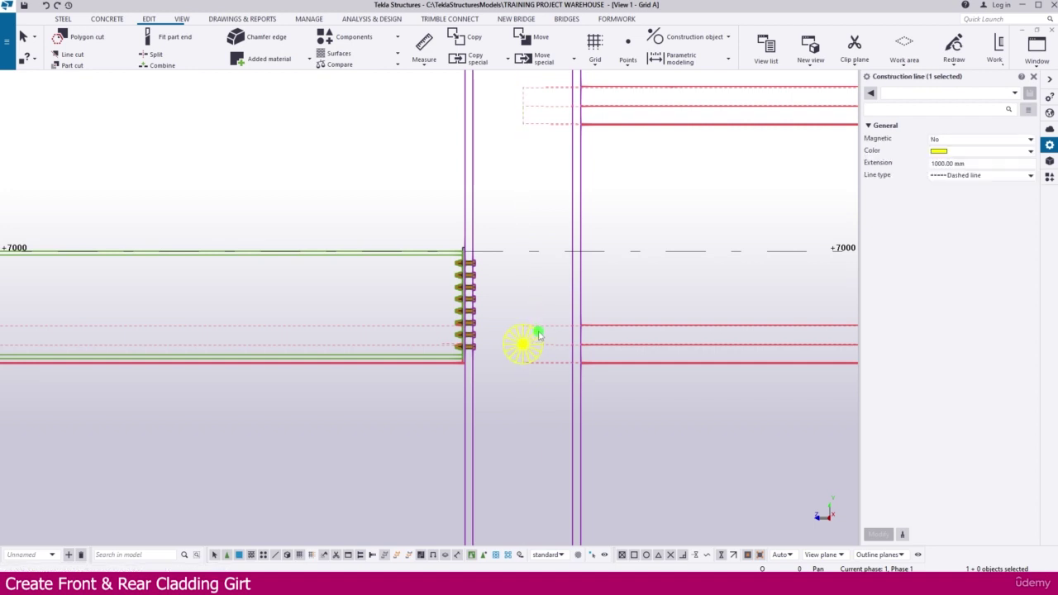
key(Delete)
scroll(540, 334, down, 2)
middle_drag(539, 334, 566, 349)
scroll(538, 299, down, 3)
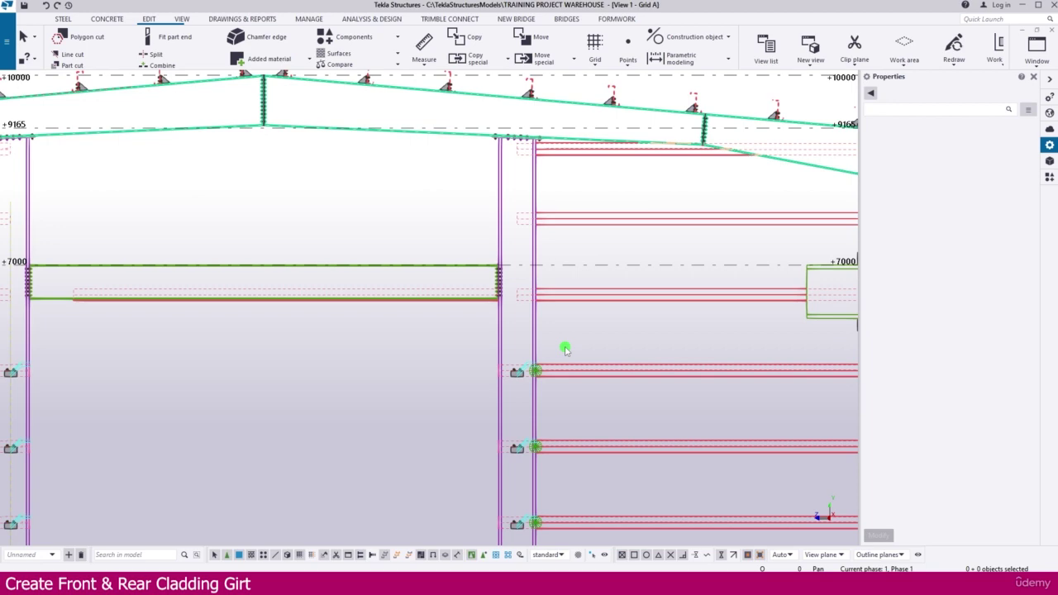
Extend the Grid 3 end of the girt crossing the opening by 292 mm to meet the end of the adjoining girt
scroll(562, 344, down, 1)
scroll(229, 314, up, 2)
click(258, 309)
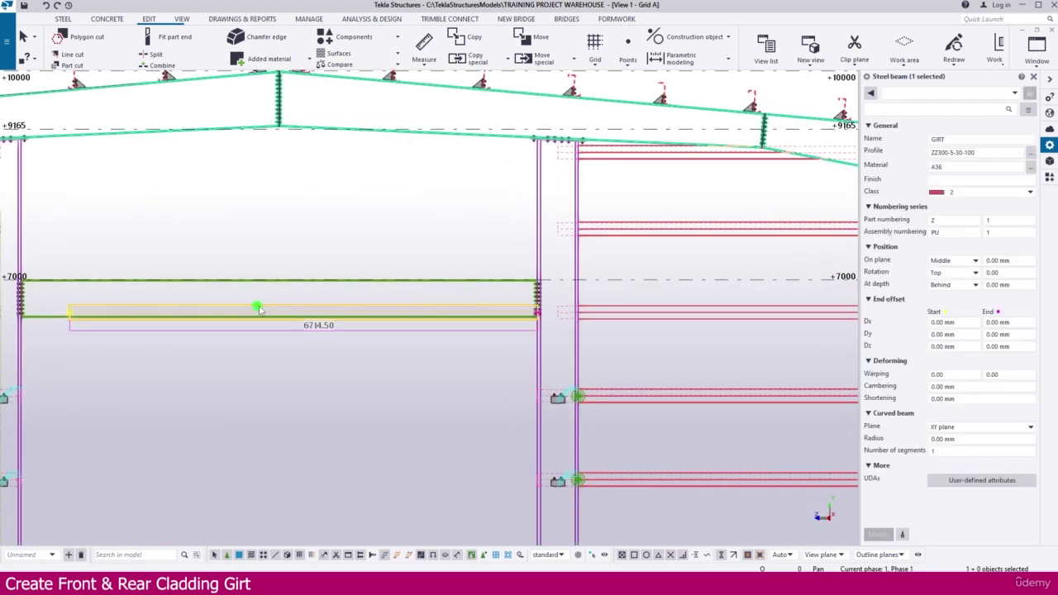
scroll(448, 247, up, 5)
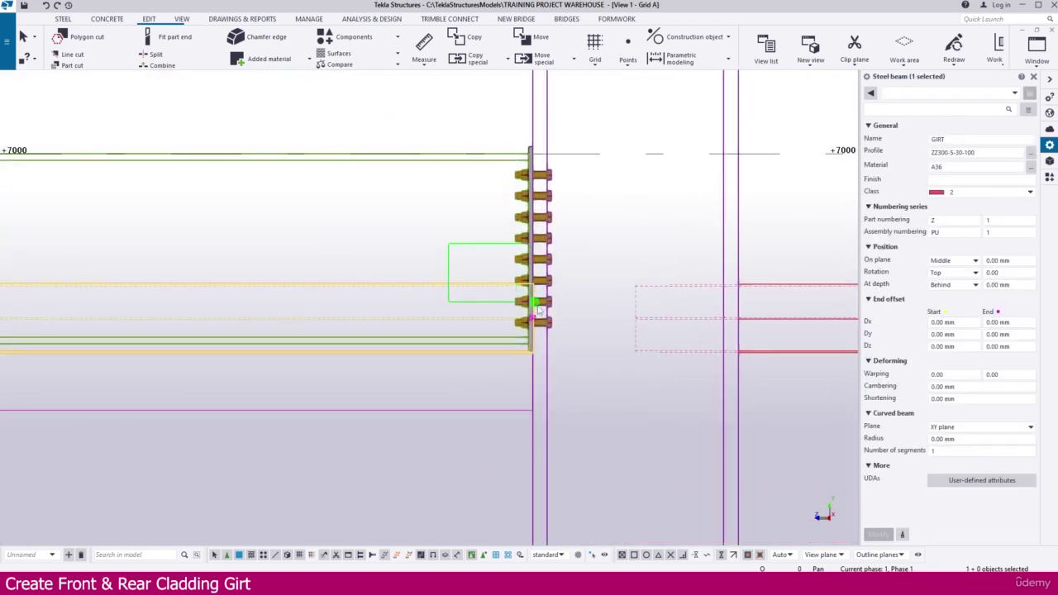
drag(598, 369, 595, 364)
scroll(584, 322, up, 4)
right_click(569, 291)
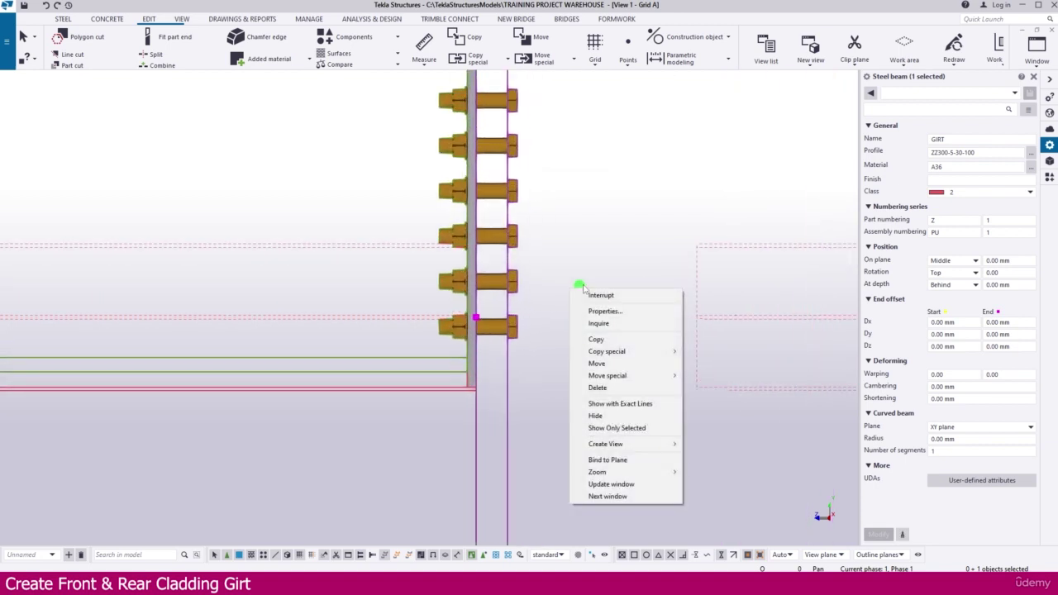
click(599, 363)
scroll(480, 389, up, 5)
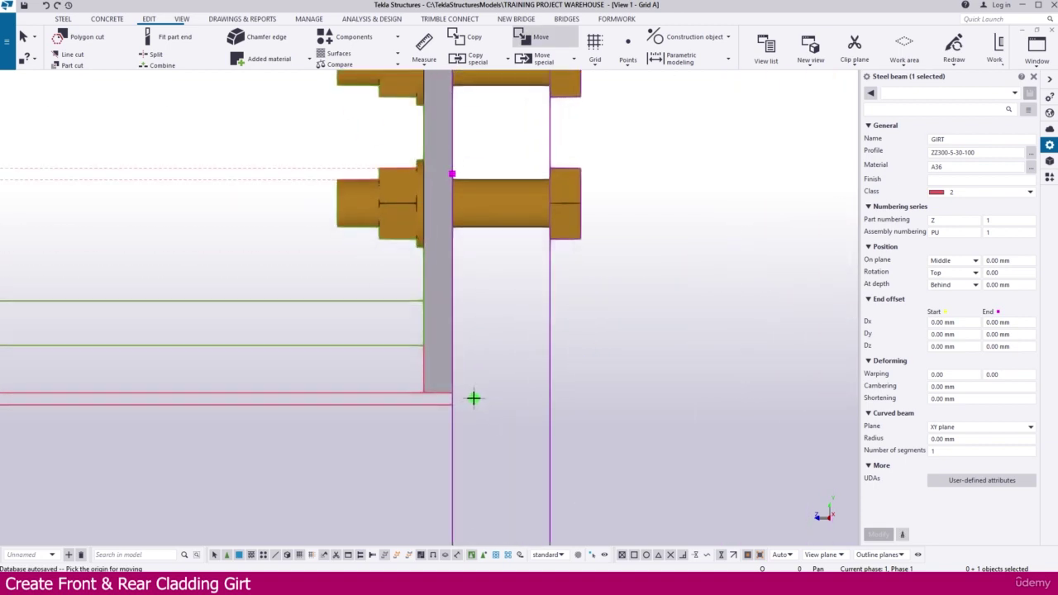
click(442, 408)
scroll(439, 407, down, 6)
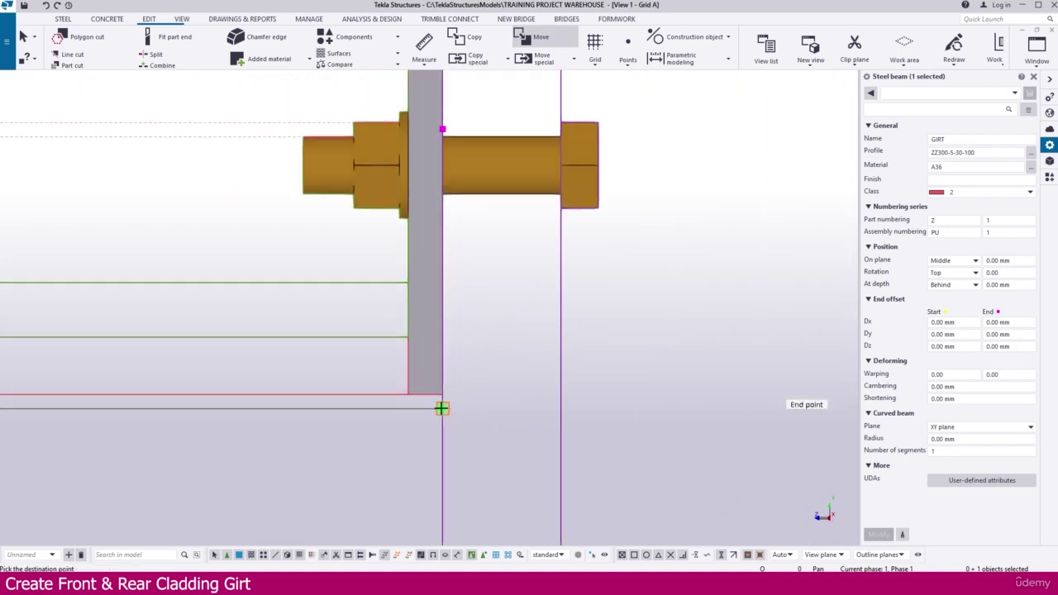
scroll(678, 408, up, 2)
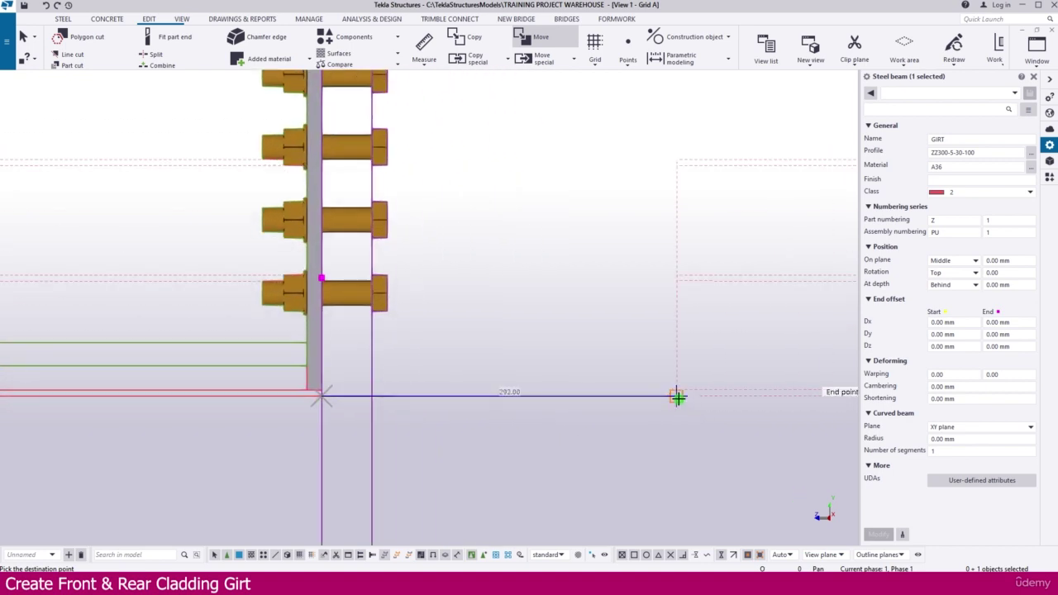
click(678, 398)
scroll(661, 374, down, 5)
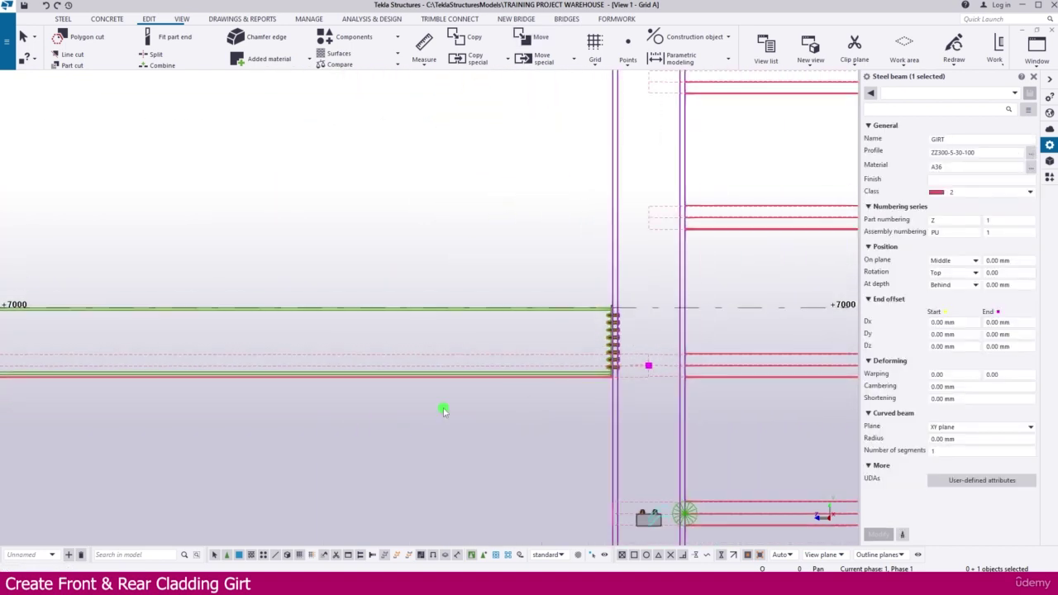
Extend the Grid 2 end of the girt crossing the opening by 993.5 mm to the column's construction line, and delete that line
middle_drag(281, 411, 634, 383)
middle_drag(123, 310, 367, 309)
click(383, 219)
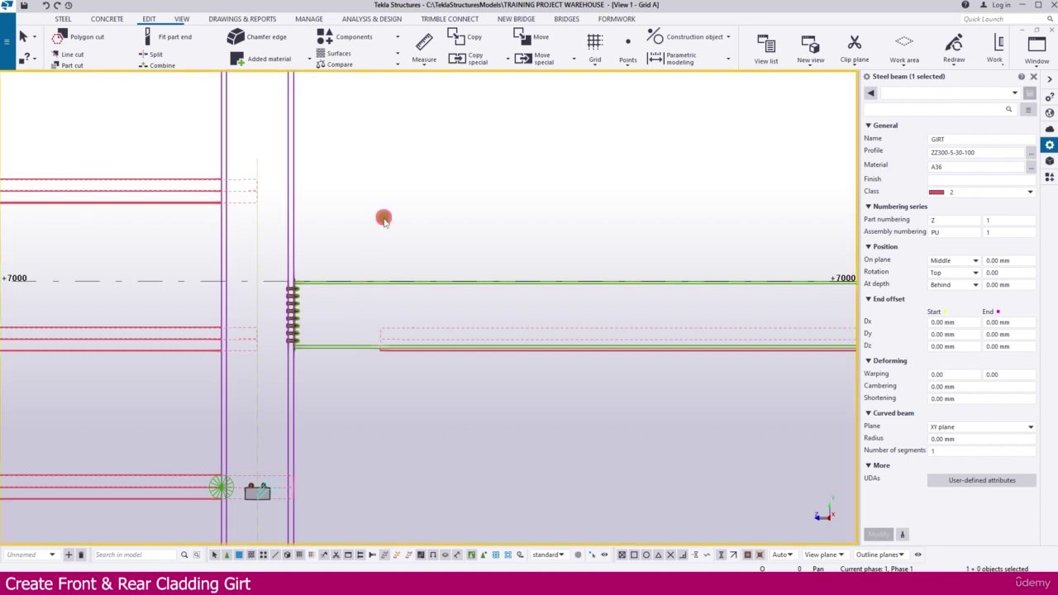
click(383, 219)
click(395, 332)
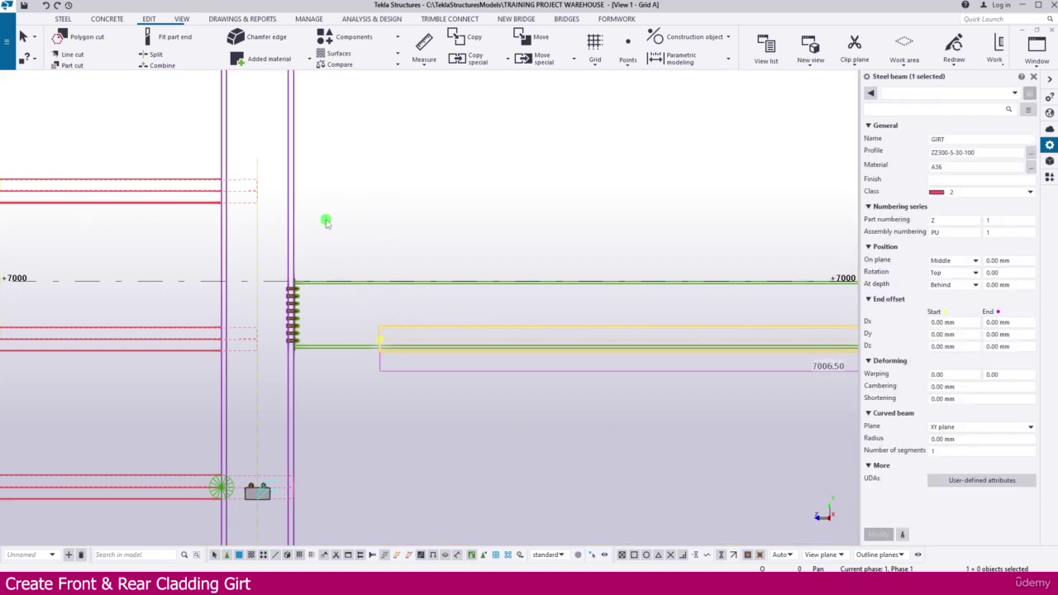
right_click(387, 197)
click(430, 271)
scroll(368, 347, up, 5)
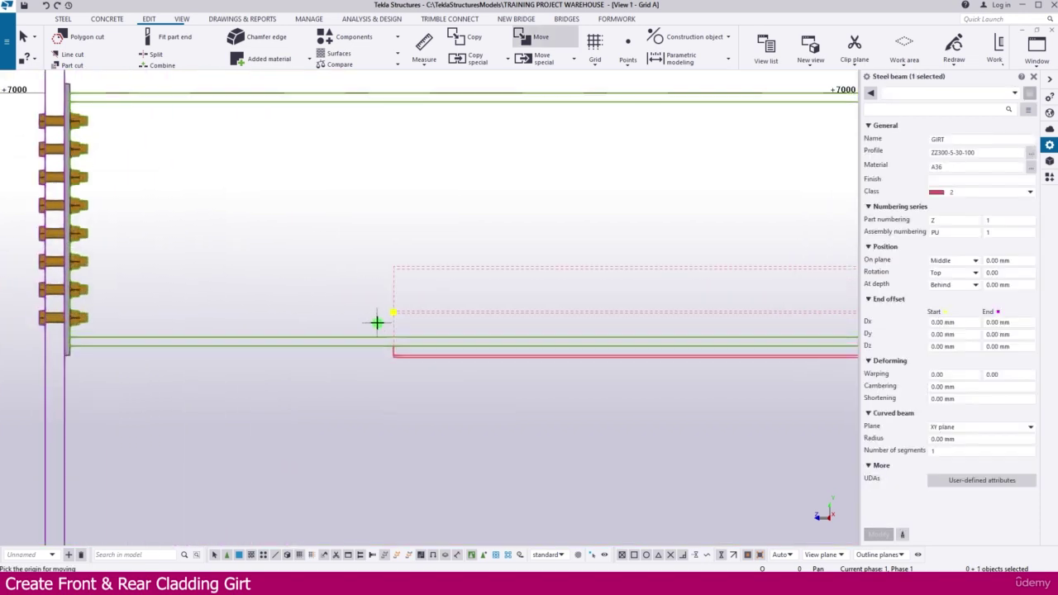
scroll(382, 321, up, 2)
scroll(385, 379, up, 3)
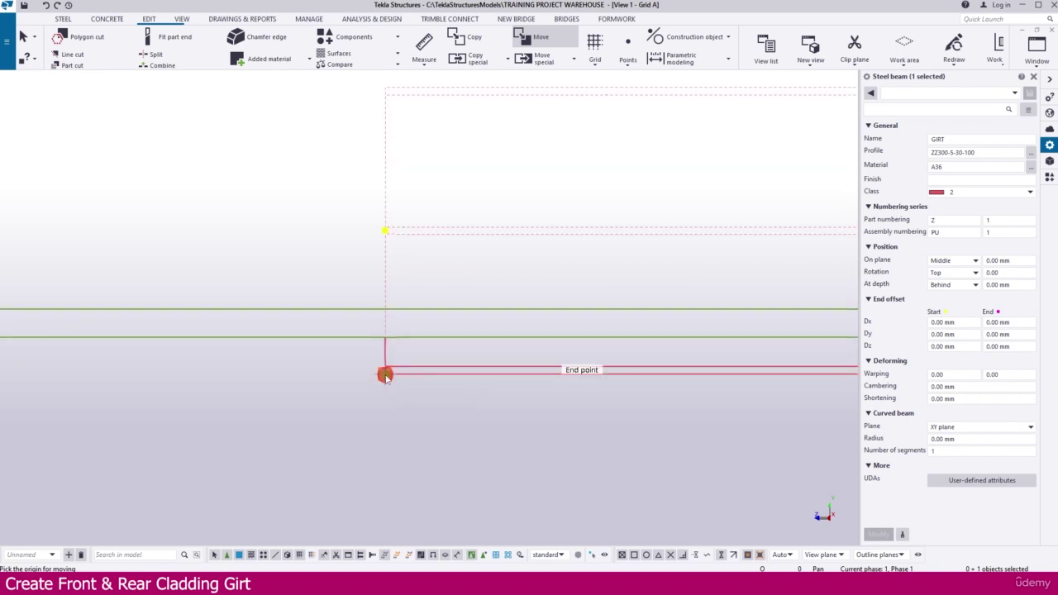
scroll(480, 368, down, 6)
middle_drag(82, 388, 439, 371)
scroll(439, 371, down, 2)
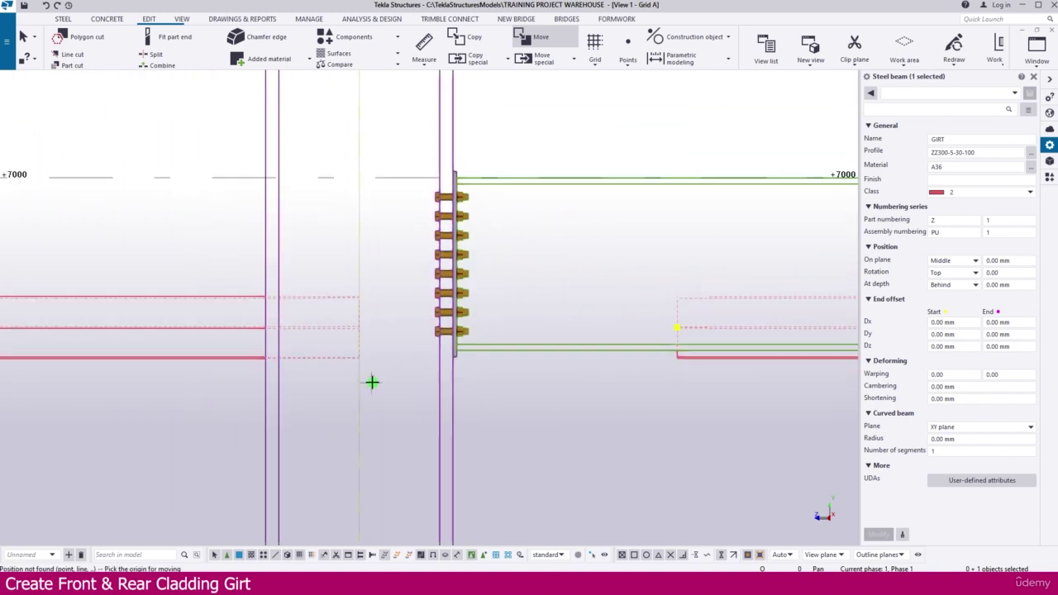
scroll(638, 371, up, 2)
scroll(703, 352, up, 3)
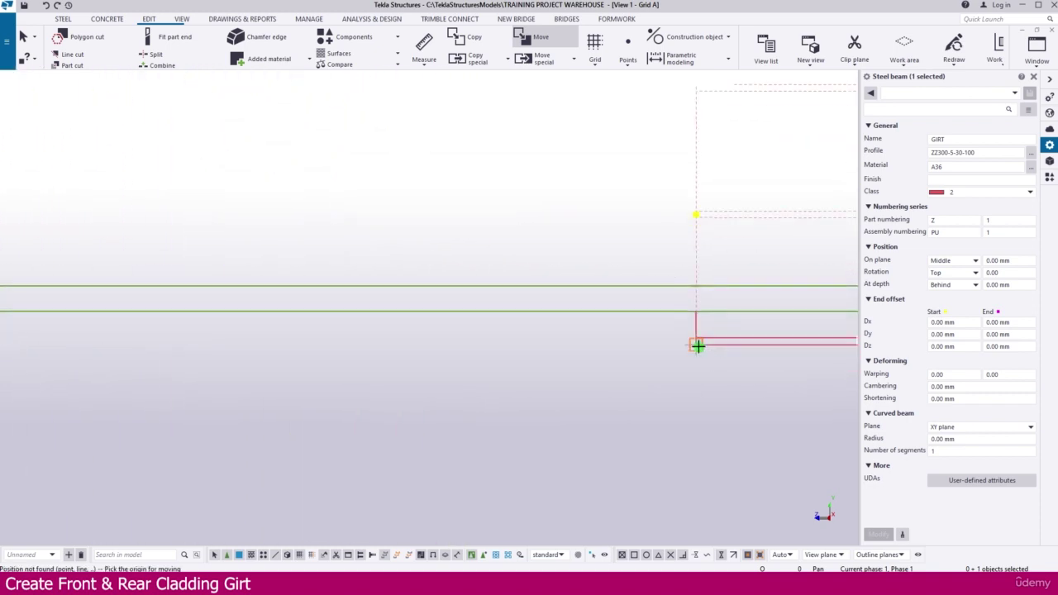
click(699, 346)
scroll(702, 383, down, 3)
scroll(350, 385, up, 4)
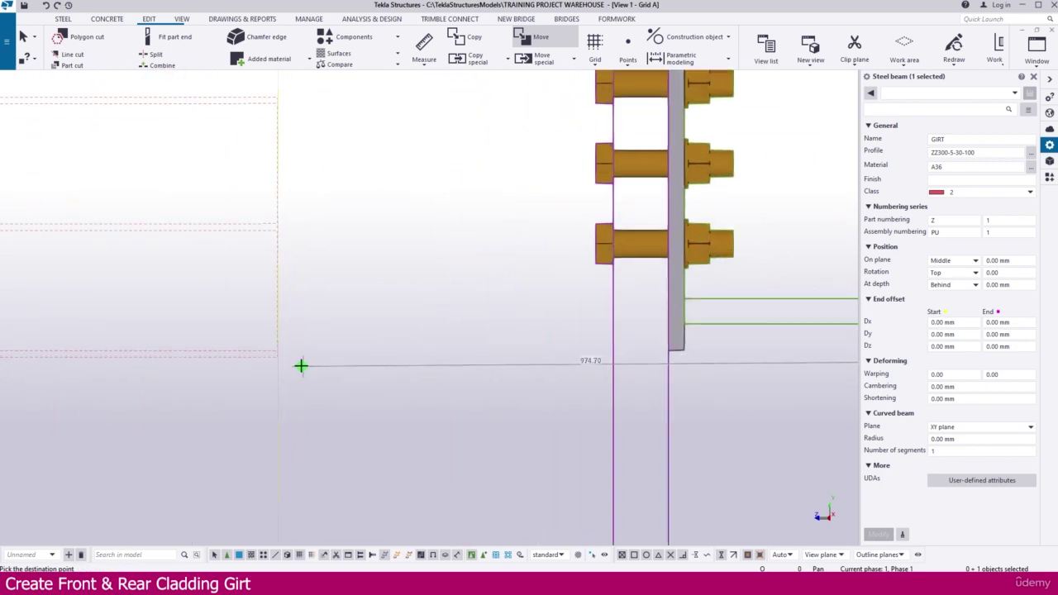
scroll(290, 362, up, 2)
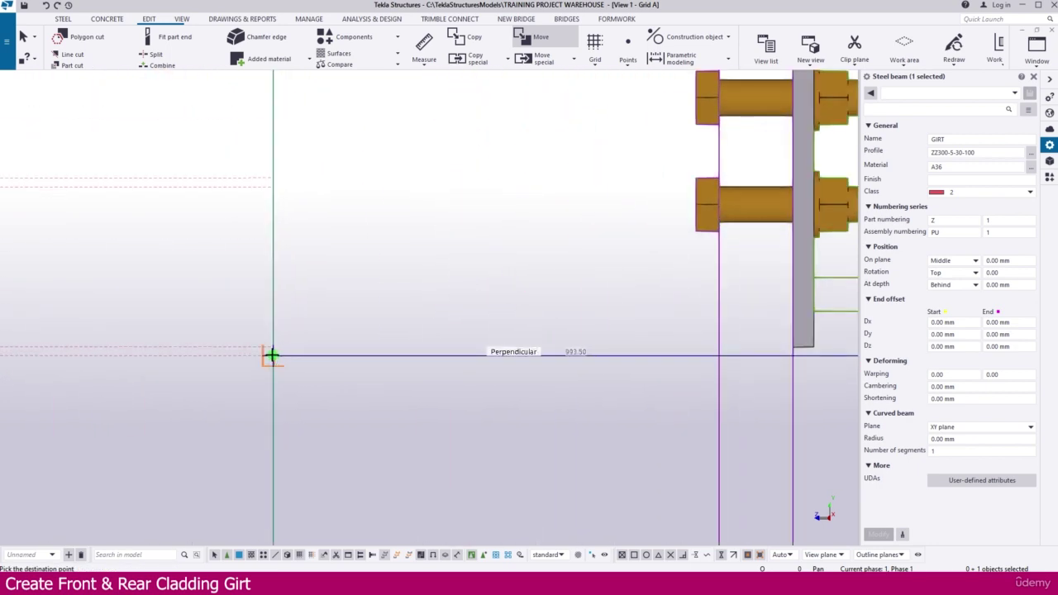
click(273, 356)
scroll(320, 331, down, 4)
click(317, 354)
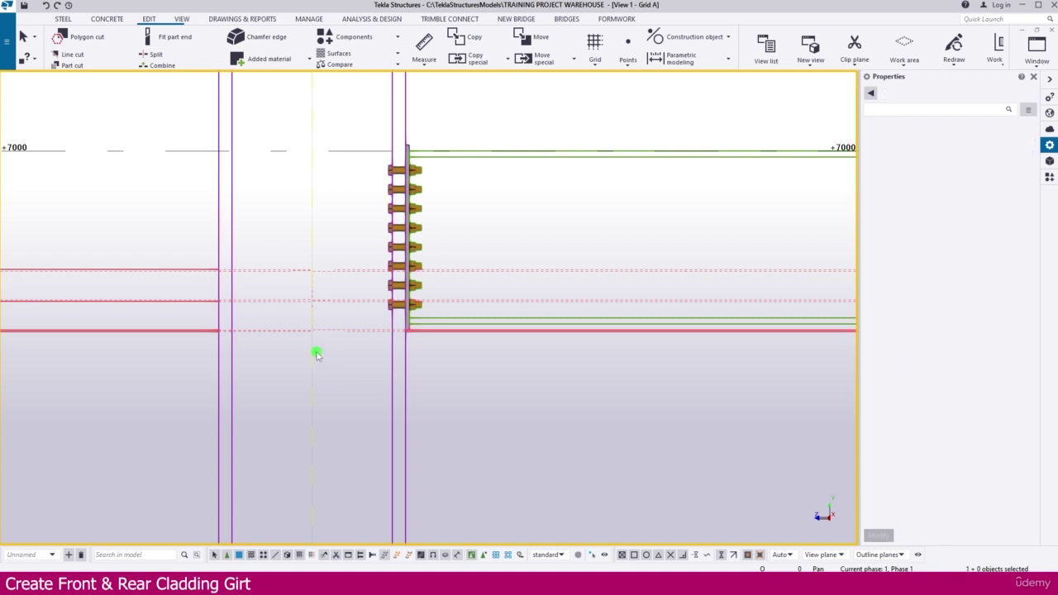
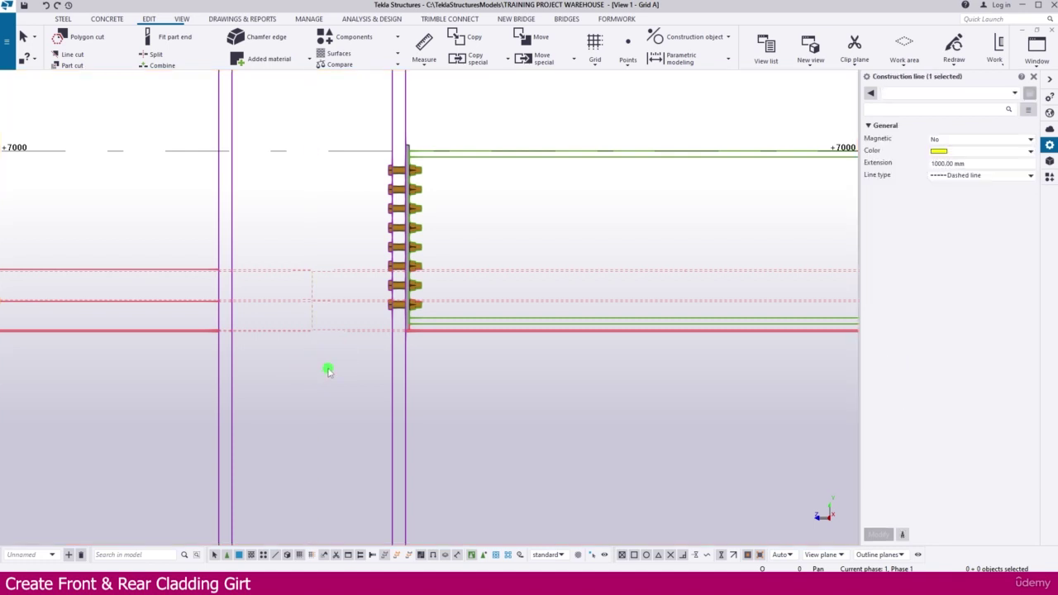
Copy the girt crossing the opening below the +7000 level linearly once, with dX 0, dY 1200 and dZ 0 mm
scroll(326, 369, down, 4)
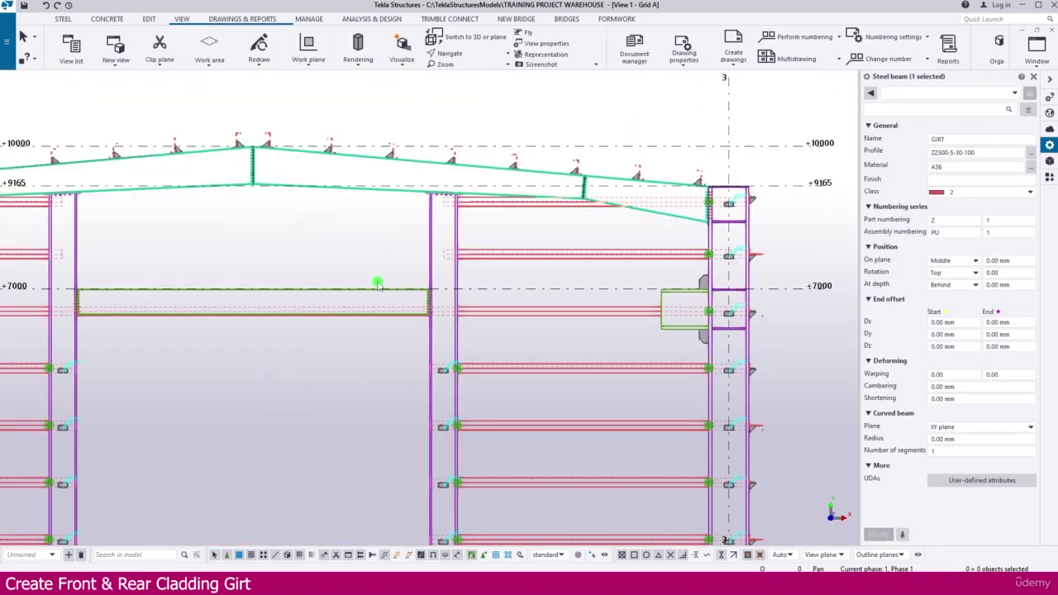
middle_drag(378, 283, 494, 282)
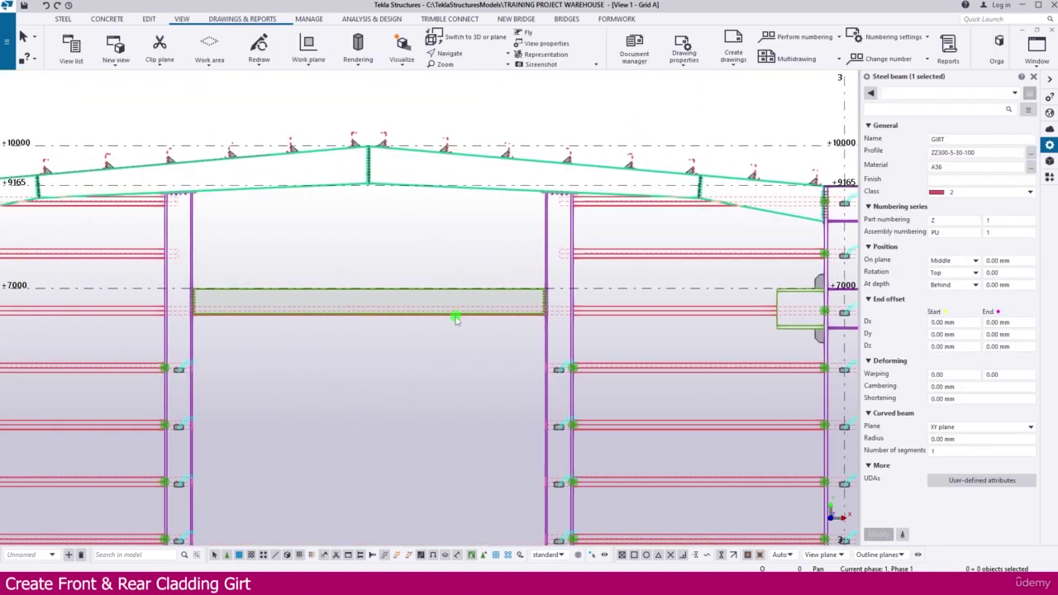
click(455, 315)
right_click(414, 241)
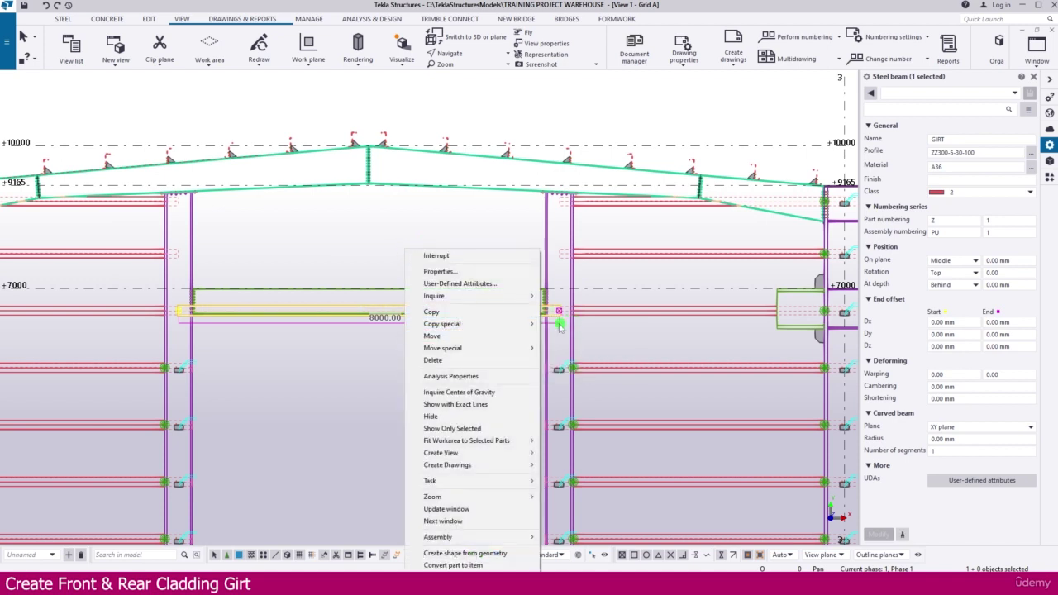
mouse_move(464, 329)
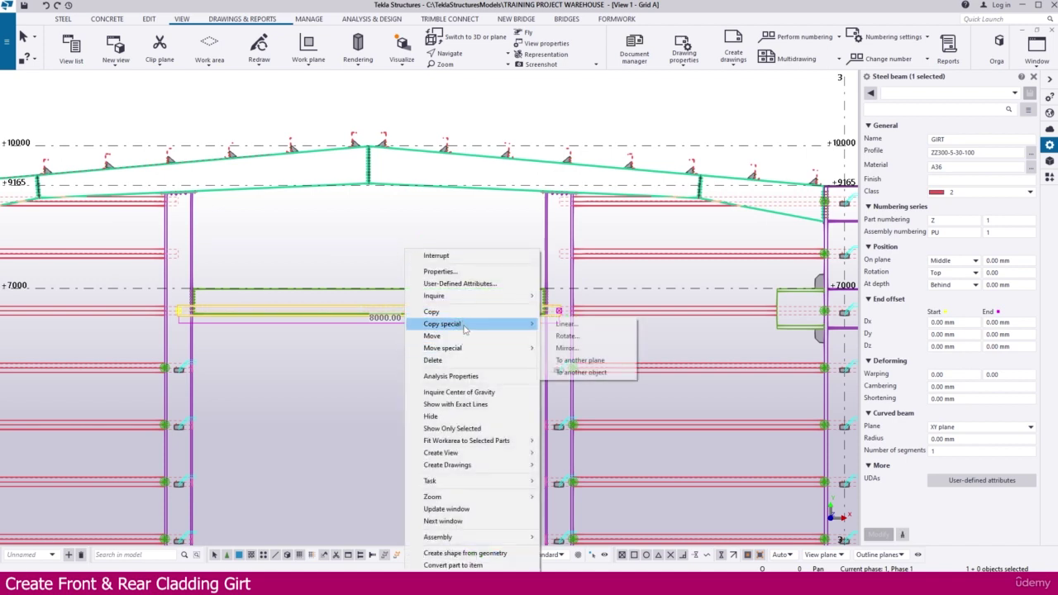
click(567, 324)
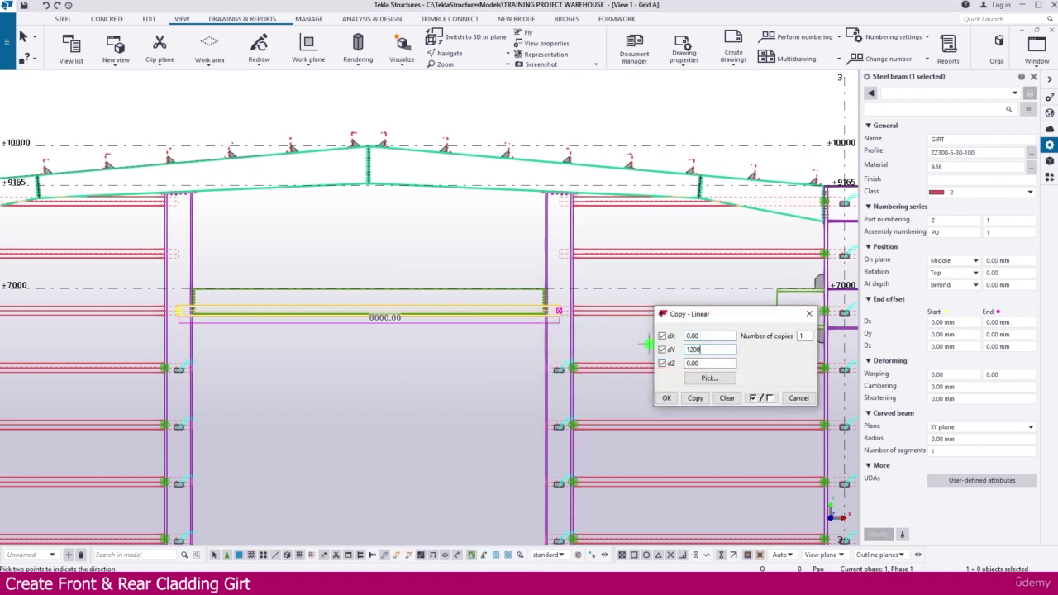
click(696, 399)
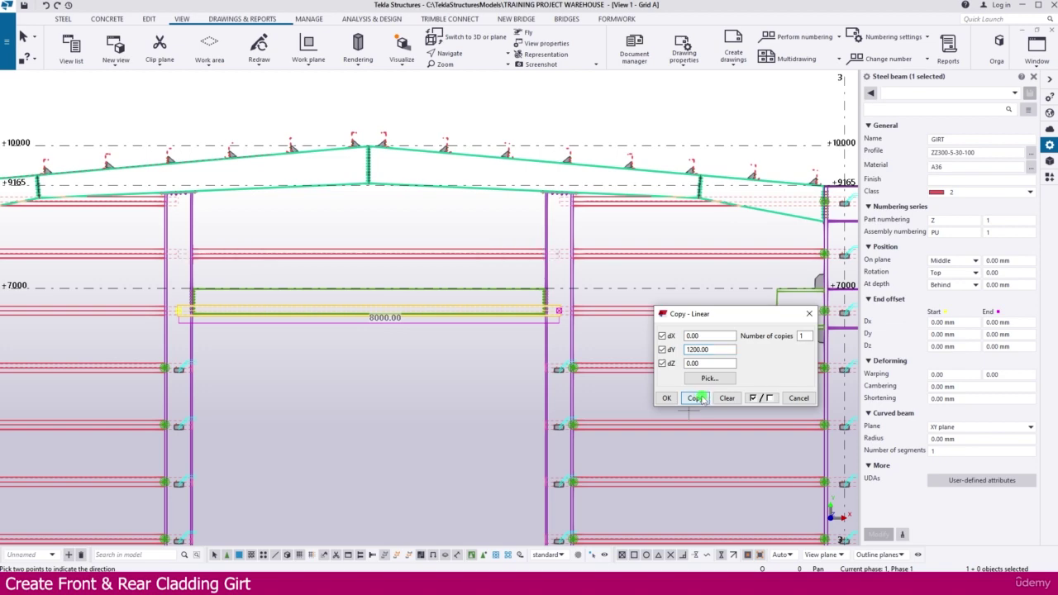
Copy the opening girt above the +7000 level once more with a linear dY offset of 1100 mm
middle_drag(581, 282, 402, 298)
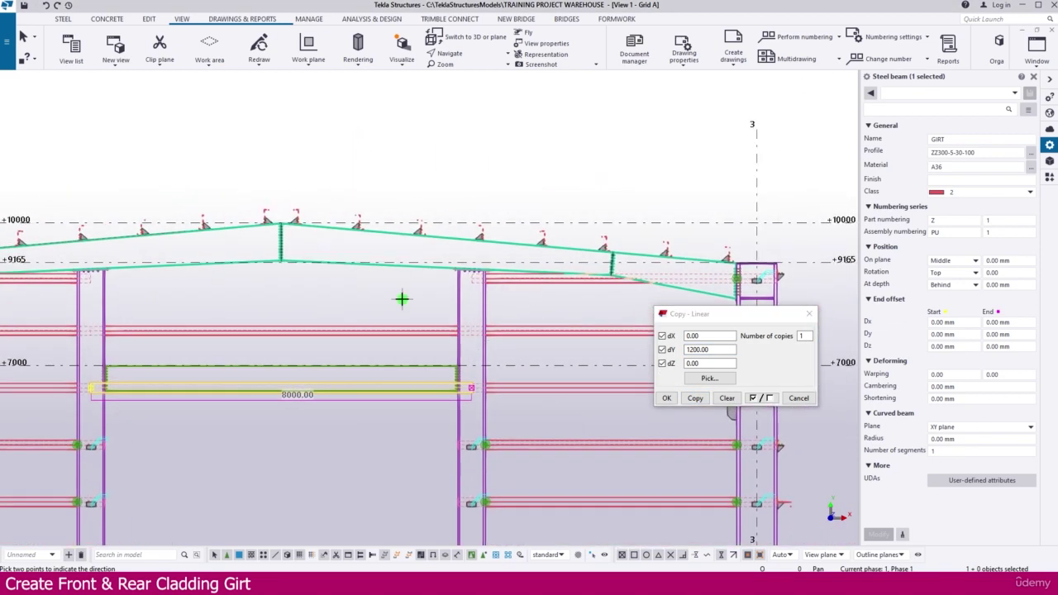
click(401, 303)
click(396, 335)
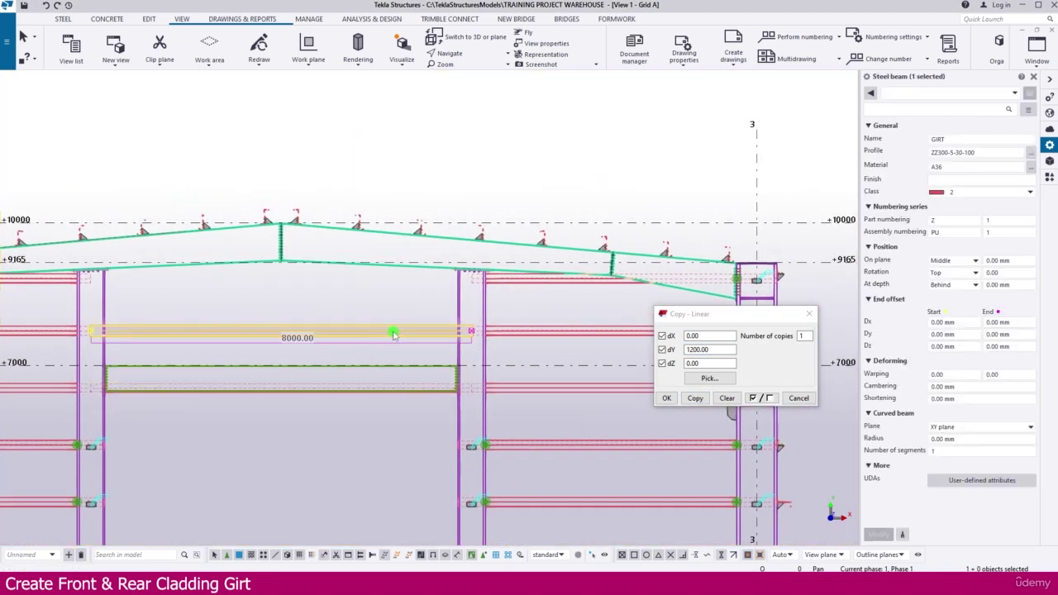
drag(716, 349, 635, 347)
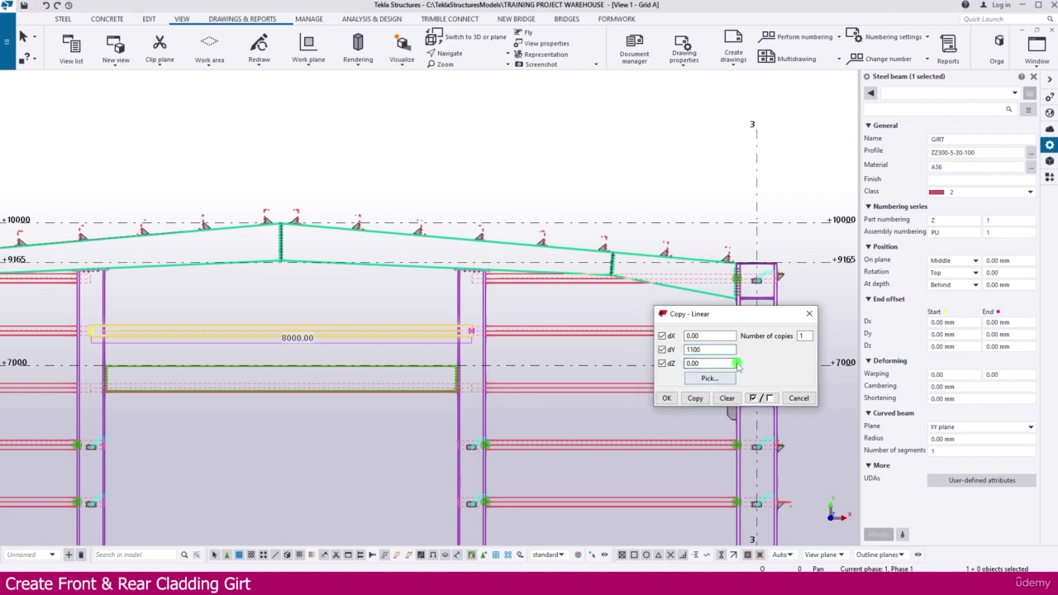
click(696, 399)
Copy the opening girt just below the rafter upwards once with a linear dY offset of 700 mm
middle_drag(423, 273, 475, 296)
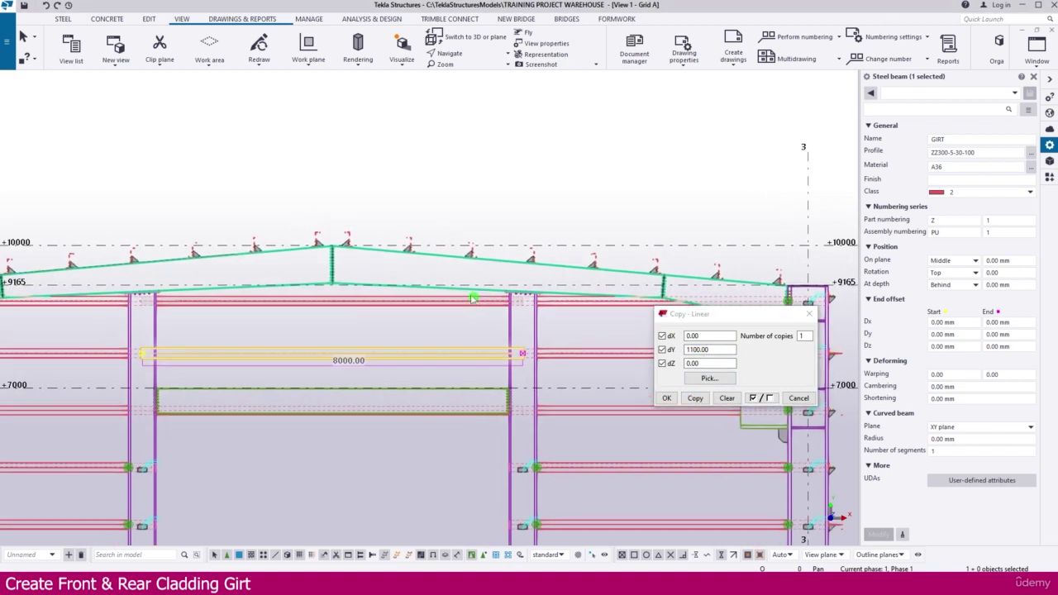
click(472, 181)
click(425, 299)
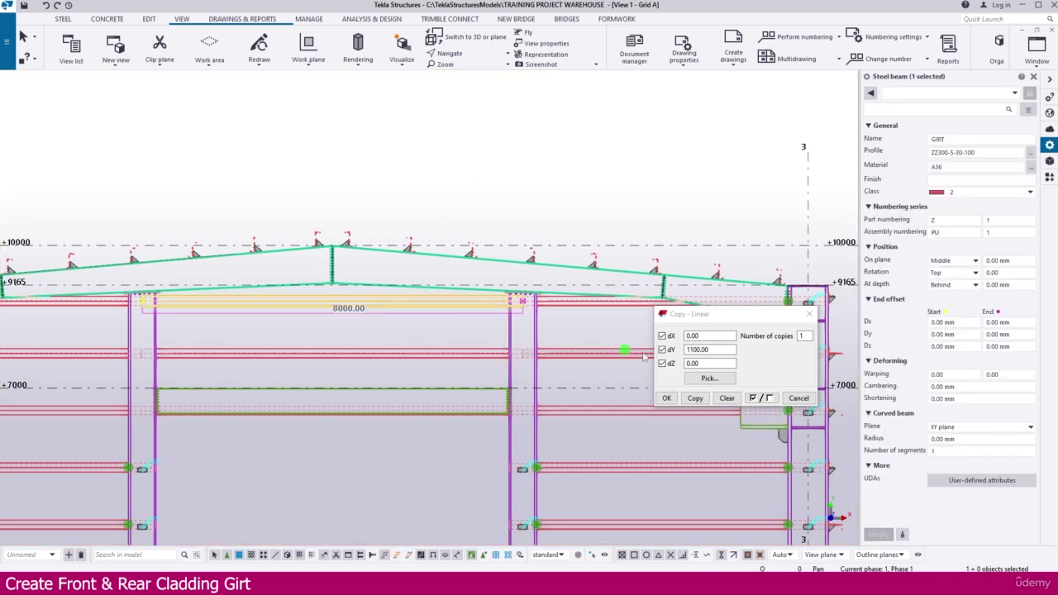
drag(707, 350, 662, 349)
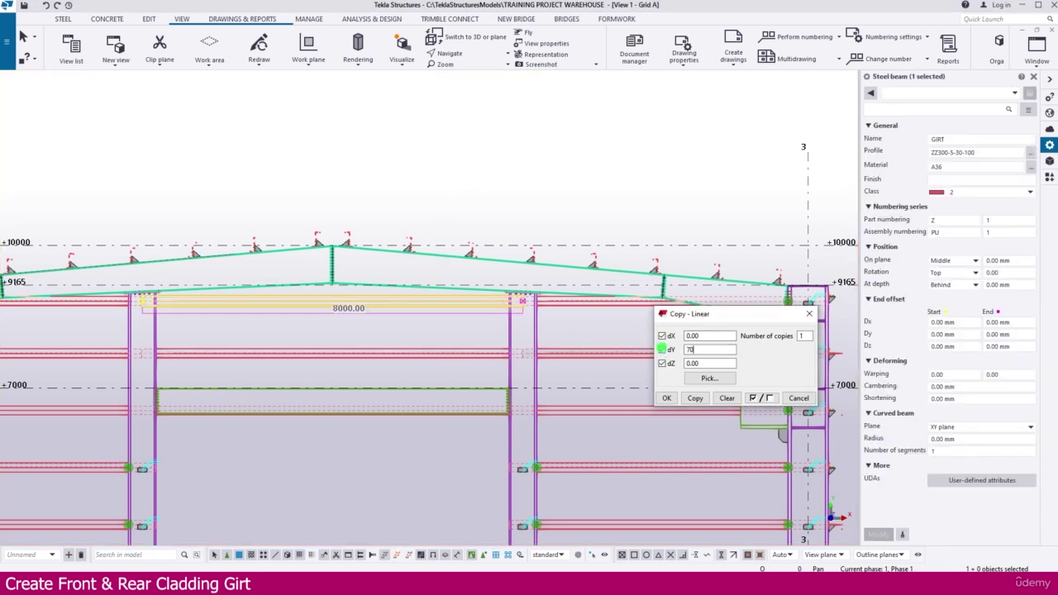
click(696, 398)
click(426, 182)
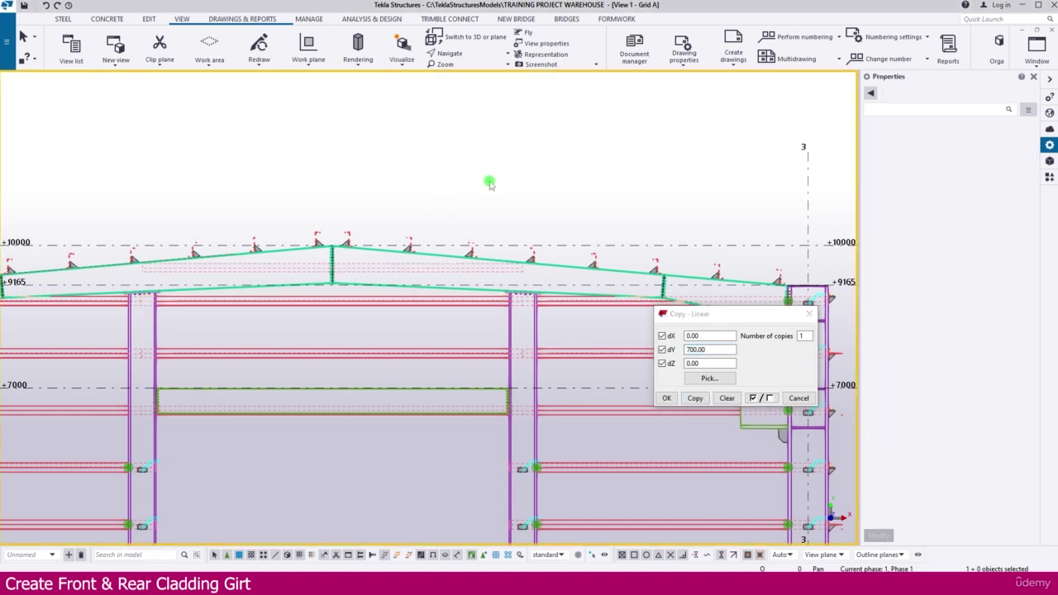
scroll(489, 184, down, 3)
scroll(447, 231, up, 3)
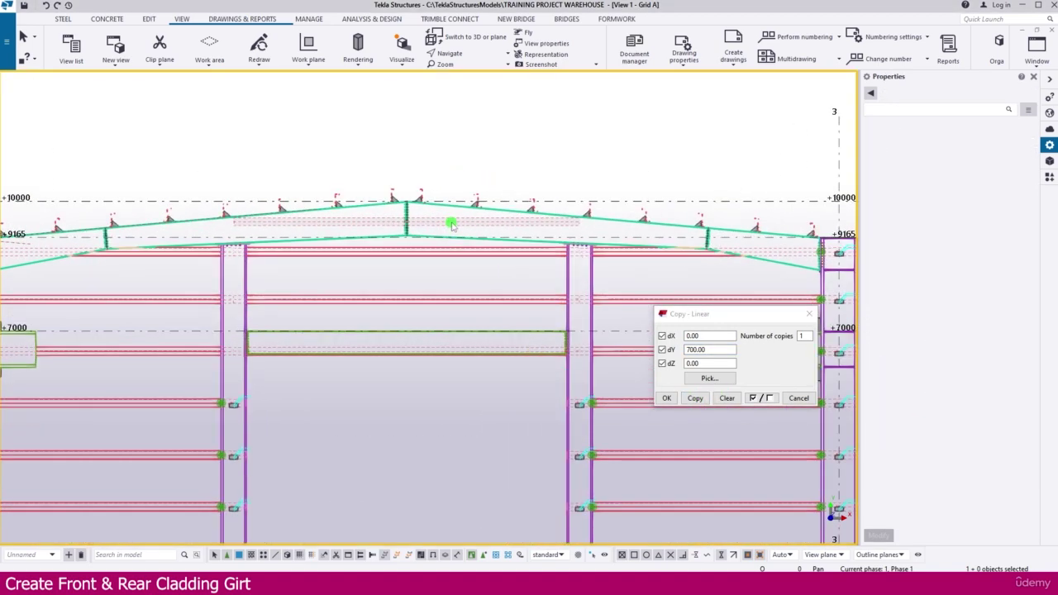
click(452, 224)
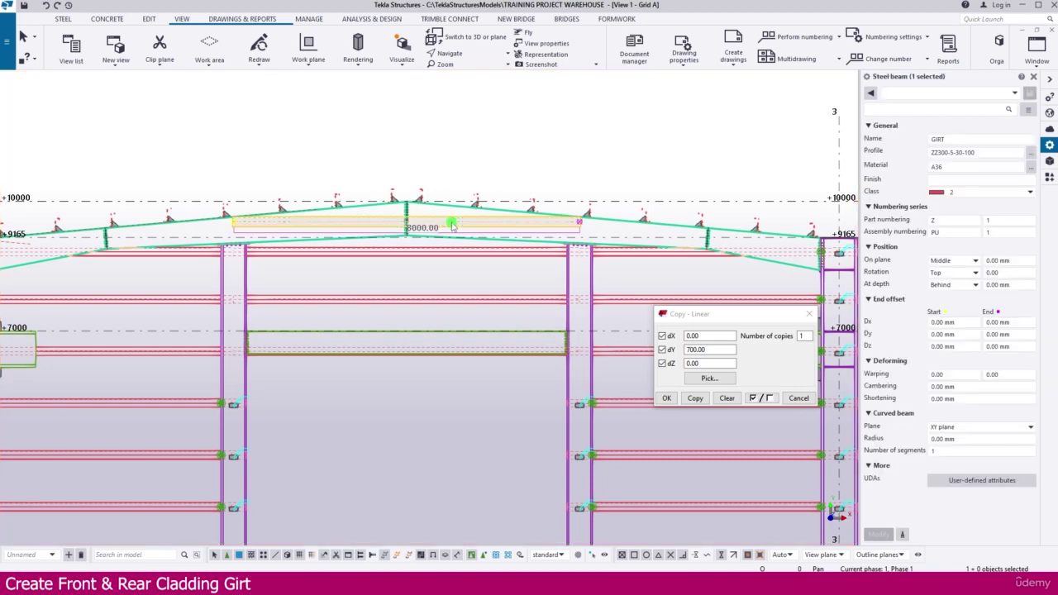
ctrl+click(488, 258)
ctrl+click(476, 300)
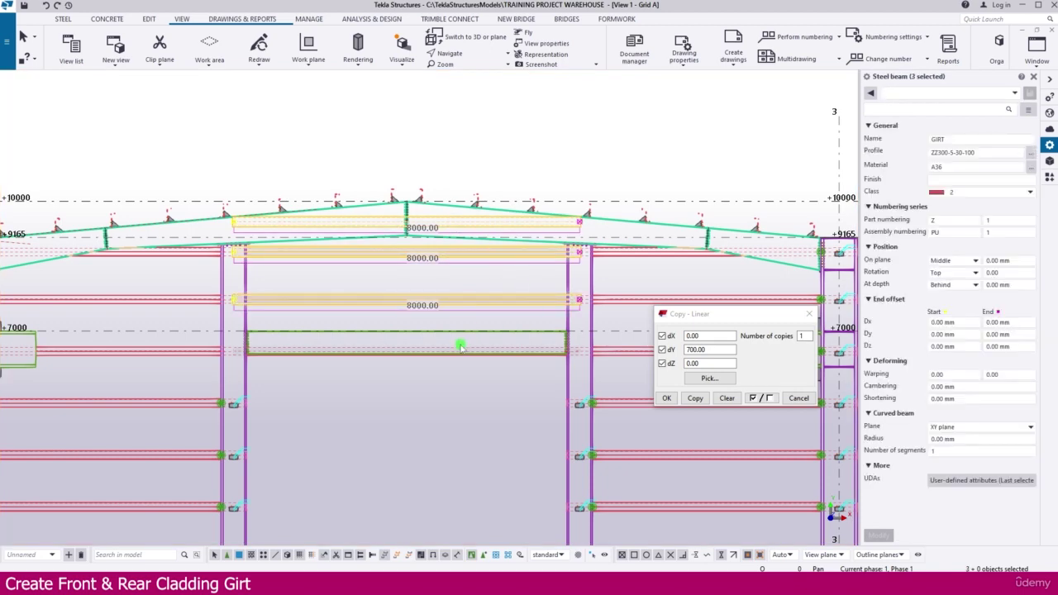
scroll(475, 337, down, 4)
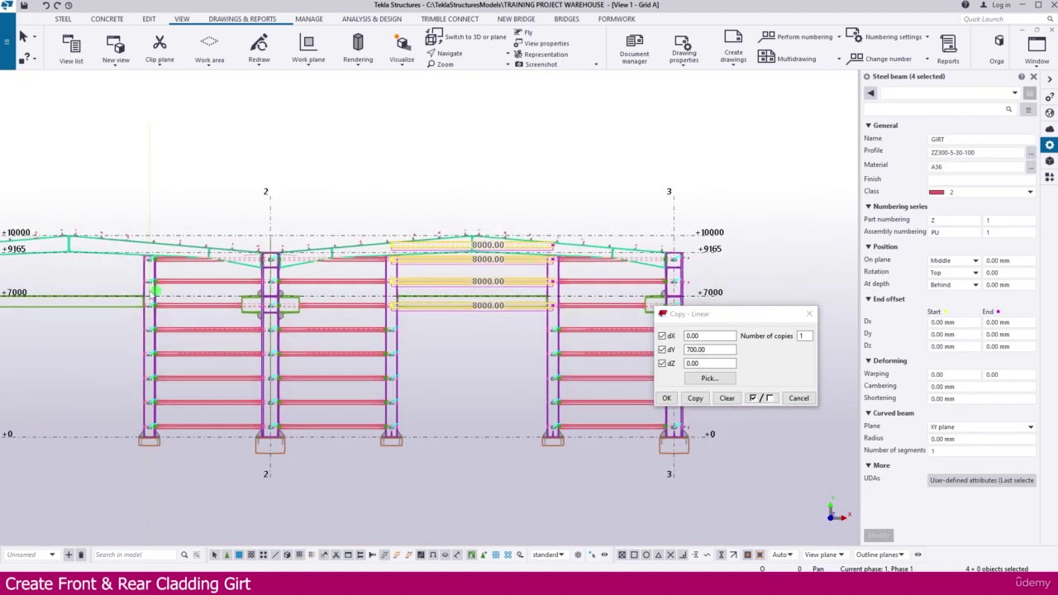
scroll(357, 306, up, 4)
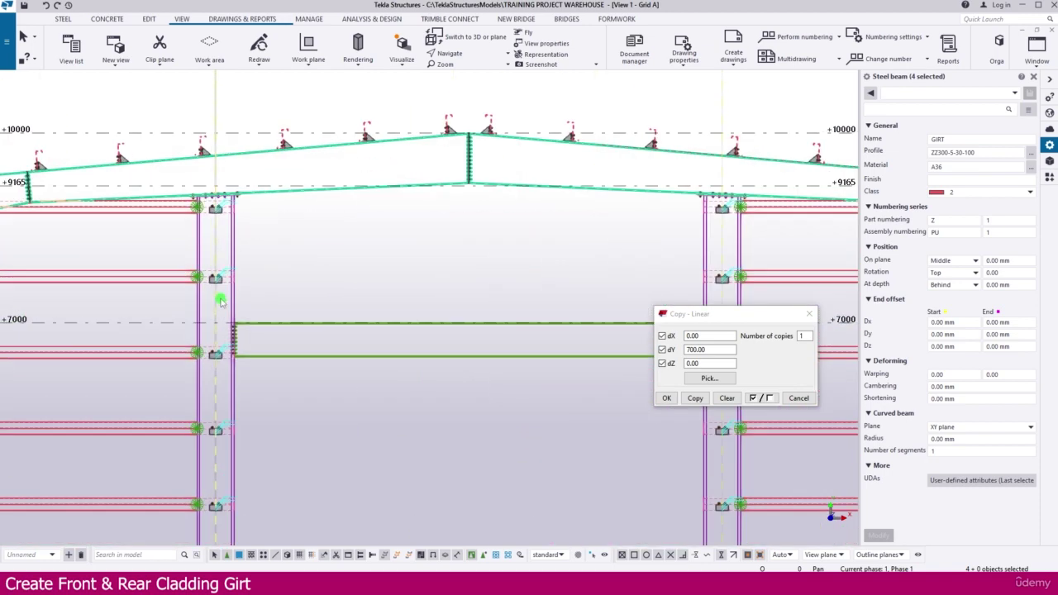
click(293, 228)
Delete the three upper Cold rolled overlap components on the column farther from Grid 2 in the neighbouring bay's opening
scroll(209, 206, up, 3)
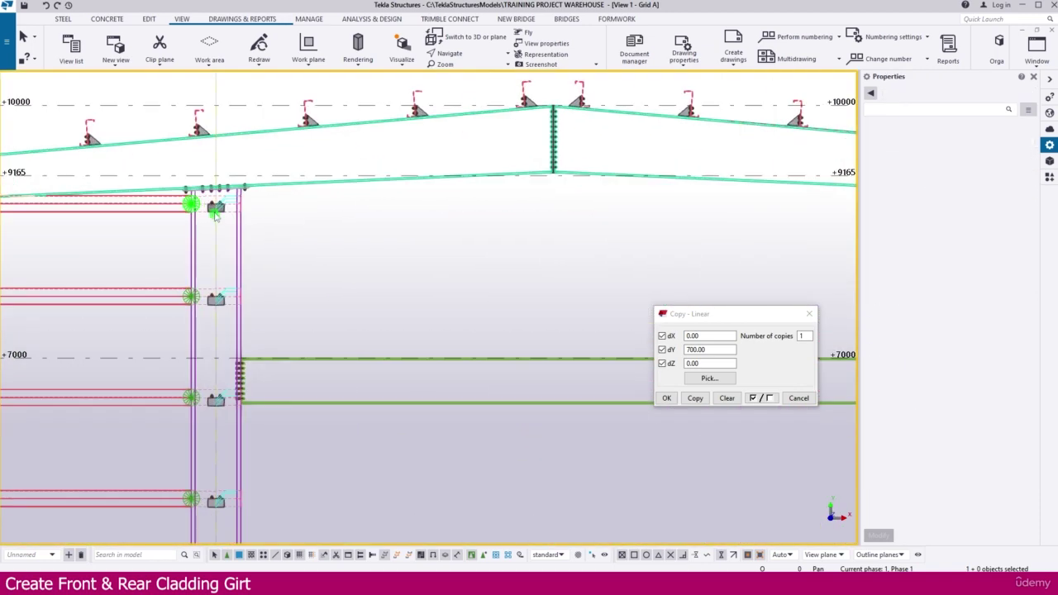
scroll(202, 197, up, 1)
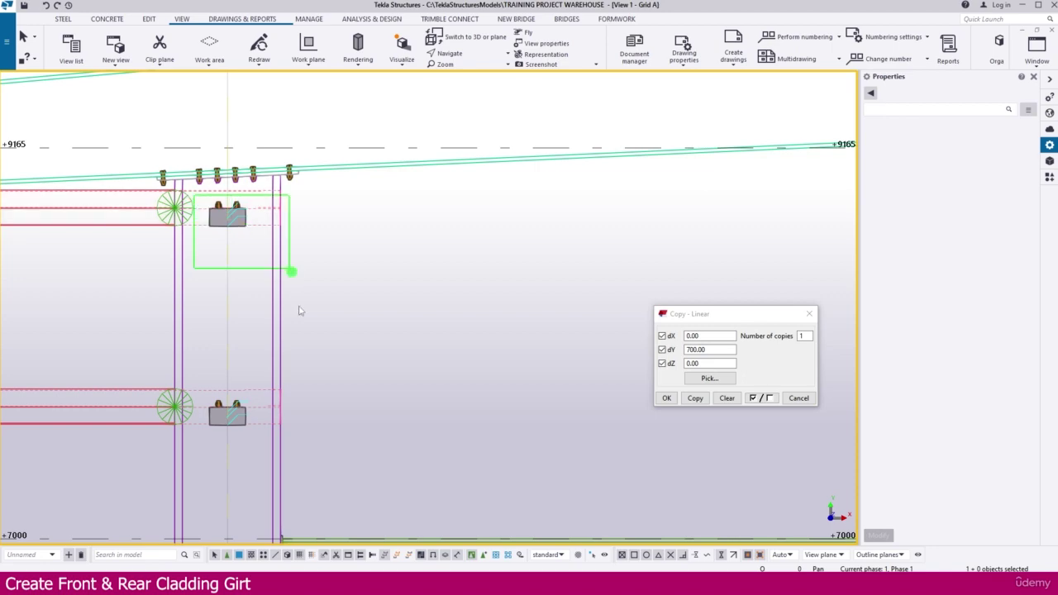
drag(318, 435, 319, 437)
scroll(366, 302, down, 4)
middle_drag(337, 431, 335, 328)
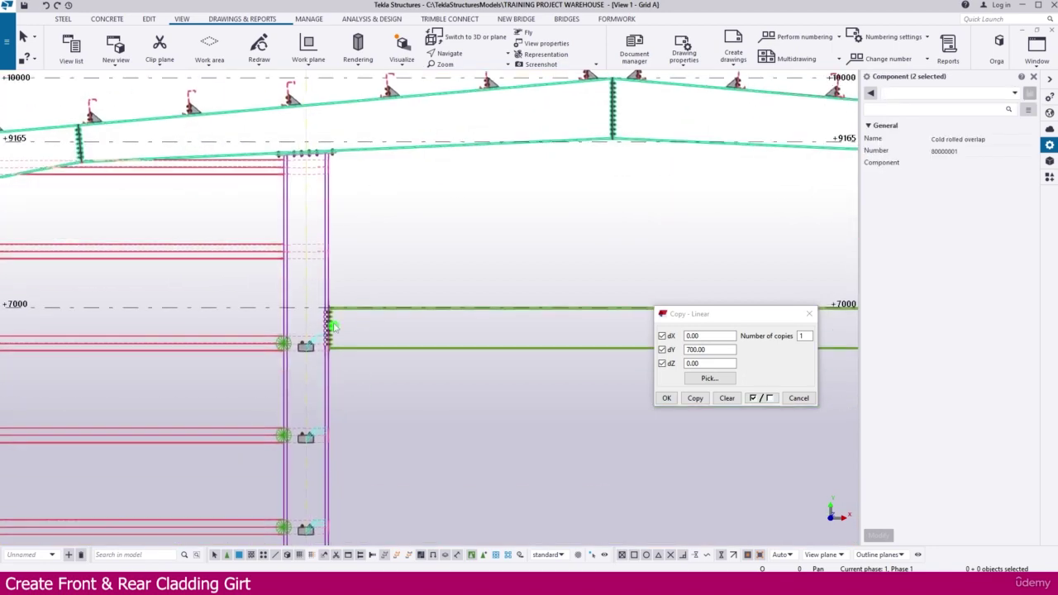
scroll(324, 351, up, 2)
scroll(275, 347, down, 3)
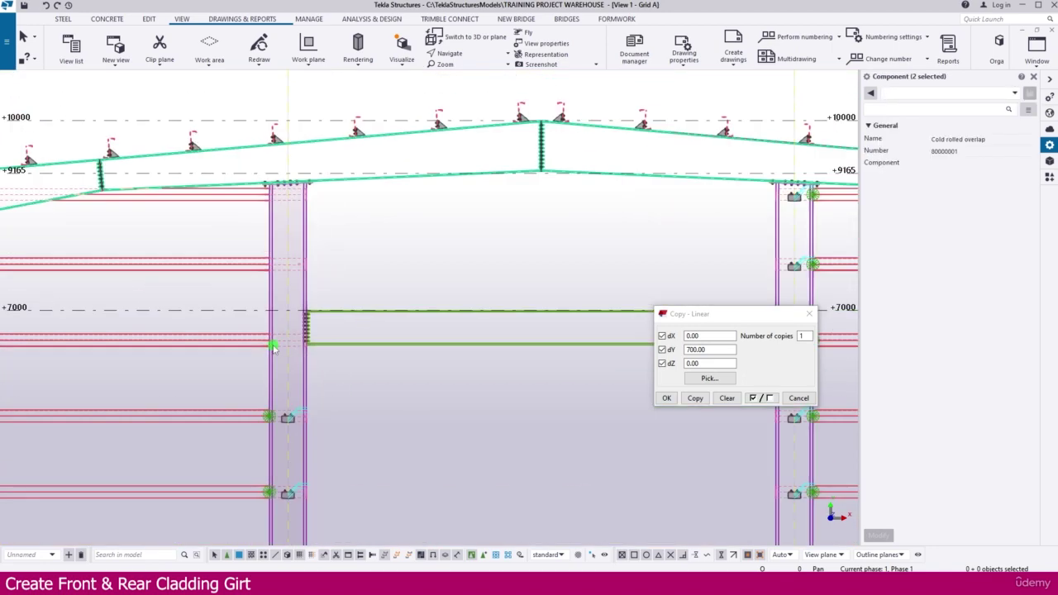
Delete the three upper Cold rolled overlap components on the neighbouring opening's column nearer Grid 2
middle_drag(513, 364, 327, 364)
scroll(496, 266, up, 2)
click(411, 213)
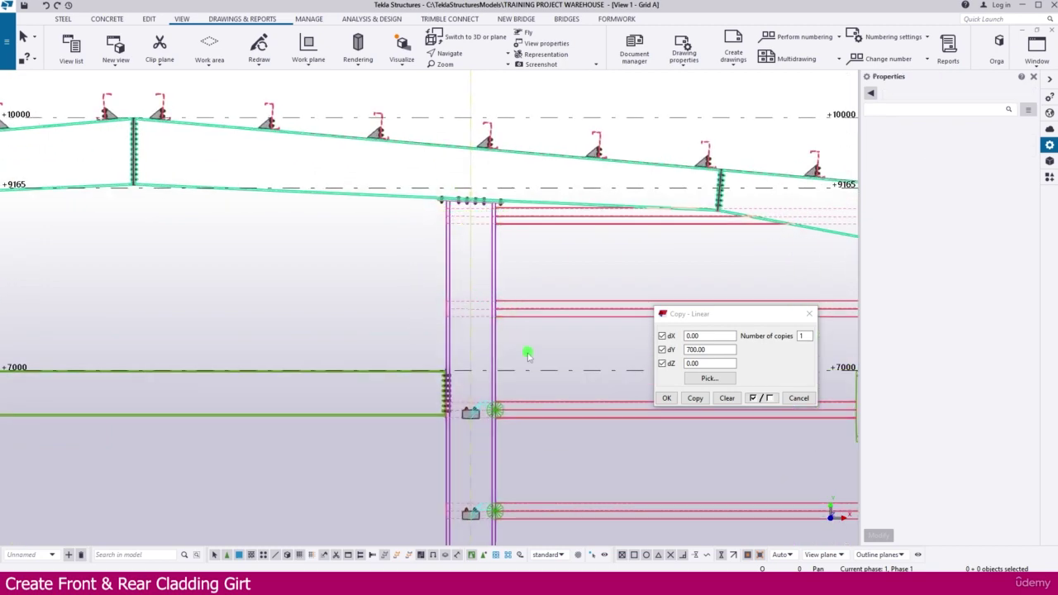
scroll(463, 349, up, 4)
scroll(559, 394, down, 5)
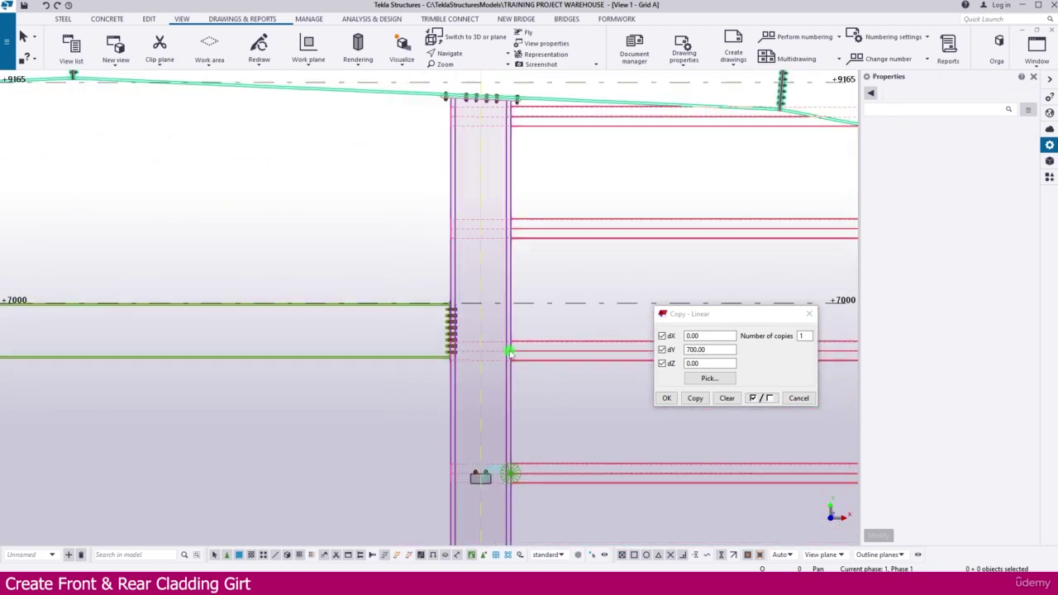
Move the opening-side ends of the three upper girts beside Grid 2 onto the adjacent opening column's centre line
click(533, 252)
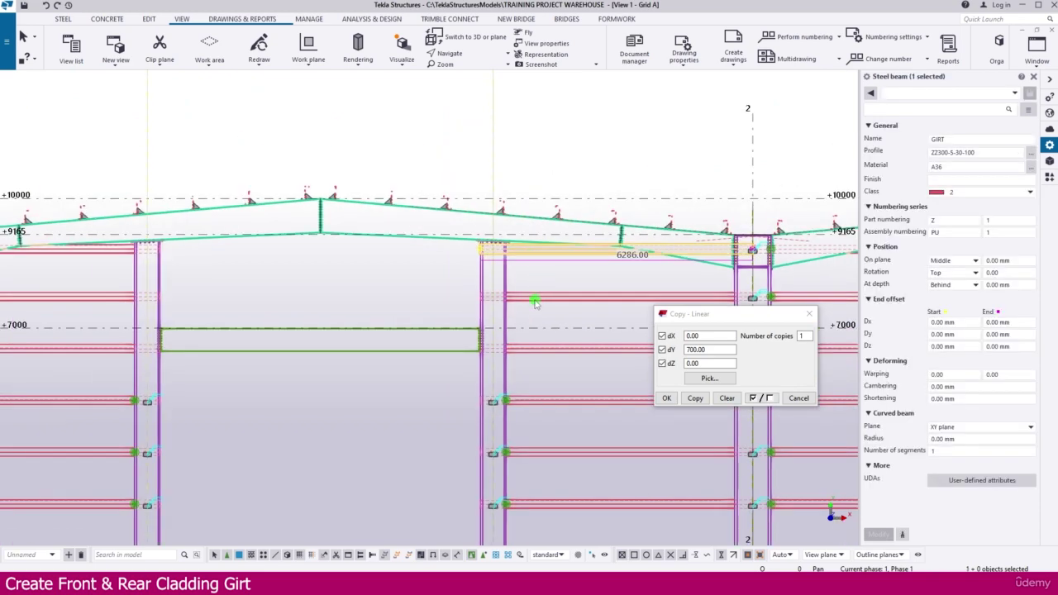
ctrl+click(532, 351)
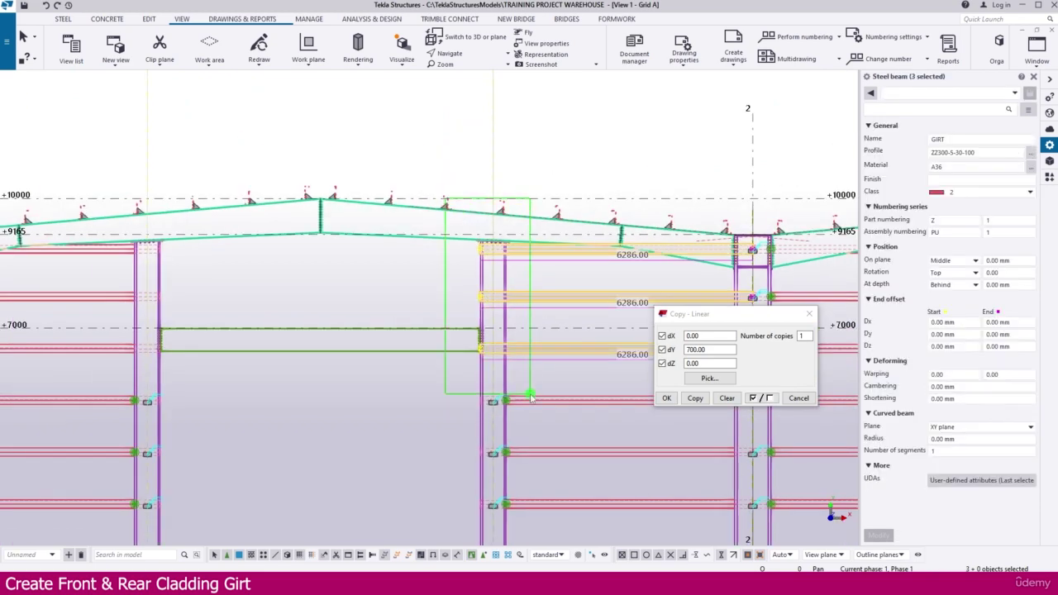
scroll(533, 398, up, 6)
right_click(463, 284)
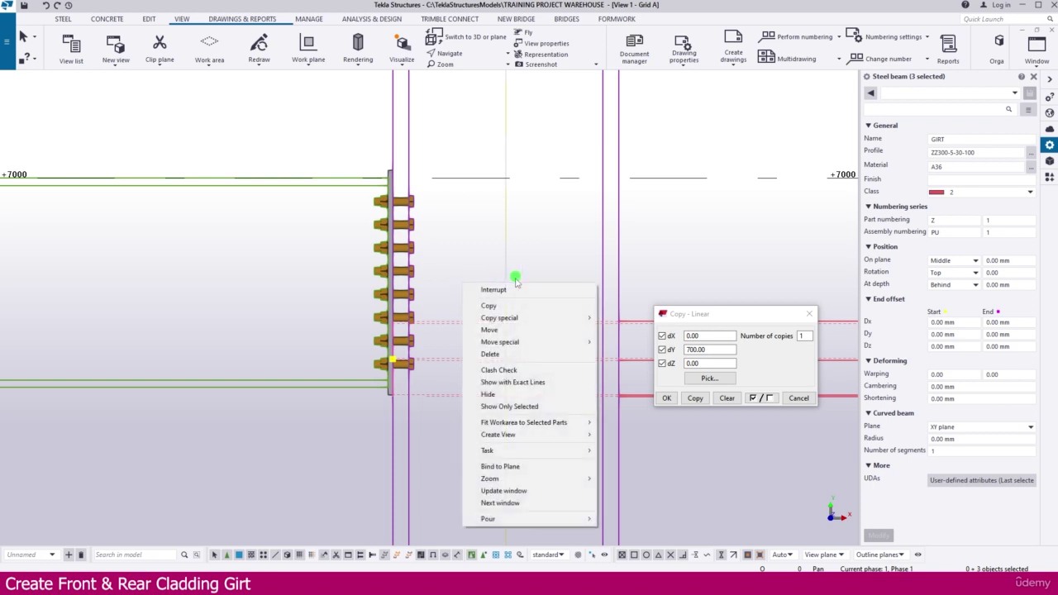
click(491, 331)
scroll(406, 383, up, 5)
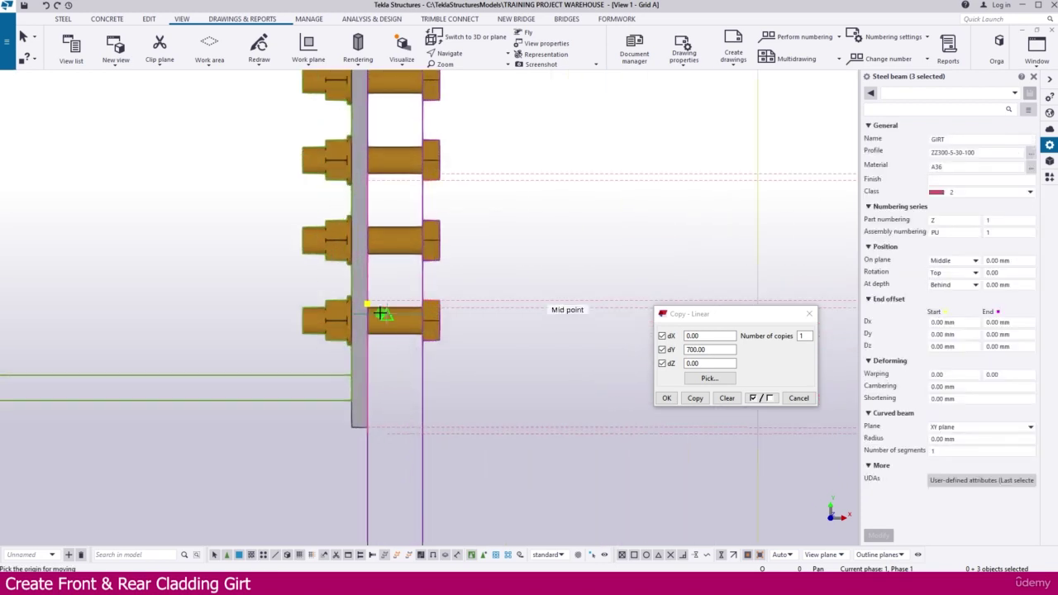
scroll(366, 302, down, 2)
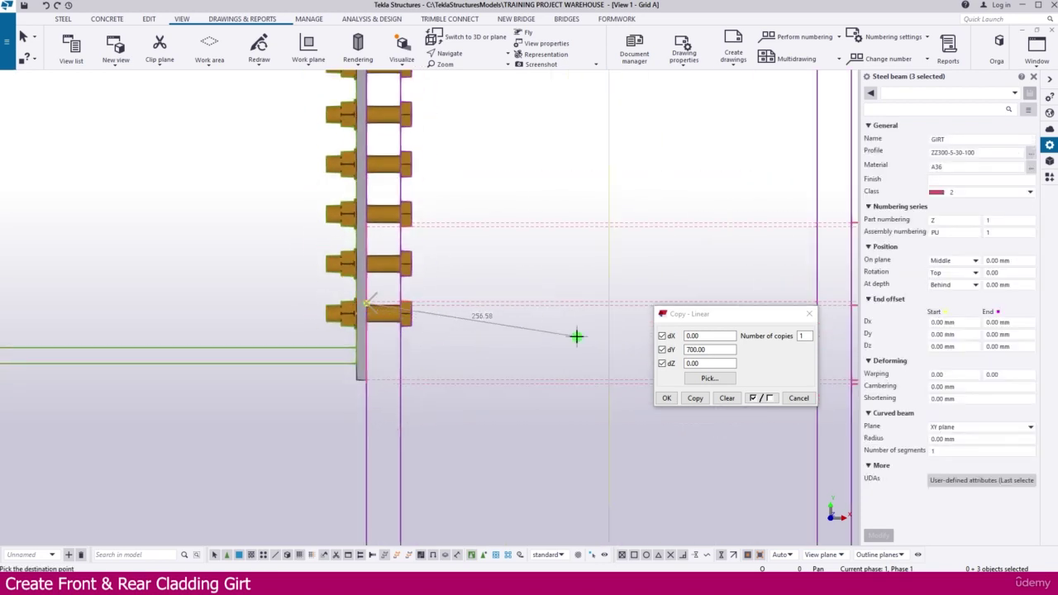
click(606, 304)
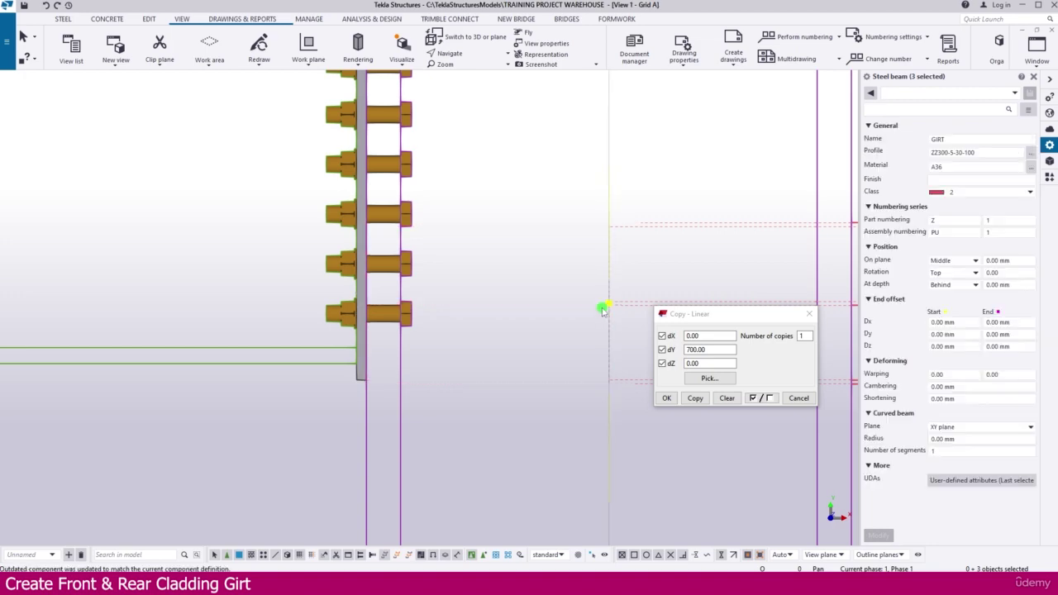
Move the opening-side ends of the three upper girts running from Grid 1 onto the centre line of the opening column nearer Grid 1
scroll(592, 295, down, 5)
scroll(593, 294, down, 2)
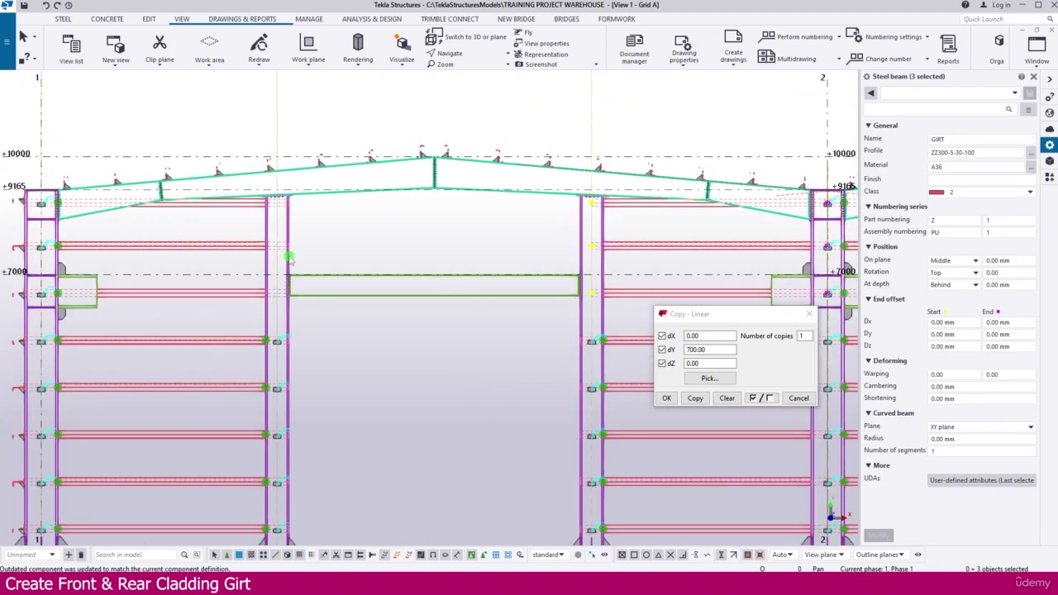
scroll(273, 252, up, 3)
click(287, 184)
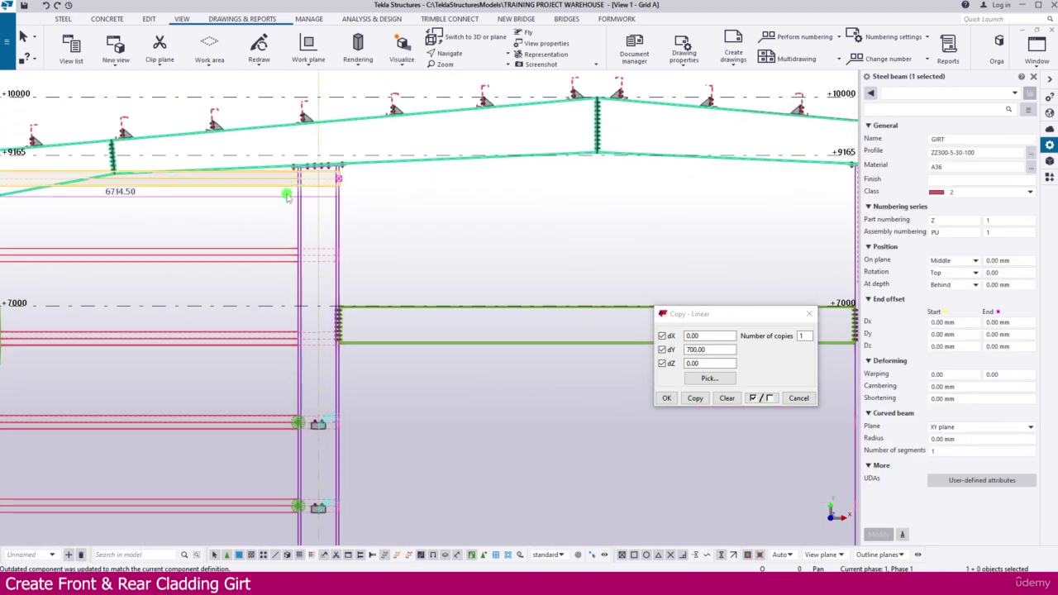
ctrl+click(273, 252)
ctrl+click(281, 339)
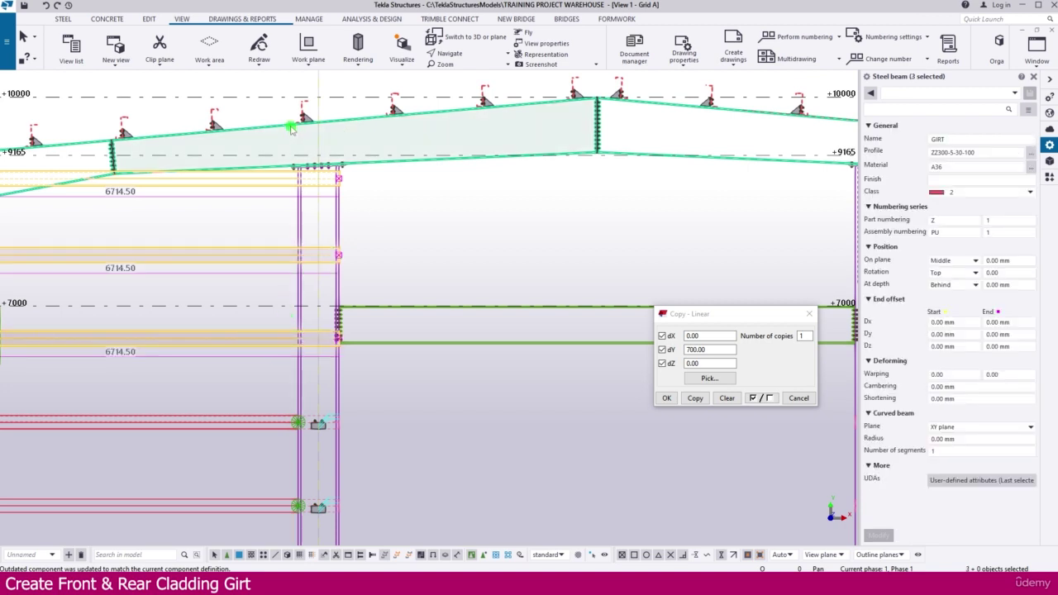
scroll(371, 248, up, 2)
right_click(381, 238)
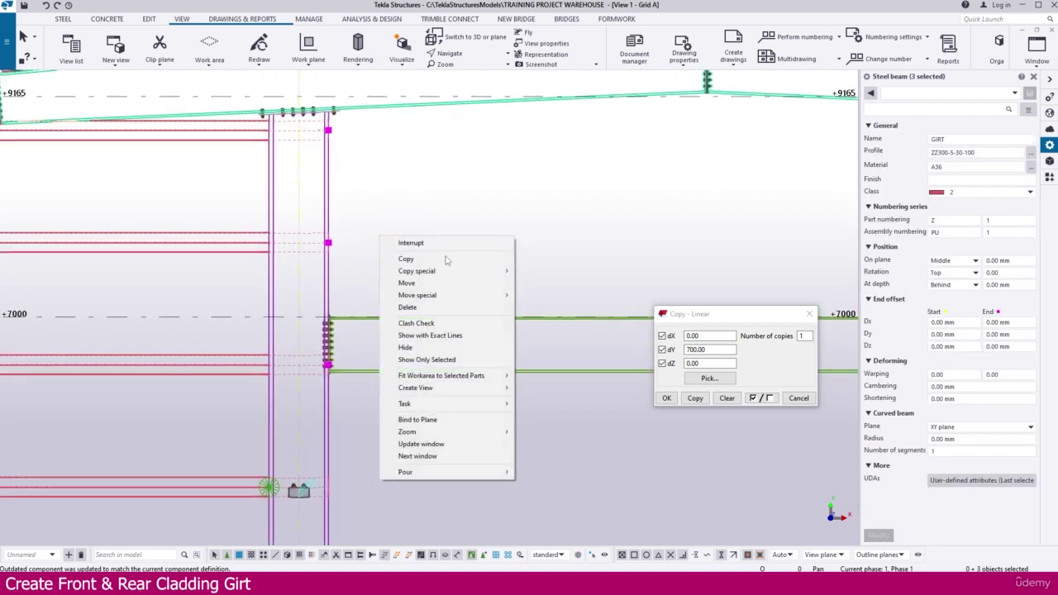
click(411, 286)
scroll(335, 352, up, 4)
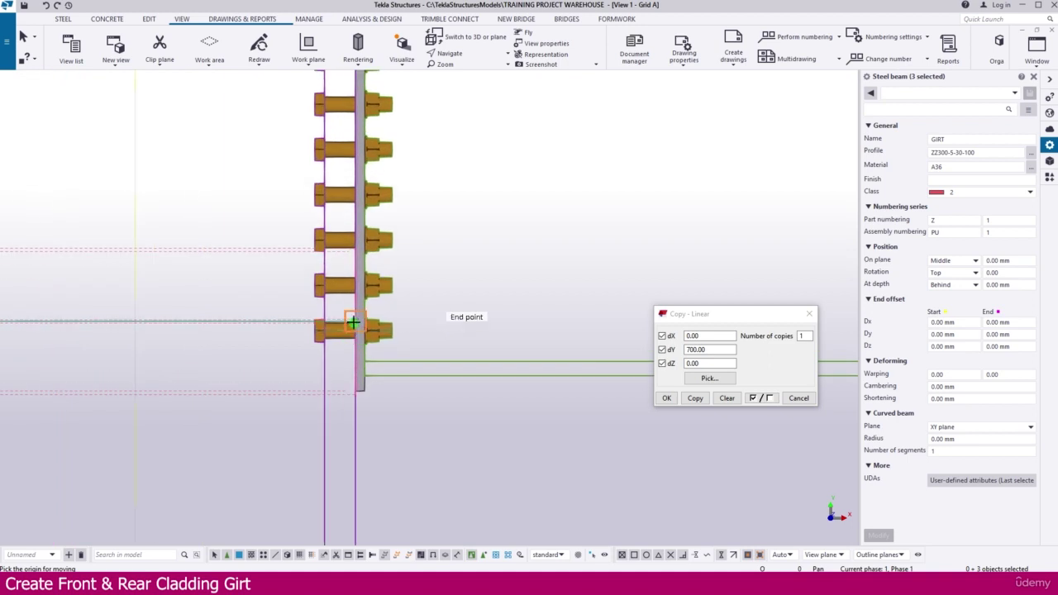
scroll(351, 388, up, 3)
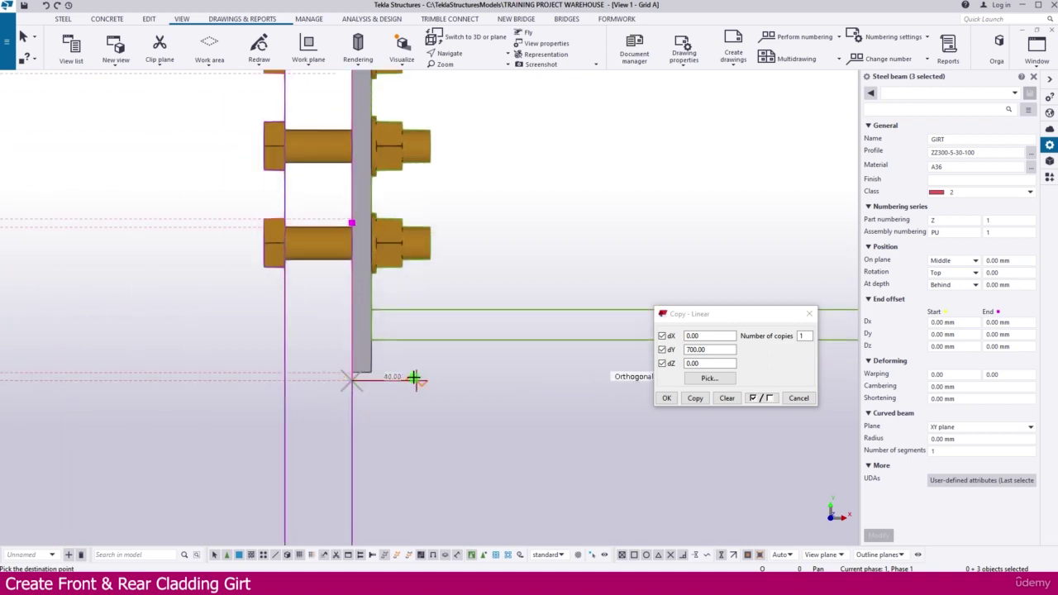
scroll(414, 378, down, 5)
scroll(230, 384, up, 2)
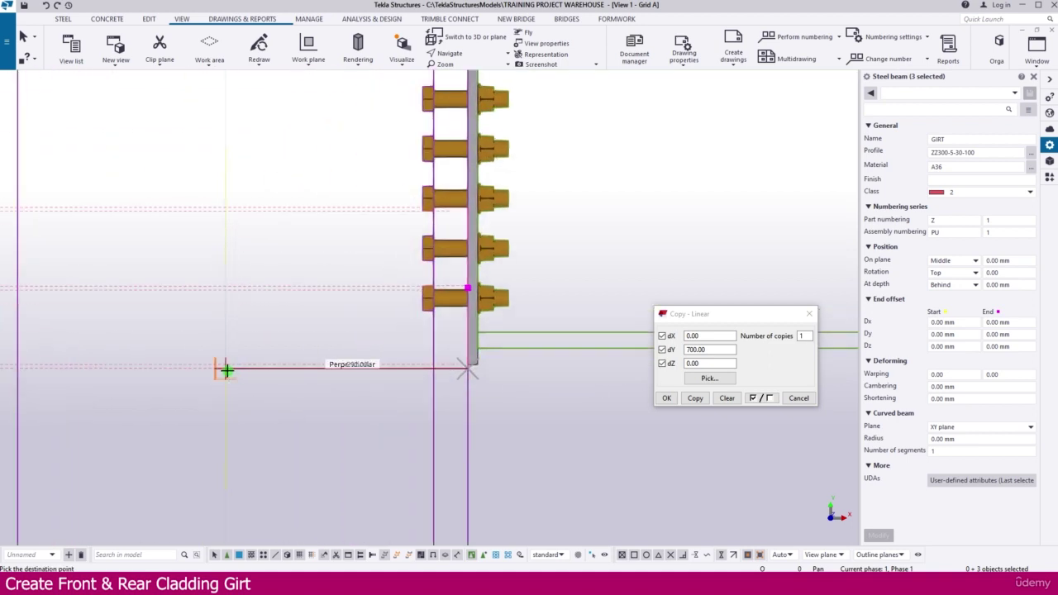
scroll(229, 373, down, 8)
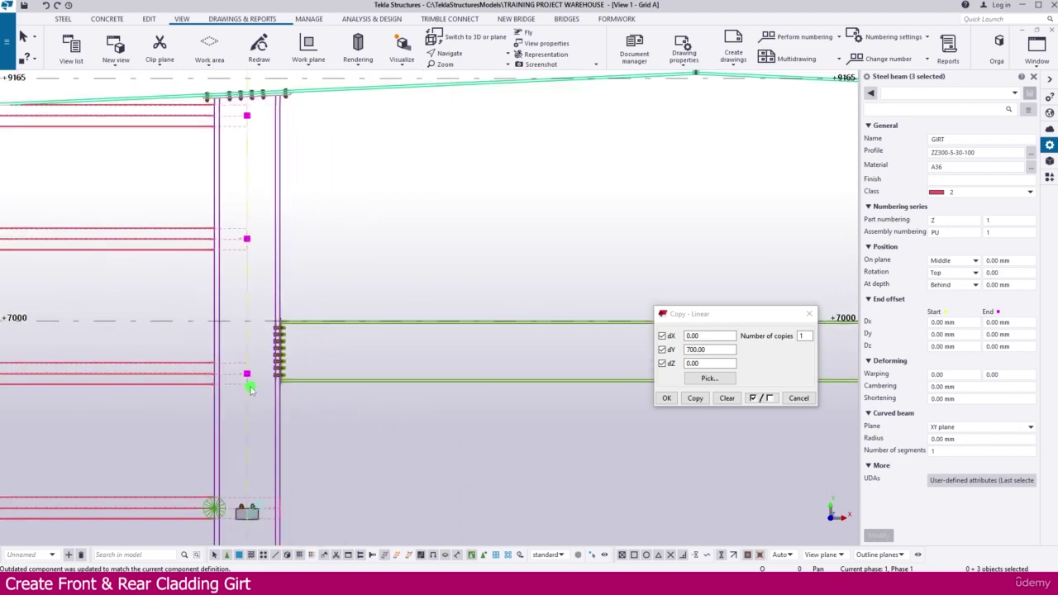
Copy the four opening girts between Grids 2 and 3 to the opening between Grids 1 and 2, using matching column centres as reference points
scroll(257, 376, down, 6)
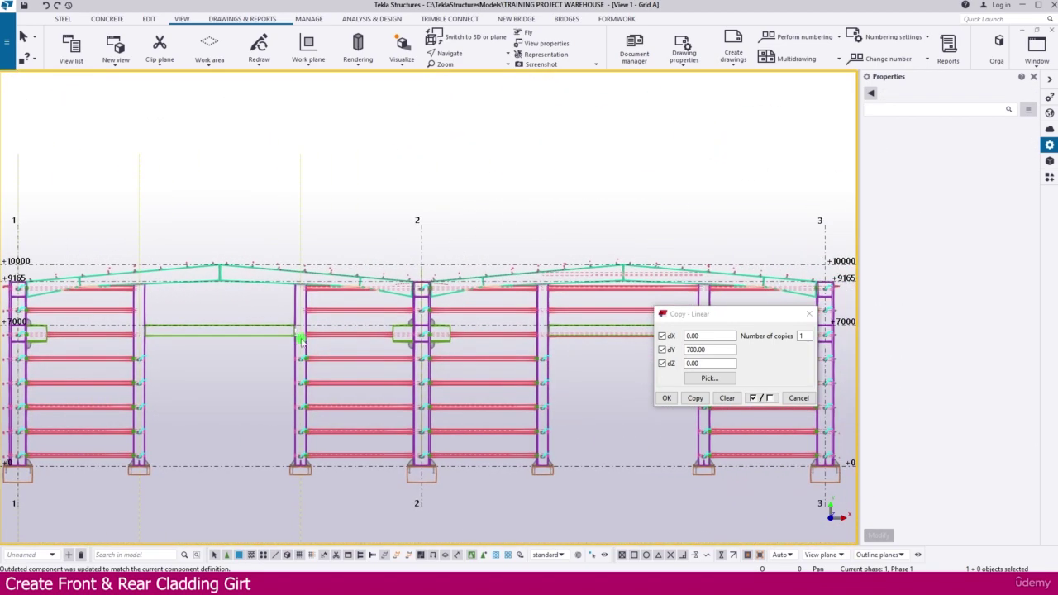
scroll(406, 364, up, 2)
scroll(496, 319, up, 3)
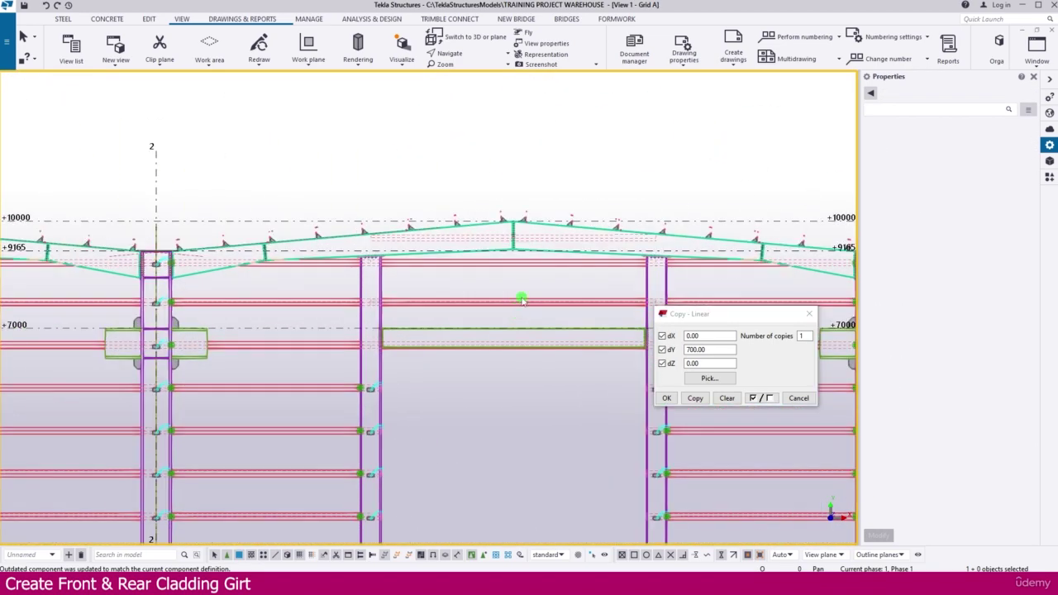
click(539, 240)
ctrl+click(539, 266)
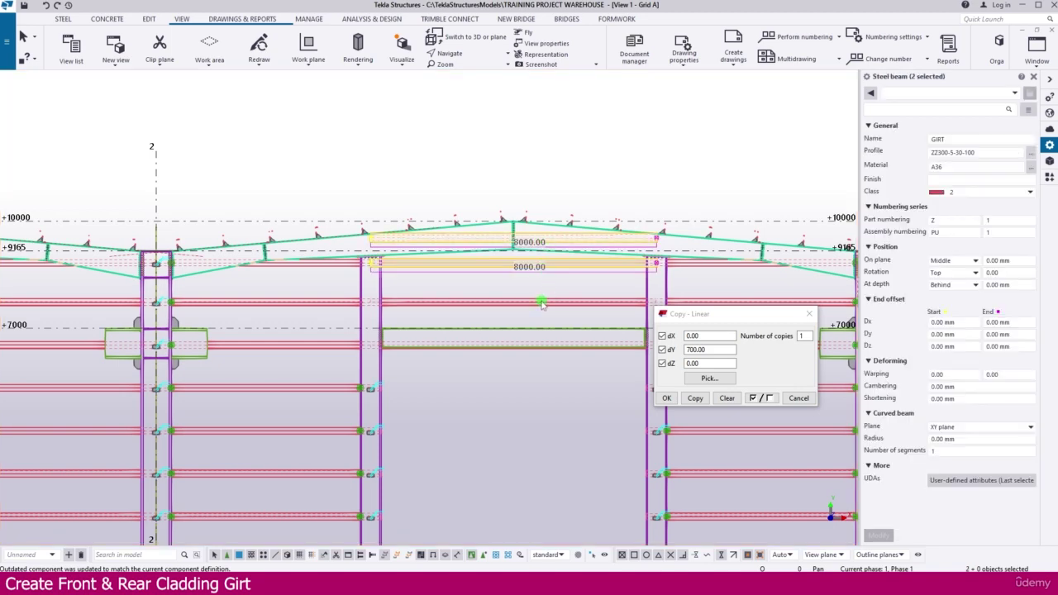
ctrl+click(536, 305)
scroll(512, 320, down, 4)
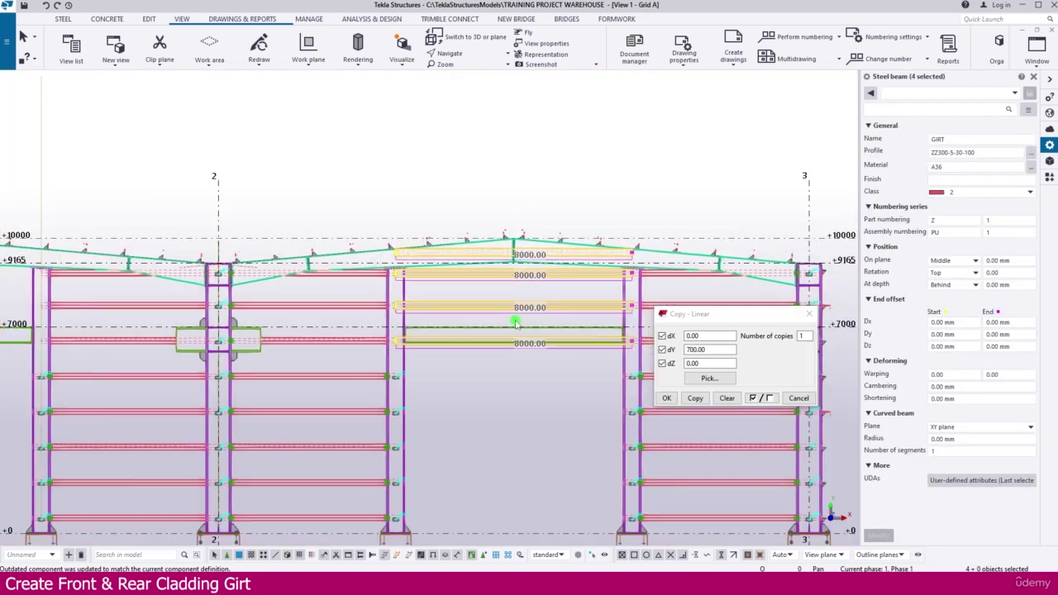
right_click(501, 367)
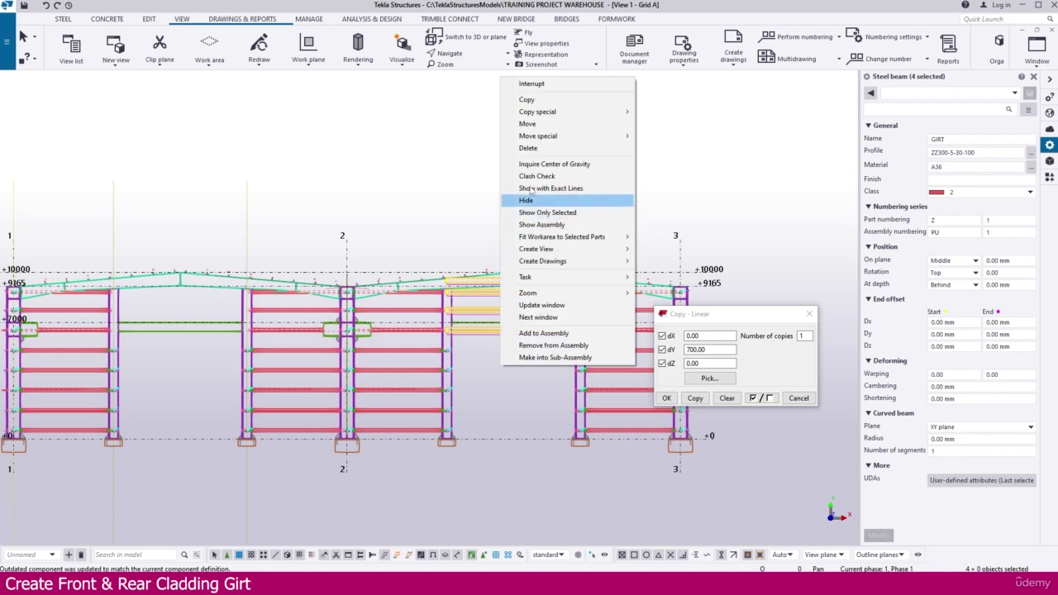
click(529, 99)
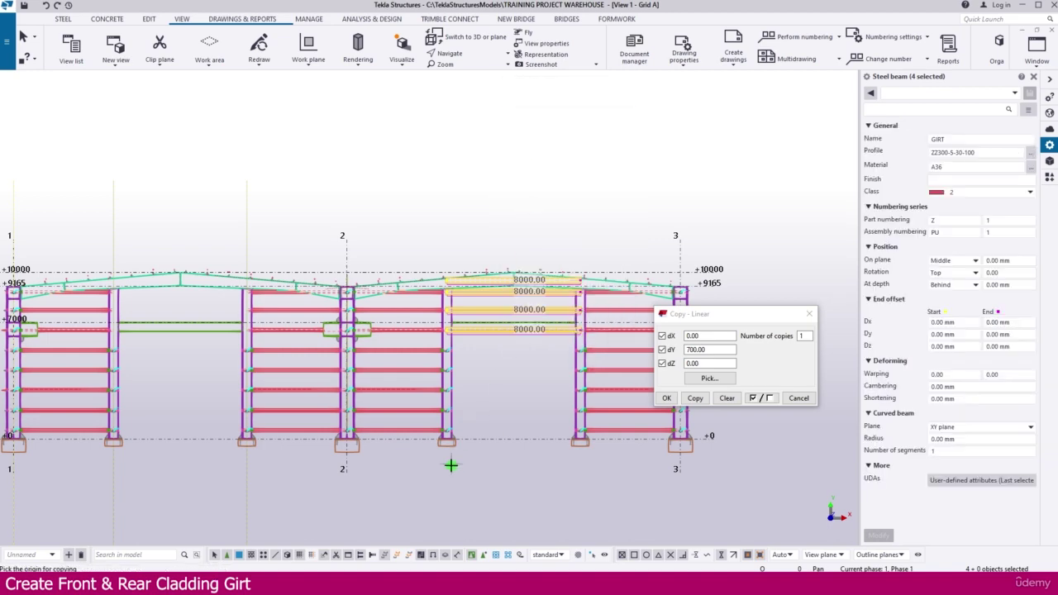
scroll(446, 459, up, 3)
scroll(445, 457, up, 2)
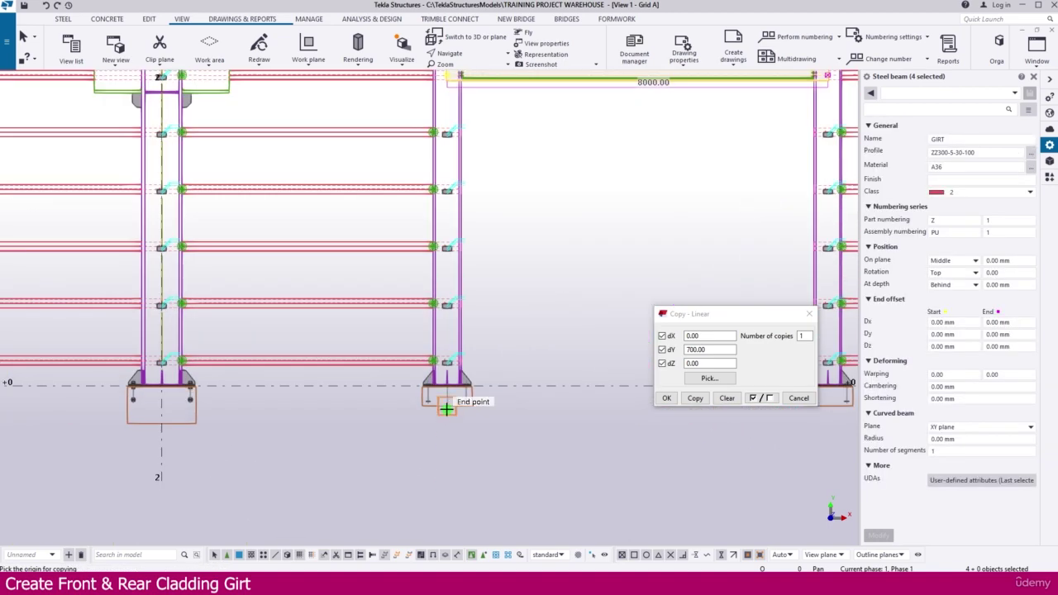
scroll(581, 425, down, 3)
scroll(101, 421, up, 3)
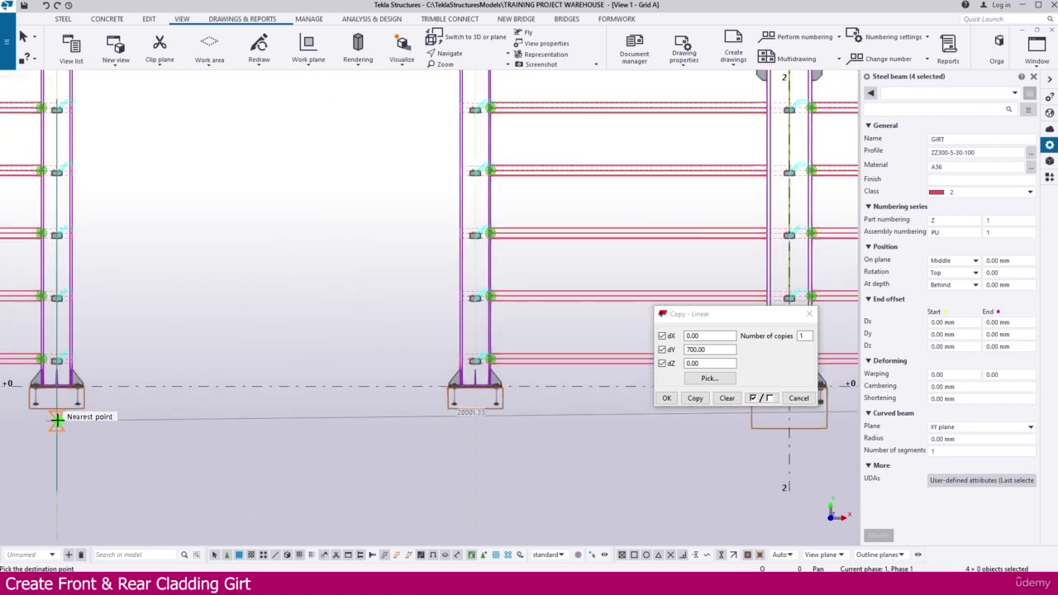
scroll(212, 421, down, 3)
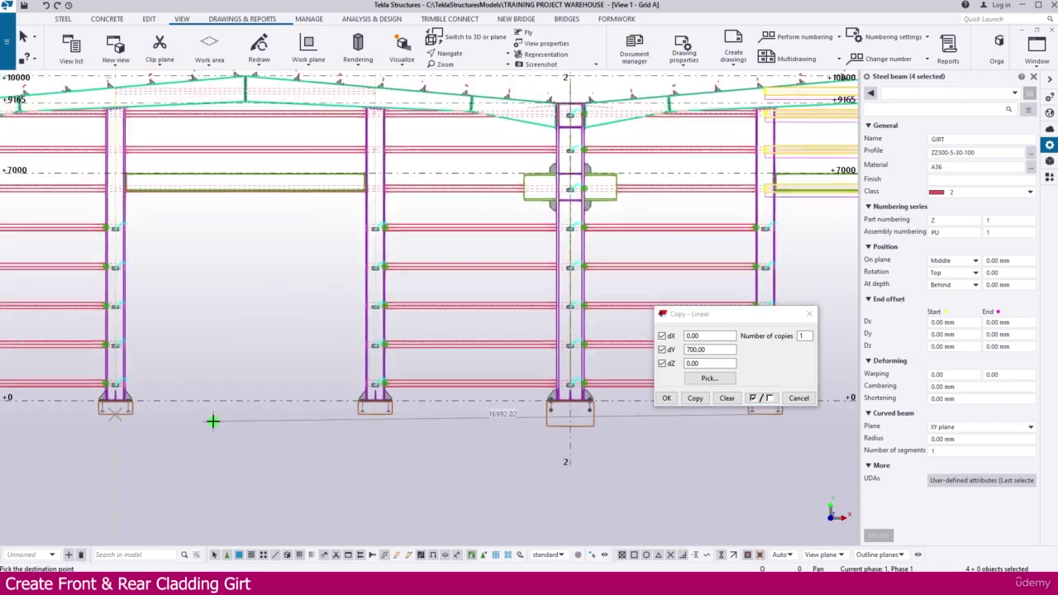
middle_drag(187, 265, 180, 334)
scroll(144, 247, up, 2)
scroll(145, 247, up, 1)
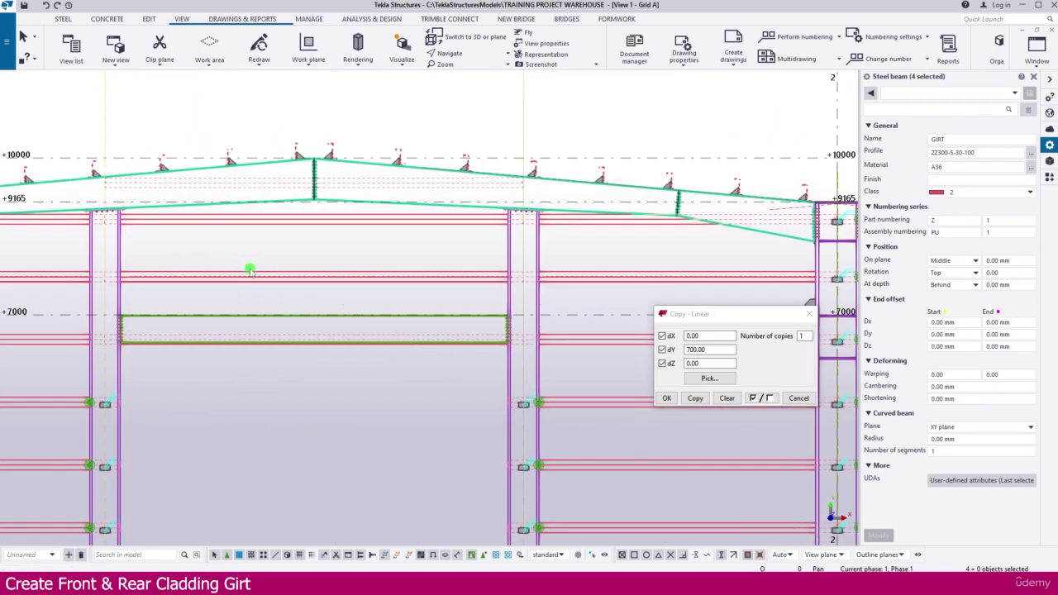
scroll(250, 271, down, 2)
In the isometric view, apply the properties of the existing Cold rolled overlap just below the opening girts on the column nearer Grid 3
key(ctrl+Tab)
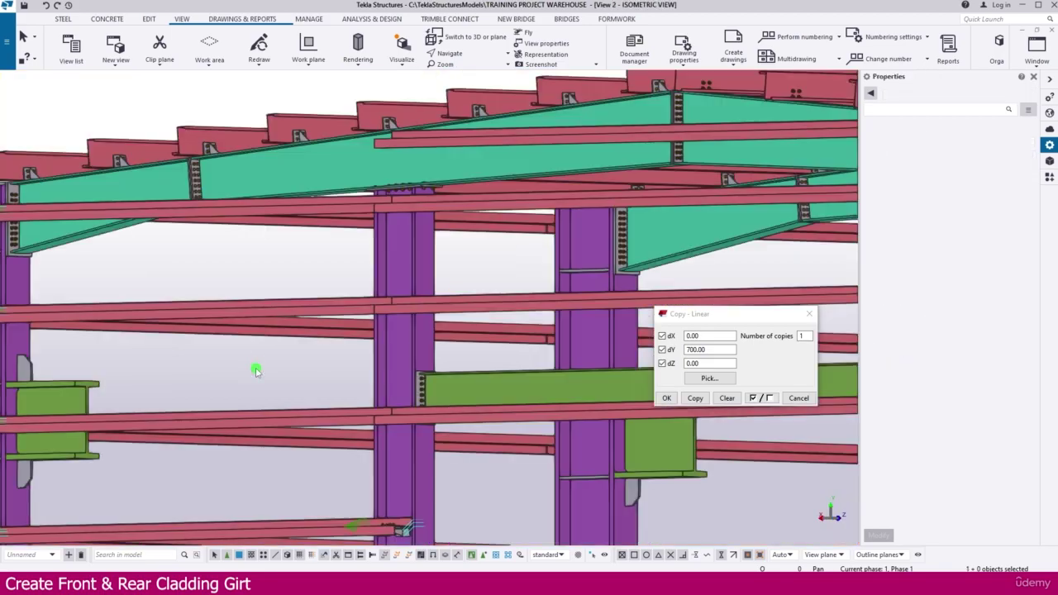
scroll(259, 343, down, 5)
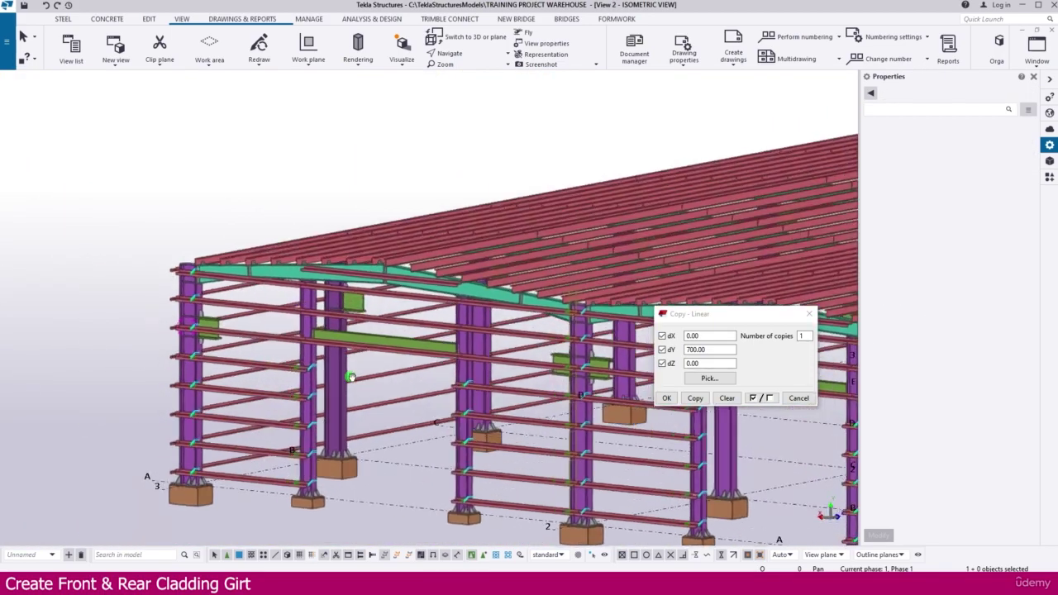
scroll(312, 368, up, 6)
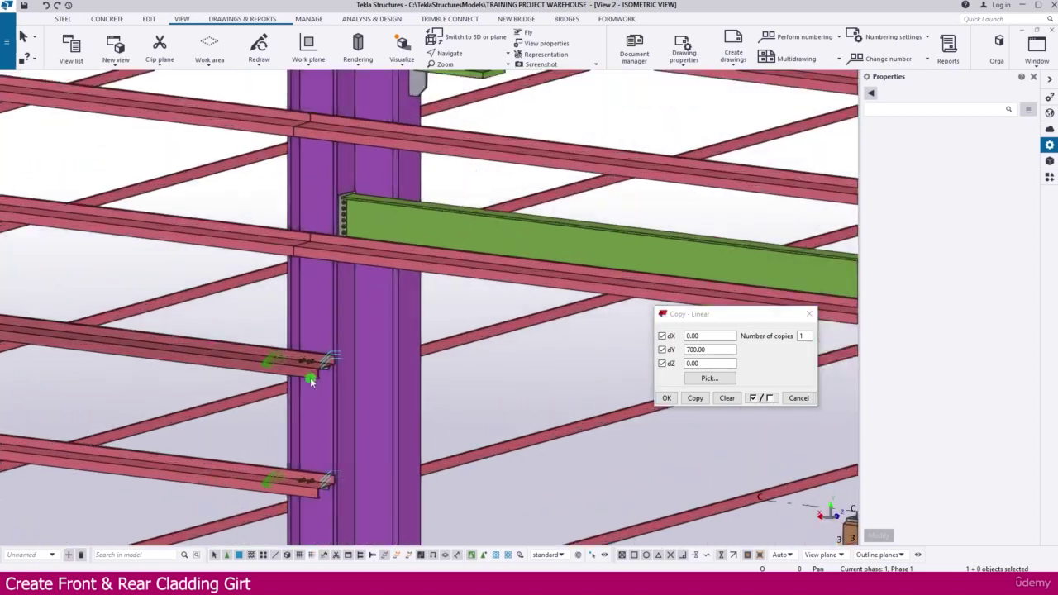
scroll(322, 370, up, 2)
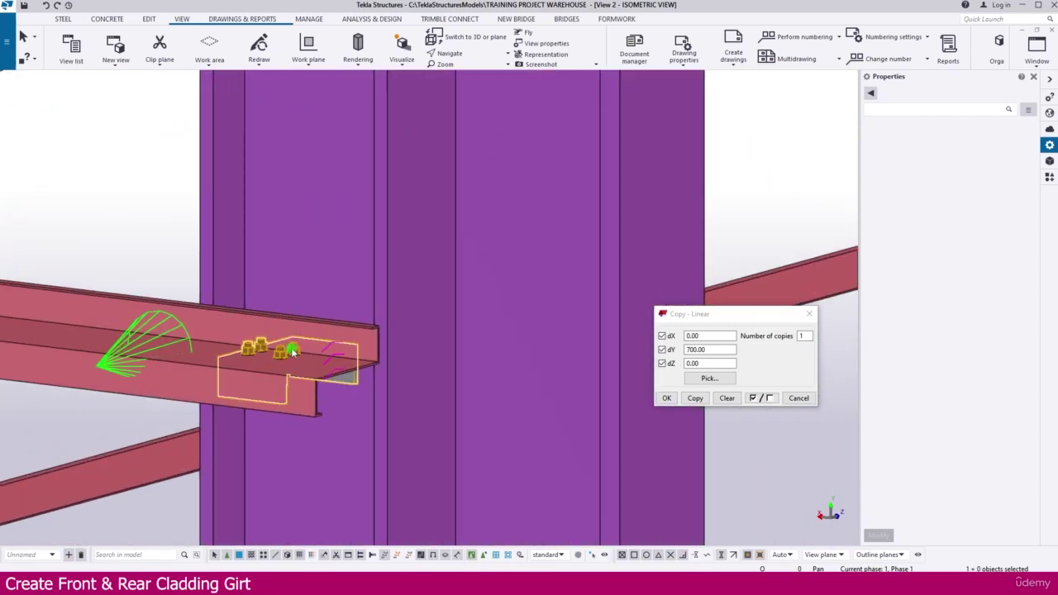
double_click(291, 353)
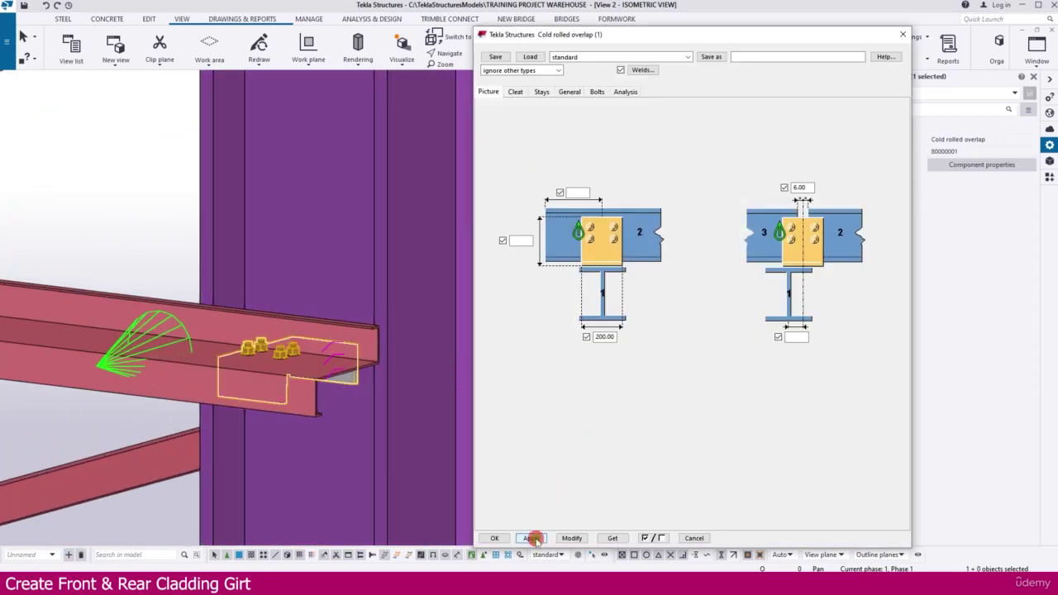
click(494, 538)
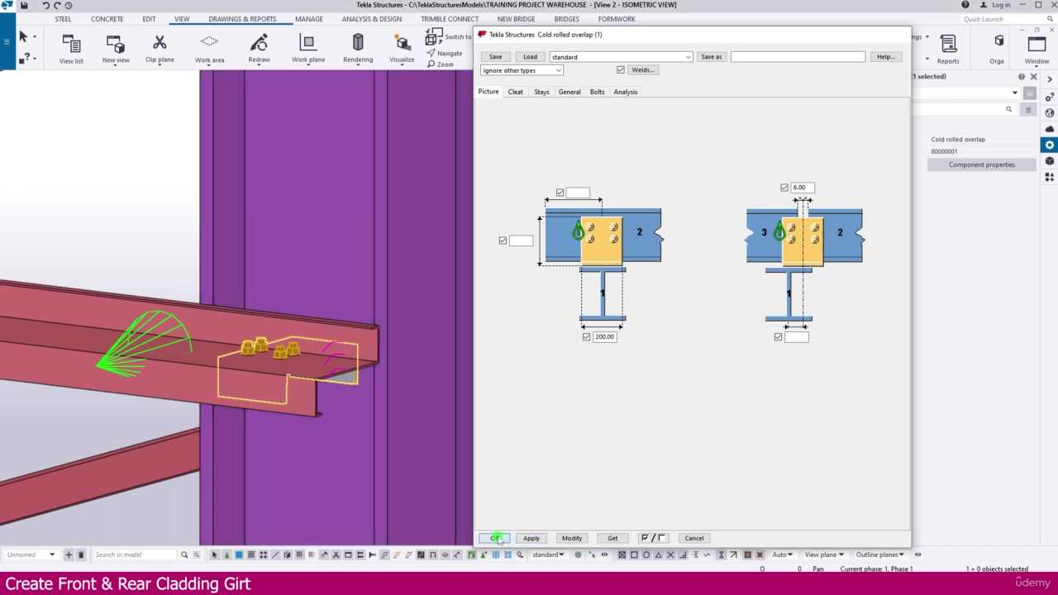
Create a Cold rolled overlap joining the lowest row of upper girts on the opening column nearer Grid 3
click(149, 19)
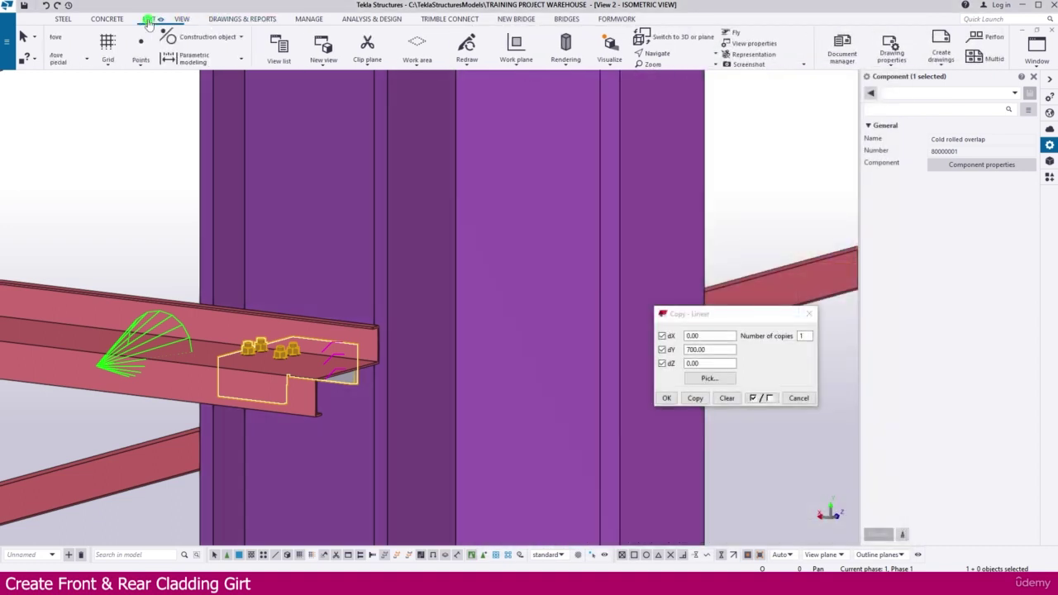
click(371, 39)
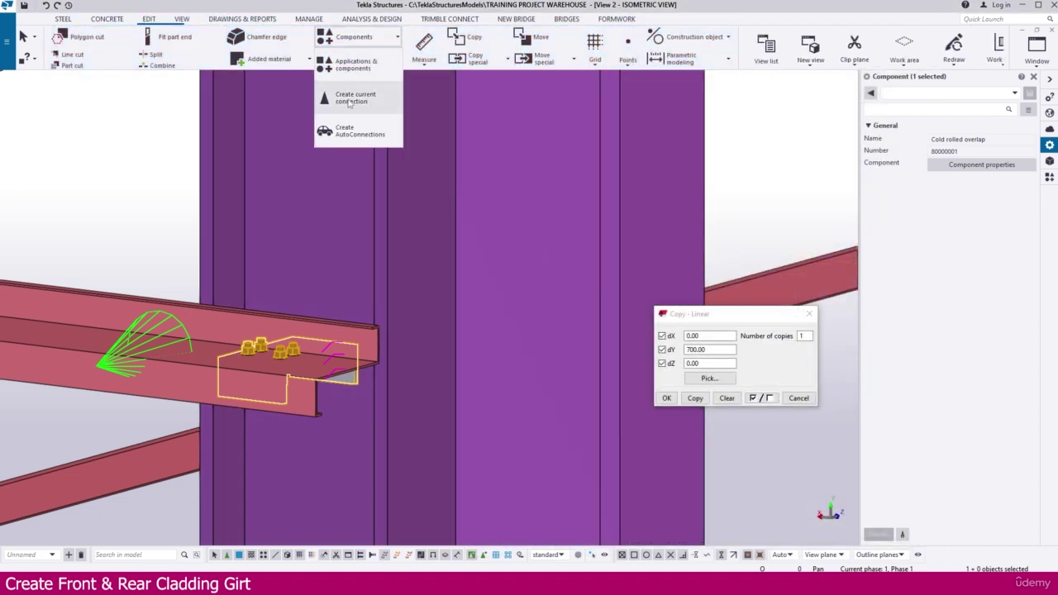
click(360, 100)
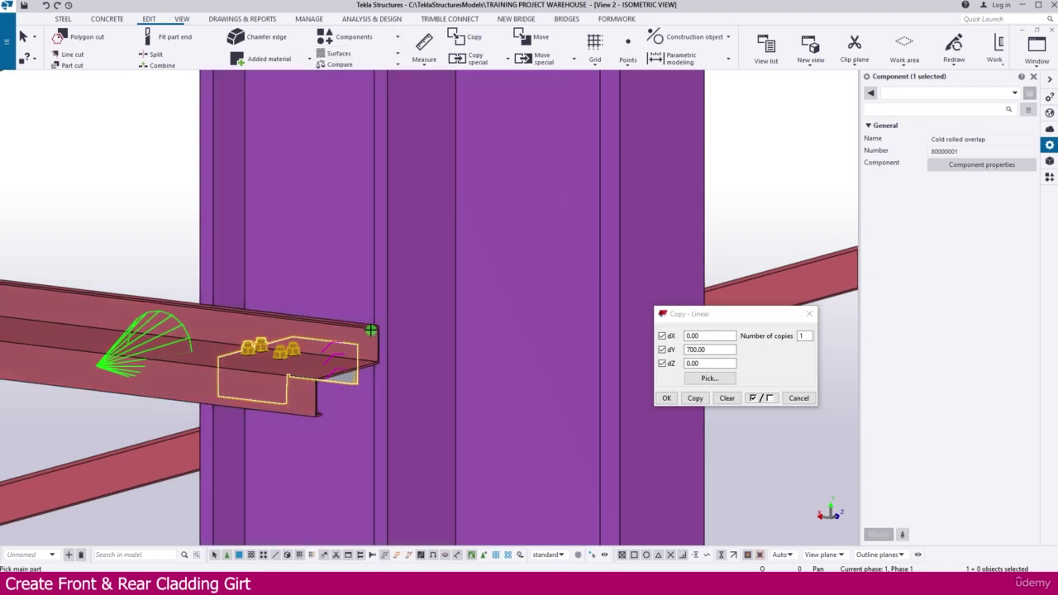
scroll(367, 345, down, 10)
scroll(367, 345, up, 4)
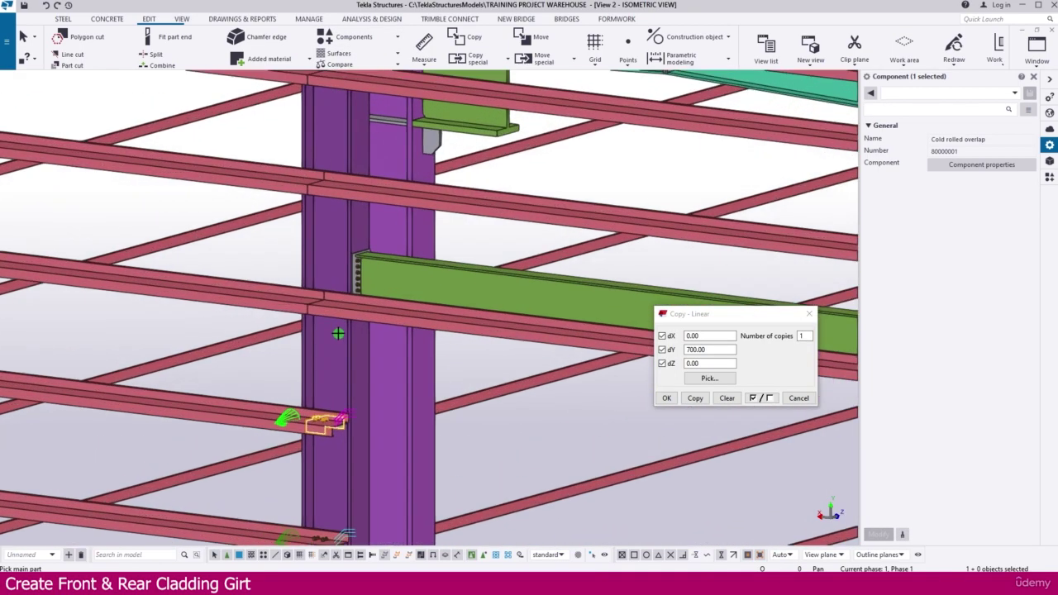
click(335, 335)
click(277, 304)
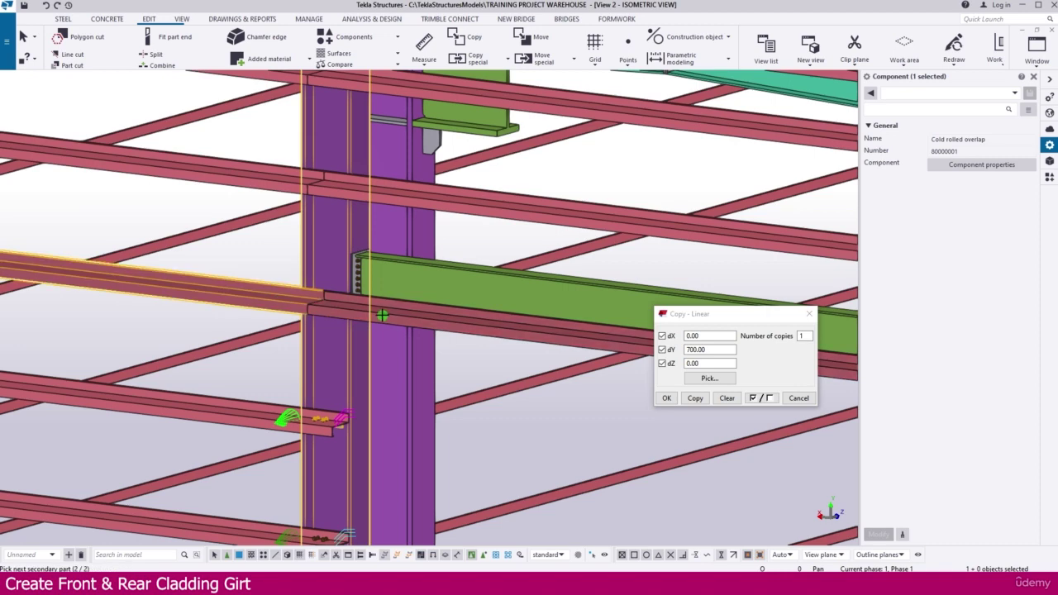
middle_click(468, 353)
Add the same overlap to the middle and top rows of girts on the opening column nearer Grid 3
middle_drag(364, 276, 347, 372)
click(310, 313)
click(266, 263)
click(370, 286)
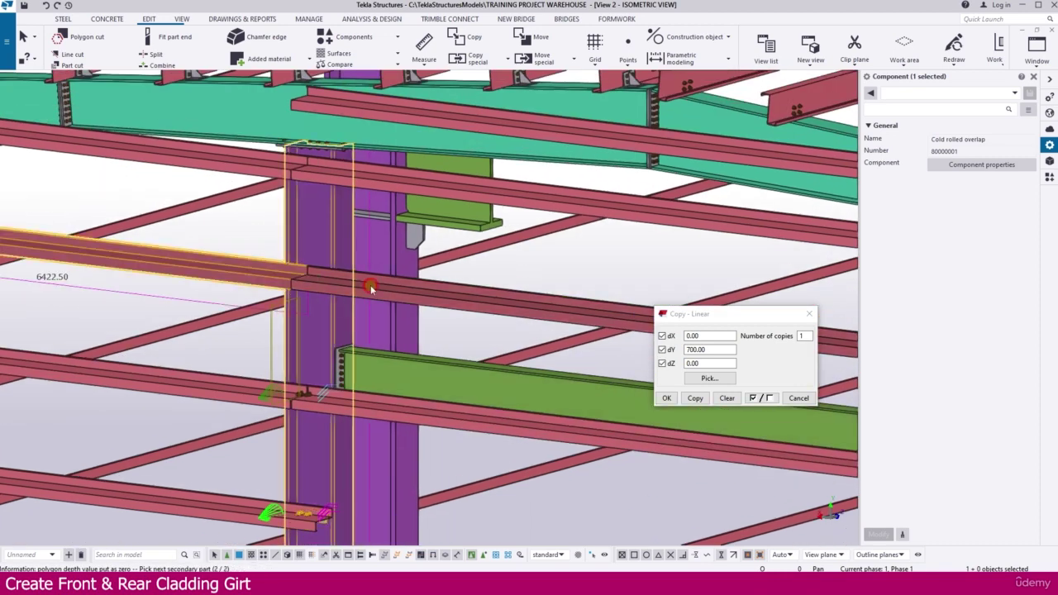
middle_click(356, 254)
middle_drag(355, 253, 345, 316)
click(303, 270)
click(260, 222)
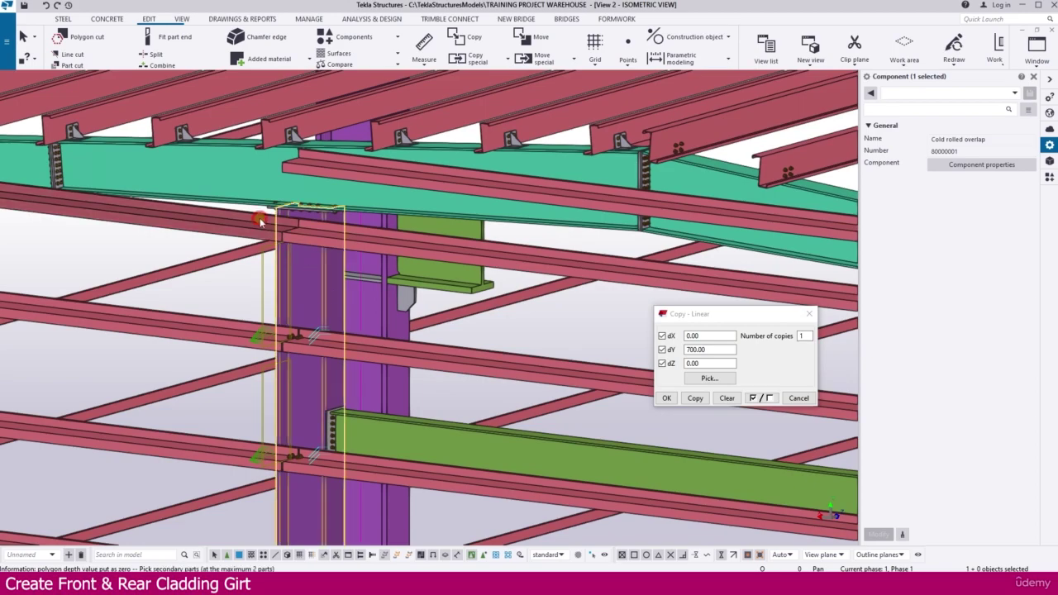
click(348, 233)
middle_click(350, 235)
Create the current overlap connection for the lowest upper girt row on the Grid 2-side column of the opening between Grids 1 and 2
scroll(343, 240, down, 2)
ctrl+middle_drag(324, 248, 321, 175)
scroll(321, 124, up, 4)
middle_drag(318, 135, 316, 235)
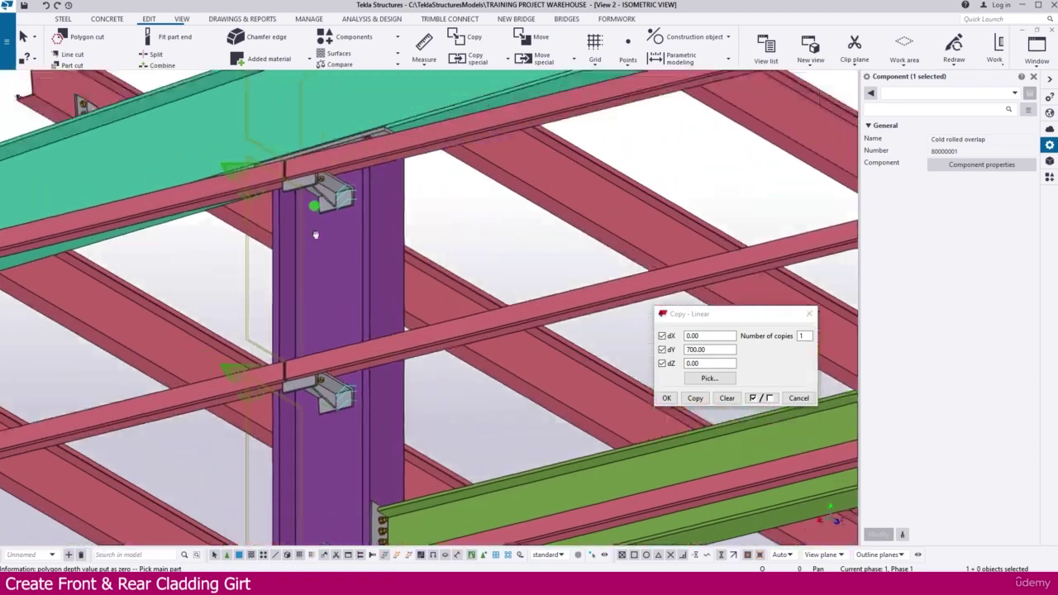
scroll(315, 235, down, 3)
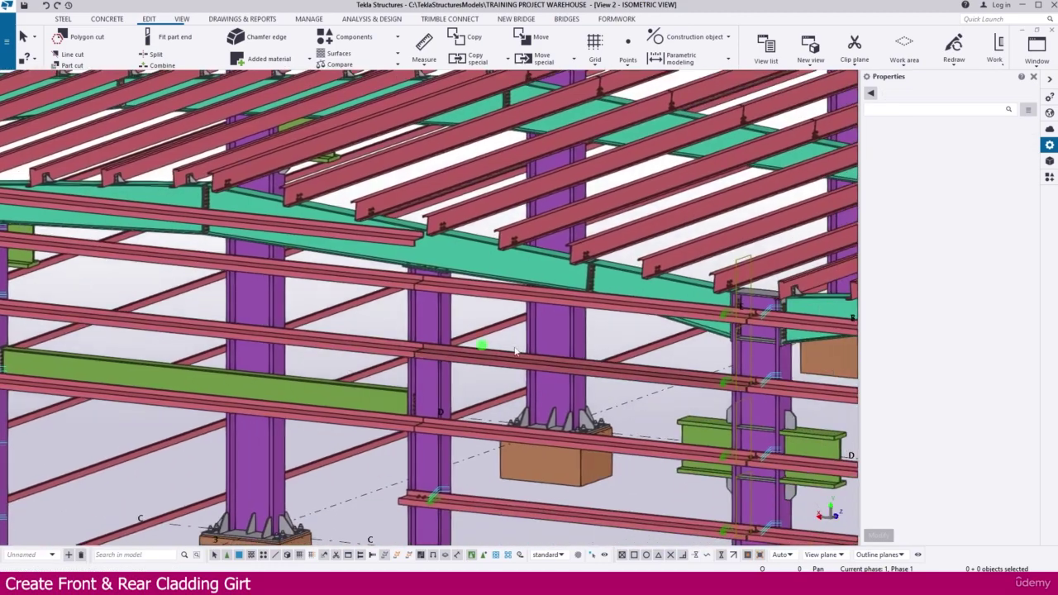
scroll(468, 333, up, 2)
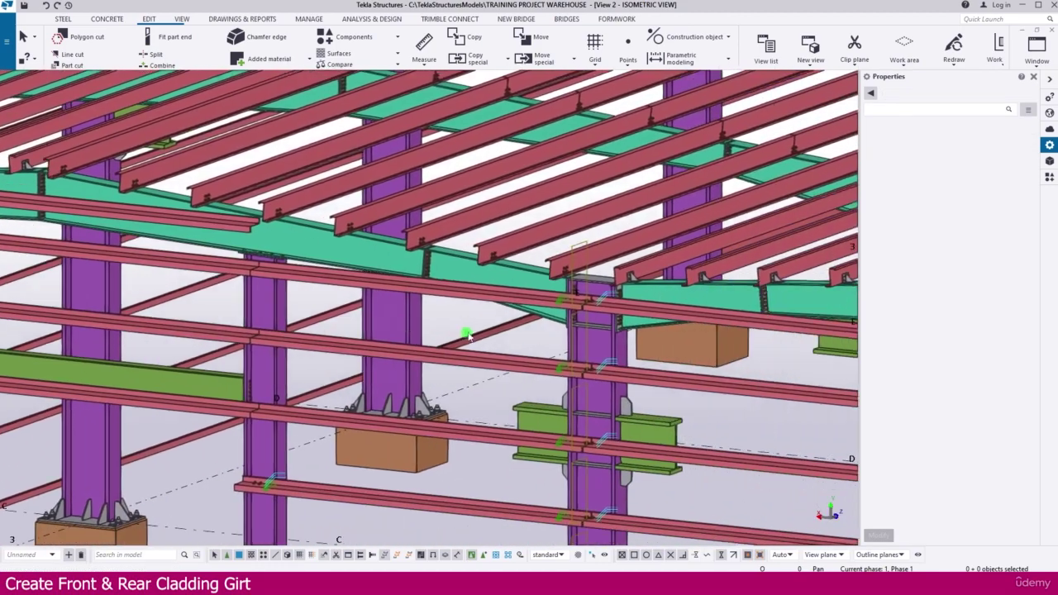
click(357, 38)
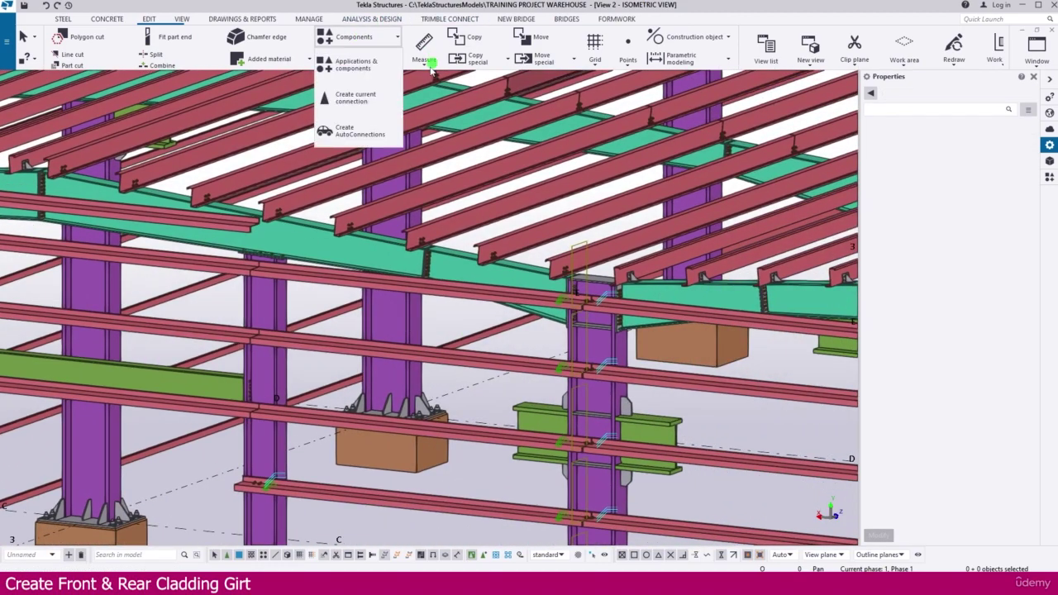
click(369, 100)
middle_drag(642, 333, 586, 329)
scroll(581, 329, down, 2)
middle_drag(826, 351, 545, 302)
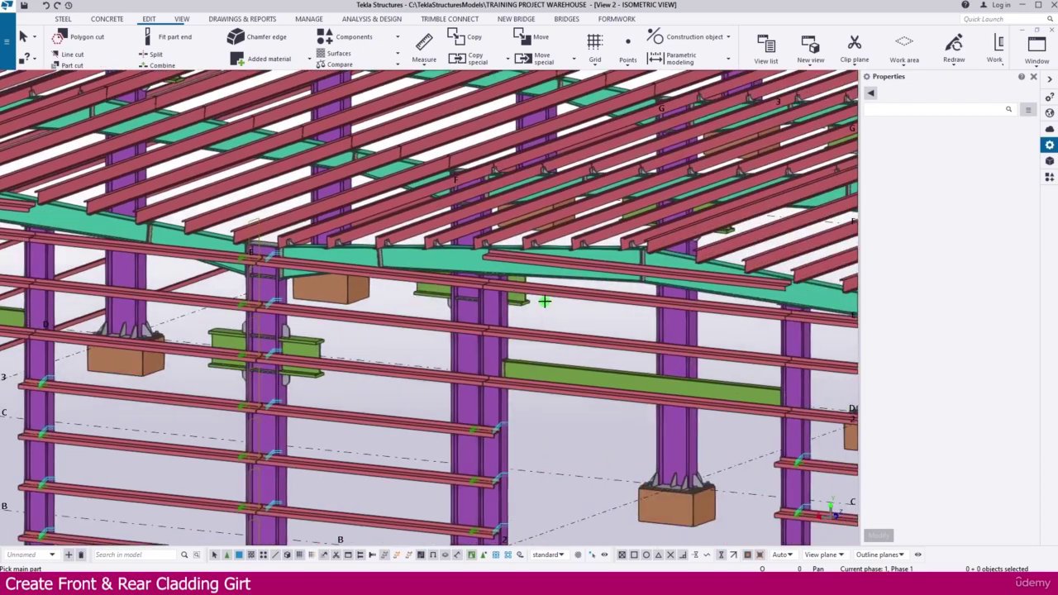
scroll(545, 302, up, 5)
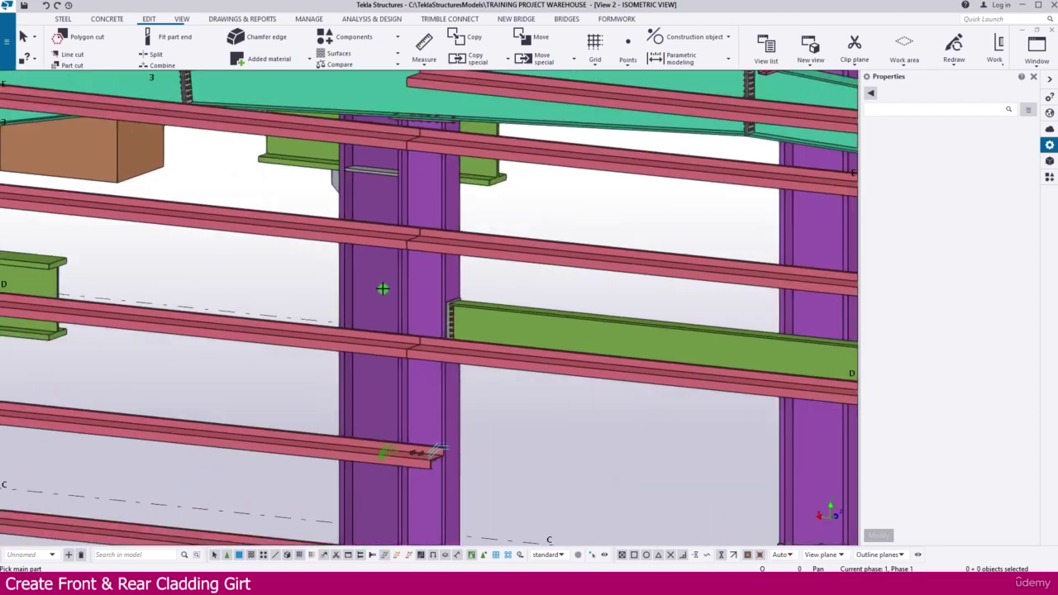
scroll(383, 288, down, 3)
scroll(317, 395, up, 5)
click(316, 394)
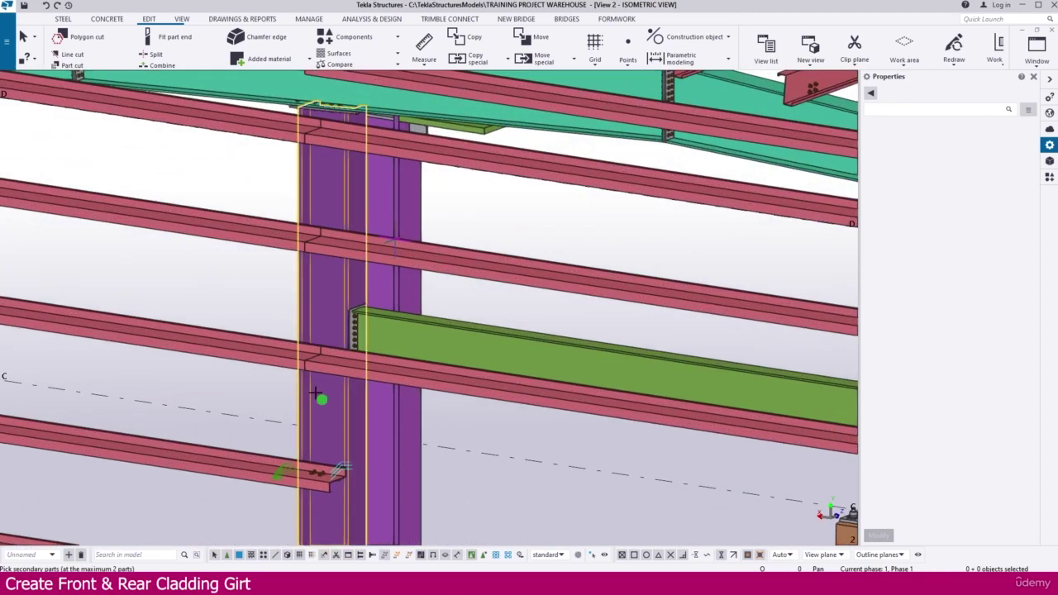
click(265, 354)
middle_click(432, 402)
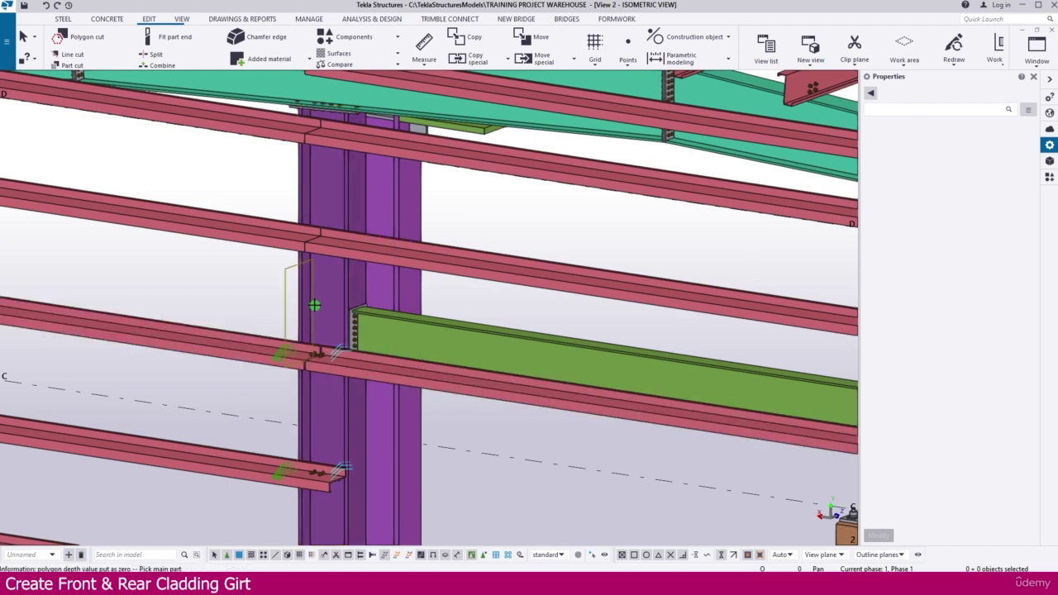
Connect the middle and top girt rows with overlaps on that opening column nearer Grid 2
middle_drag(314, 305, 314, 361)
click(326, 335)
click(310, 293)
click(377, 303)
middle_click(440, 264)
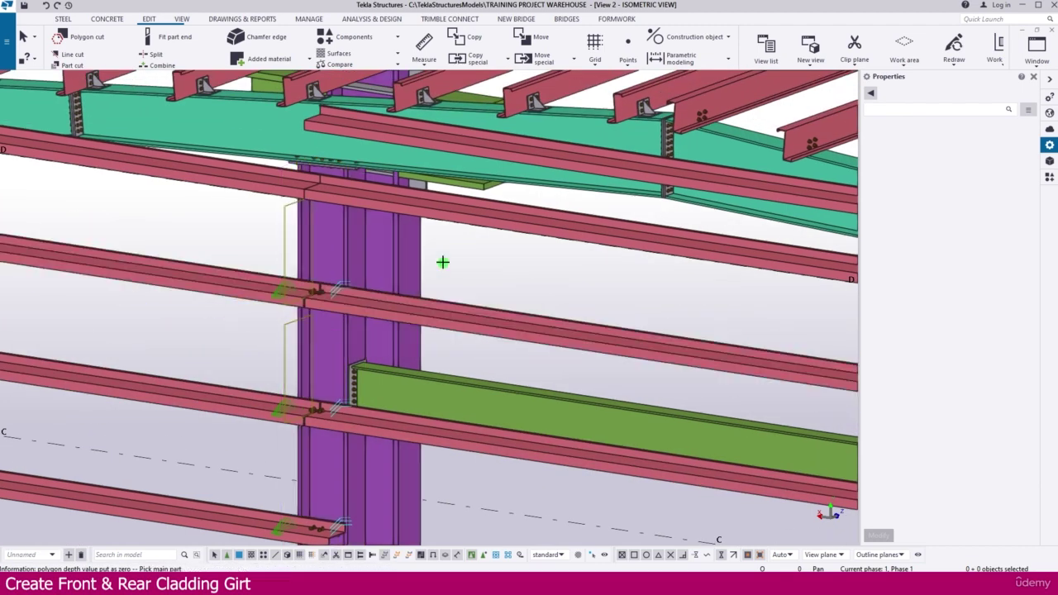
scroll(326, 270, up, 2)
click(284, 241)
middle_click(350, 236)
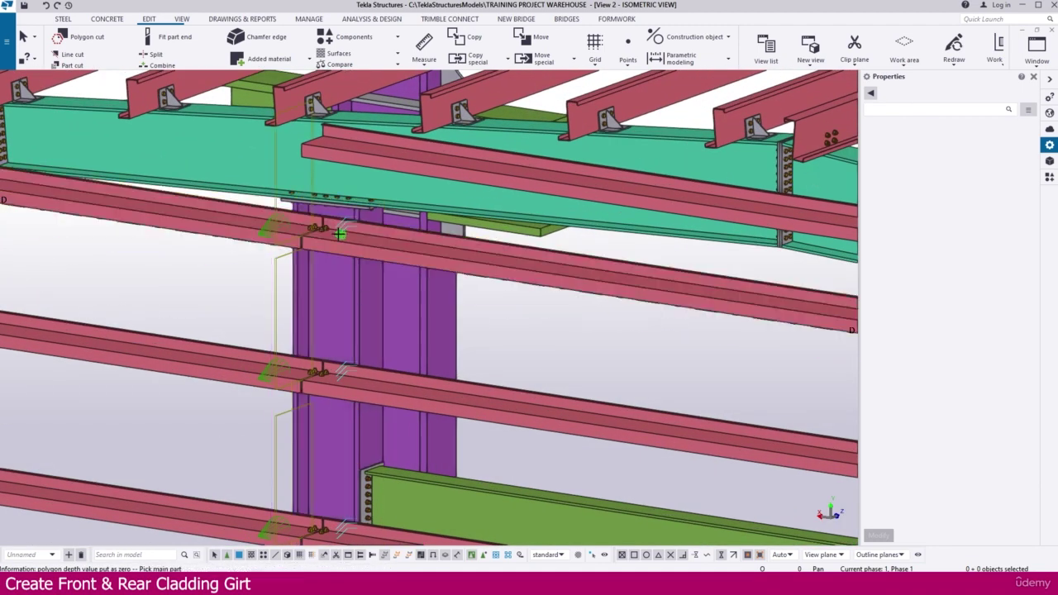
Create an overlap for the lowest upper girt row on the opening column nearer Grid 1
scroll(590, 334, down, 4)
scroll(590, 335, up, 6)
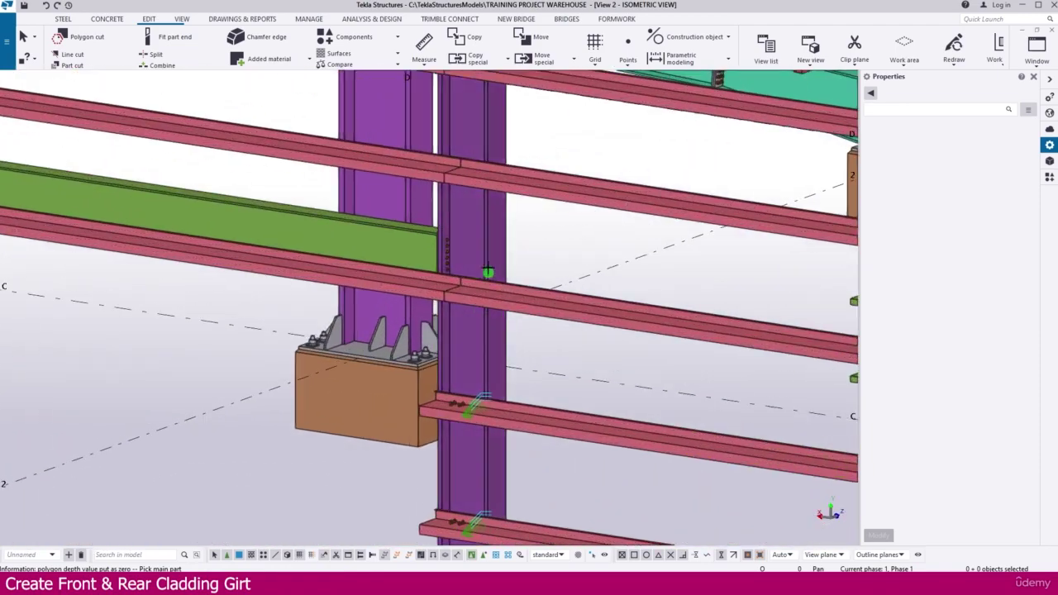
click(488, 266)
click(501, 298)
click(501, 298)
middle_click(544, 267)
Add overlaps joining the middle and top girt rows on the opening column nearer Grid 1
middle_drag(493, 267, 451, 372)
click(428, 321)
click(397, 278)
click(488, 287)
middle_click(488, 287)
middle_drag(488, 287, 493, 379)
click(433, 311)
click(375, 256)
click(489, 275)
middle_click(490, 276)
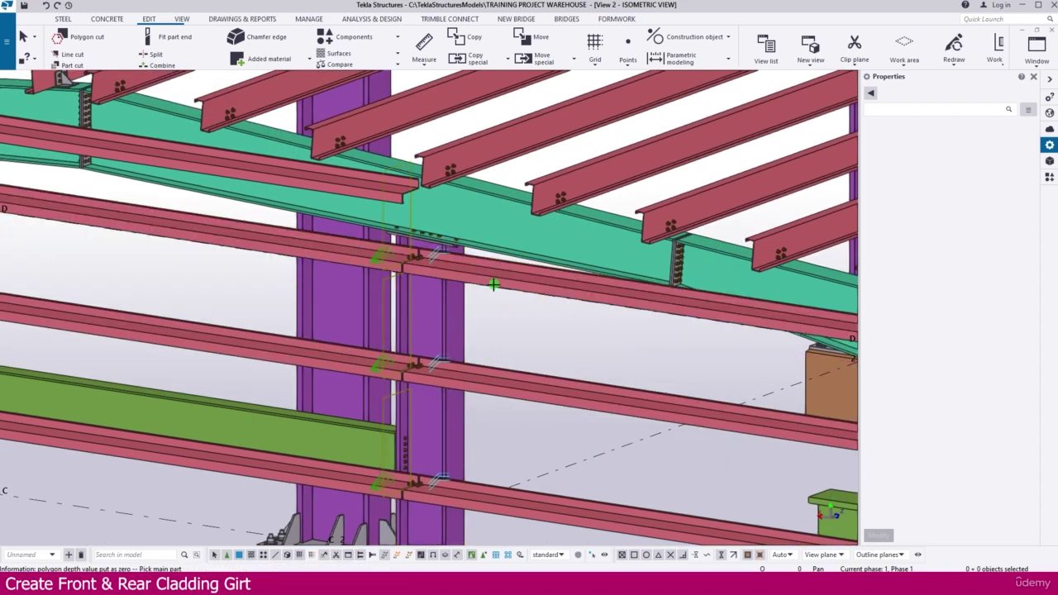
End the connection command and redraw the isometric view to clear the temporary component graphics
scroll(509, 313, down, 6)
middle_drag(296, 274, 308, 275)
scroll(345, 307, up, 5)
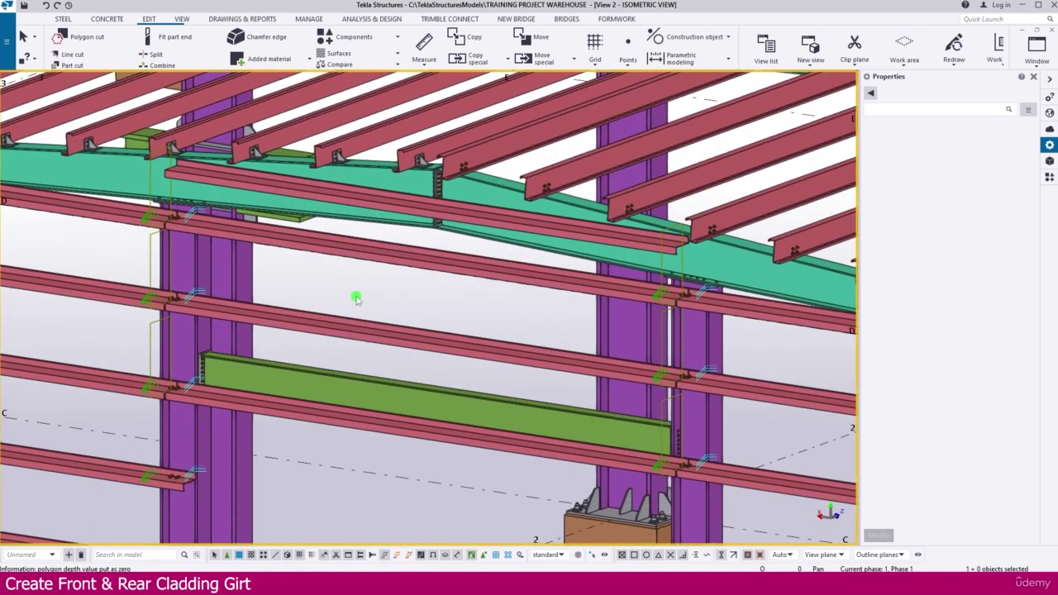
right_click(354, 298)
click(400, 359)
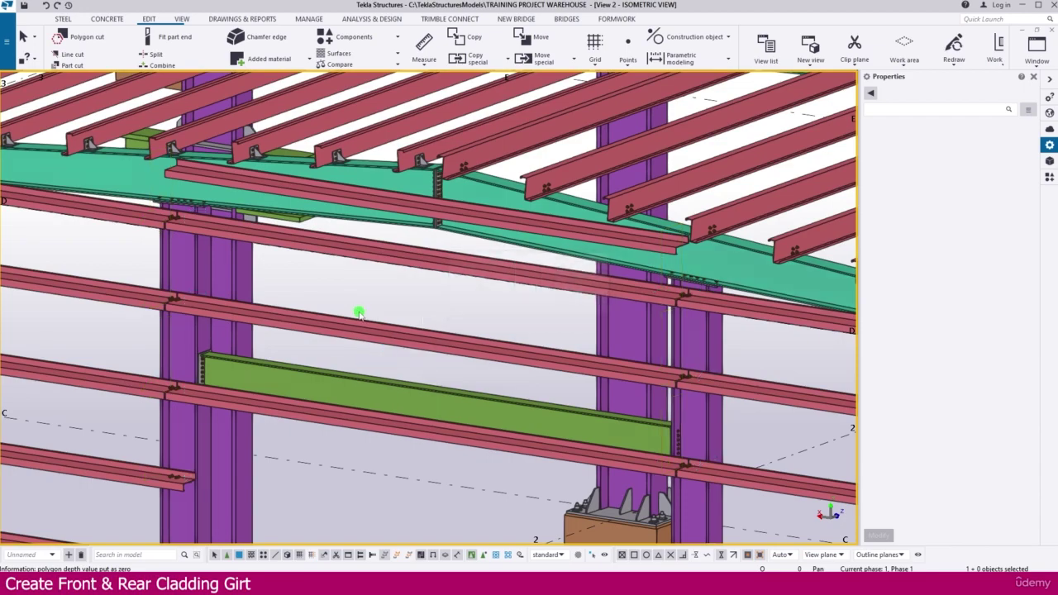
Starting from the Cold rolled overlap on the purlin beside the rafter-level girt's end, set and apply UPN350 as the cleat profile
scroll(345, 239, up, 5)
scroll(534, 322, down, 6)
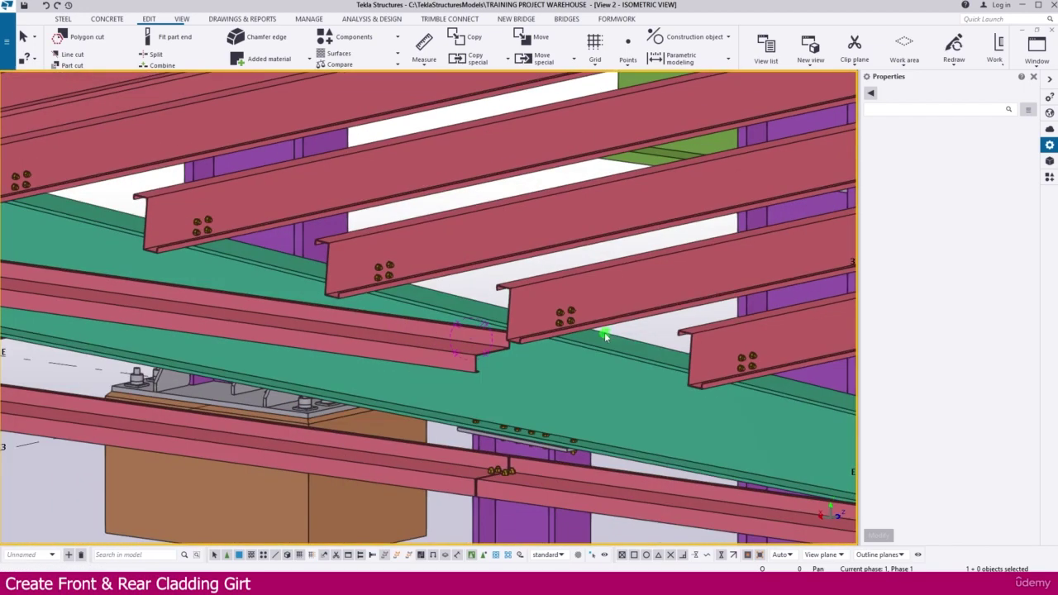
scroll(612, 323, down, 2)
scroll(612, 322, up, 7)
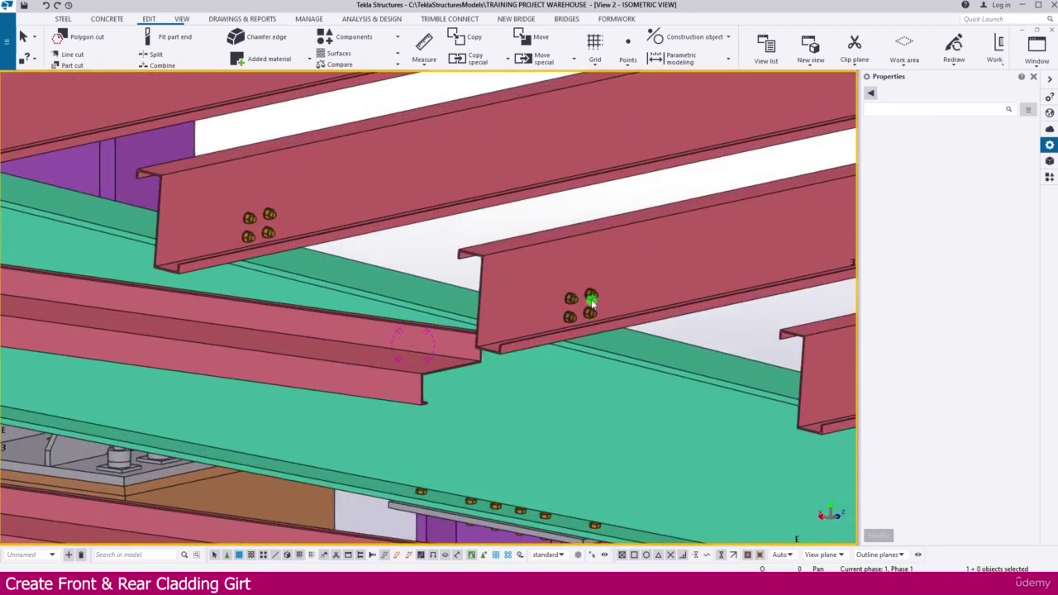
double_click(592, 303)
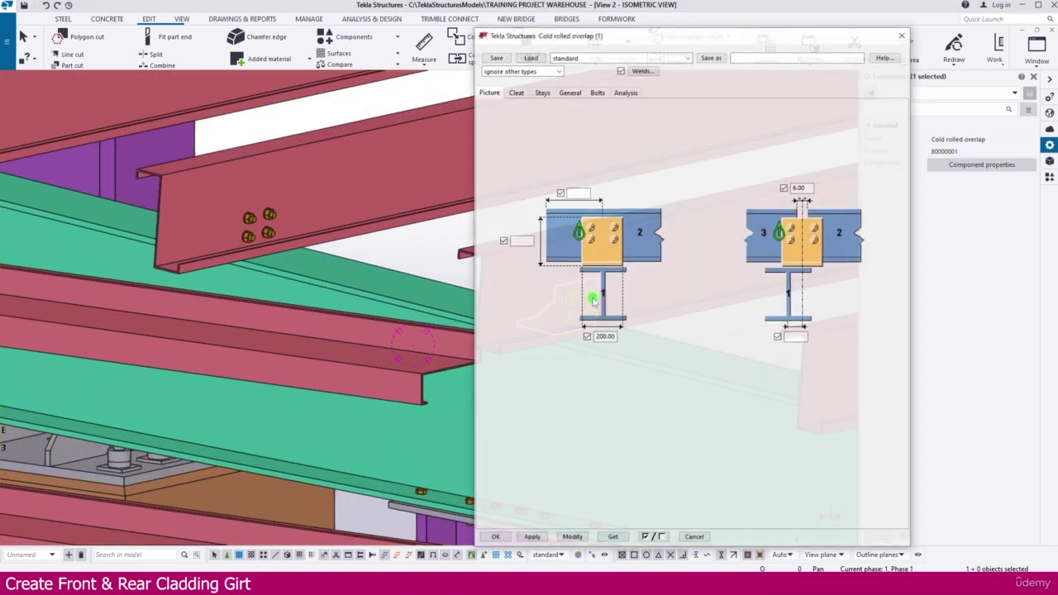
click(516, 92)
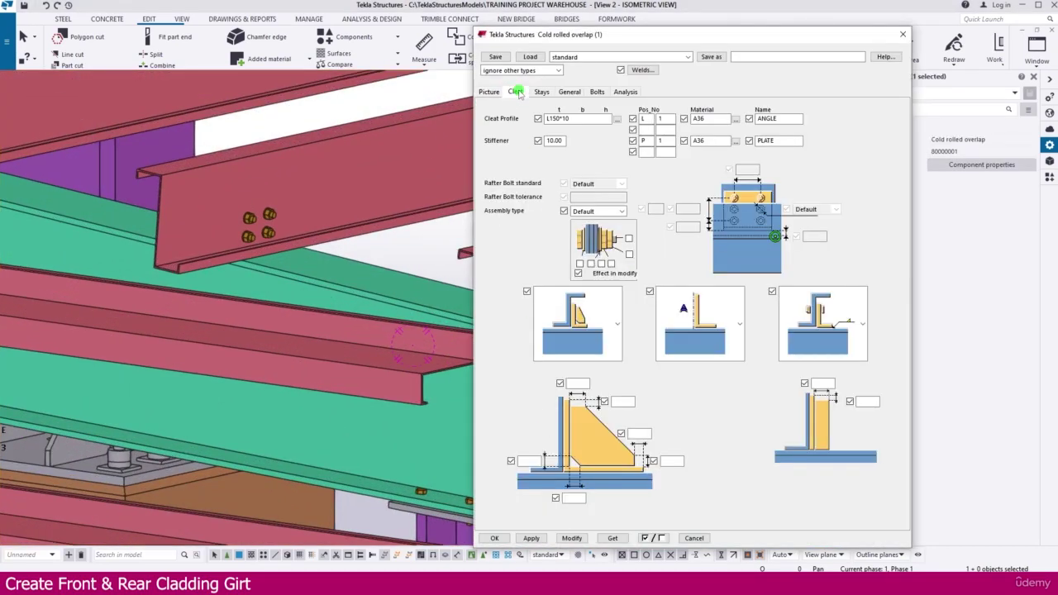
click(616, 120)
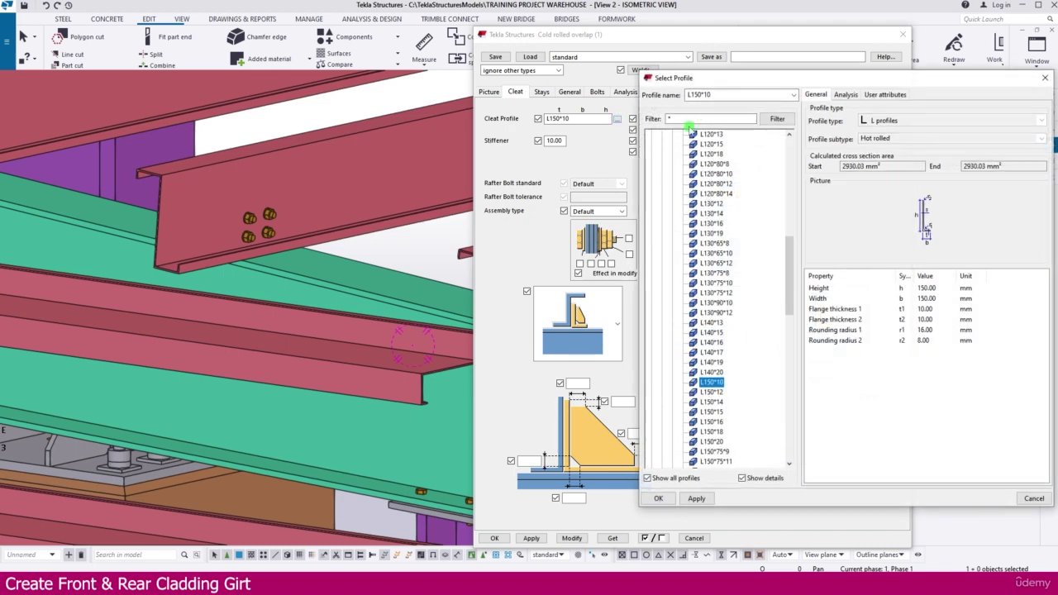
scroll(675, 165, up, 6)
click(653, 145)
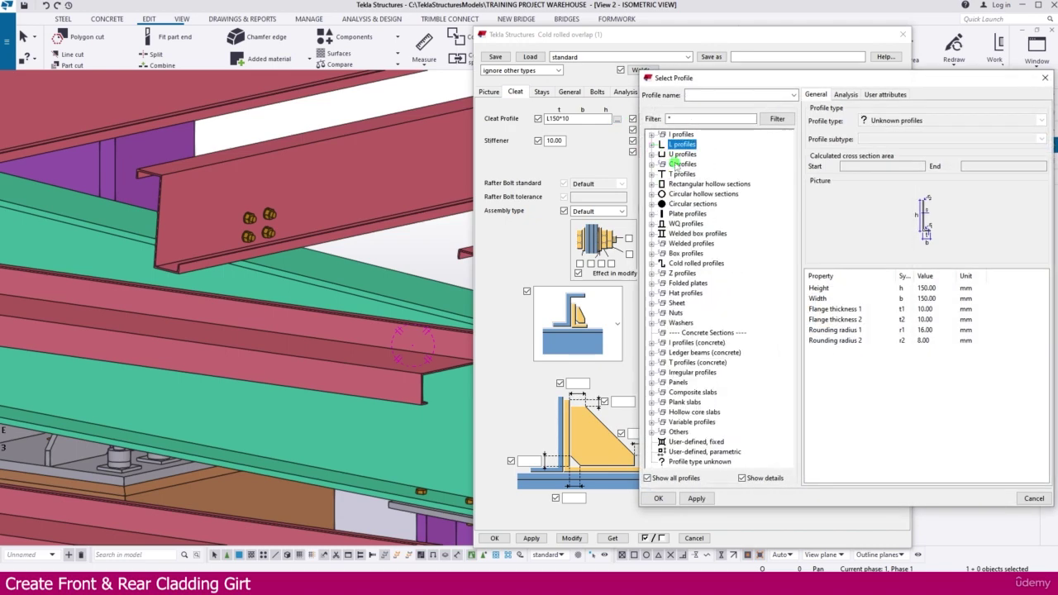
click(652, 154)
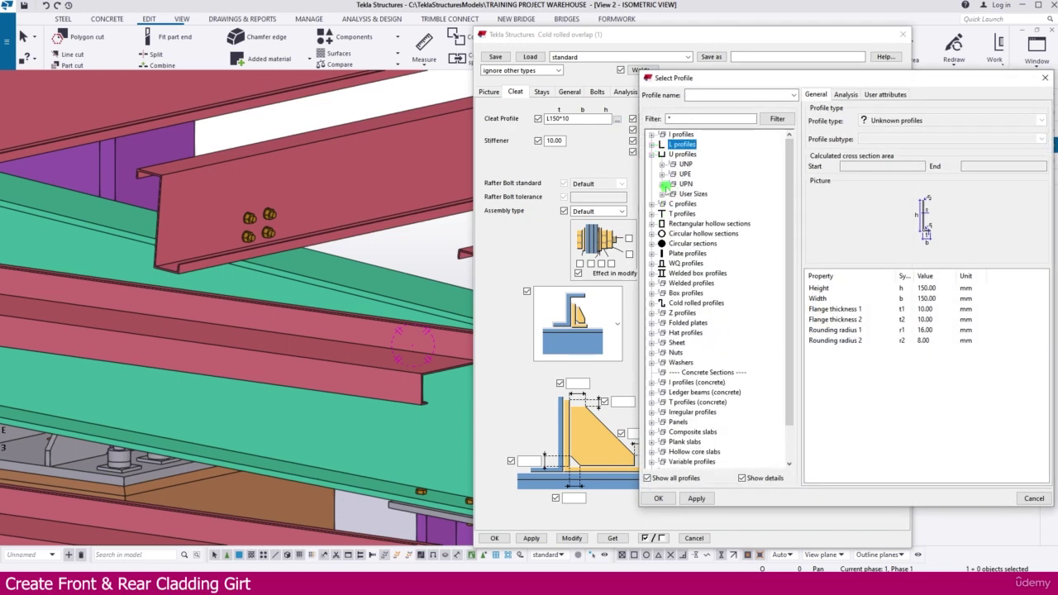
click(663, 183)
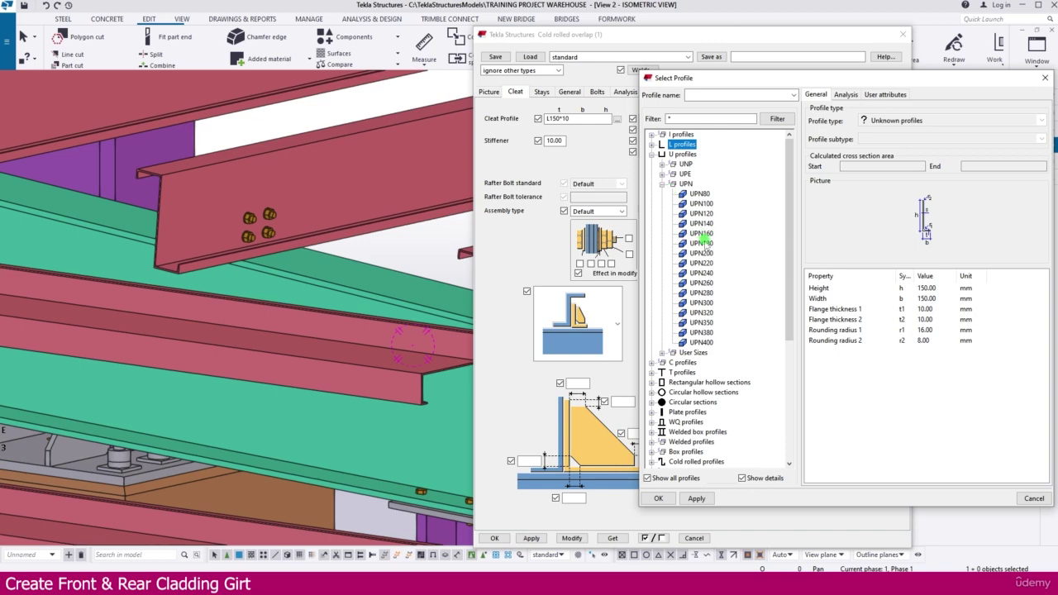
click(707, 323)
click(659, 499)
click(533, 538)
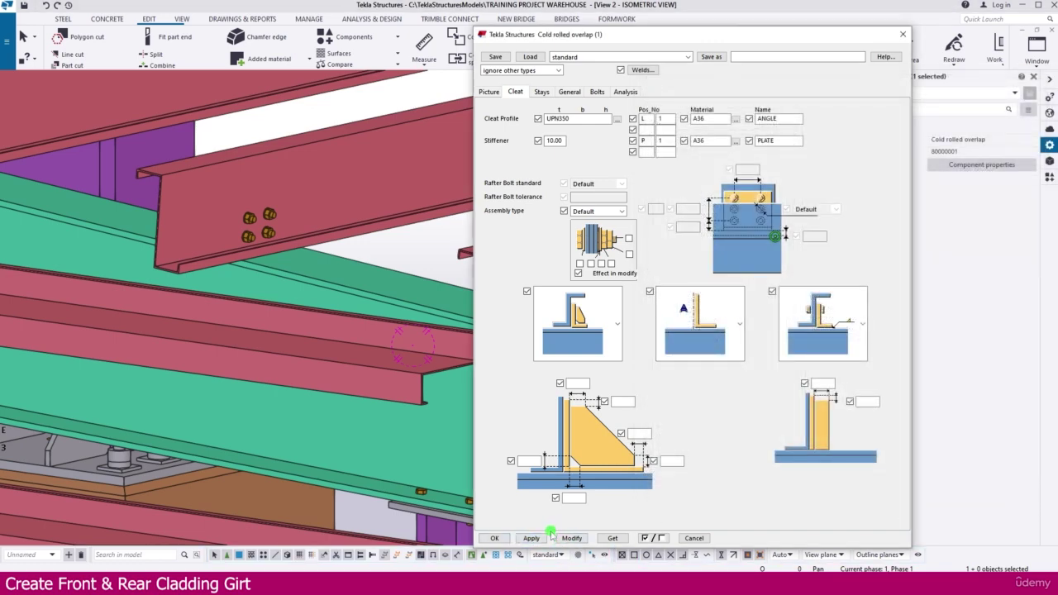
click(496, 538)
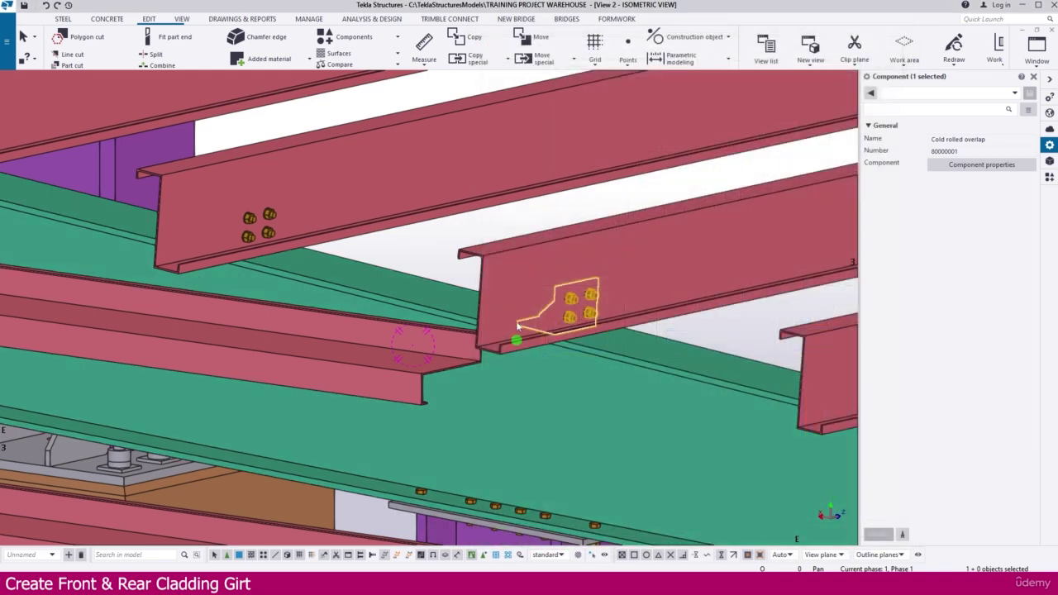
Create the current overlap connection between the rafter and the end of the rafter-level opening girt
click(360, 39)
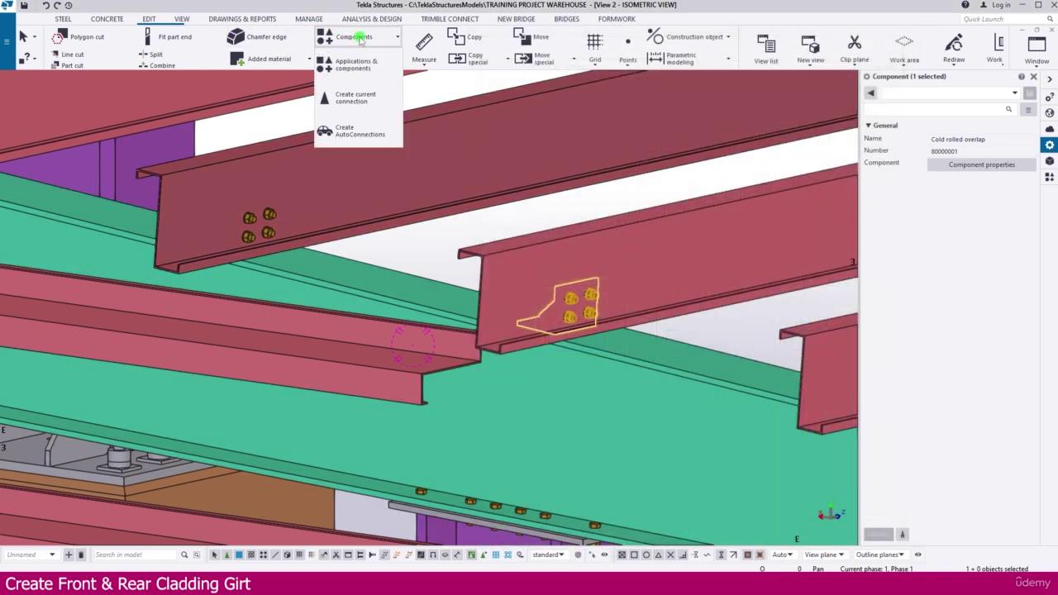
click(355, 97)
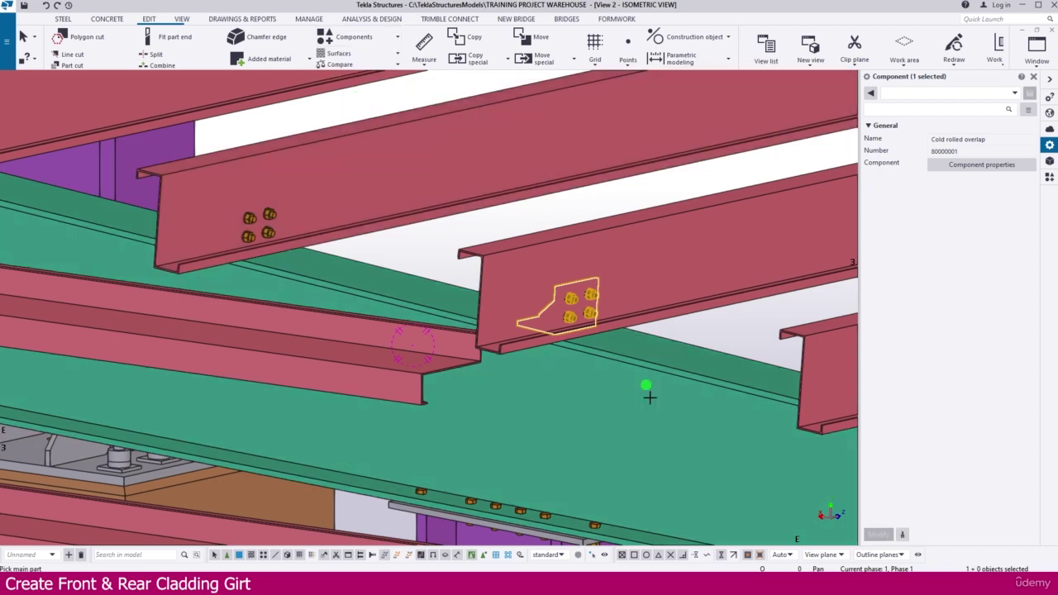
click(617, 472)
click(428, 370)
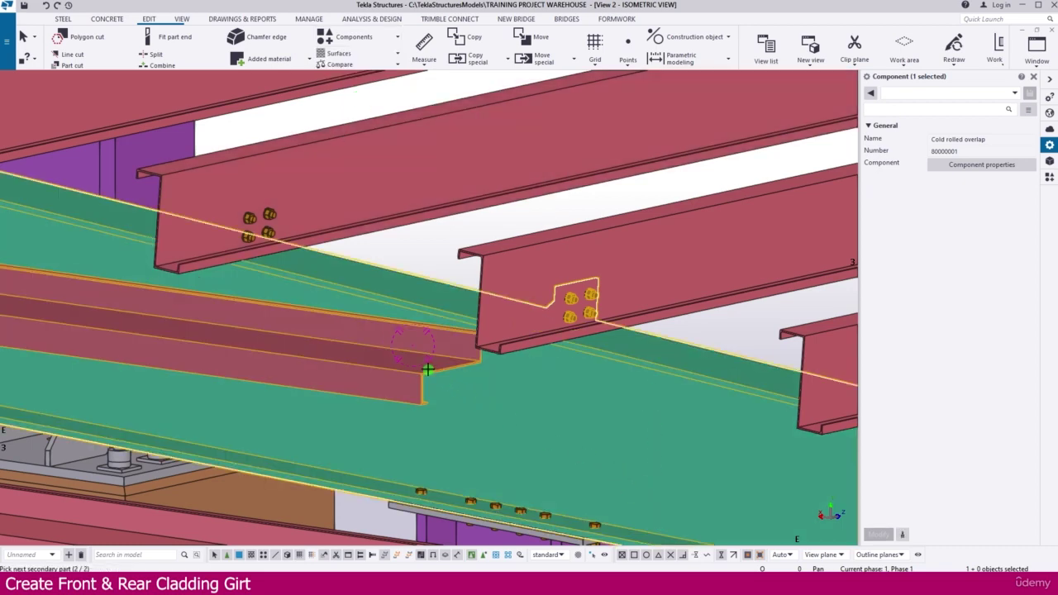
middle_click(437, 249)
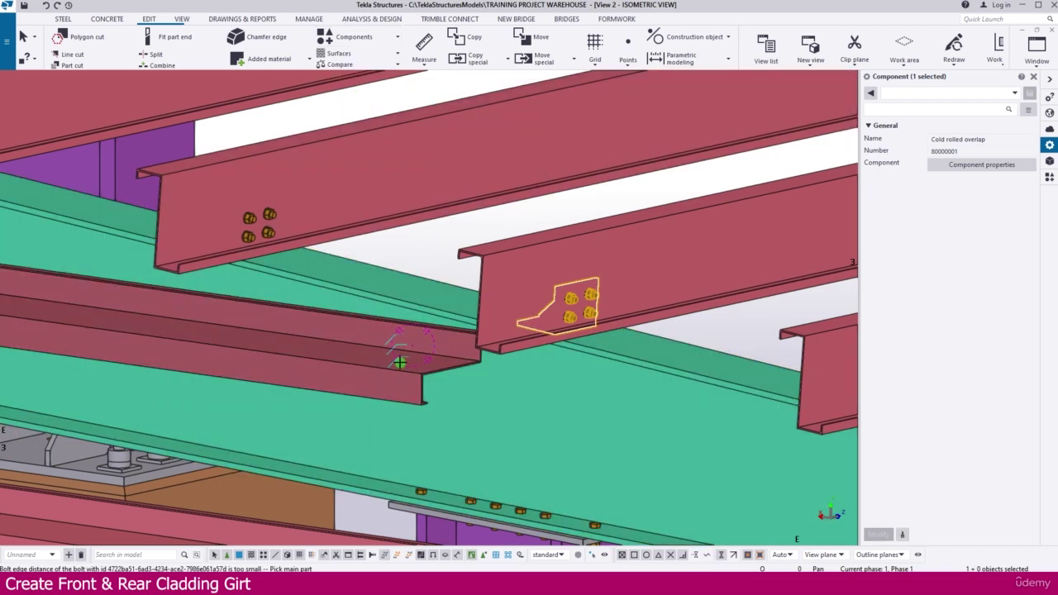
Open the general settings of the Cold rolled overlap between the rafter and the rafter-level girt's end
scroll(405, 361, down, 2)
ctrl+middle_drag(404, 382, 353, 331)
scroll(353, 332, up, 8)
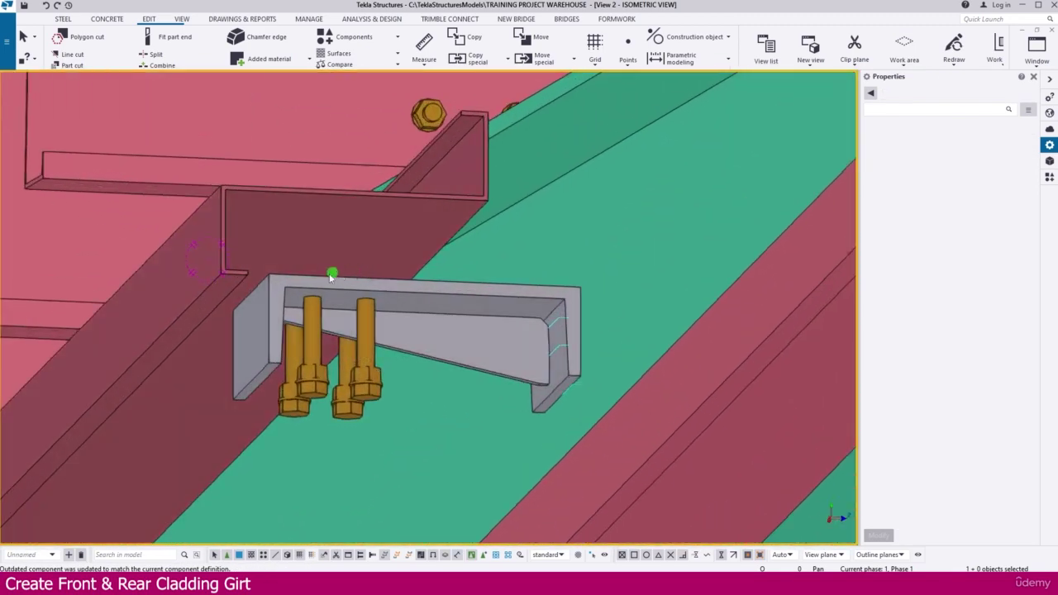
double_click(424, 298)
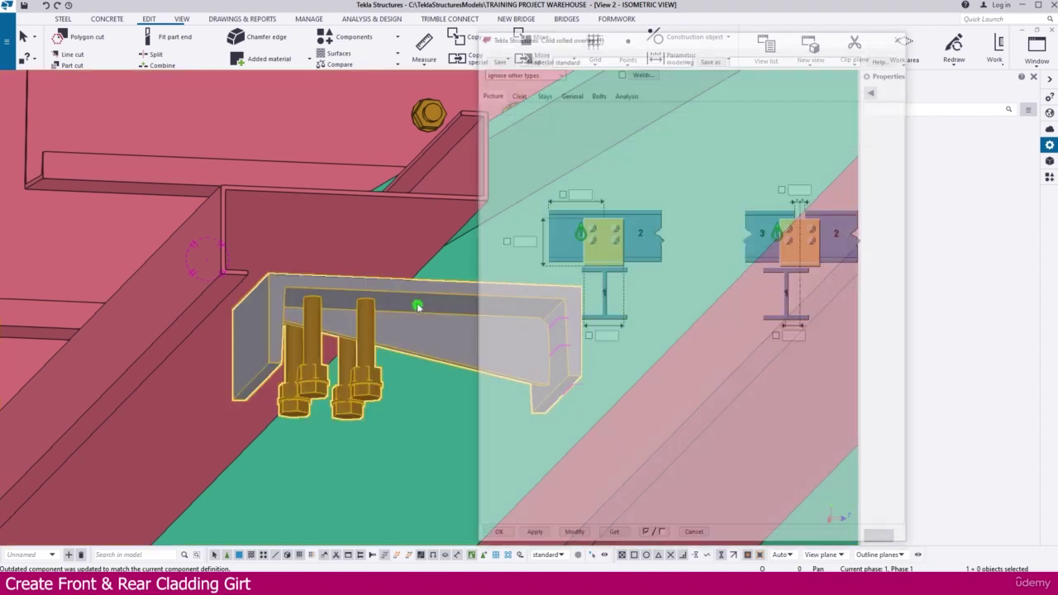
click(570, 92)
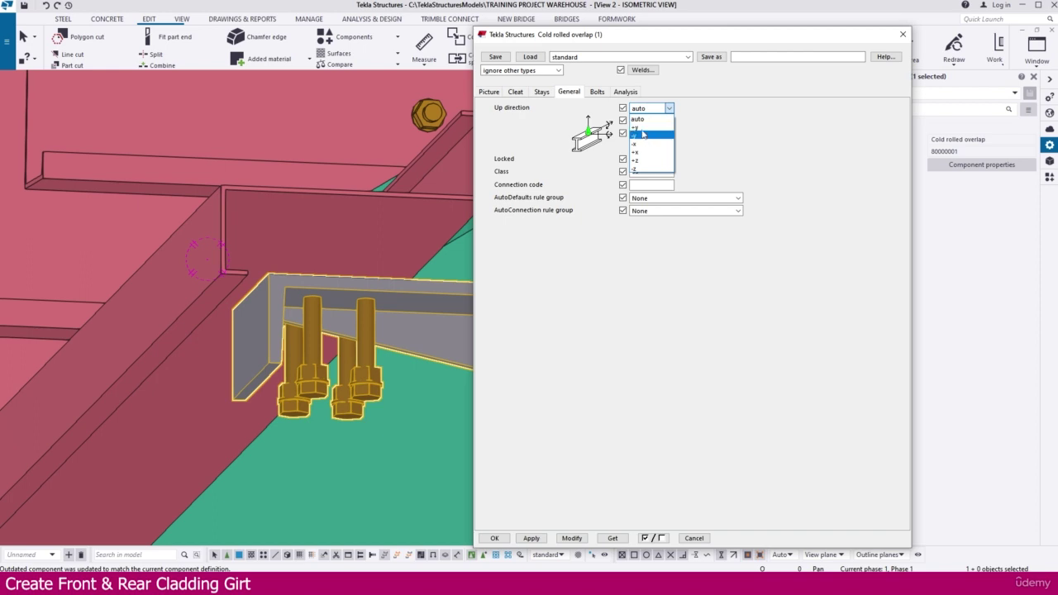
Try +y and +z as the up direction of the rafter girt's overlap
click(583, 539)
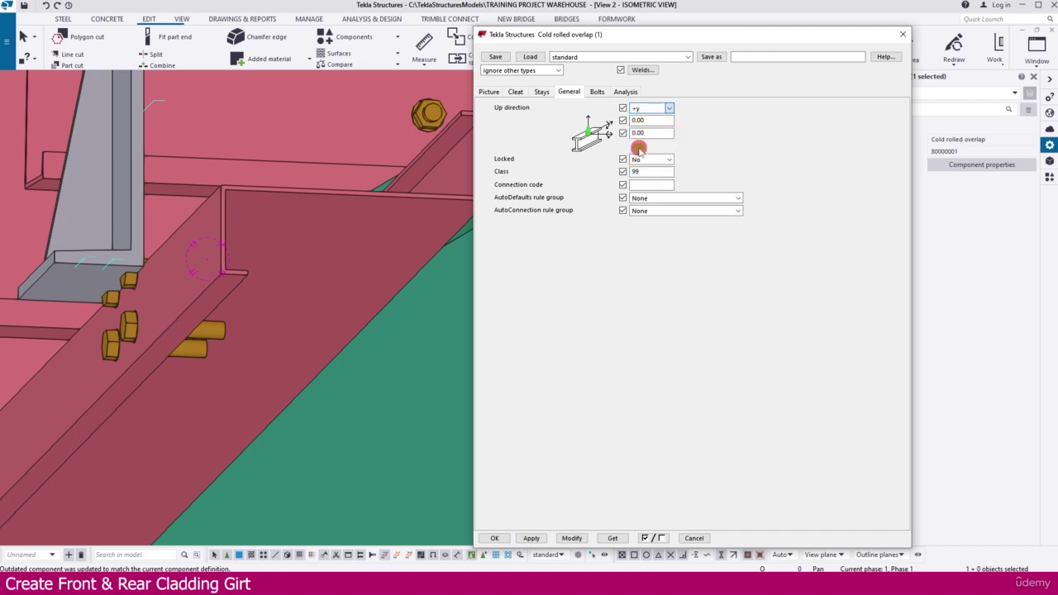
click(571, 538)
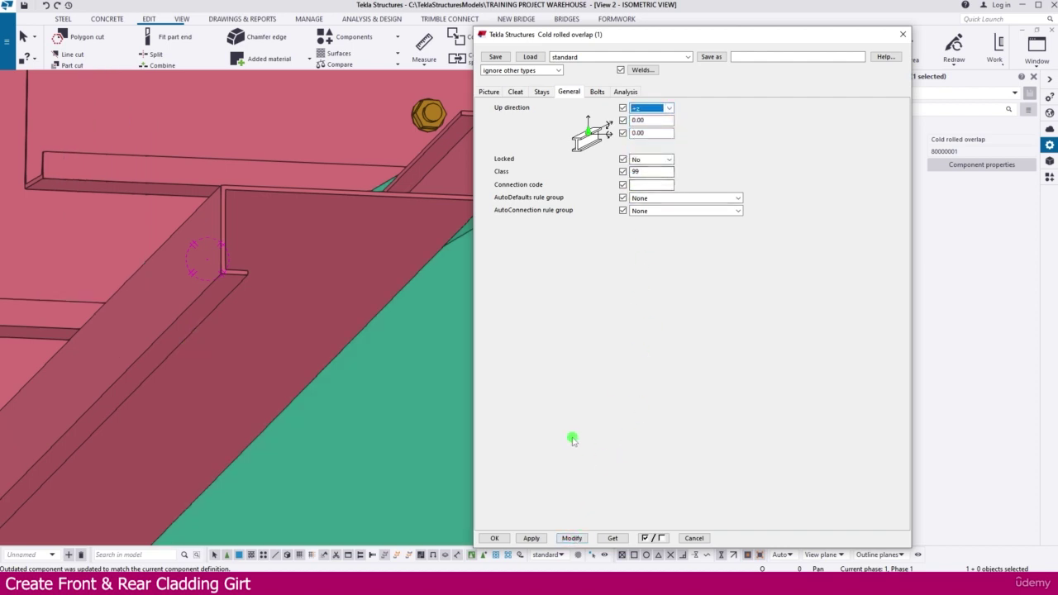
click(583, 539)
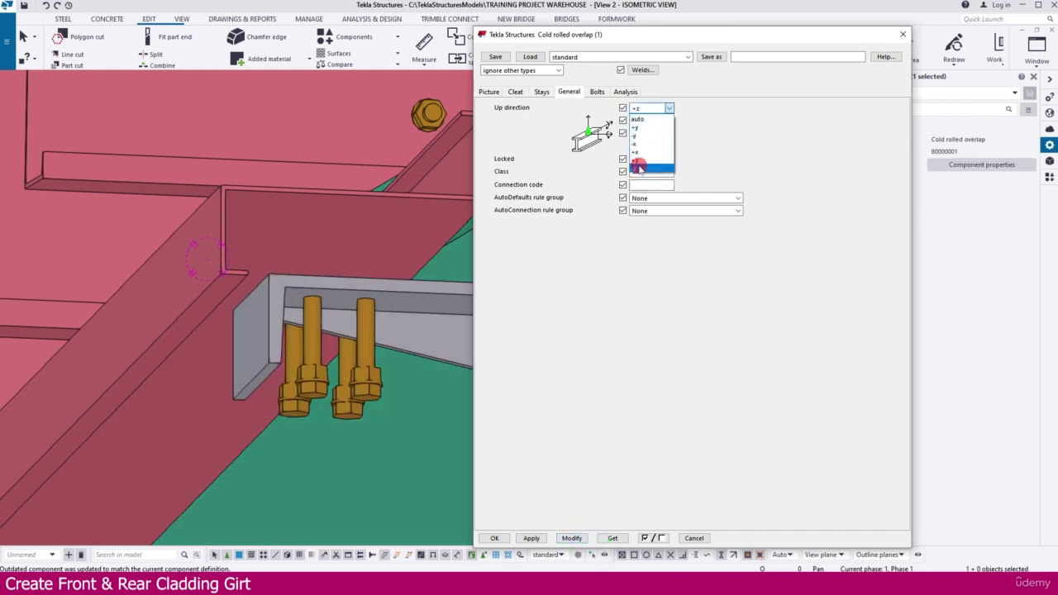
Set the overlap's up direction to -z, update the connection in the model and apply the setting for new overlaps
click(573, 538)
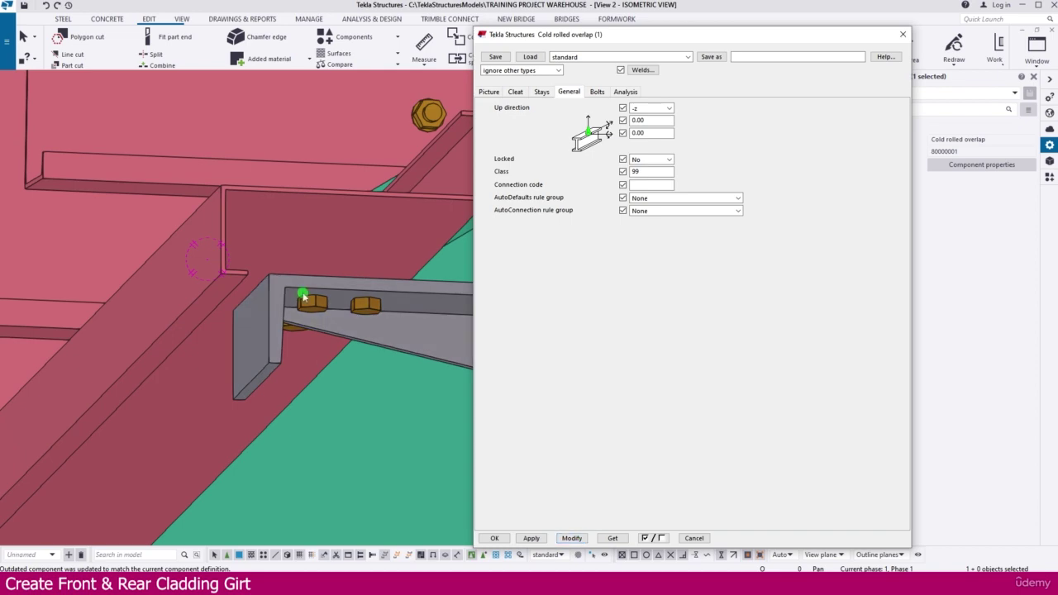
scroll(329, 325, down, 5)
ctrl+middle_drag(329, 326, 379, 367)
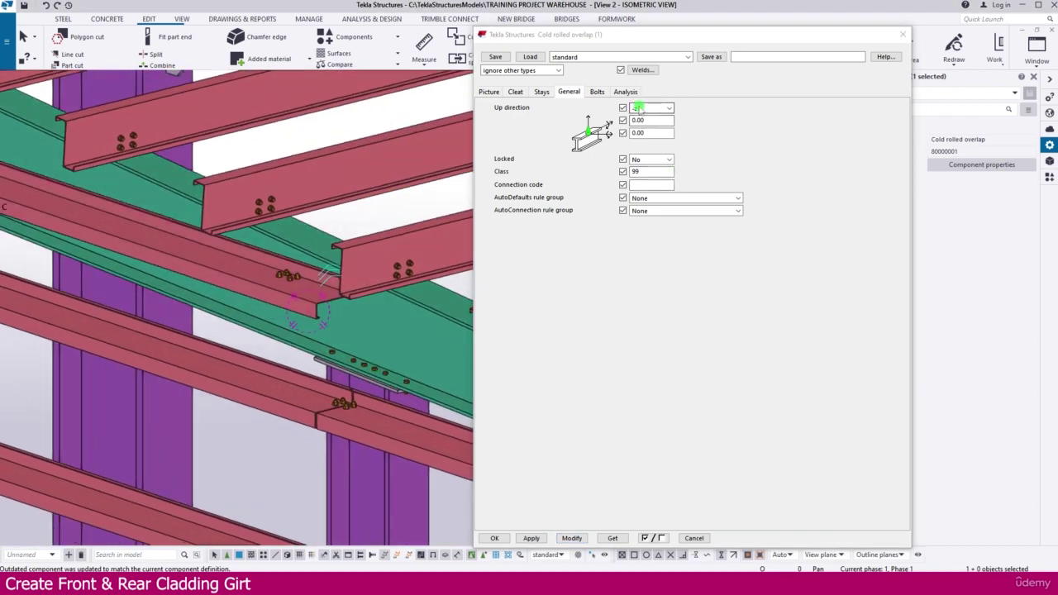
click(576, 538)
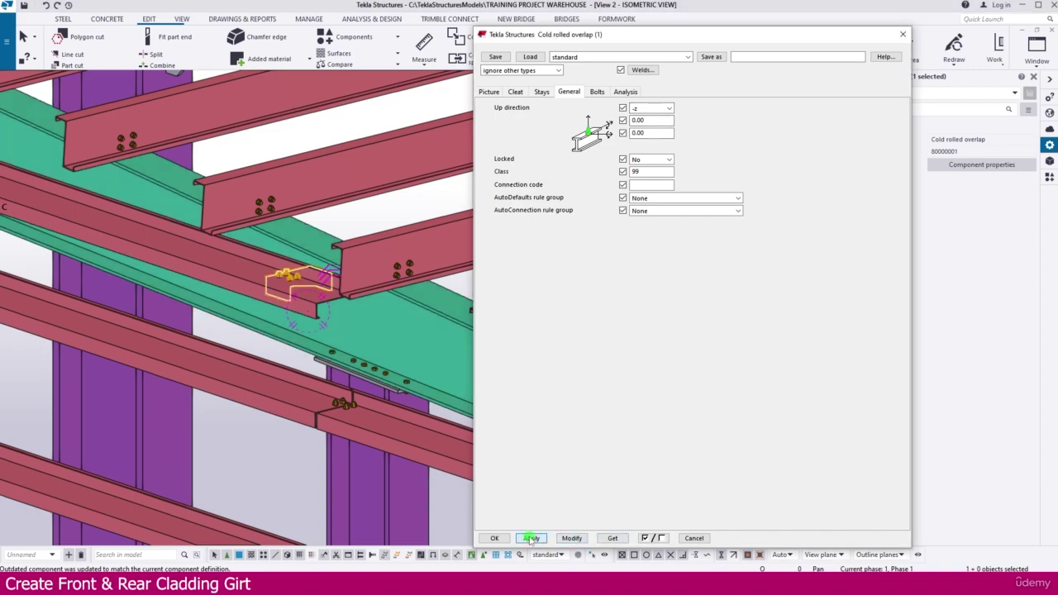
click(504, 540)
Create the current overlap connection between the rafter and the rafter-level girt's other end, nearer Grid 2
scroll(572, 406, down, 4)
middle_drag(256, 291, 359, 323)
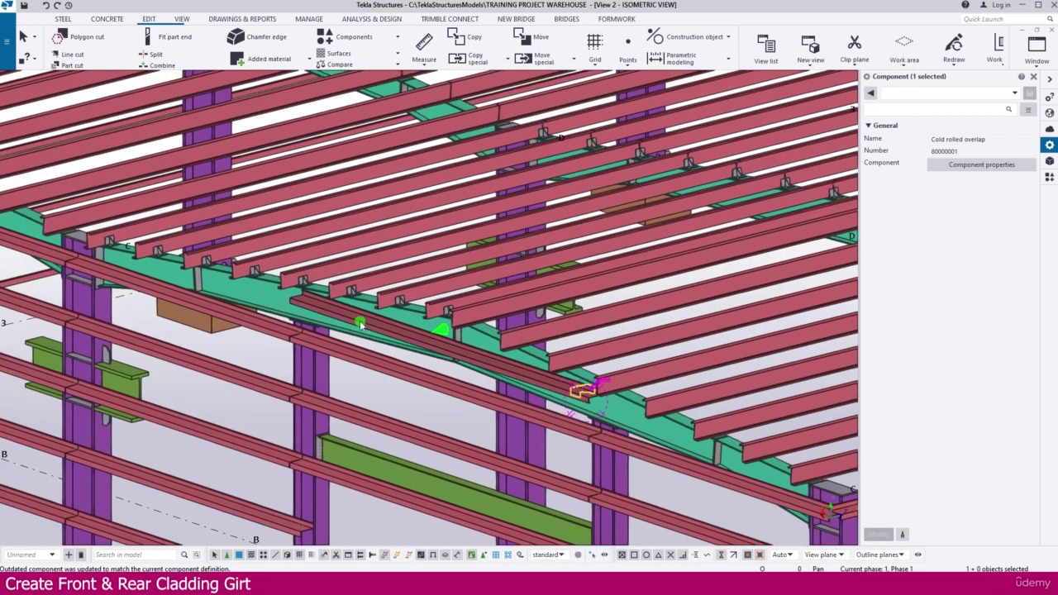
scroll(338, 308, up, 1)
click(363, 39)
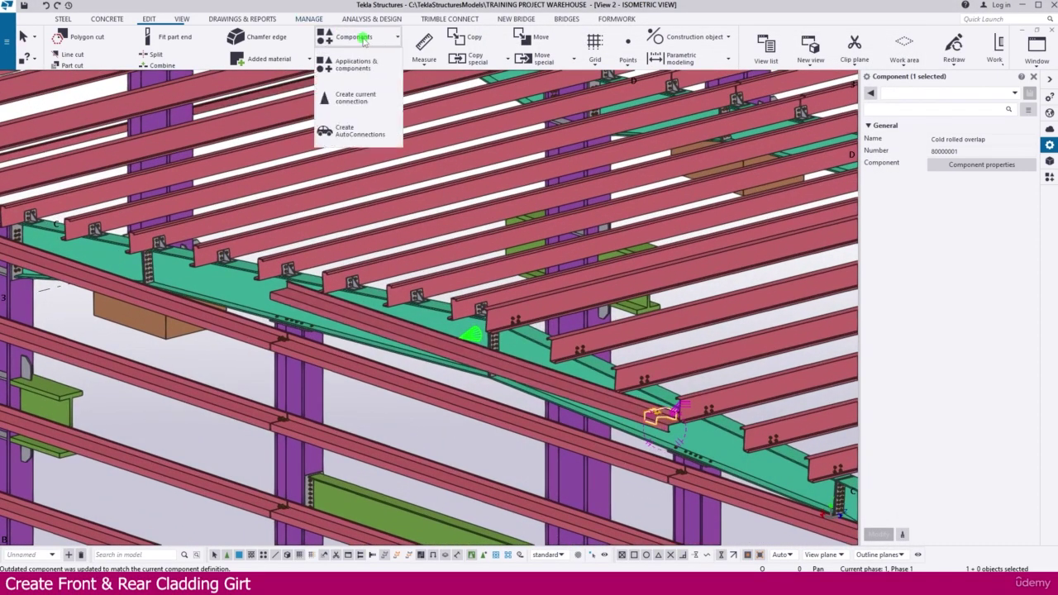
click(358, 100)
scroll(370, 248, up, 5)
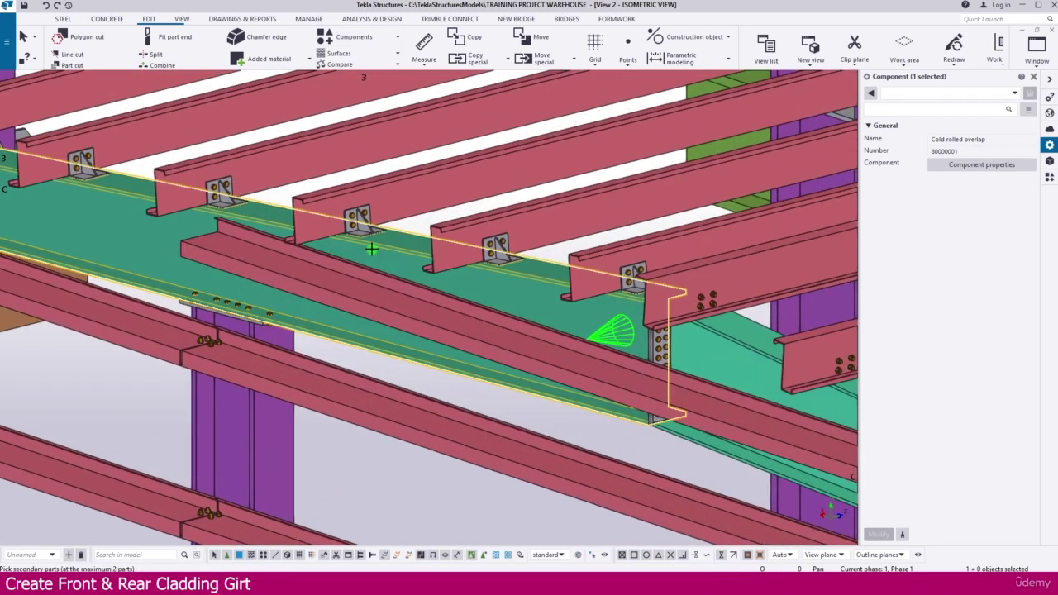
click(325, 280)
click(282, 273)
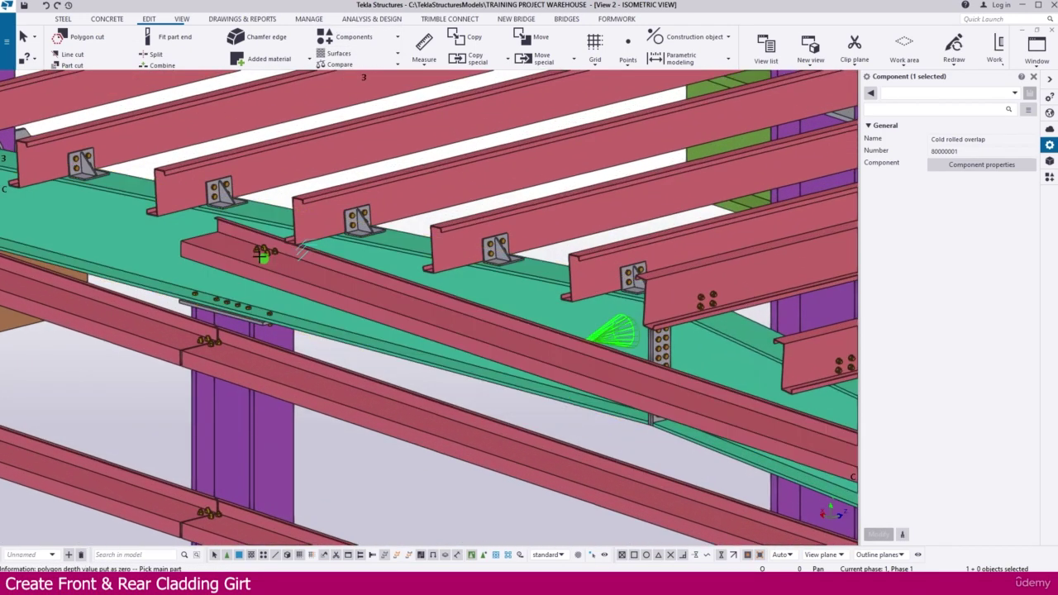
Create overlap connections between the rafters and both ends of the rafter-level girt above the opening between Grids 2 and 3
scroll(377, 301, down, 5)
scroll(377, 302, up, 5)
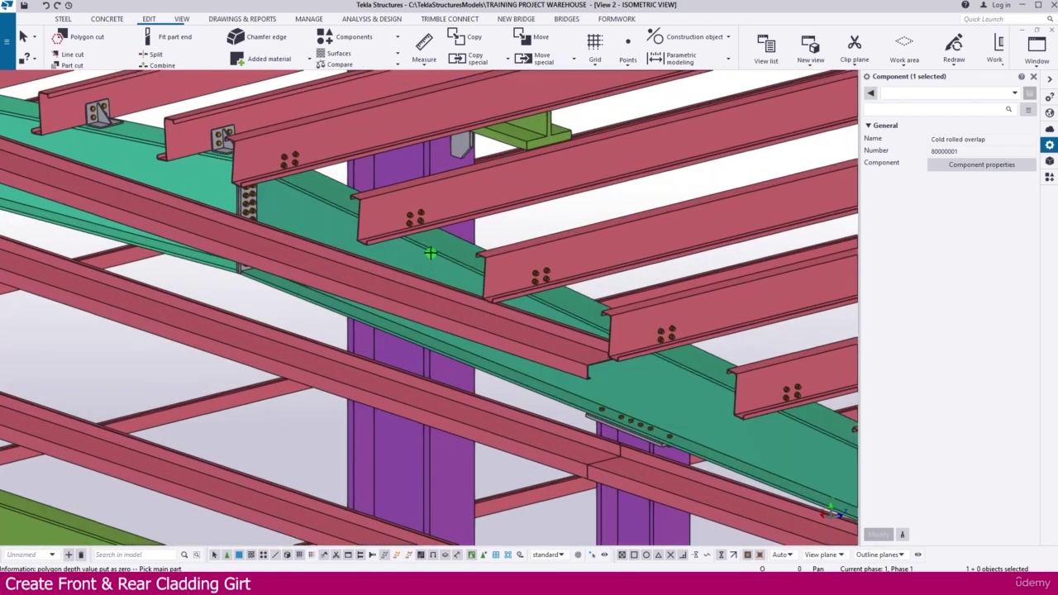
click(430, 254)
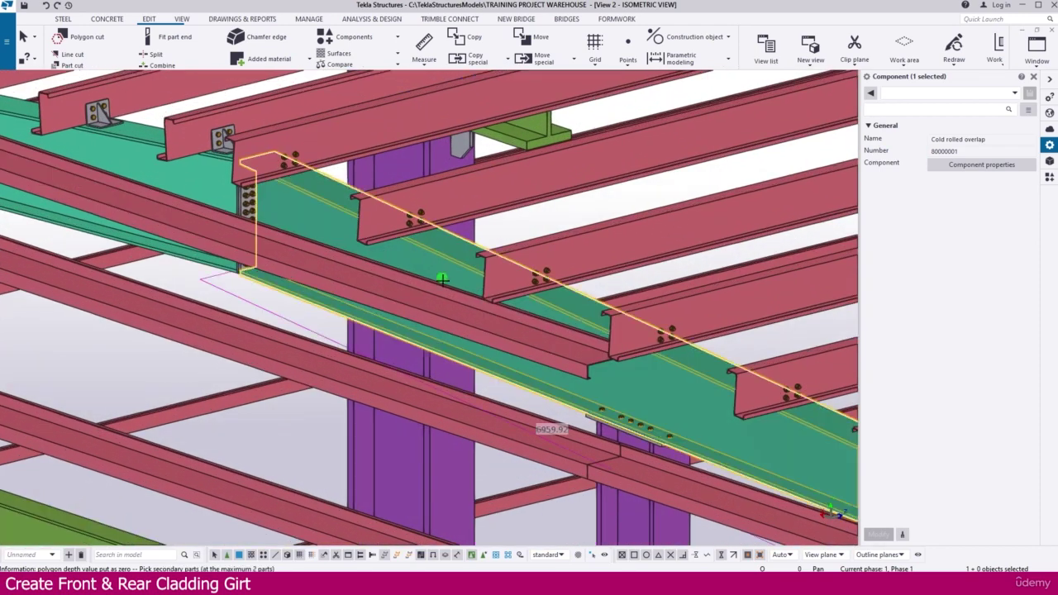
middle_click(557, 208)
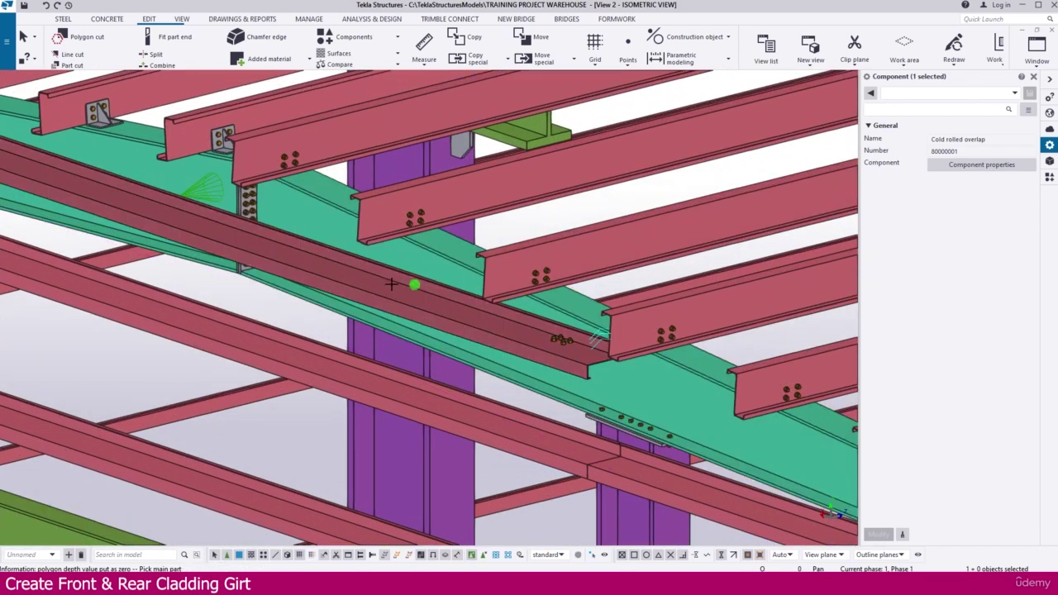
middle_drag(390, 284, 849, 426)
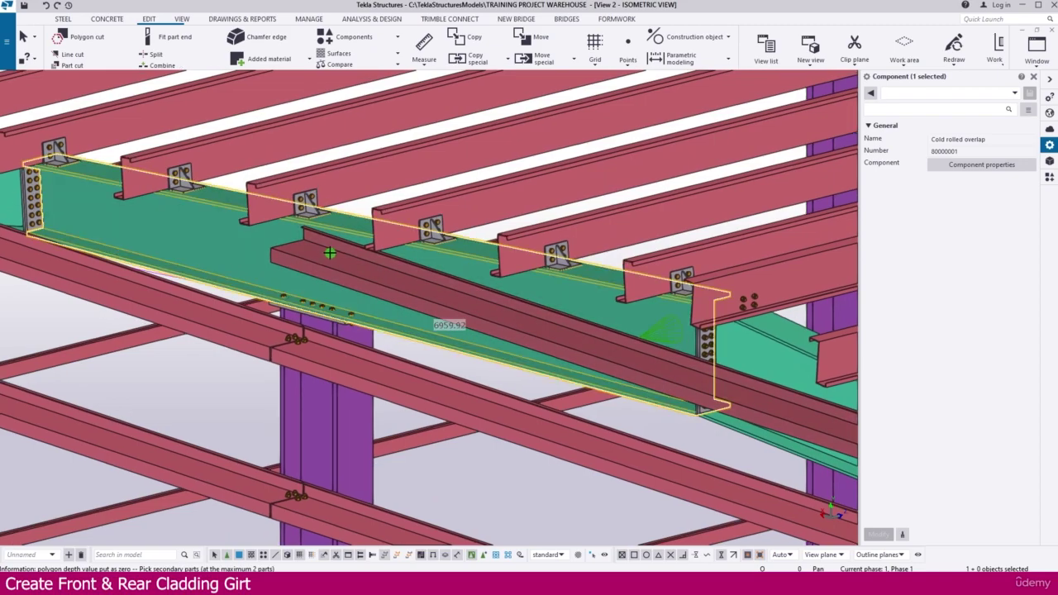
scroll(317, 250, down, 10)
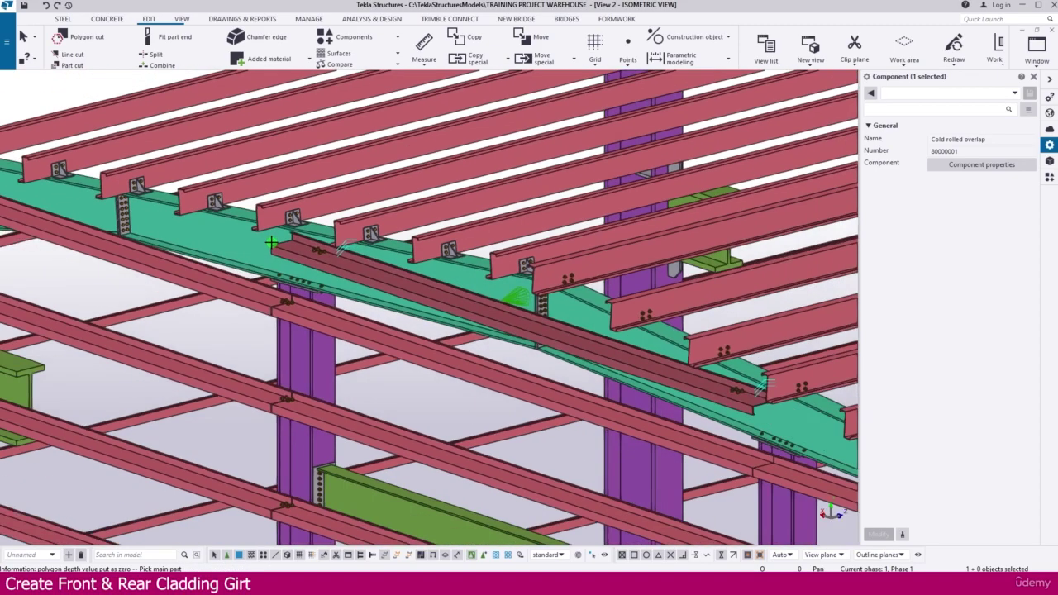
Apply the settings of the existing Cold rolled overlap at the girt joint below the green beam on the opening column nearer Grid 3
scroll(371, 365, up, 10)
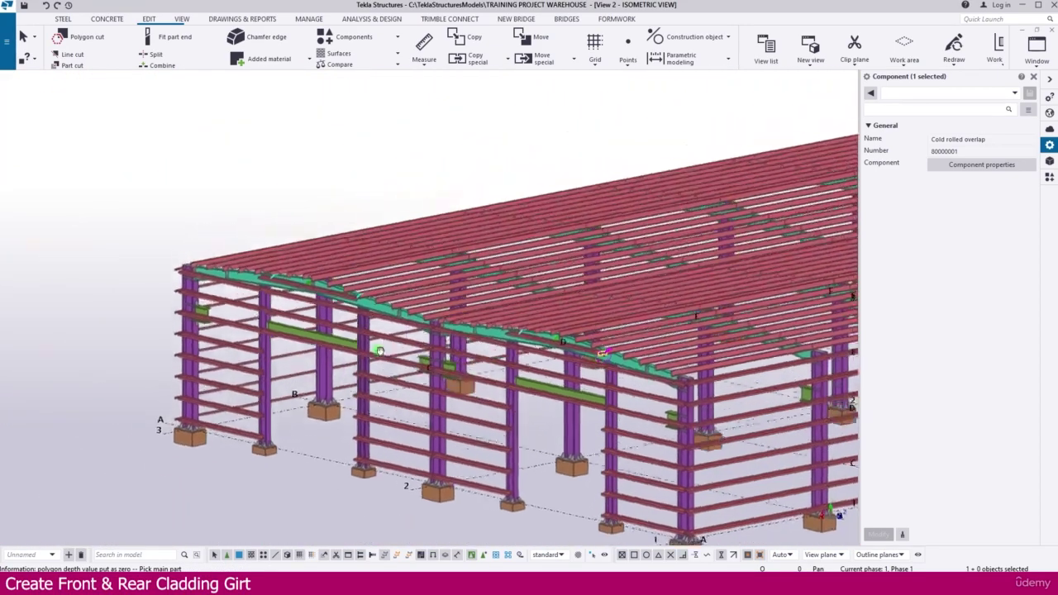
scroll(360, 349, up, 4)
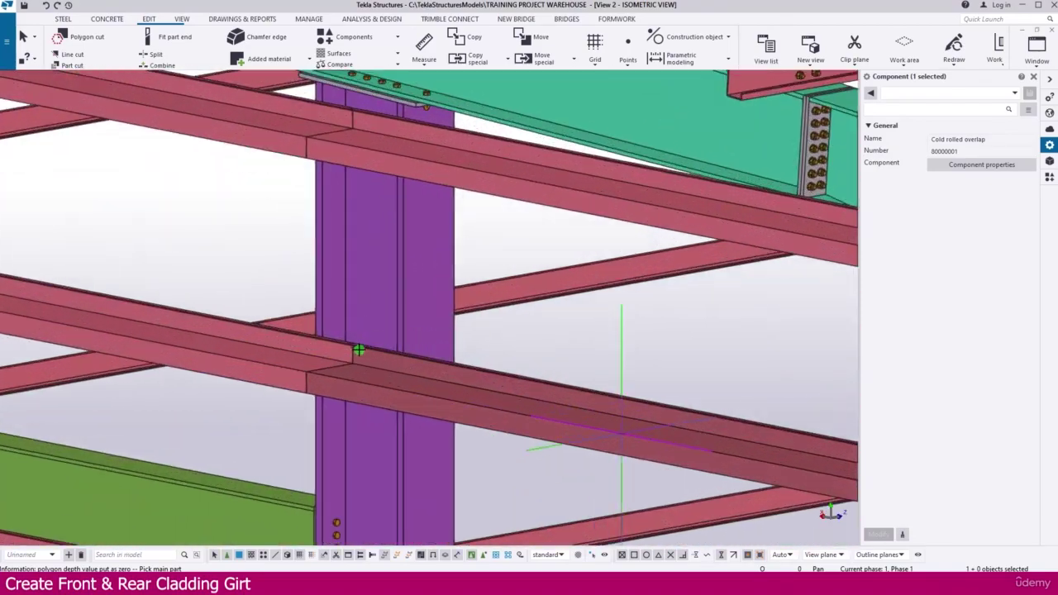
scroll(372, 326, down, 4)
scroll(367, 315, down, 3)
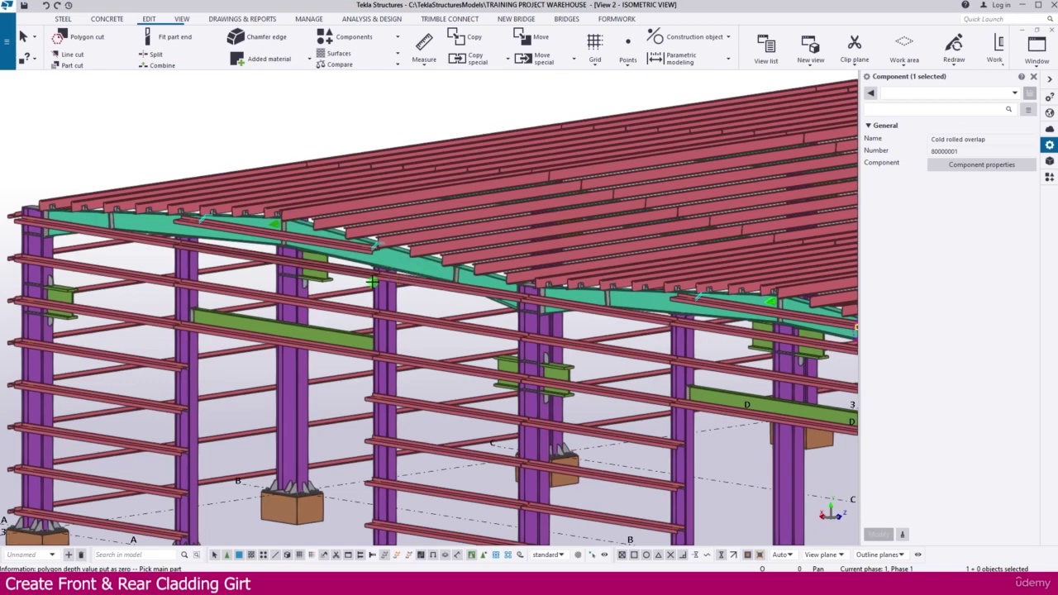
scroll(207, 331, up, 5)
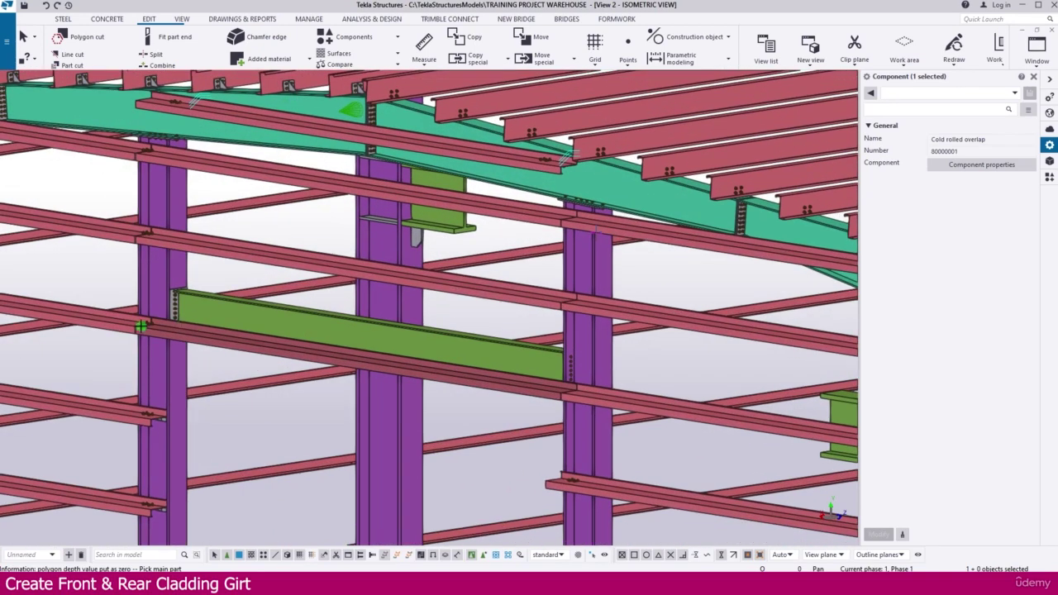
scroll(141, 327, up, 5)
double_click(189, 323)
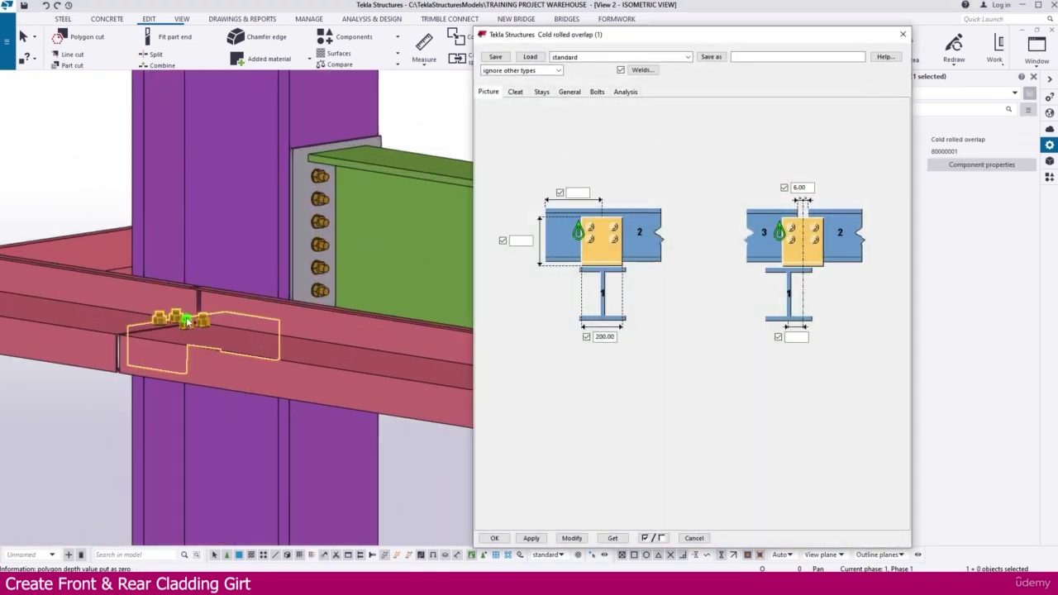
click(533, 538)
click(506, 538)
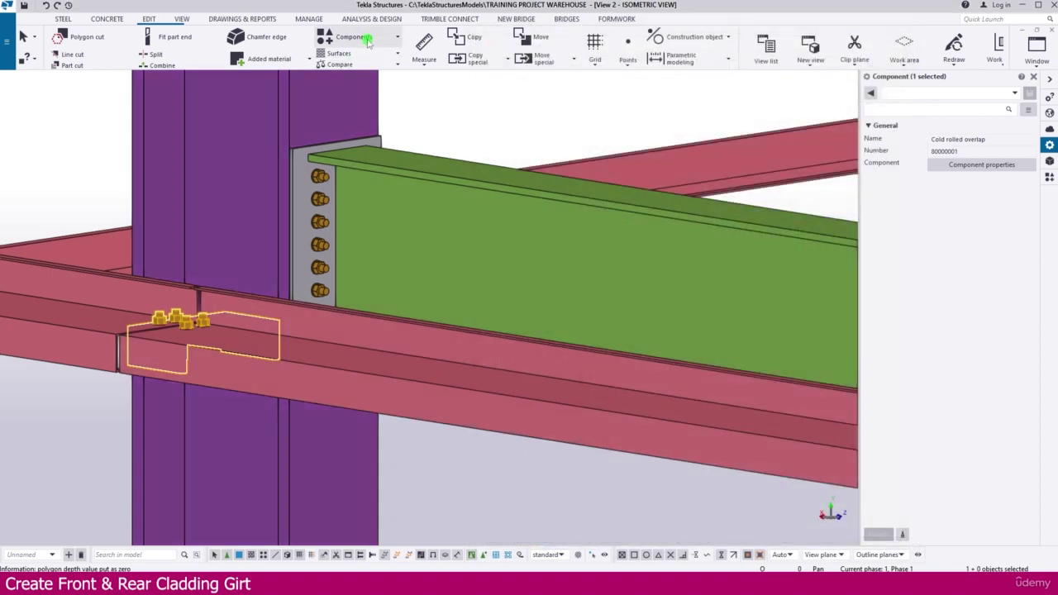
Create the current connection joining the two girts just below the green beam on the opening column nearer Grid 2
click(364, 36)
click(354, 99)
scroll(279, 198, down, 6)
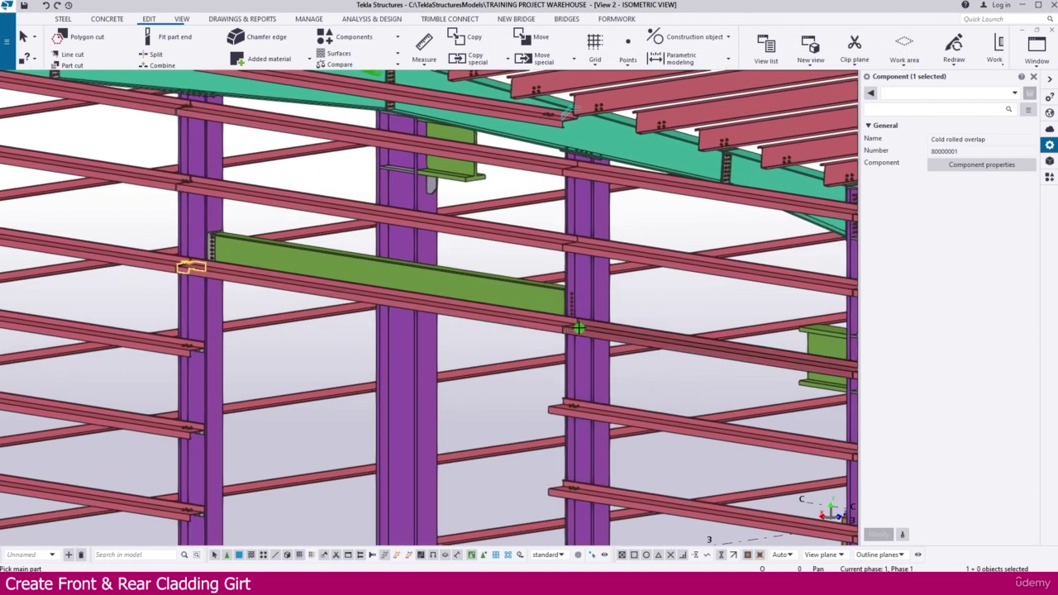
scroll(581, 354, up, 5)
click(580, 354)
click(516, 289)
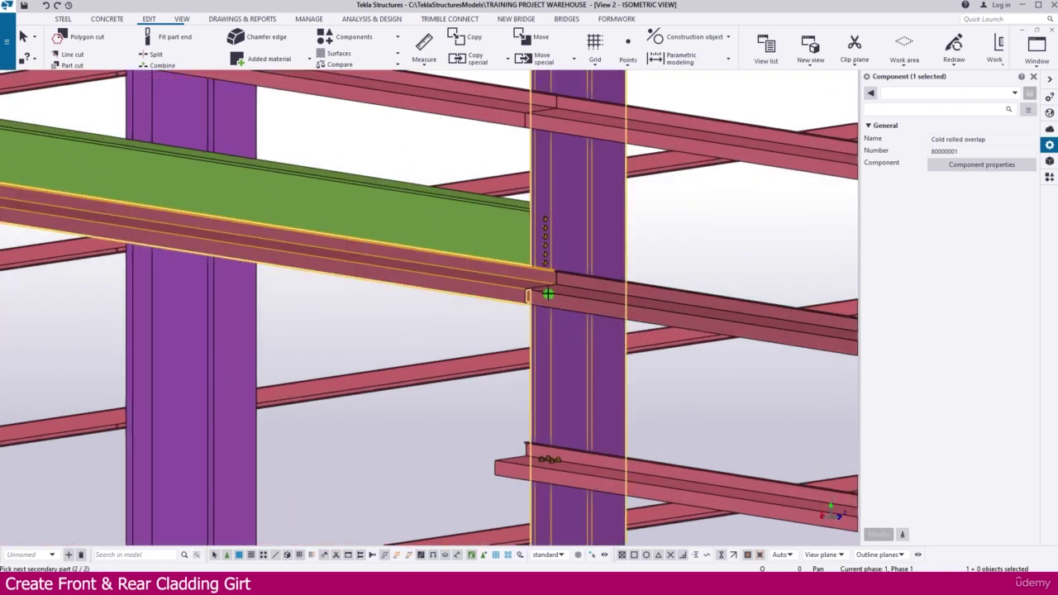
click(549, 293)
middle_click(659, 237)
Add overlaps joining the next two girt rows up to the rafter on the same opening column
middle_drag(659, 237, 589, 378)
click(497, 330)
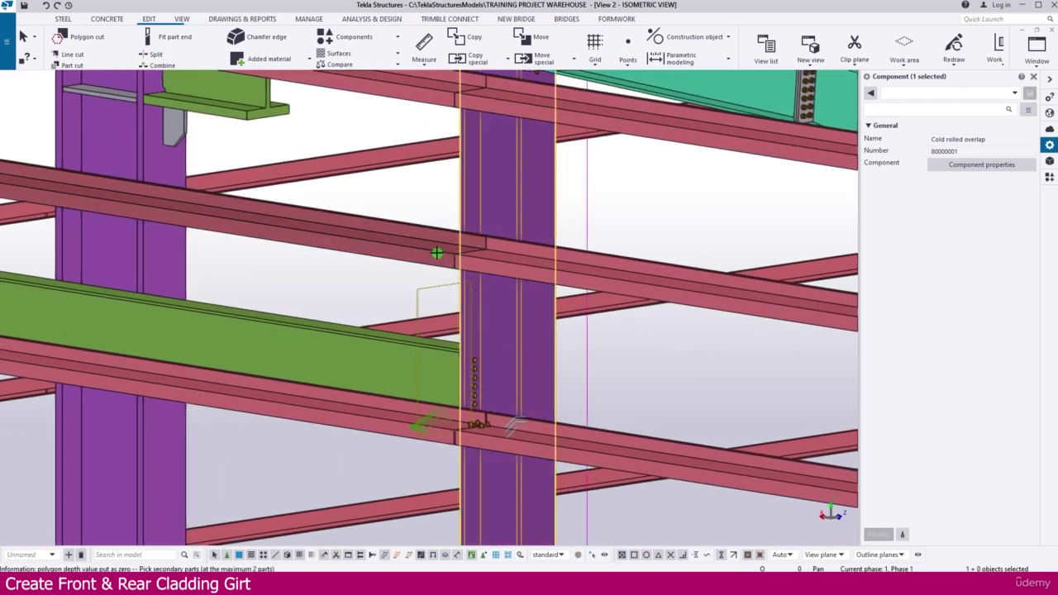
click(433, 249)
click(501, 253)
middle_click(625, 214)
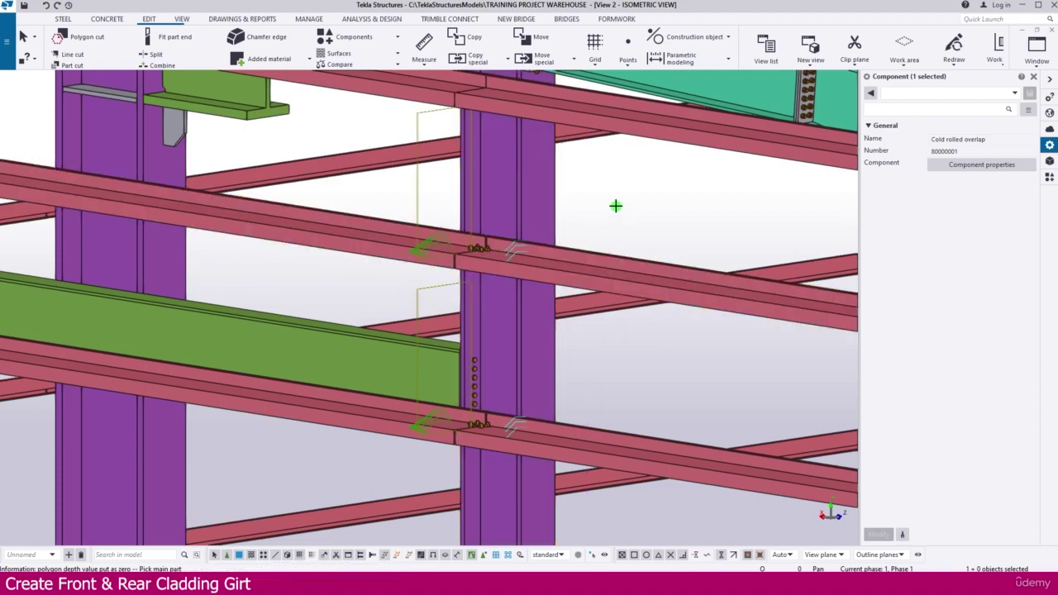
middle_drag(617, 206, 569, 375)
click(446, 357)
click(391, 256)
click(543, 280)
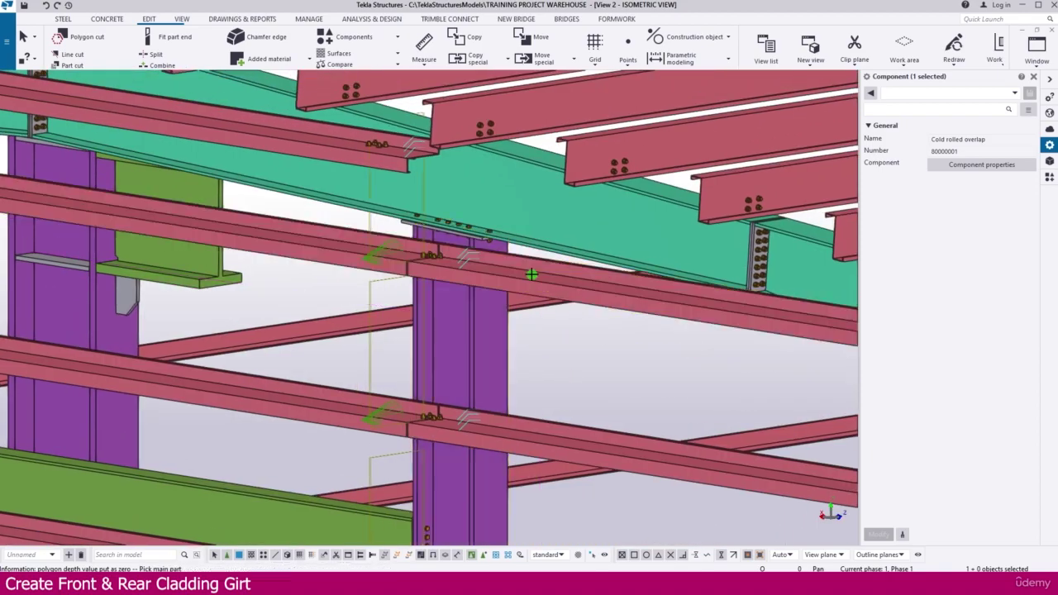
Examine the girt joints at both openings and the corner along the whole front for missing overlaps
scroll(395, 339, down, 6)
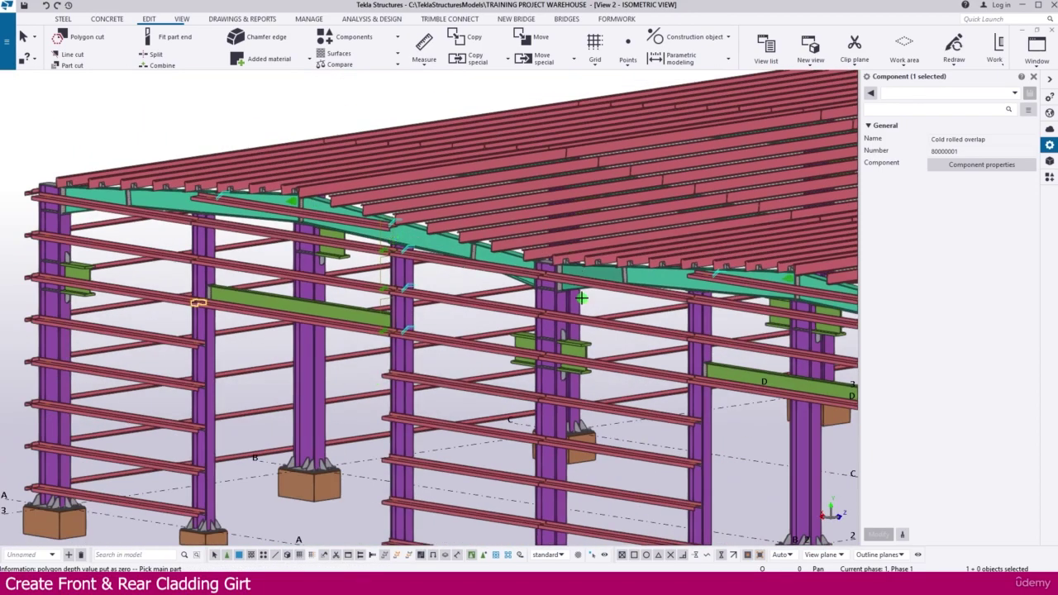
scroll(567, 372, up, 6)
middle_drag(743, 392, 364, 297)
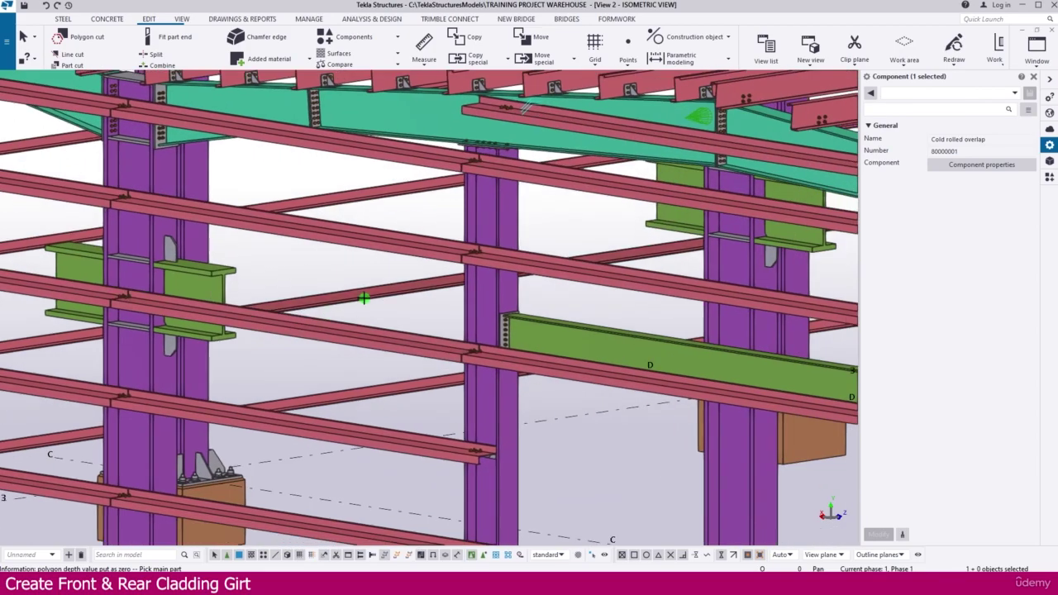
scroll(364, 298, down, 2)
middle_drag(812, 277, 560, 256)
scroll(560, 257, down, 5)
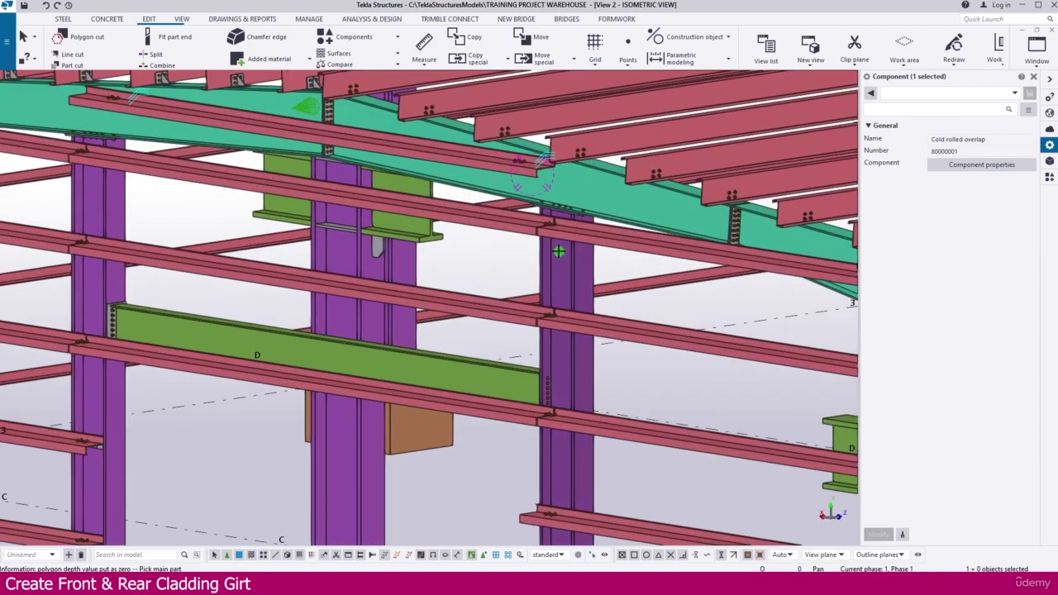
scroll(583, 443, up, 4)
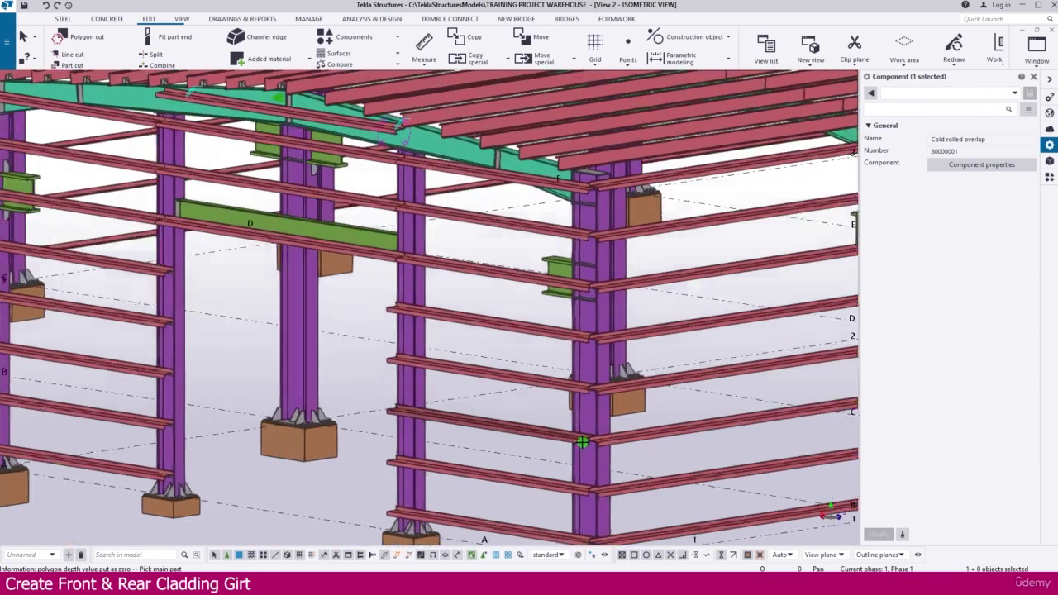
scroll(583, 443, down, 6)
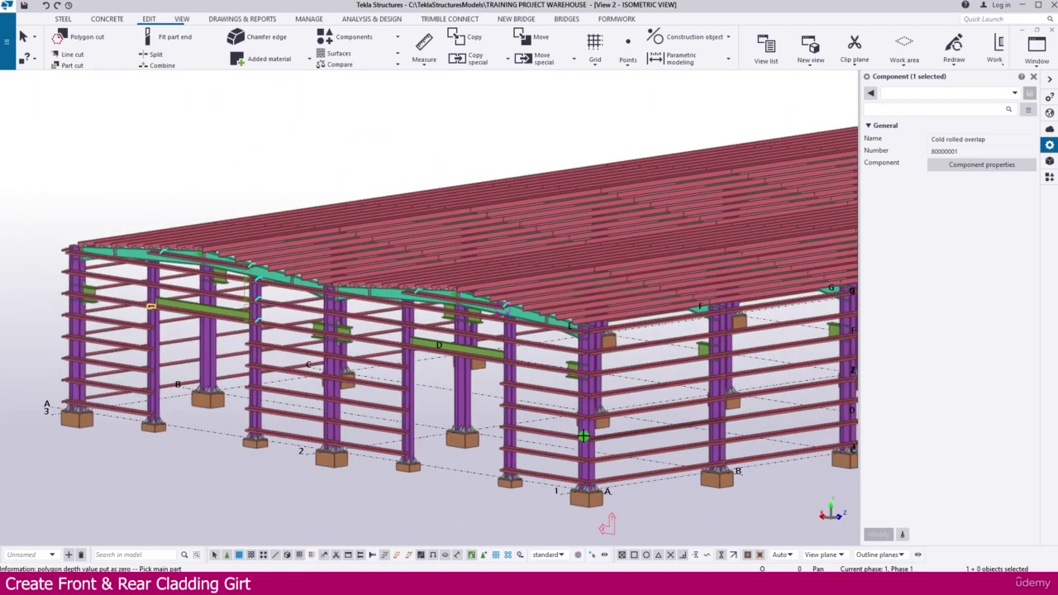
middle_drag(298, 382, 399, 376)
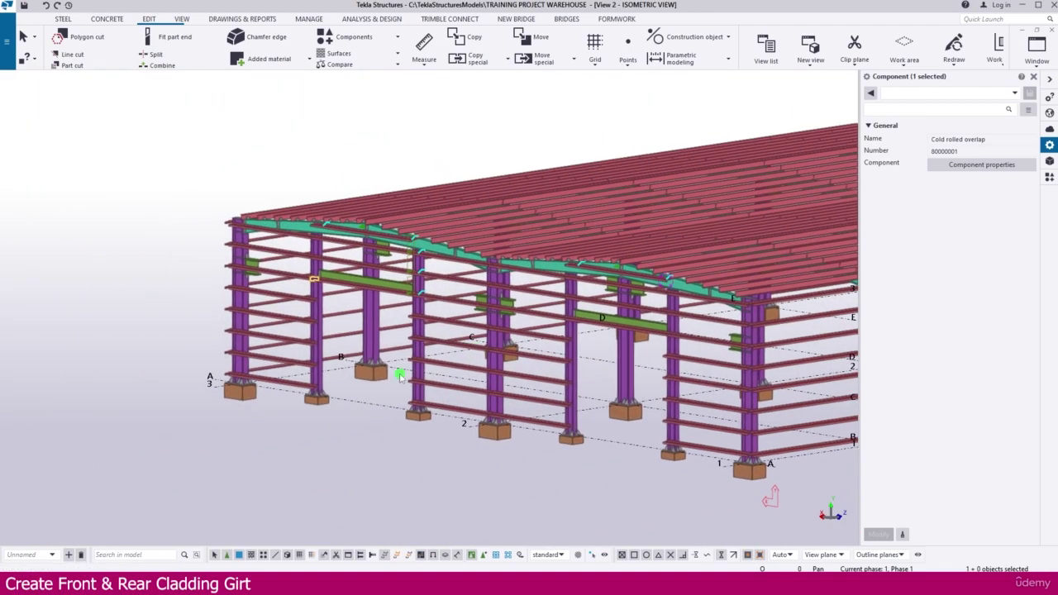
Switch from the isometric view to the Grid A elevation view and redraw it
click(346, 433)
scroll(256, 323, up, 1)
scroll(296, 318, down, 1)
ctrl+middle_drag(302, 325, 239, 328)
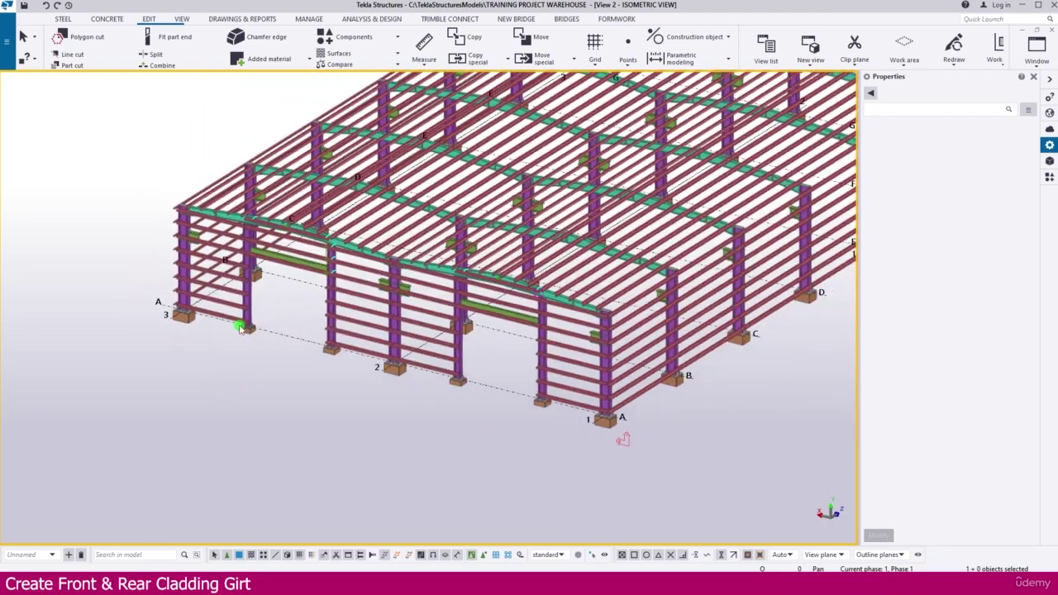
scroll(240, 328, down, 3)
scroll(233, 312, up, 5)
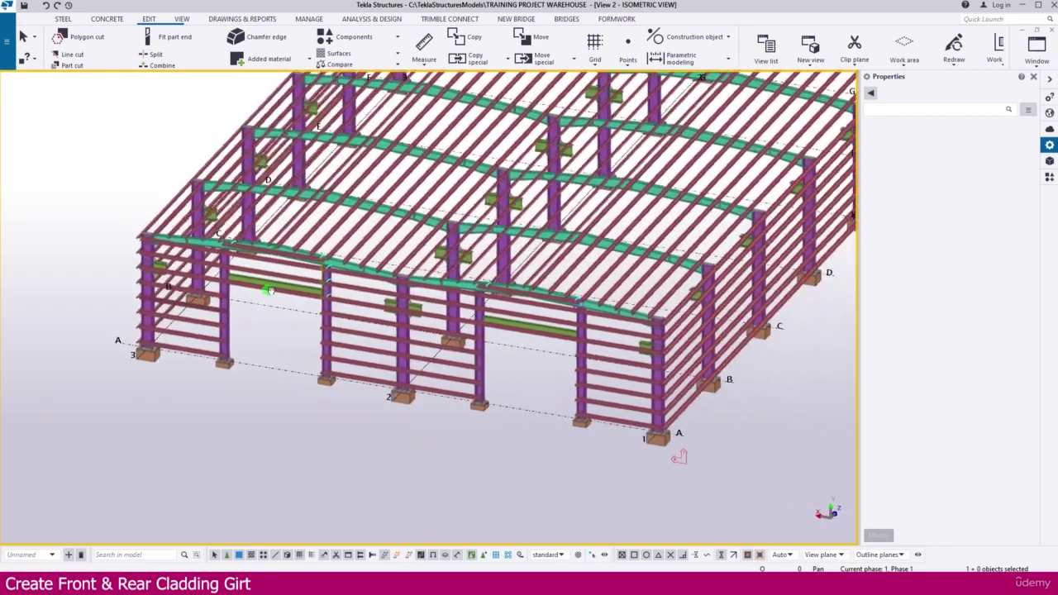
ctrl+middle_drag(270, 291, 311, 225)
key(ctrl+Tab)
key(ctrl+Tab)
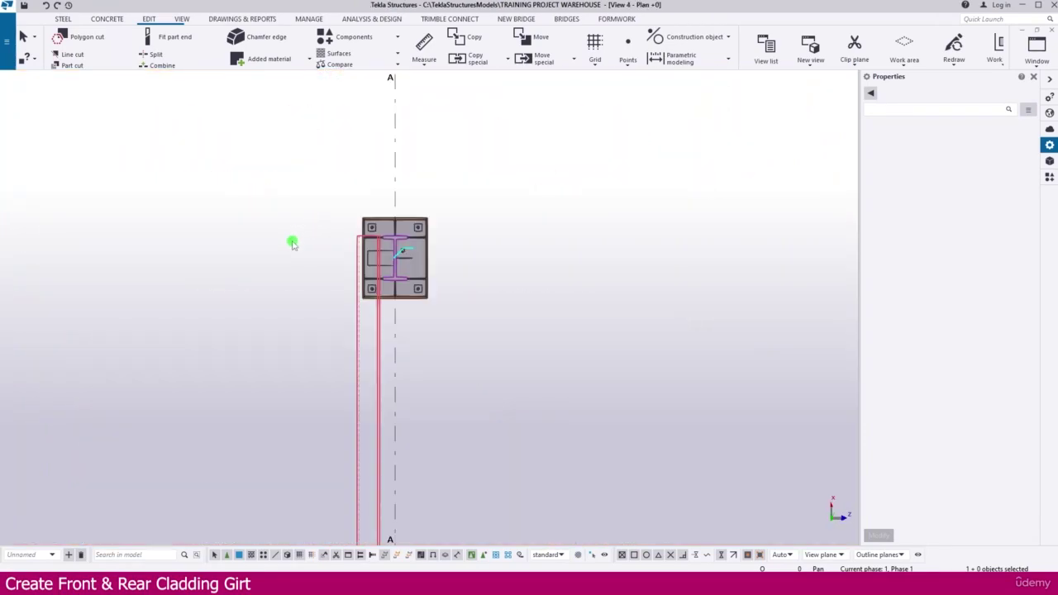
scroll(318, 223, down, 5)
scroll(279, 246, up, 2)
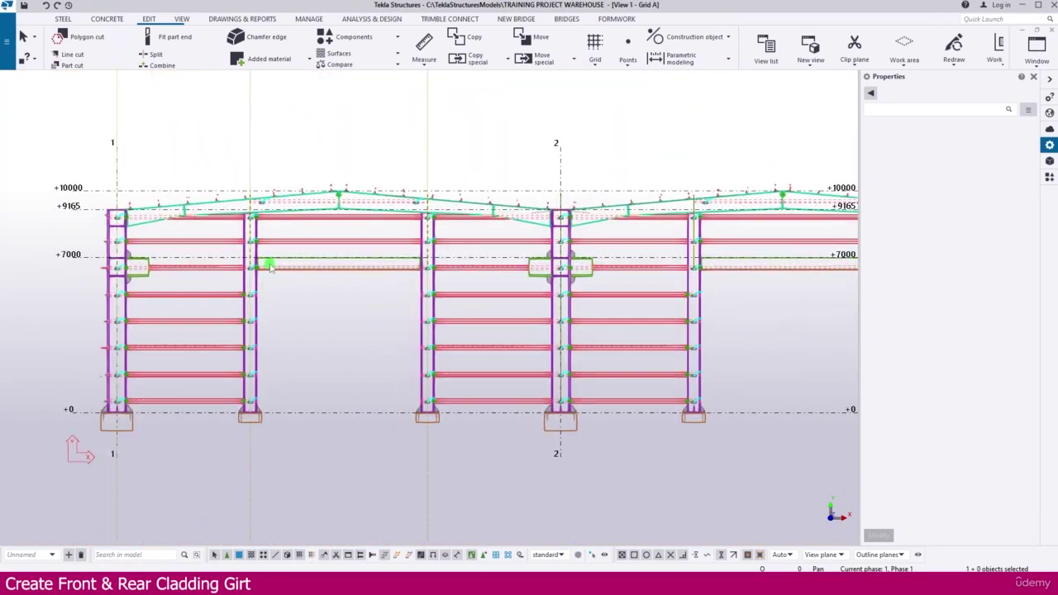
middle_drag(301, 245, 261, 215)
right_click(294, 273)
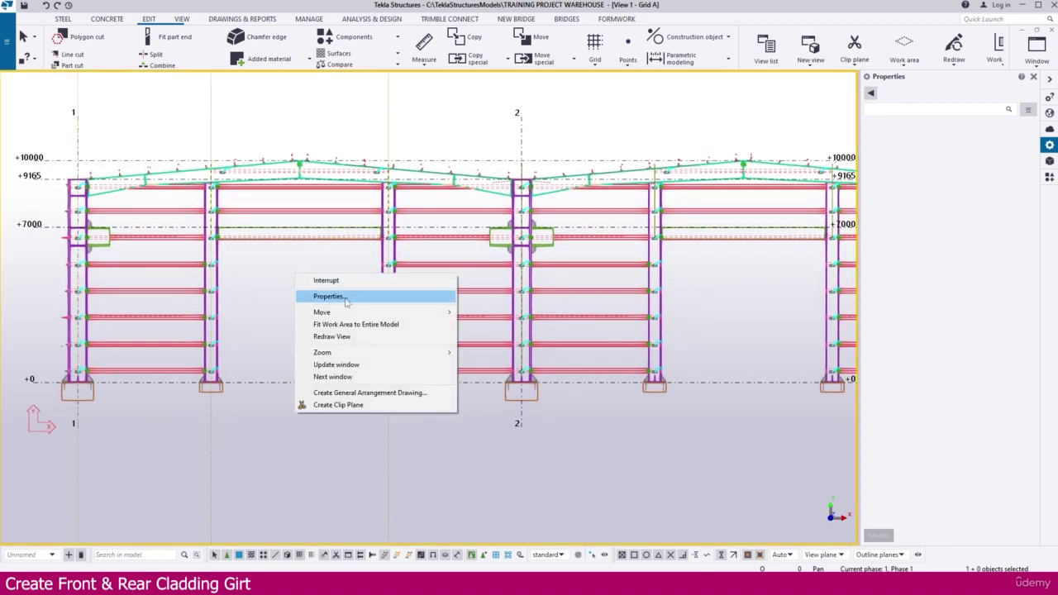
click(331, 335)
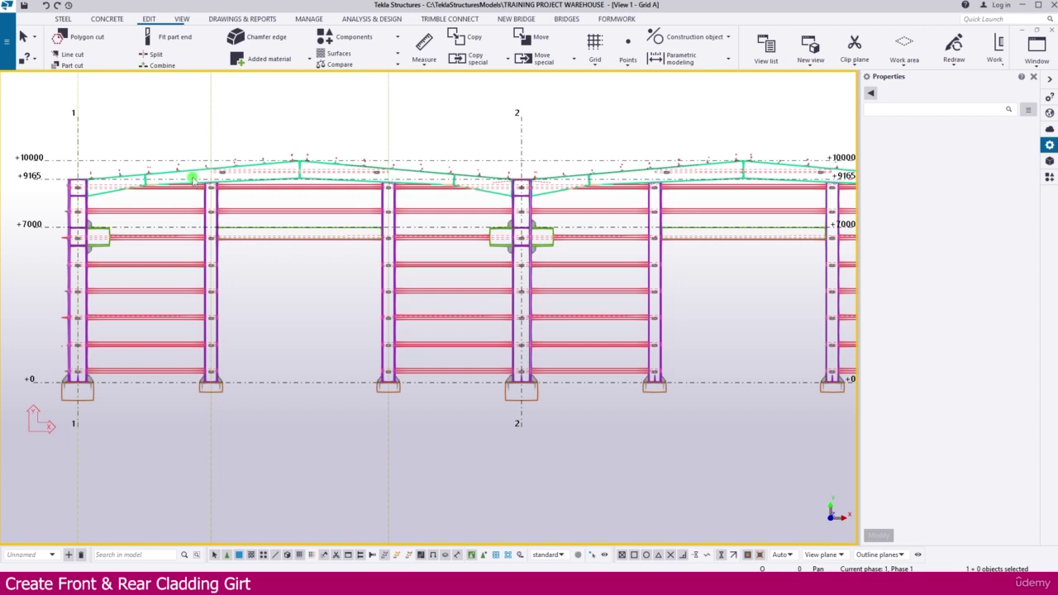
Select the columns, beams and girts framing both openings, between Grids 1 and 2 and between Grids 2 and 3
drag(192, 177, 419, 429)
middle_drag(619, 347, 419, 340)
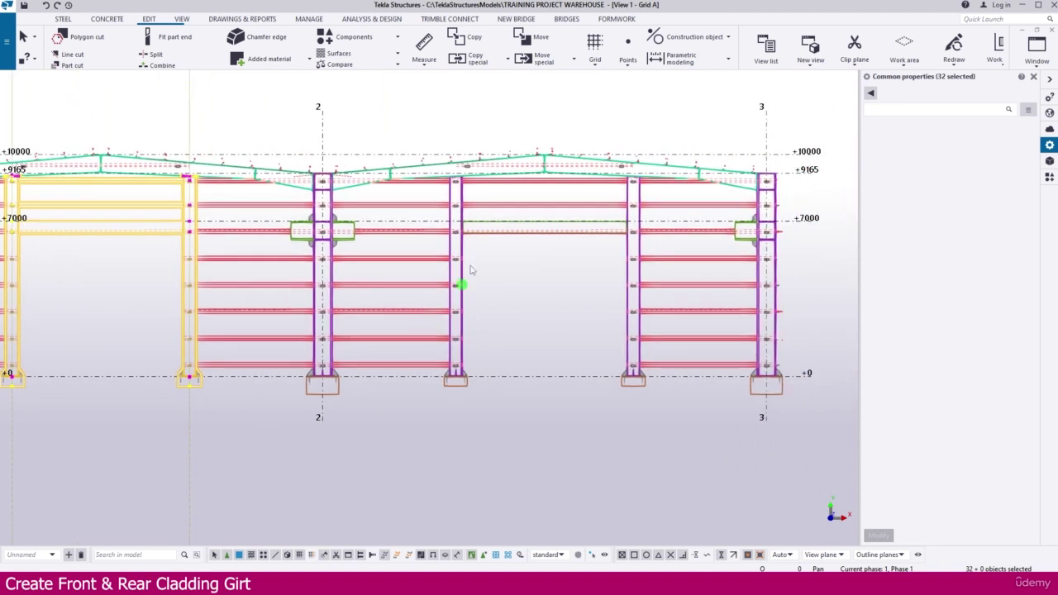
drag(444, 176, 668, 420)
middle_drag(665, 347, 500, 369)
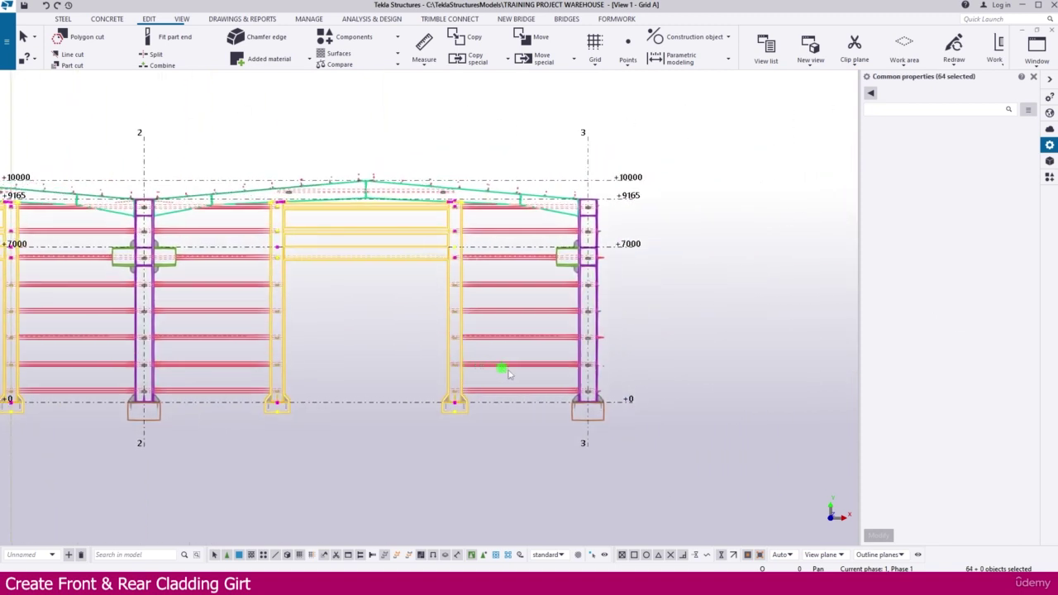
Add the girts between Grid 3 and its nearest opening column, plus the upper girt over that opening, to the selection
scroll(530, 404, up, 2)
drag(526, 398, 478, 152)
shift+click(476, 145)
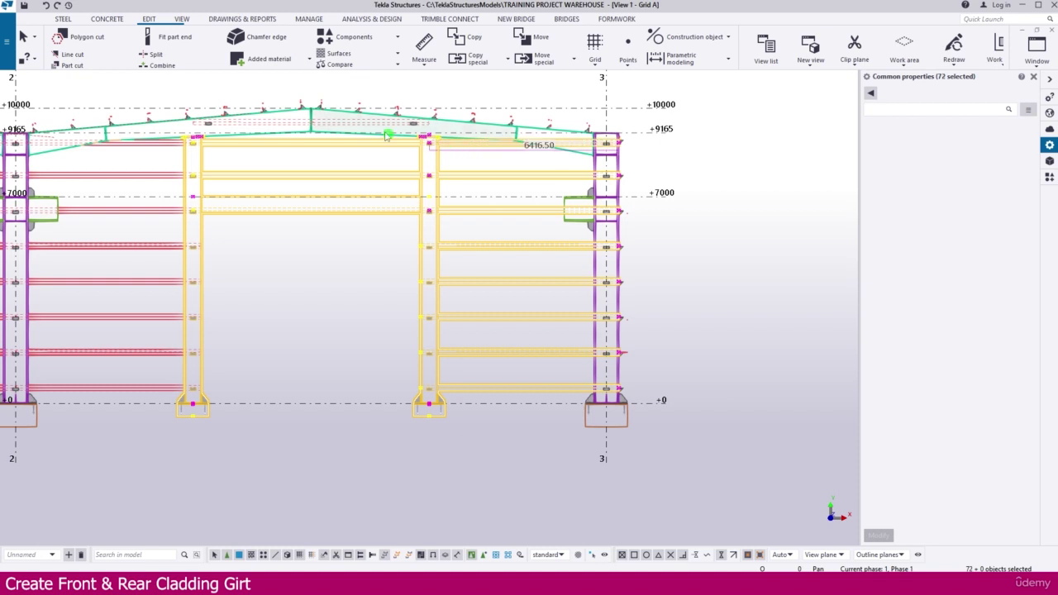
shift+click(373, 124)
middle_drag(238, 276, 457, 313)
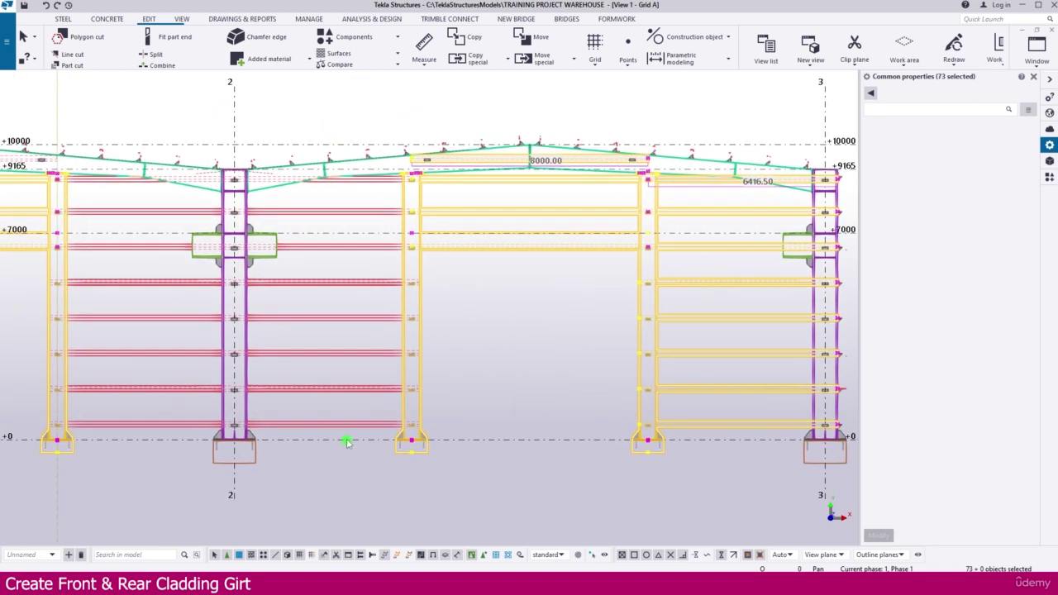
Add all girts on both sides of Grid 2 and the upper girt over the Grid 1–2 opening to the selection
shift+drag(339, 437, 330, 201)
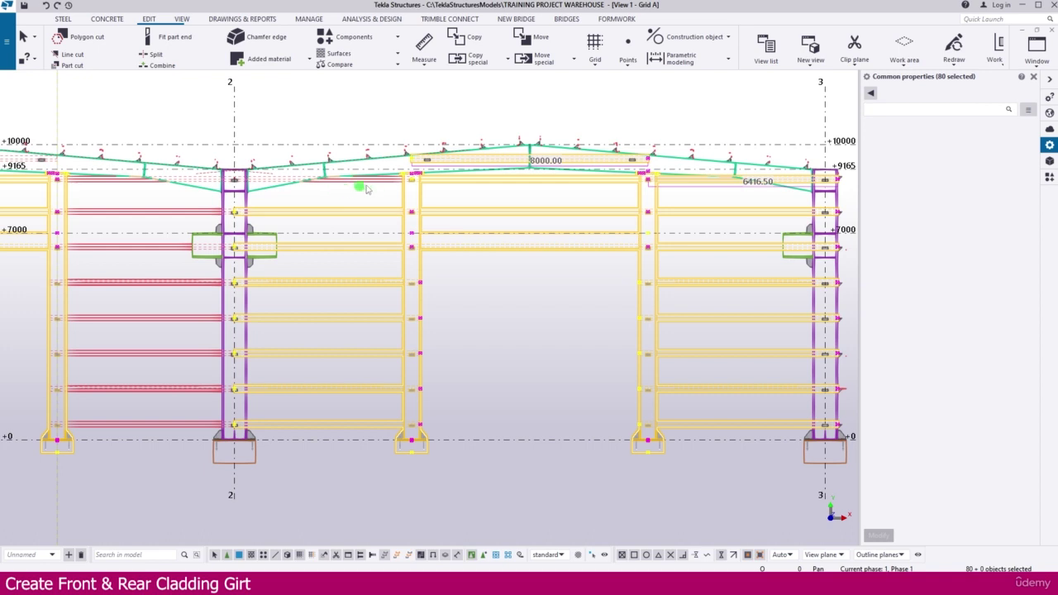
shift+click(237, 315)
middle_drag(236, 314, 470, 306)
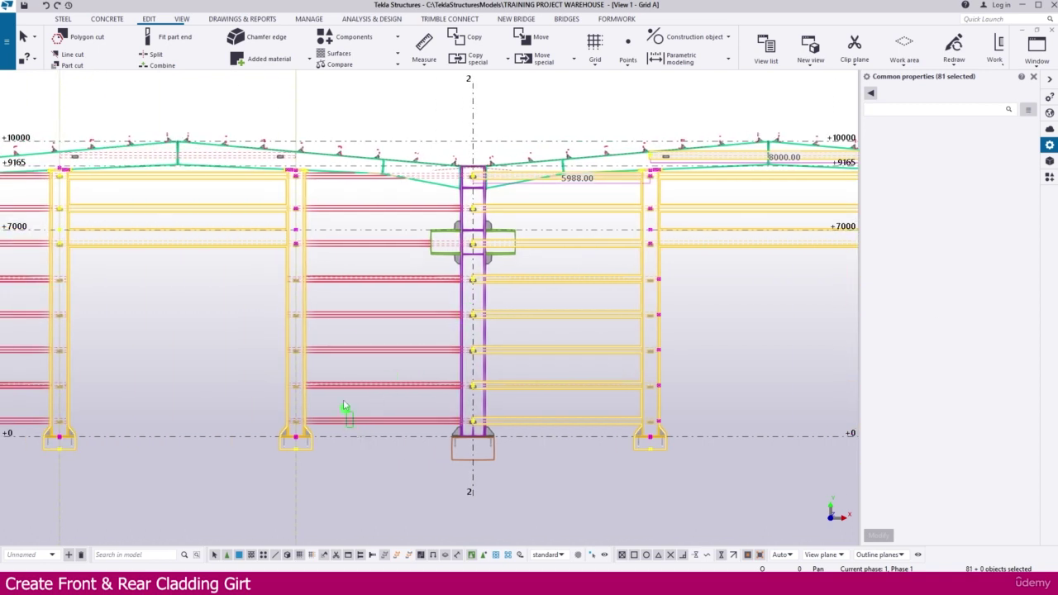
shift+drag(344, 407, 327, 182)
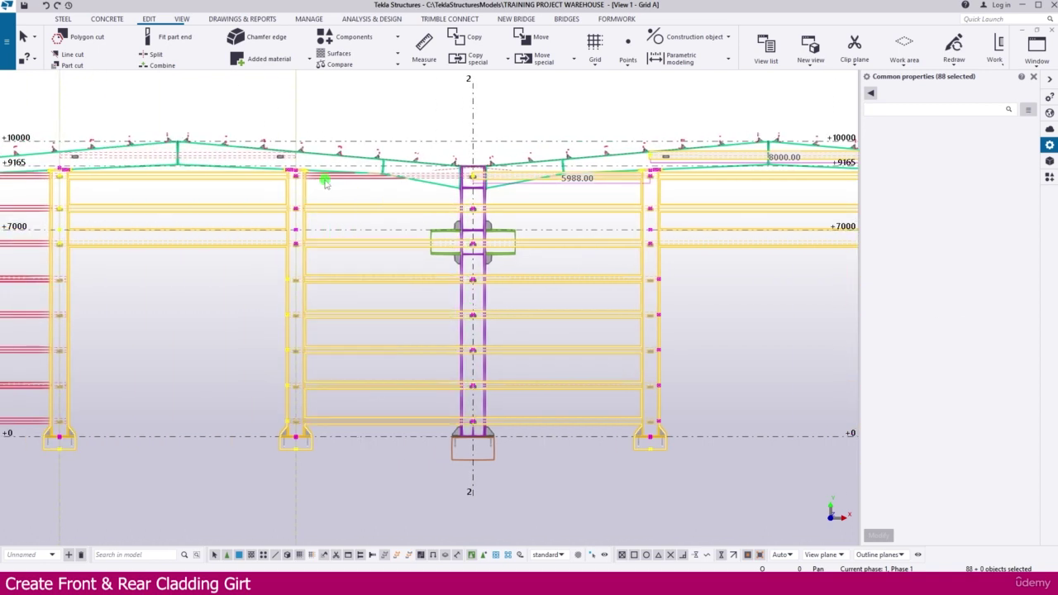
shift+click(325, 182)
shift+click(224, 160)
Add all girts between Grid 1 and its nearest opening column to the selection
middle_drag(182, 255, 461, 277)
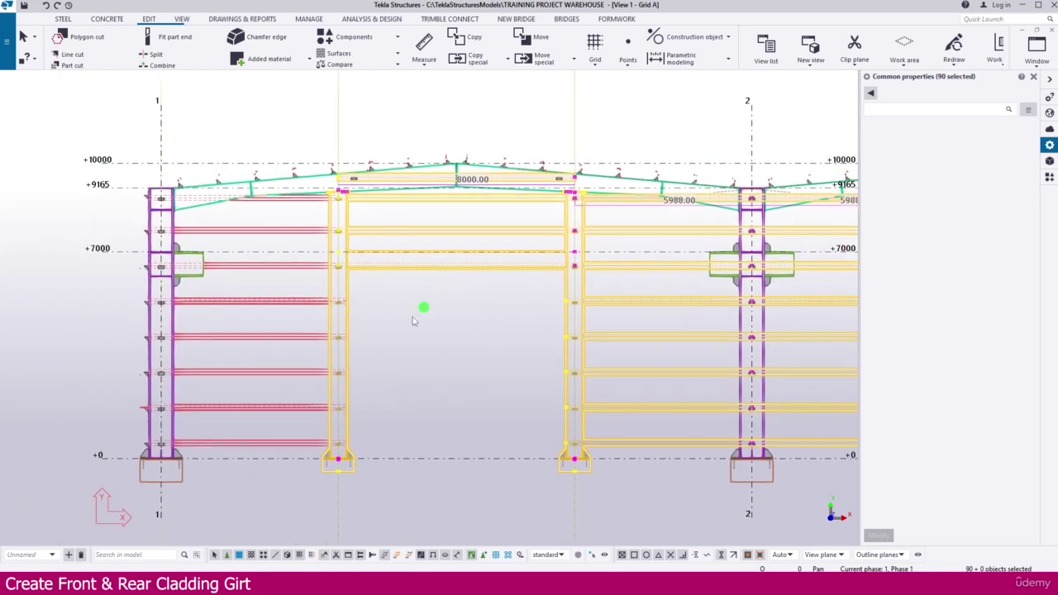
shift+drag(269, 444, 251, 262)
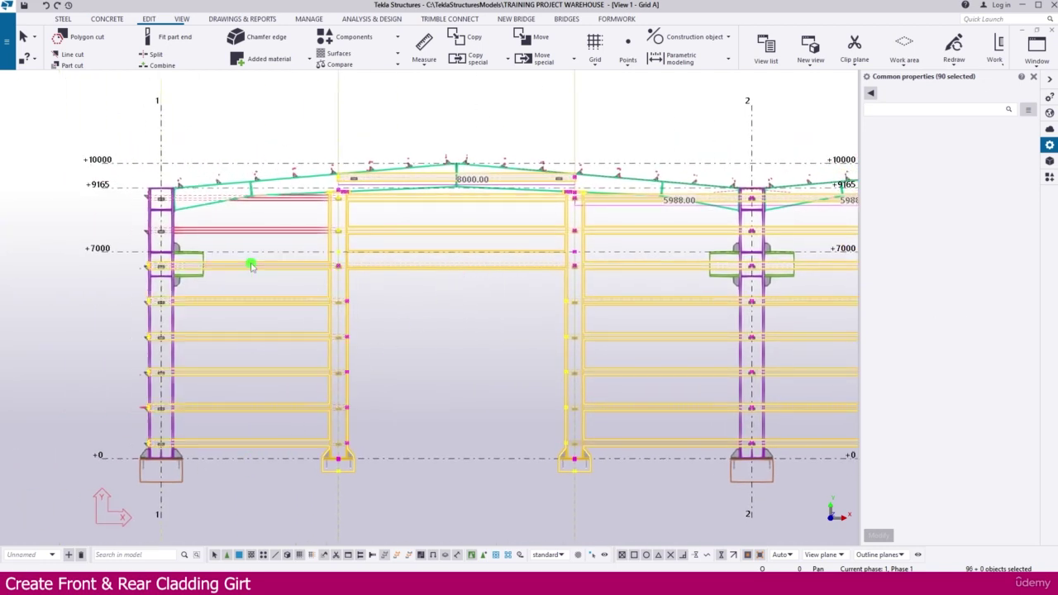
shift+click(267, 231)
shift+click(291, 202)
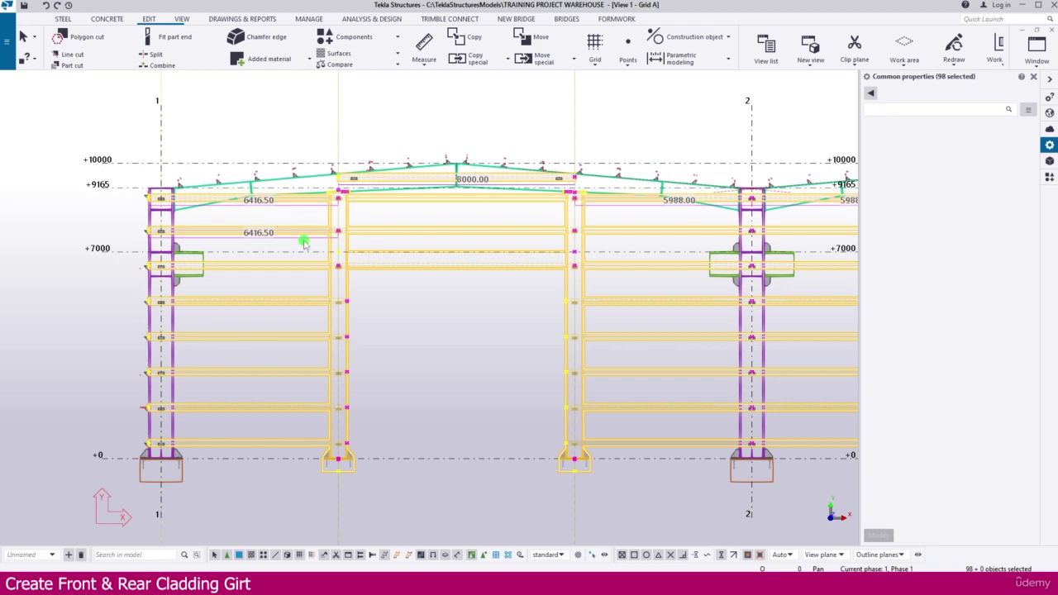
scroll(302, 240, down, 3)
middle_drag(700, 267, 455, 267)
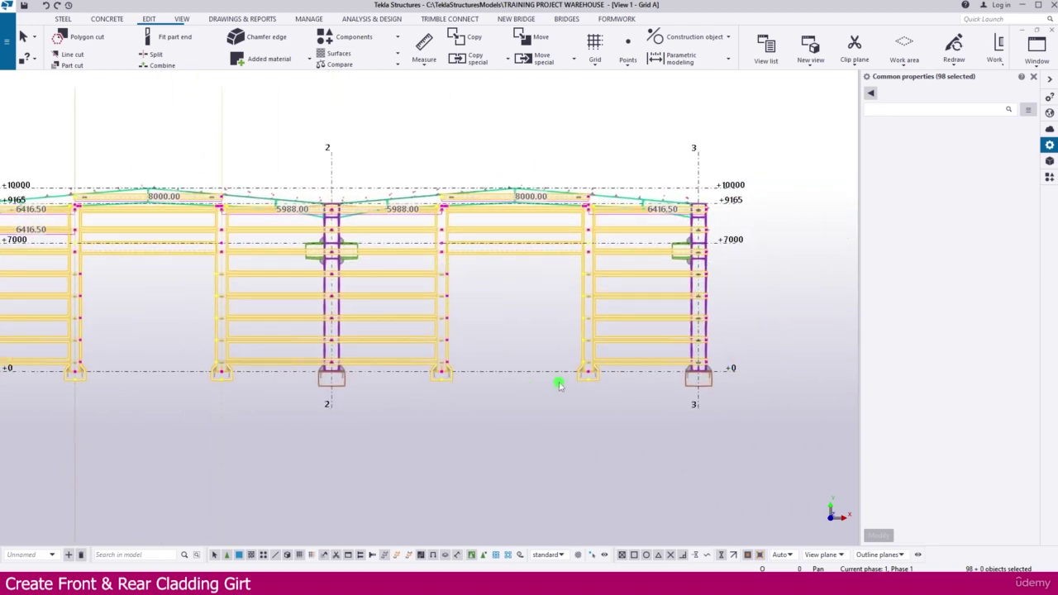
scroll(559, 384, down, 4)
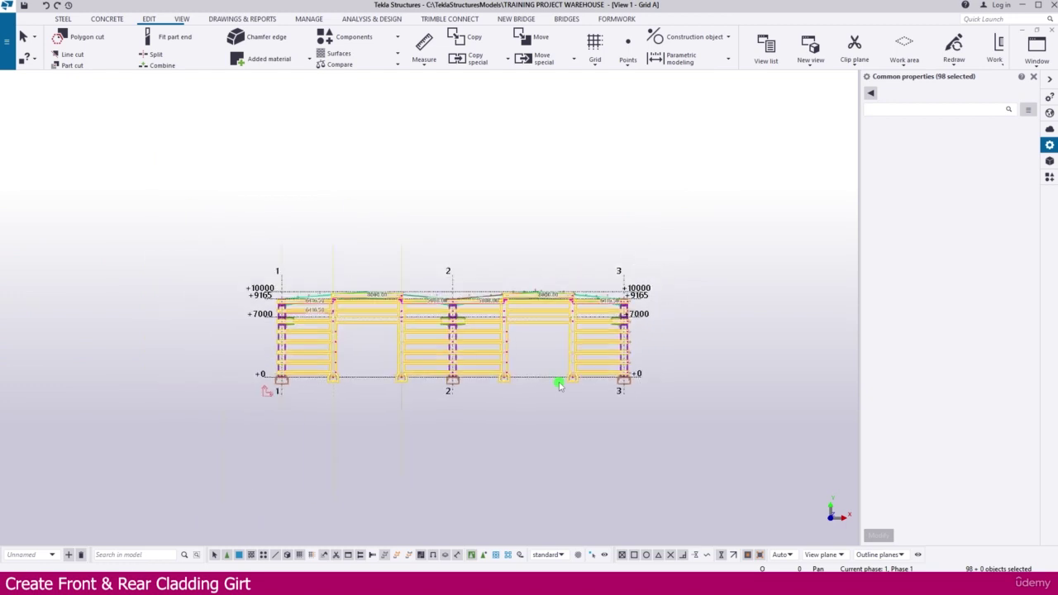
Switch to the Plan +0 view and set the work plane parallel to the view plane
key(ctrl+Tab)
key(ctrl+Tab)
key(ctrl+Tab)
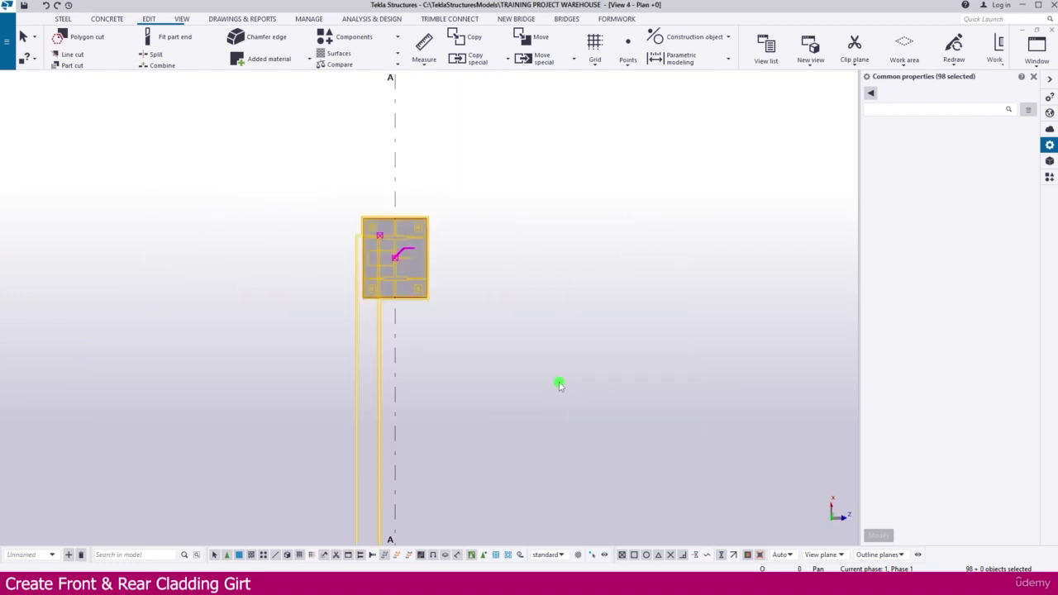
scroll(420, 195, down, 10)
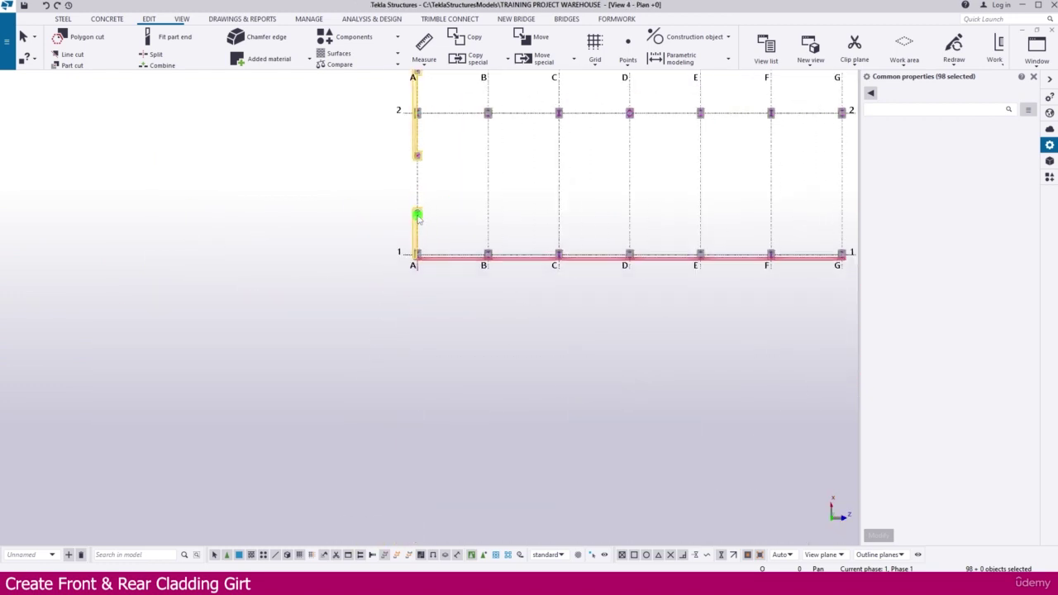
middle_drag(664, 214, 550, 295)
middle_drag(645, 227, 603, 275)
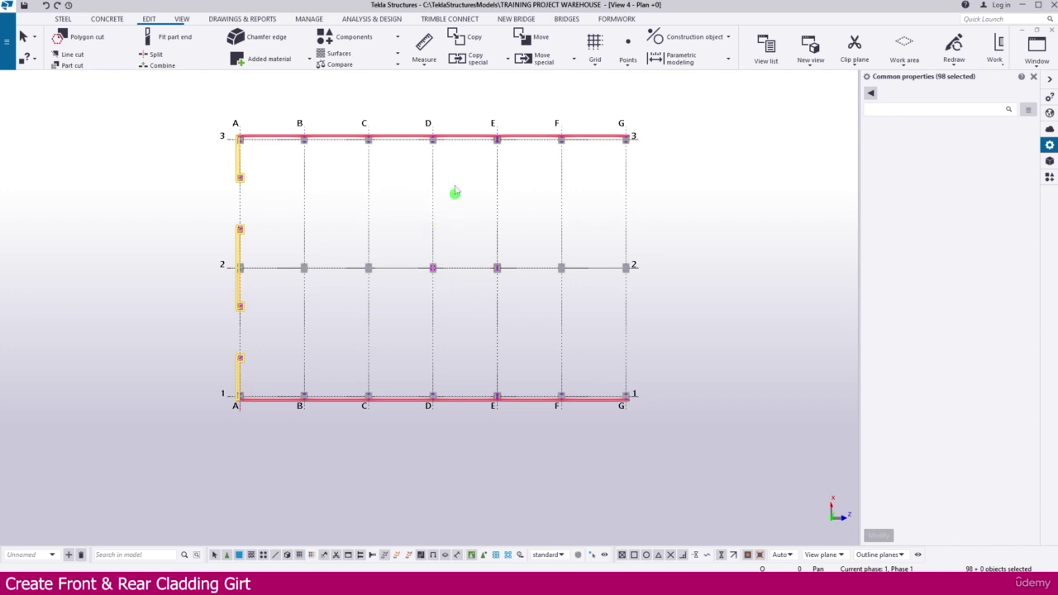
click(182, 18)
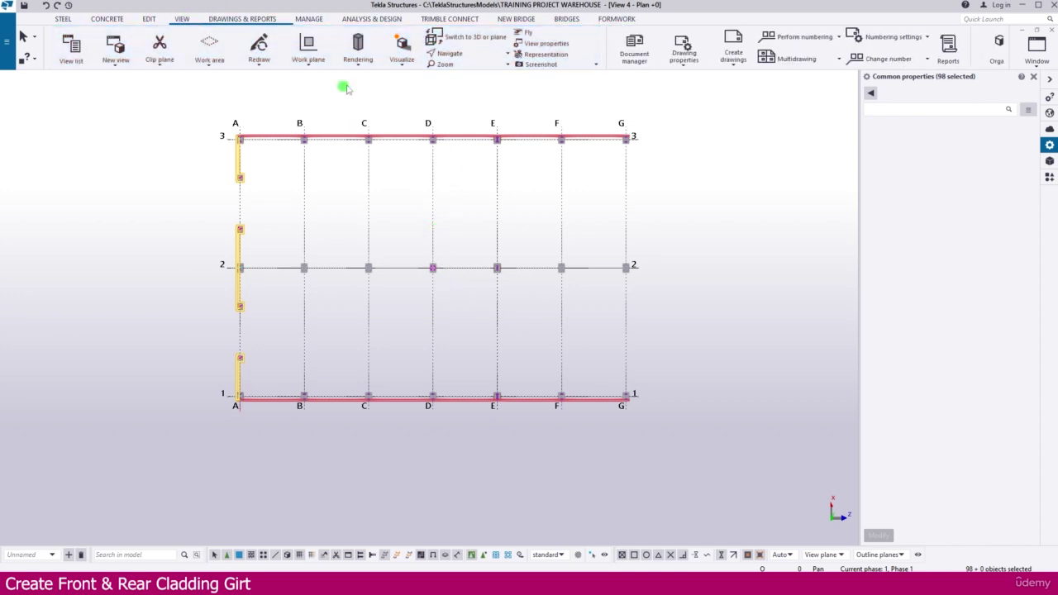
click(317, 65)
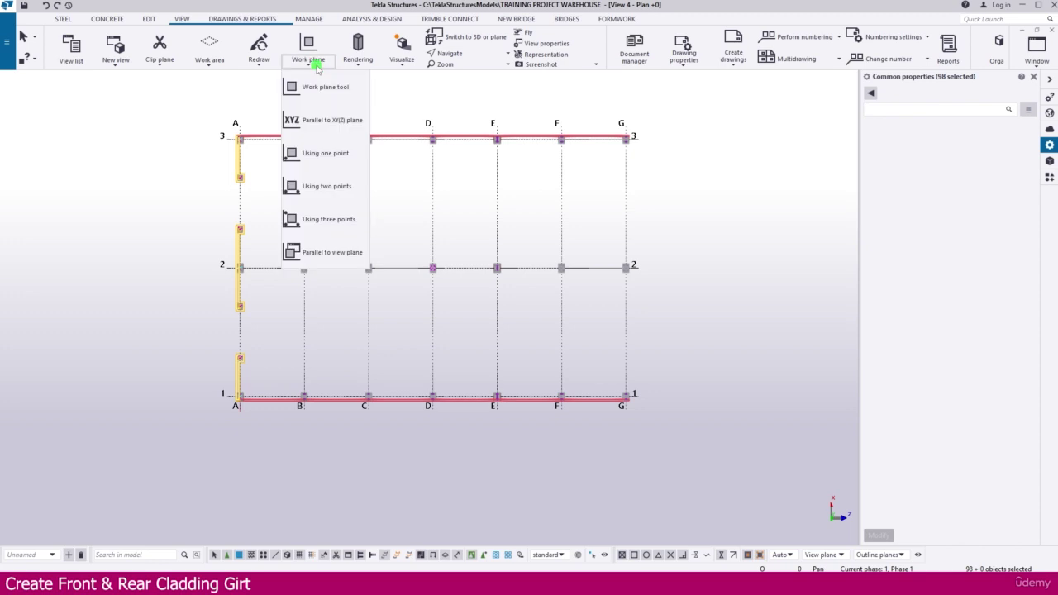
click(339, 251)
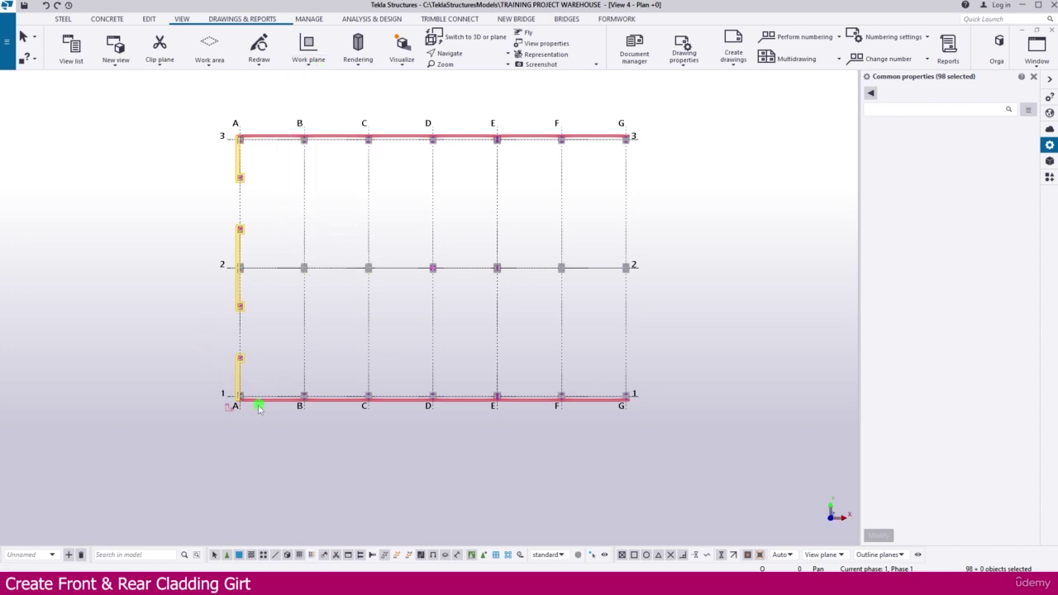
scroll(237, 408, up, 2)
middle_drag(497, 244, 421, 340)
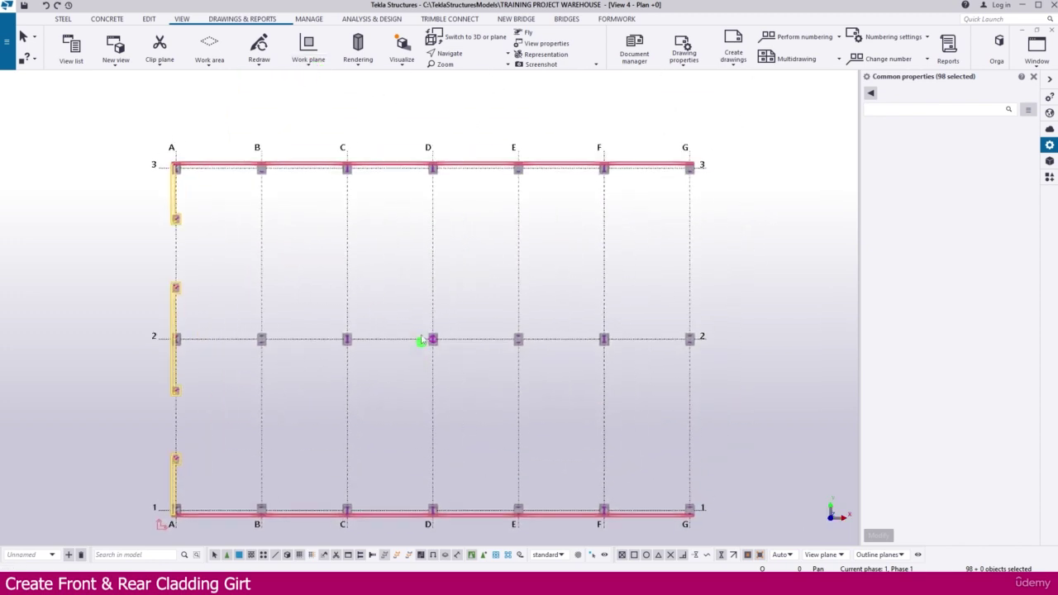
Copy the selected Grid A framing to Grid G by mirroring about the Grid D line, expanding the view depth for the new objects
right_click(402, 247)
mouse_move(481, 280)
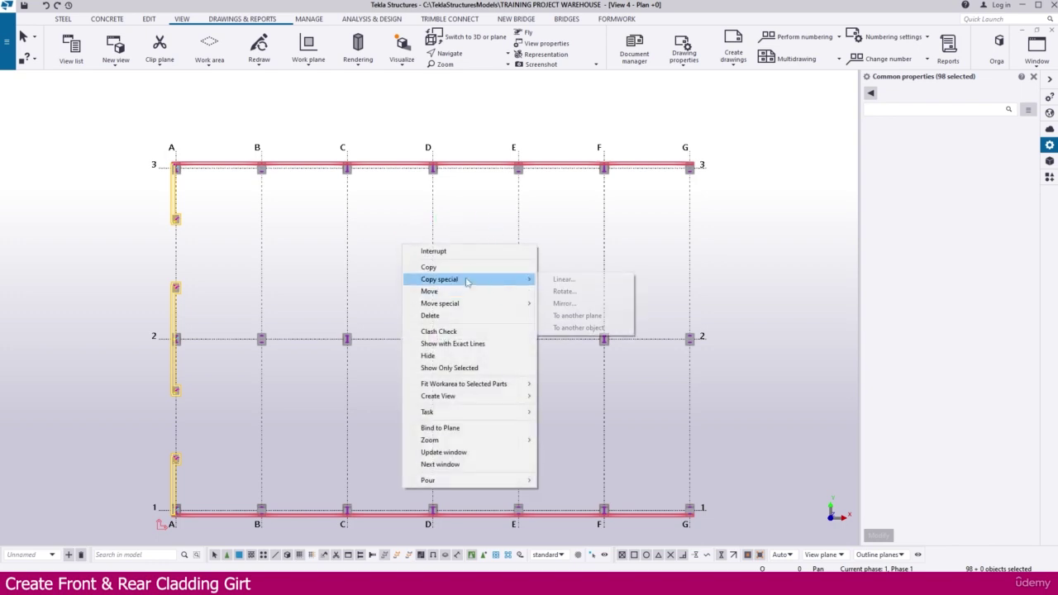
click(565, 304)
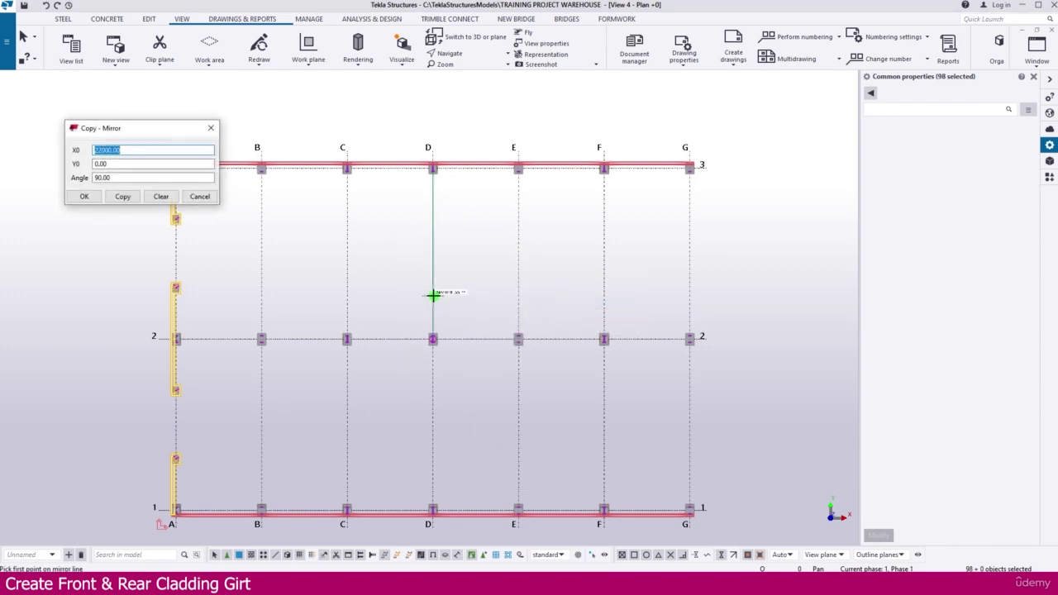
scroll(438, 151, up, 2)
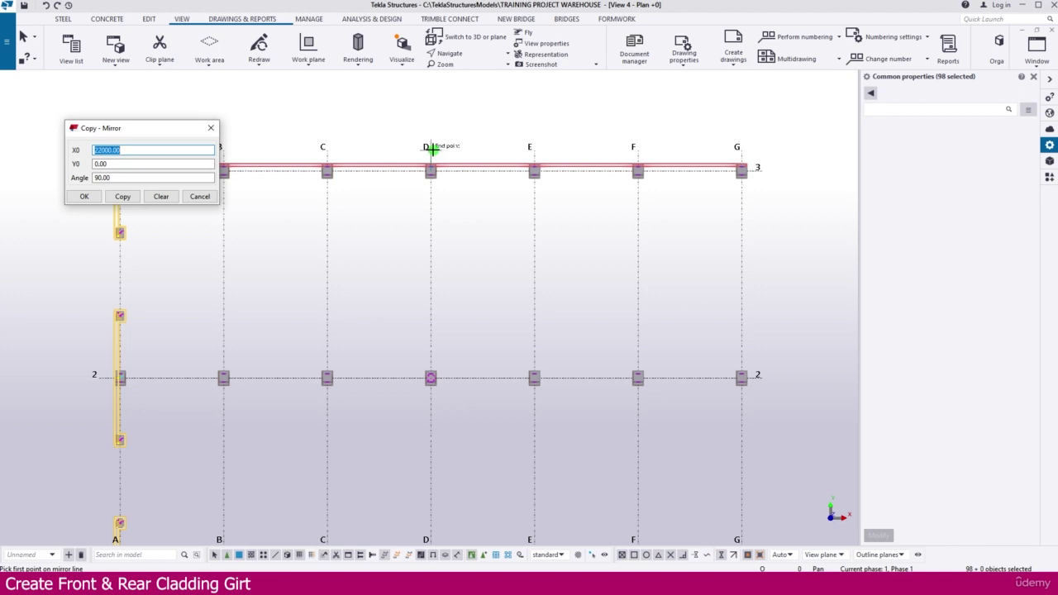
scroll(429, 148, up, 3)
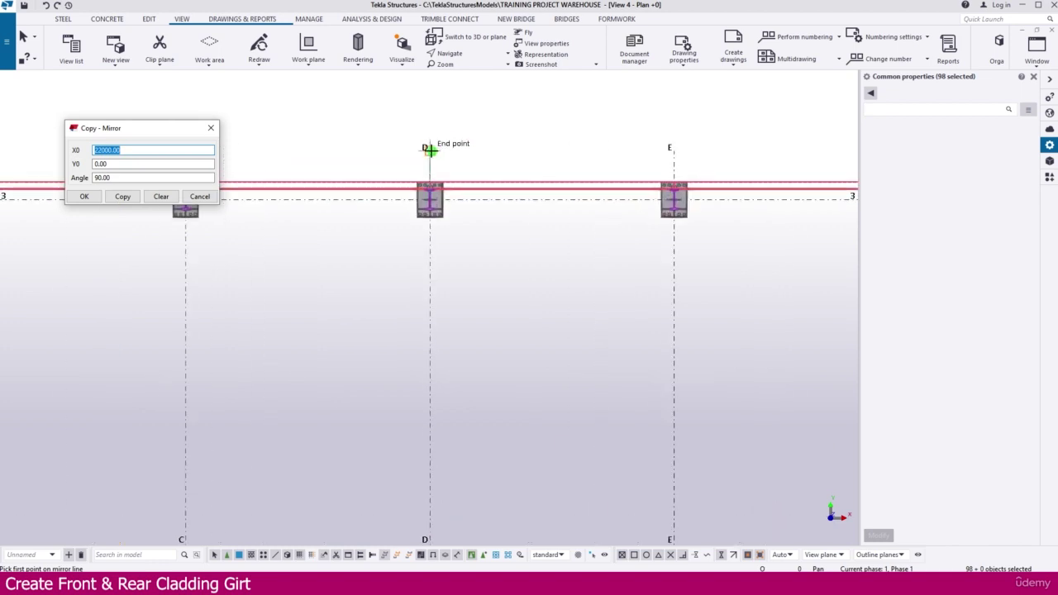
click(430, 149)
click(429, 321)
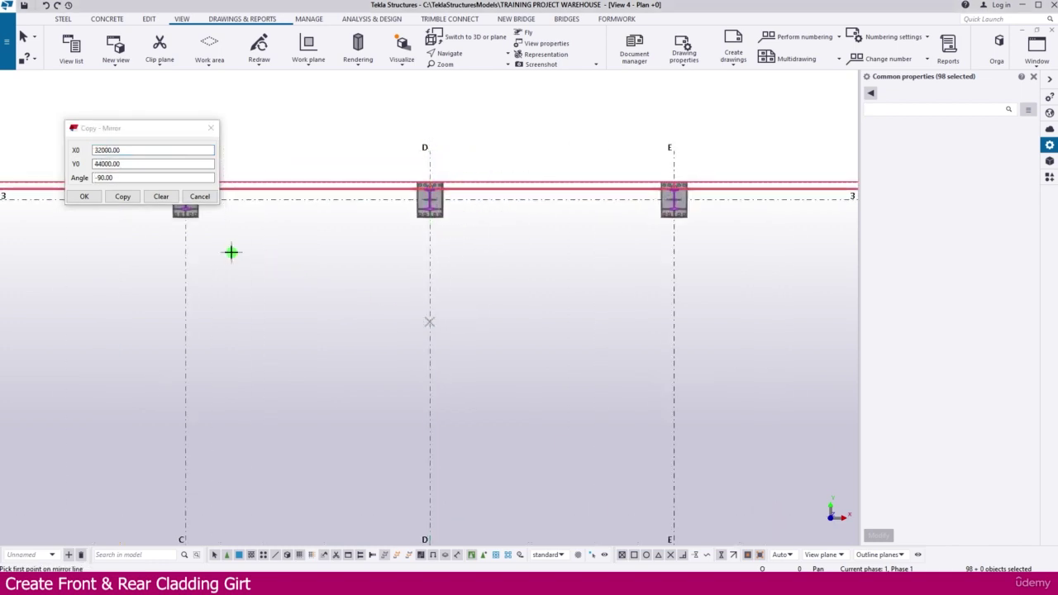
click(122, 196)
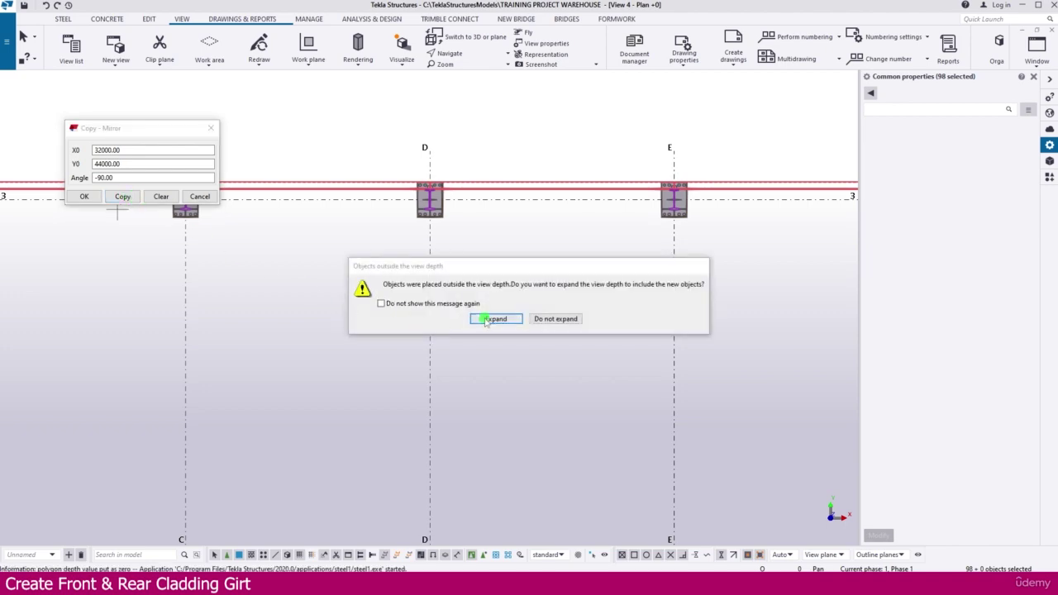
click(494, 320)
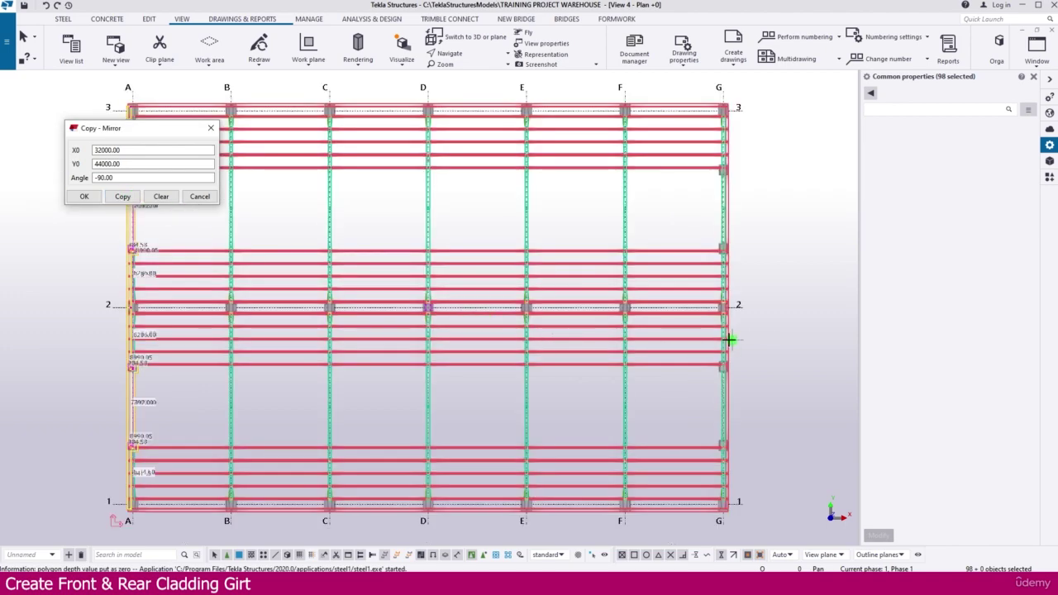
Examine the mirrored columns and girts along Grid G in the plan and isometric views
scroll(730, 339, up, 5)
scroll(540, 221, down, 4)
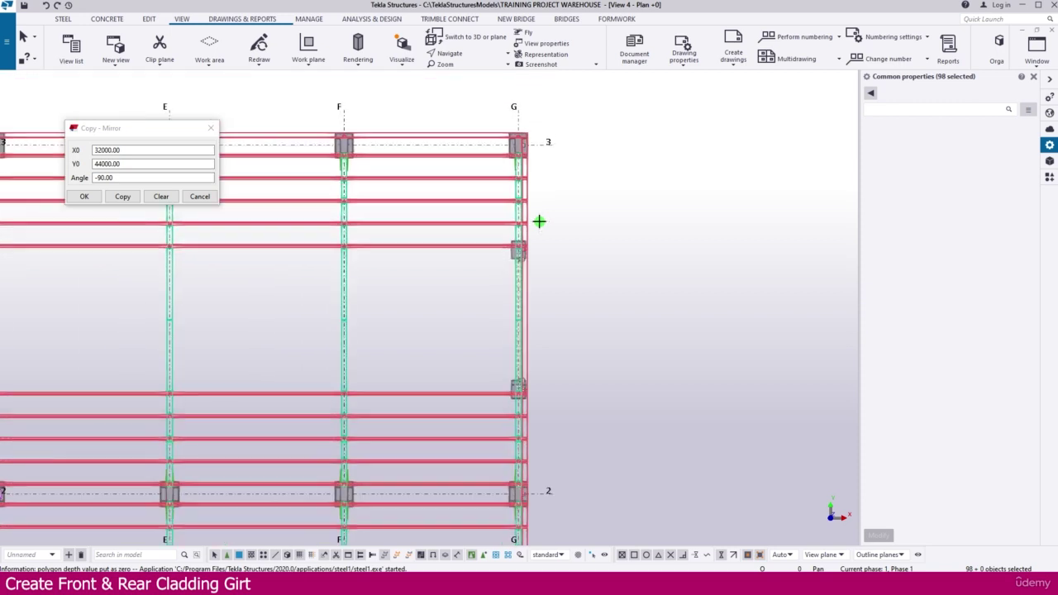
click(572, 216)
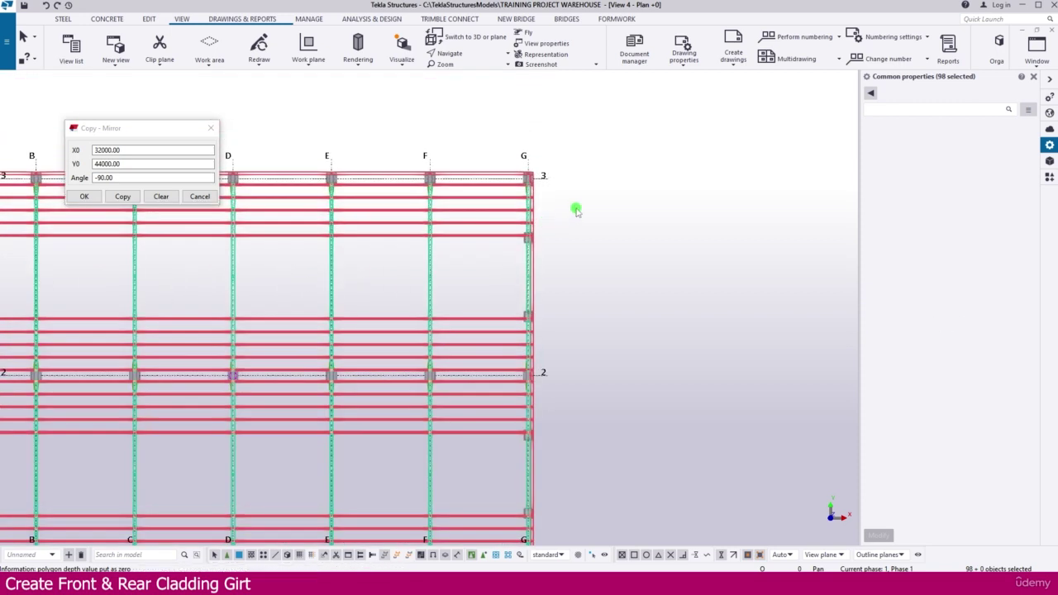
click(577, 211)
key(ctrl+Tab)
key(ctrl+Tab)
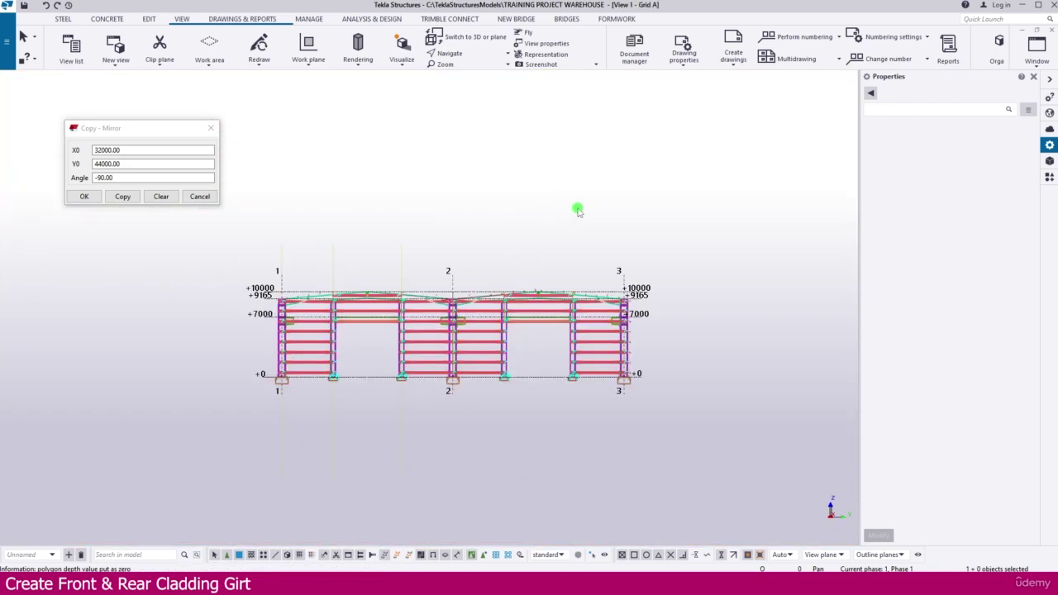
key(ctrl+Tab)
scroll(576, 210, down, 2)
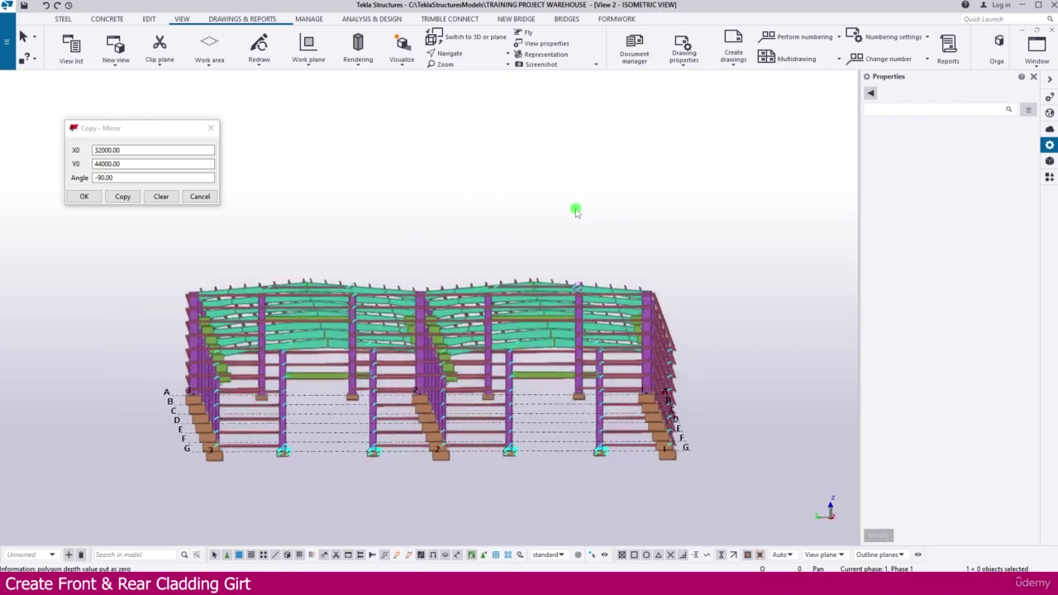
ctrl+middle_drag(455, 332, 592, 374)
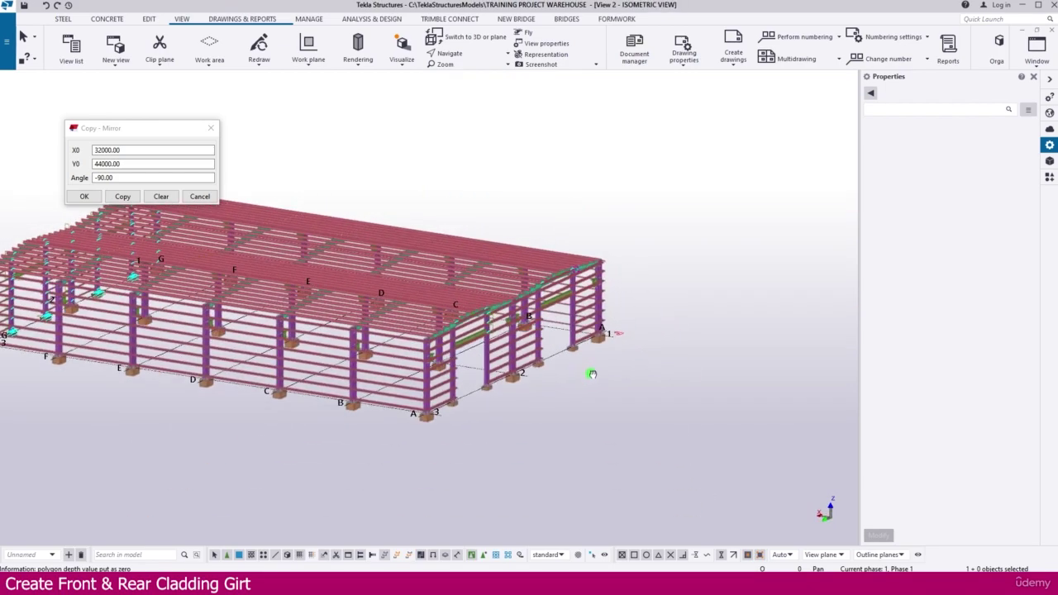
ctrl+middle_drag(368, 365, 501, 377)
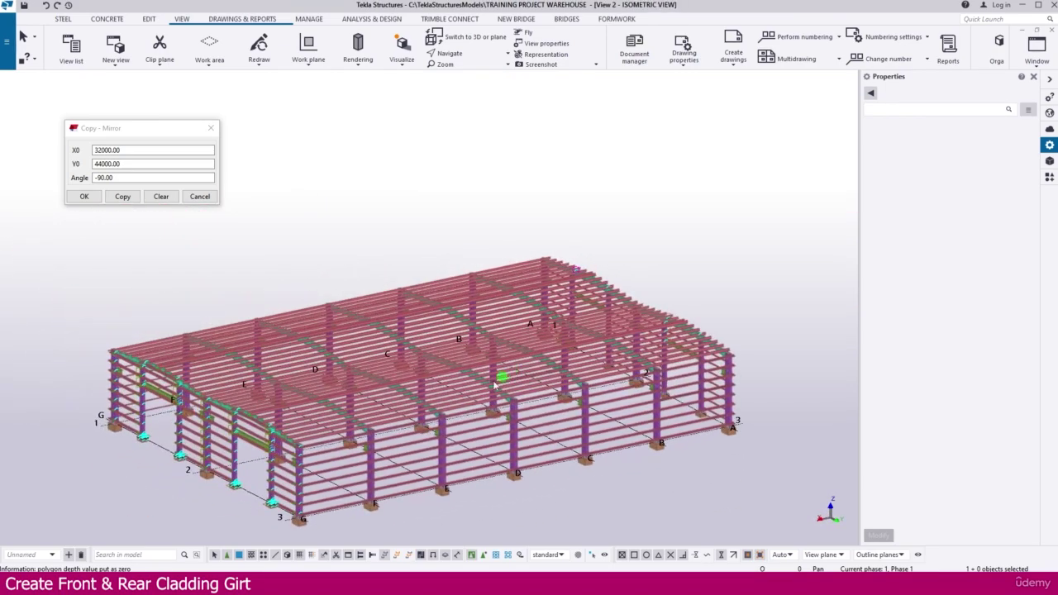